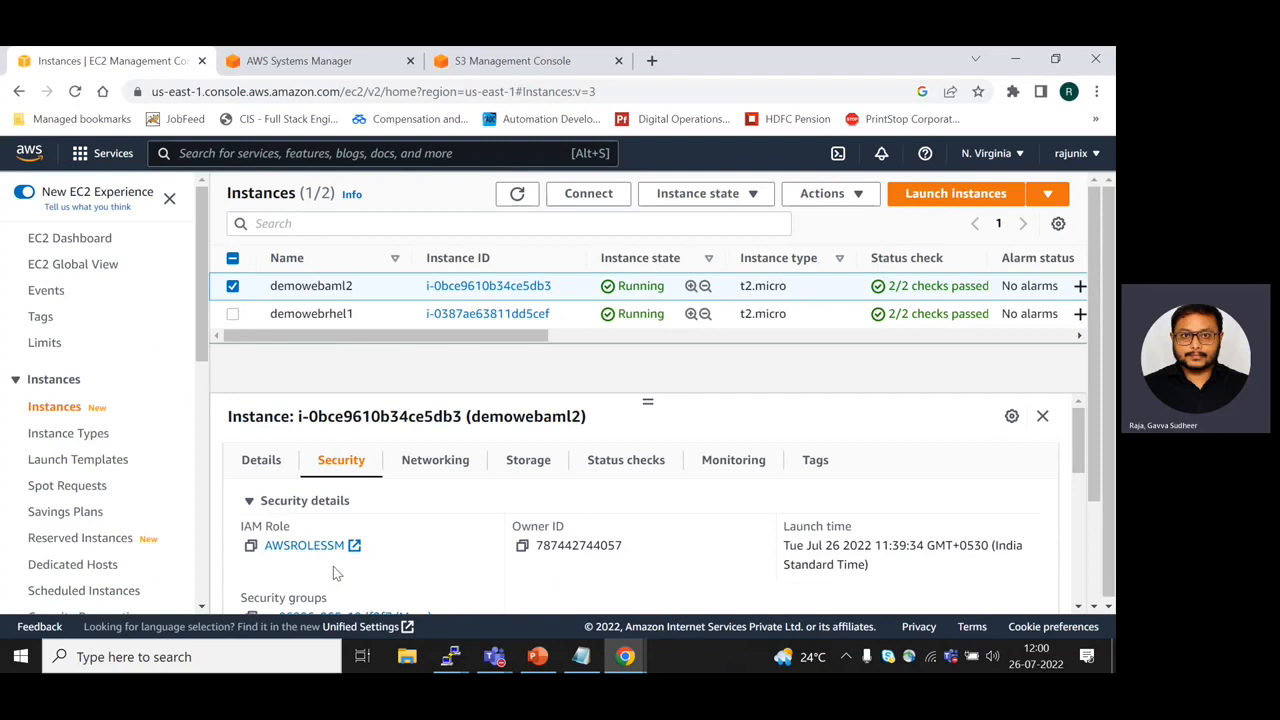
# - Select only the demowebrhel1 instance and display its security details to check the IAM role
pyautogui.click(232, 286)
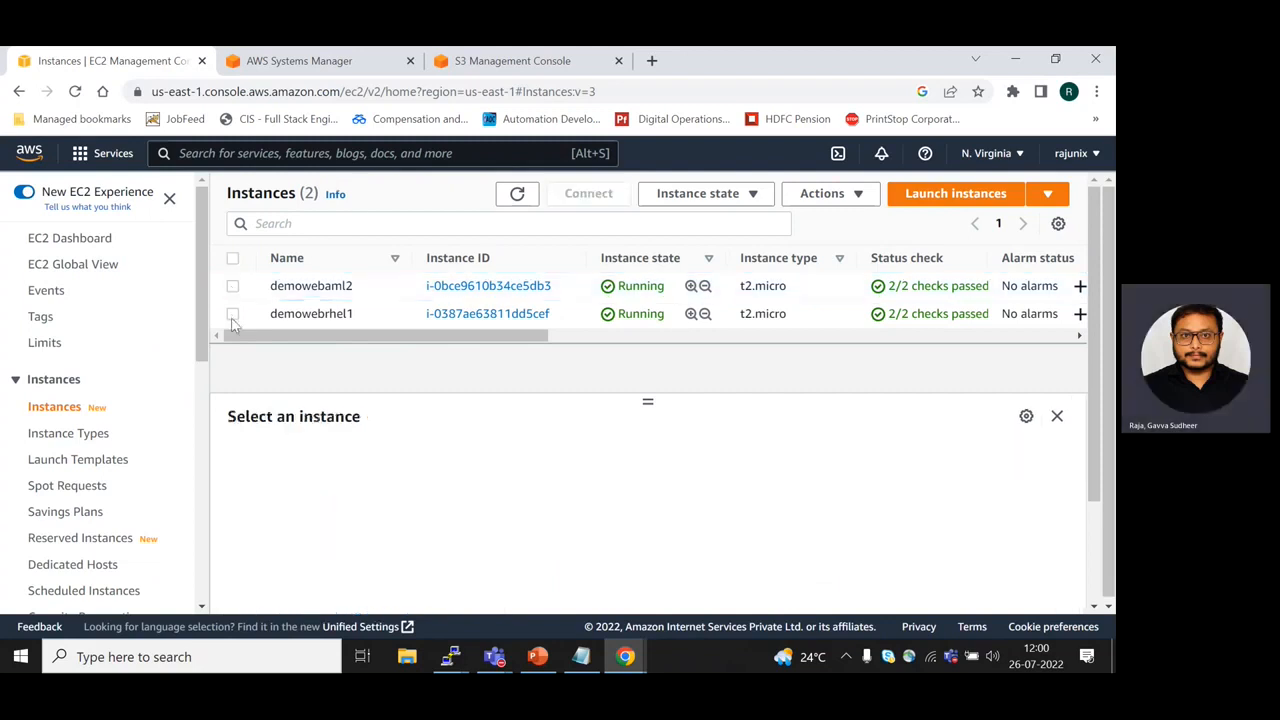
pyautogui.click(232, 314)
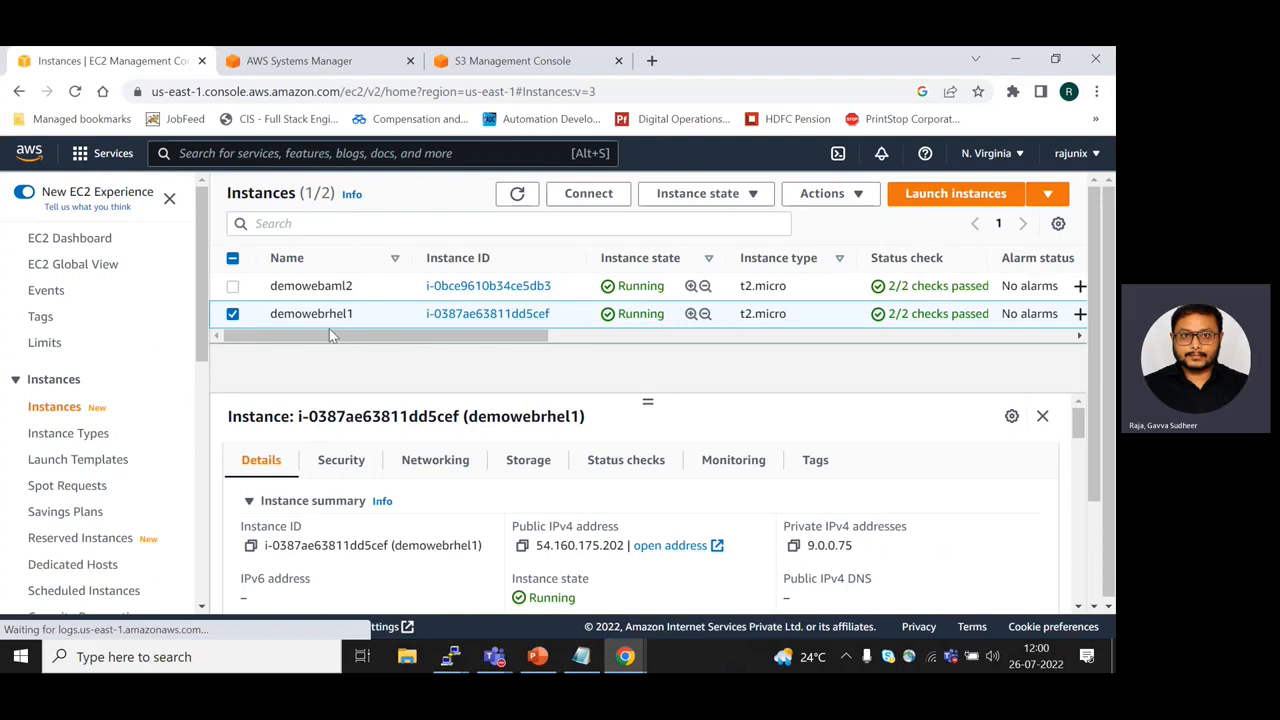
pyautogui.click(341, 465)
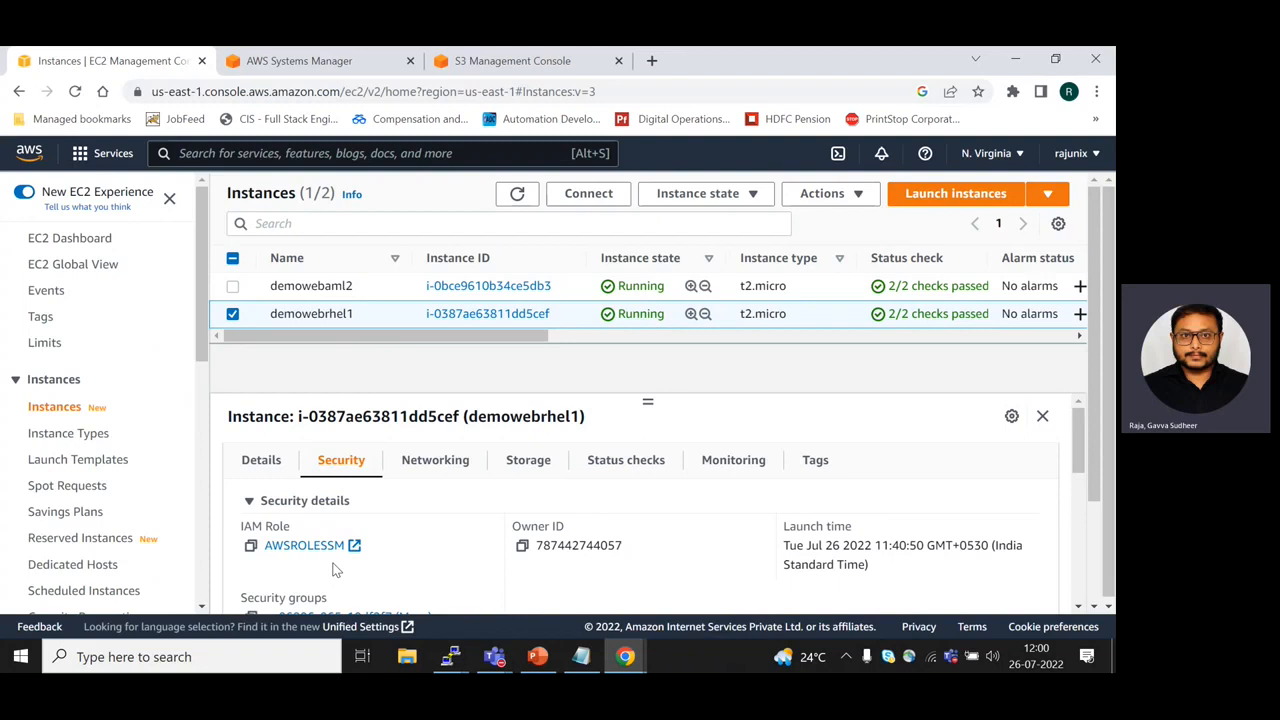
# - Switch to the PuTTY session for ip-9-0-0-156 and check its kernel version and amazon-ssm-agent status
pyautogui.moveTo(451, 656)
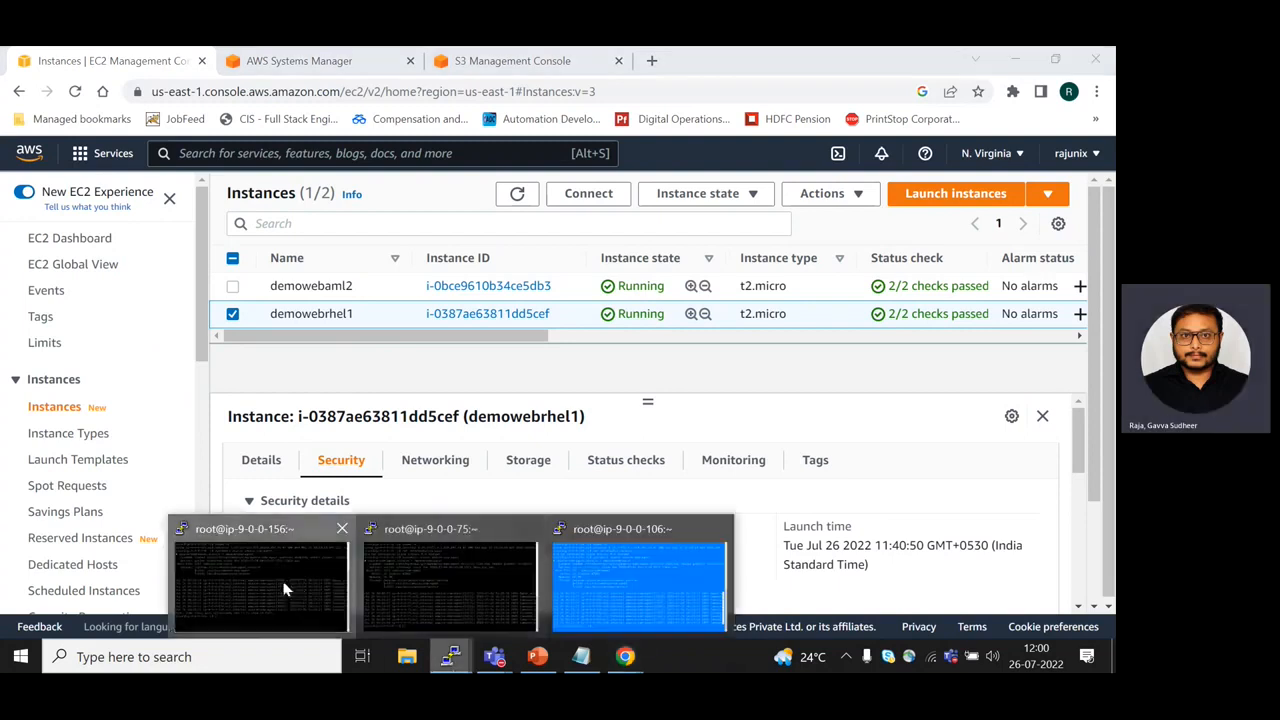
pyautogui.click(284, 590)
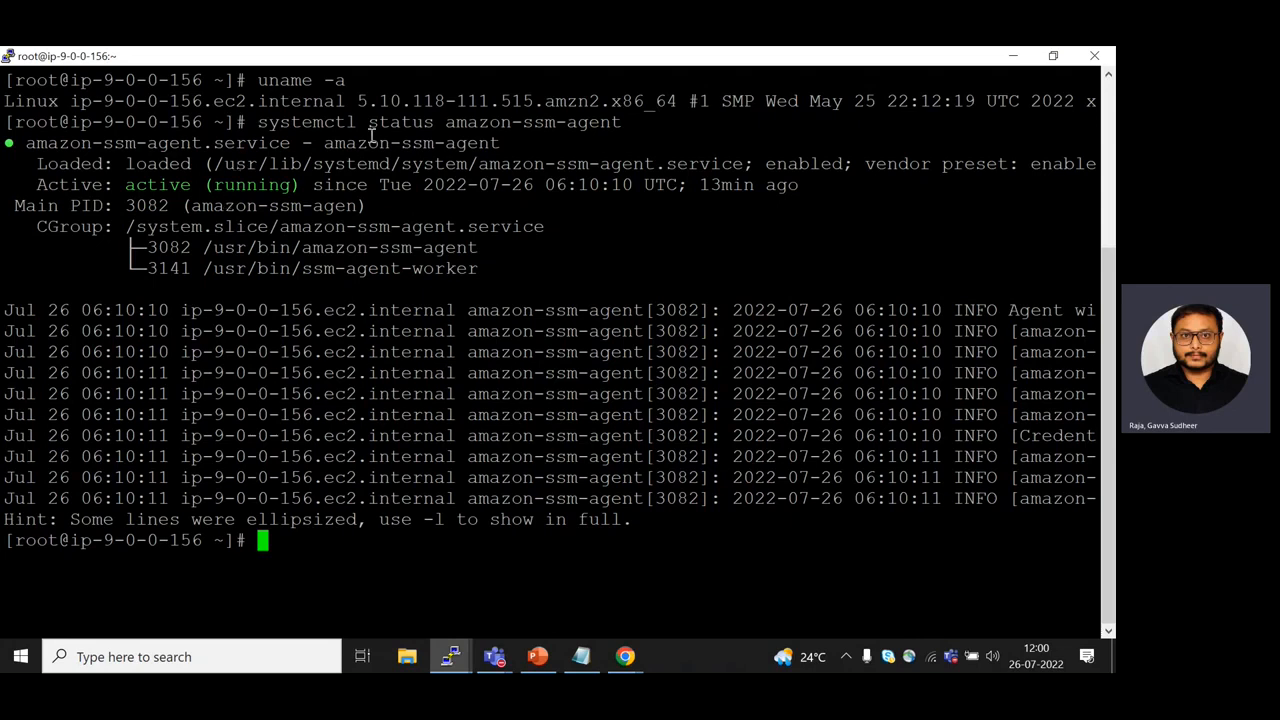
pyautogui.doubleClick(593, 103)
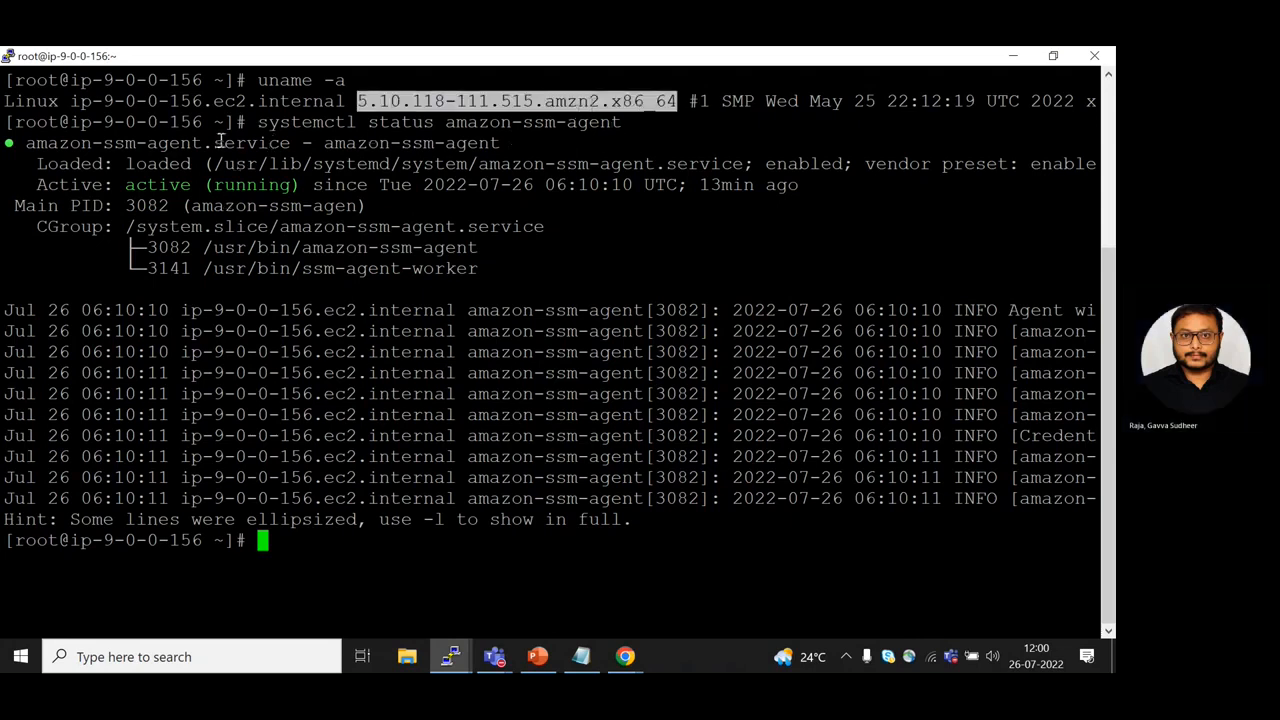
pyautogui.doubleClick(476, 121)
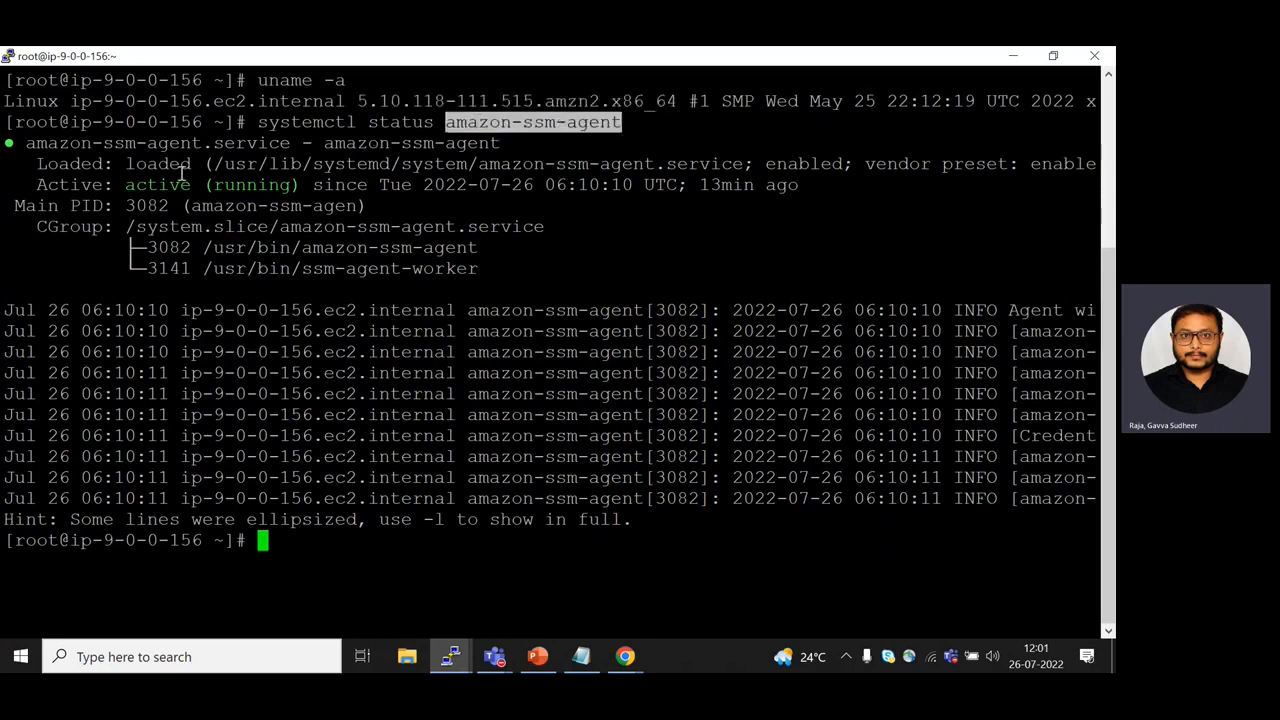
pyautogui.moveTo(126, 185); pyautogui.dragTo(290, 186)
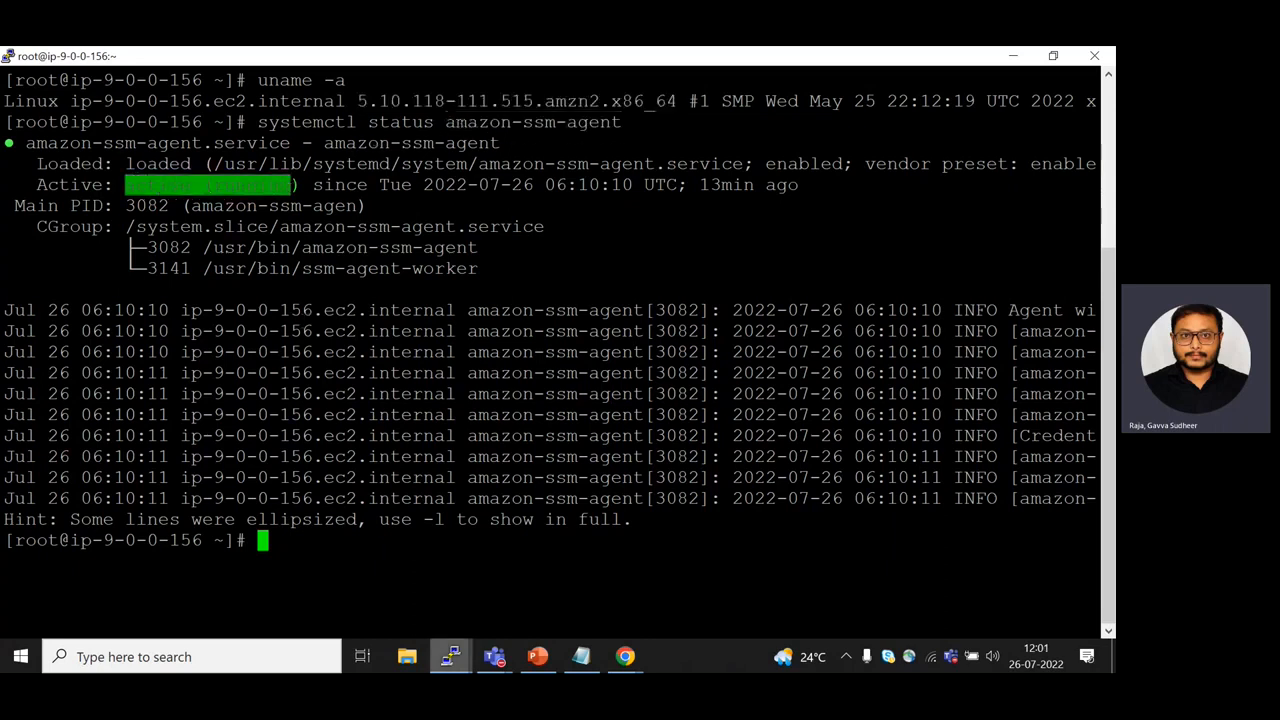
# - Switch to the PuTTY session for ip-9-0-0-75 and check its kernel, Red Hat release and amazon-ssm-agent status command
pyautogui.moveTo(451, 656)
pyautogui.click(459, 579)
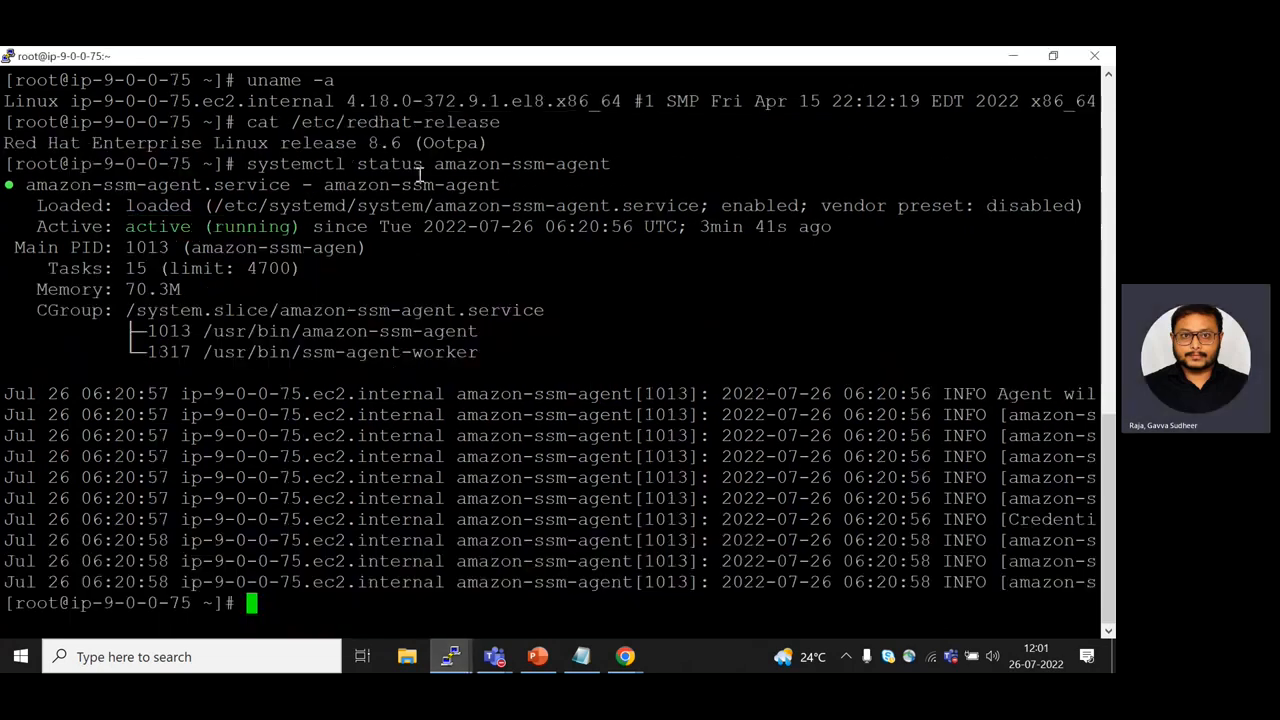
pyautogui.doubleClick(464, 101)
pyautogui.moveTo(40, 143); pyautogui.dragTo(362, 145)
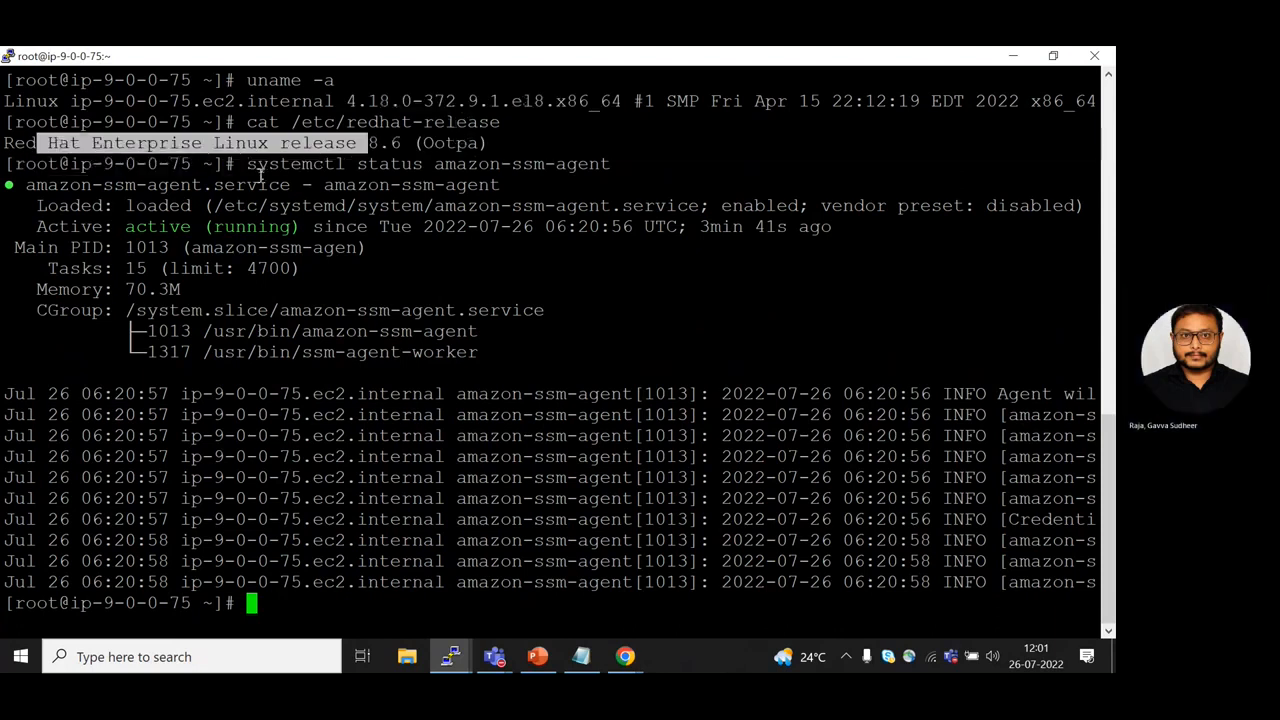
pyautogui.moveTo(247, 164); pyautogui.dragTo(616, 165)
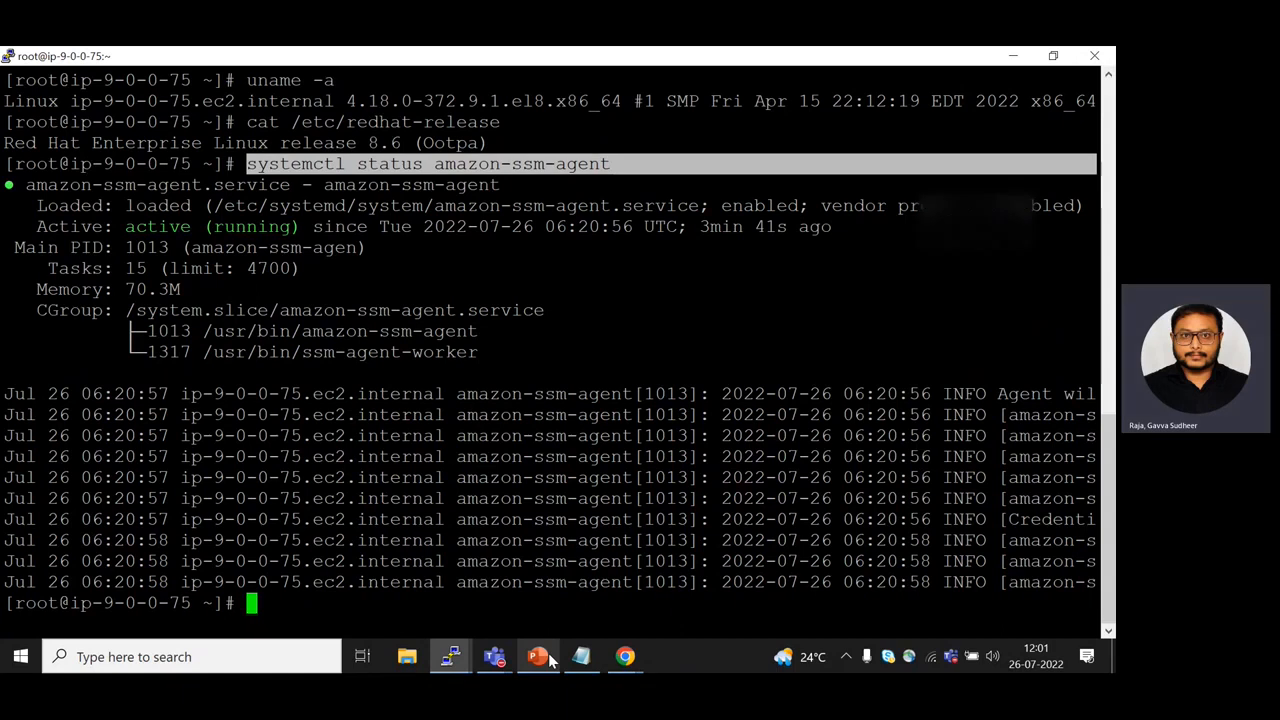
# - Switch to the AWS SSM.pptx presentation in PowerPoint and view the "Use case 1: Default Patch Baseline" diagram slide
pyautogui.hotkey('alt', 'Tab')
pyautogui.click(112, 460)
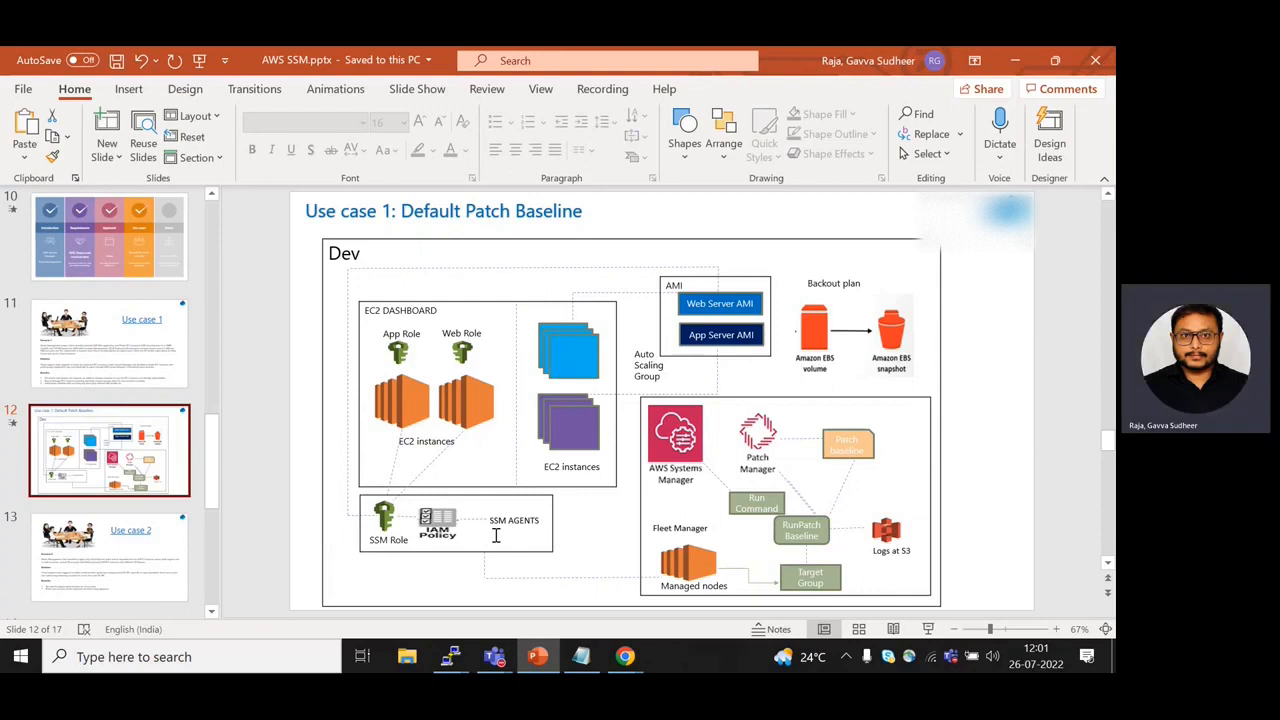
pyautogui.moveTo(503, 657)
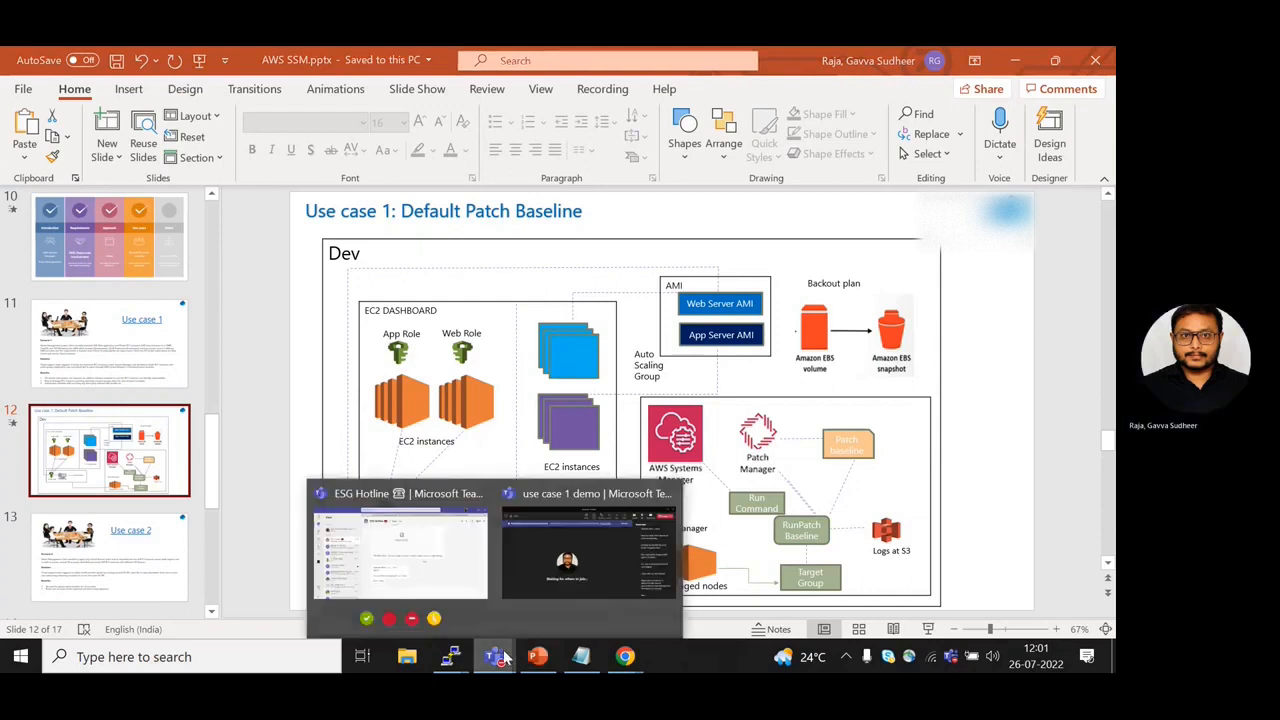
pyautogui.click(390, 558)
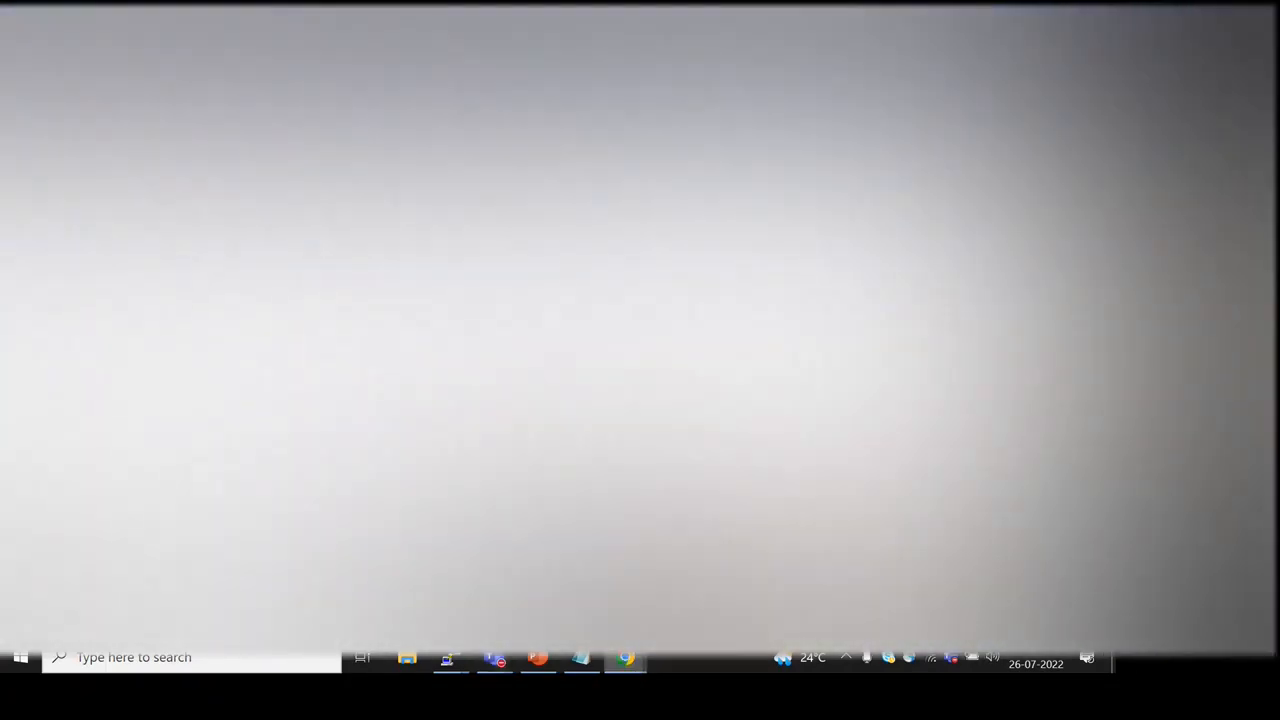
# - Switch to AWS Systems Manager in Chrome and view the managed nodes in Fleet Manager
pyautogui.click(624, 661)
pyautogui.click(287, 62)
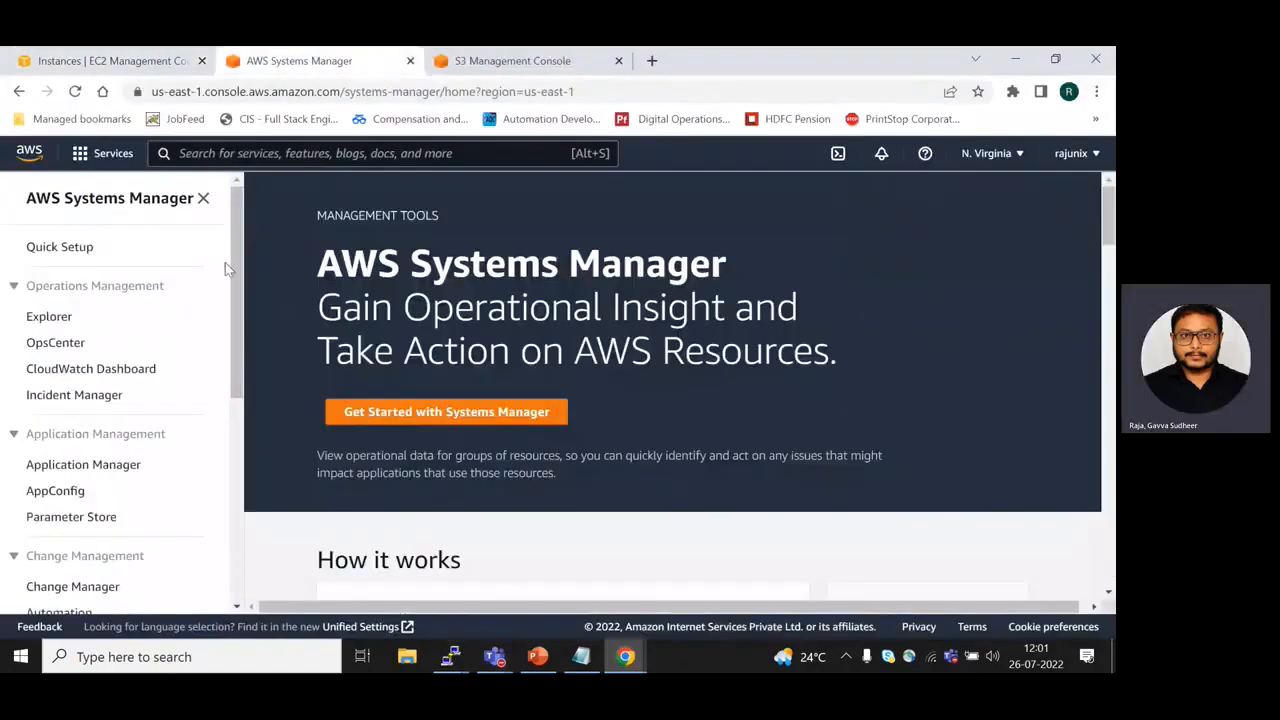
pyautogui.moveTo(235, 252); pyautogui.dragTo(240, 393)
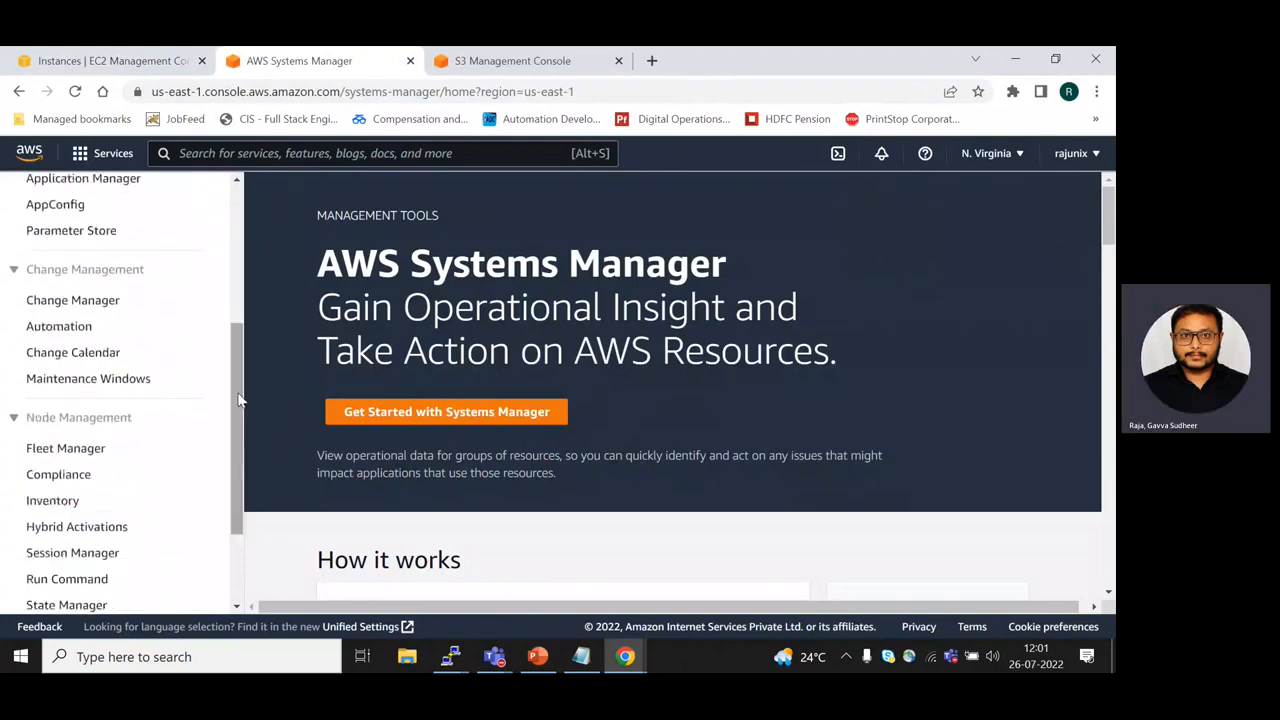
pyautogui.click(92, 449)
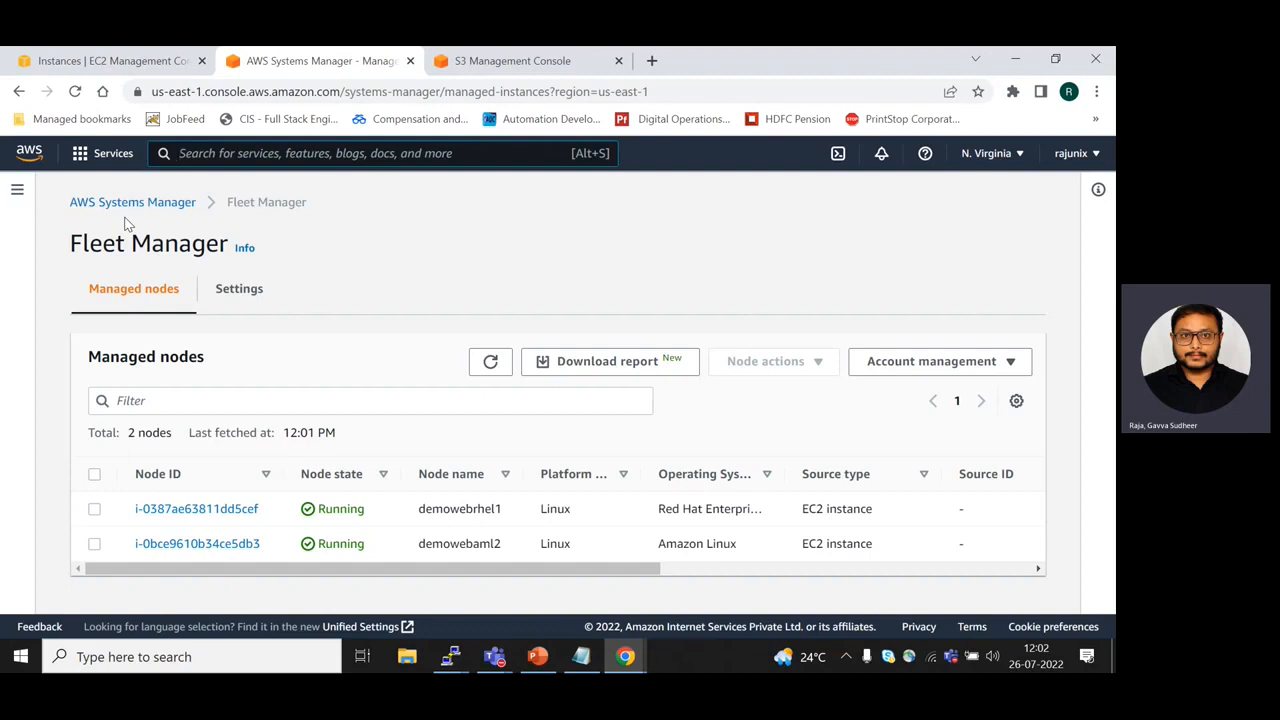
# - Go to Patch Manager in AWS Systems Manager and show its patch baselines
pyautogui.click(17, 193)
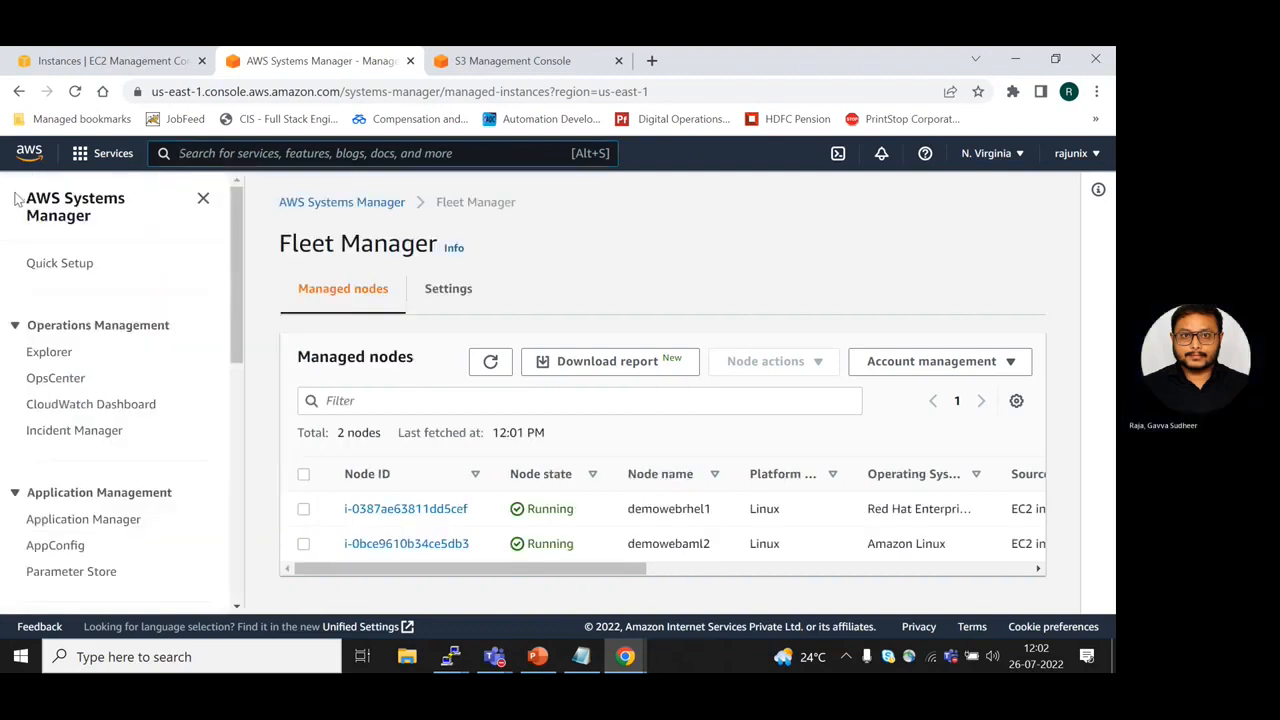
pyautogui.moveTo(237, 272); pyautogui.dragTo(244, 455)
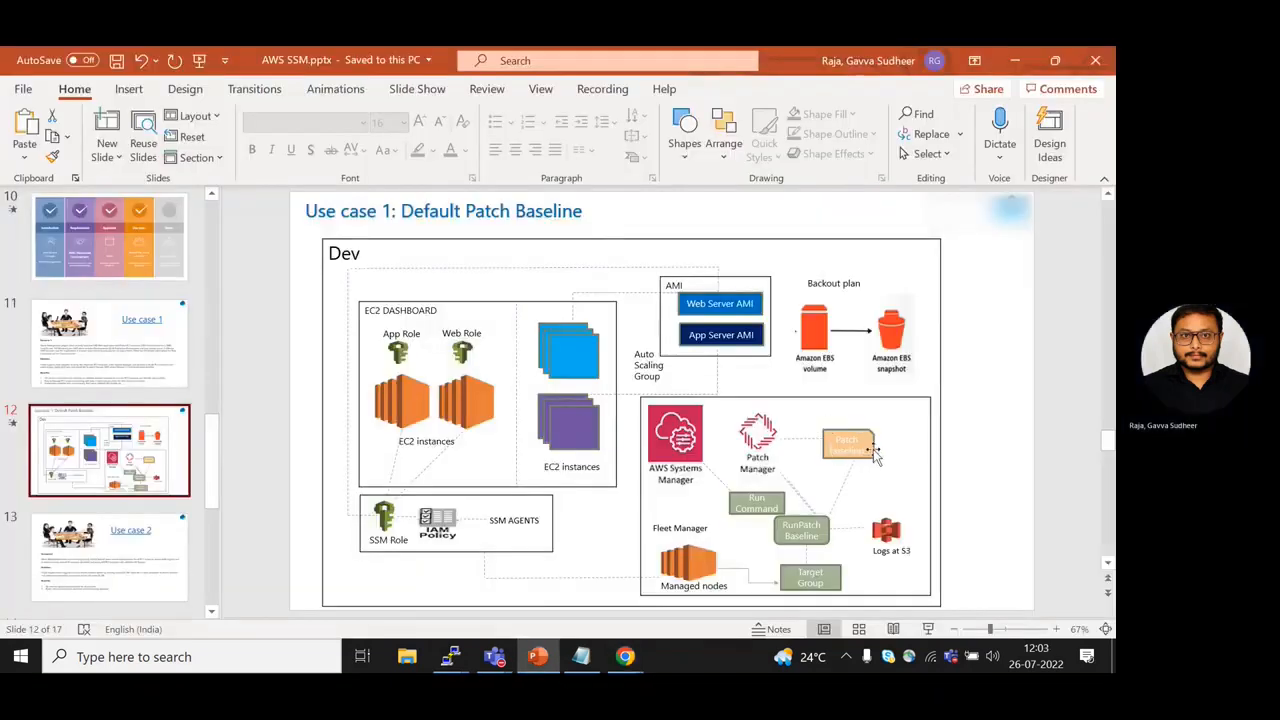
pyautogui.click(1021, 56)
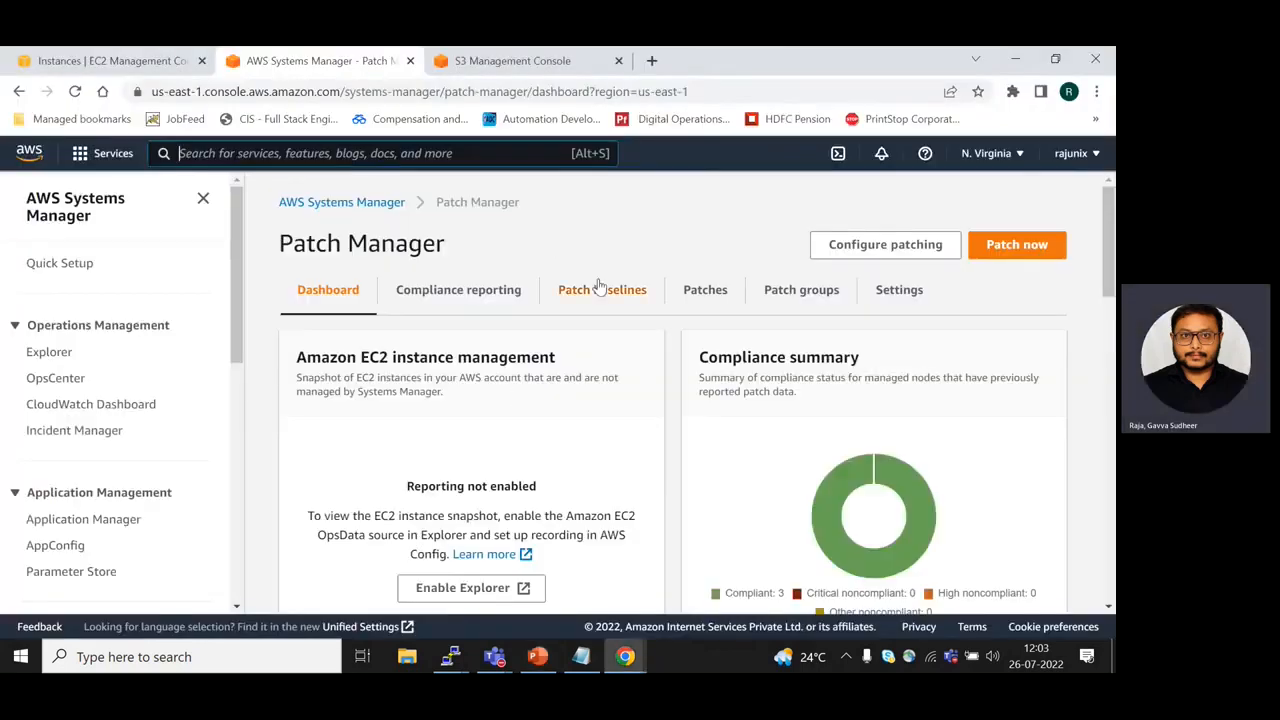
pyautogui.click(600, 289)
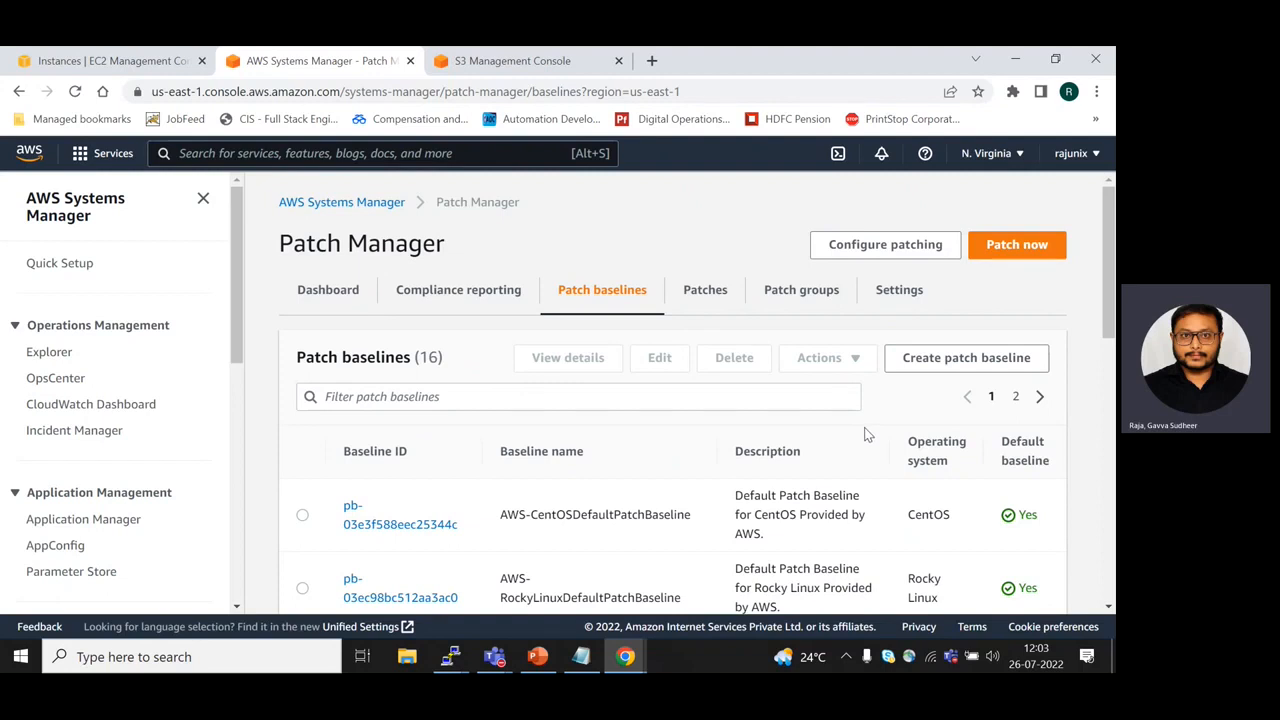
# - Find the Amazonlin2pbJuly2022 patch baseline and open it for editing
pyautogui.click(1015, 396)
pyautogui.scroll(-1, 725, 415)
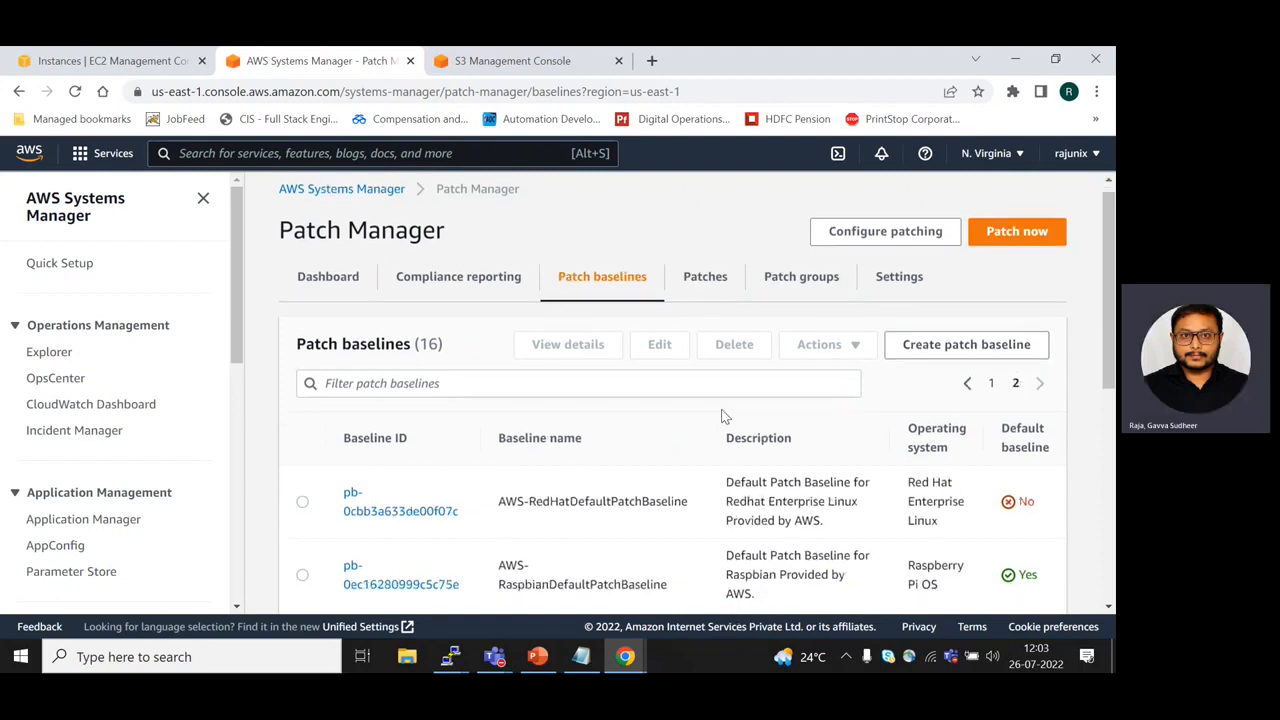
pyautogui.scroll(-5, 725, 415)
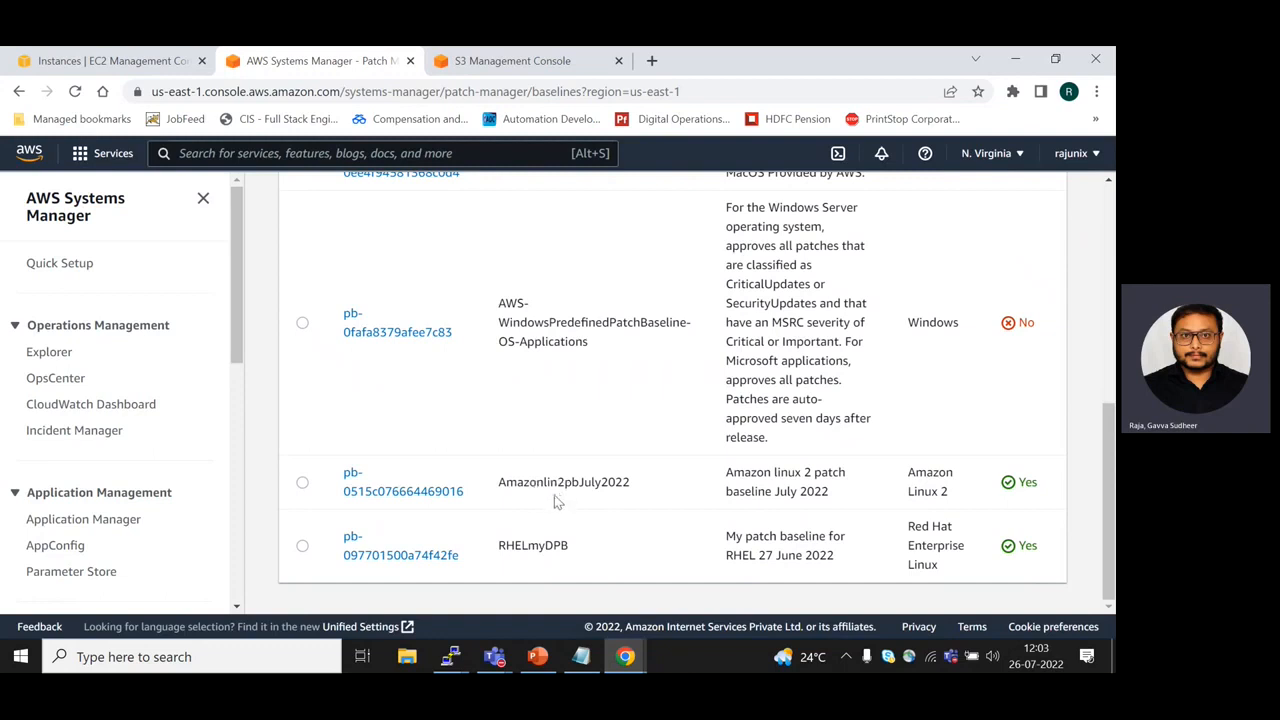
pyautogui.click(428, 497)
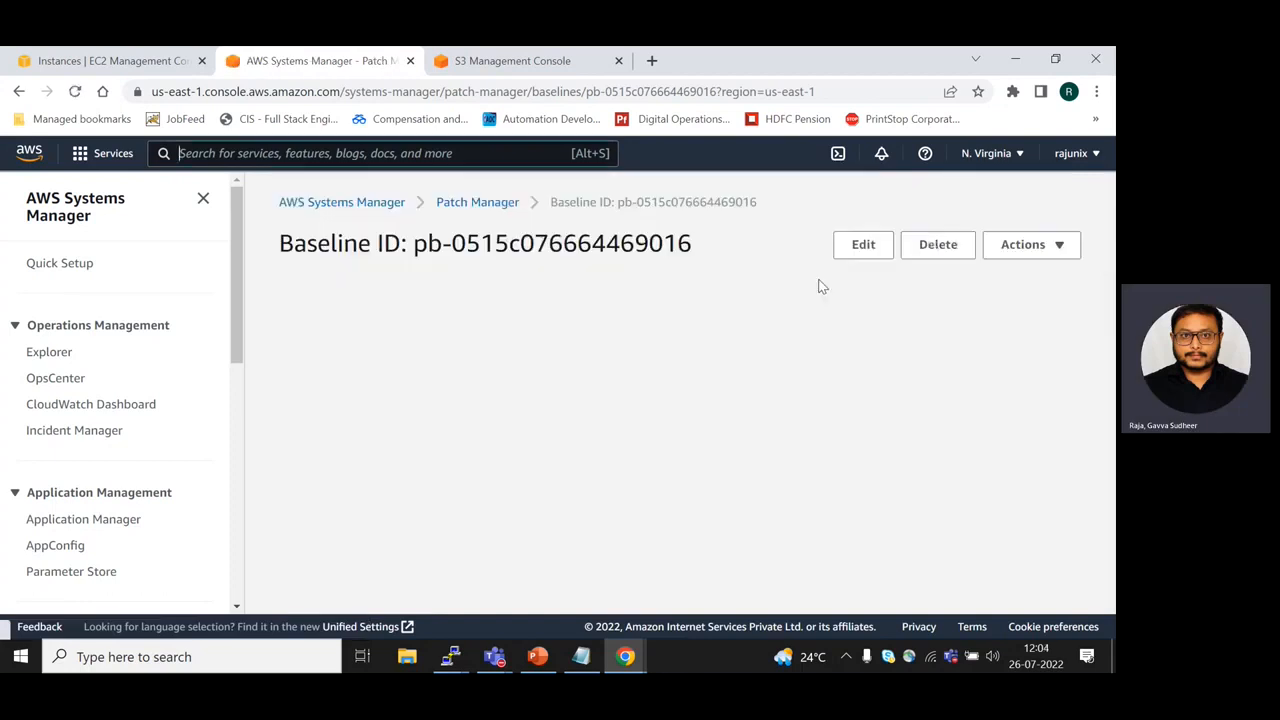
pyautogui.click(852, 244)
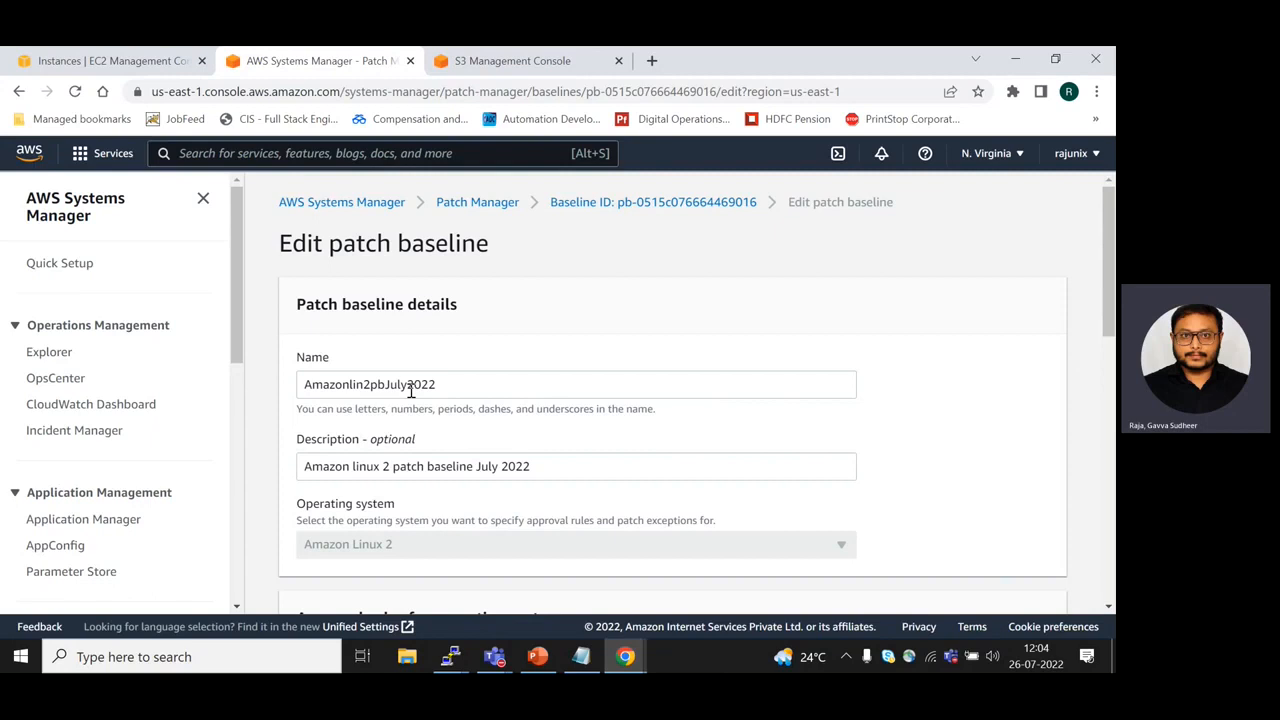
# - Review the baseline's approval rules for operating systems, including the product choices available for Rule 1
pyautogui.scroll(-3, 410, 390)
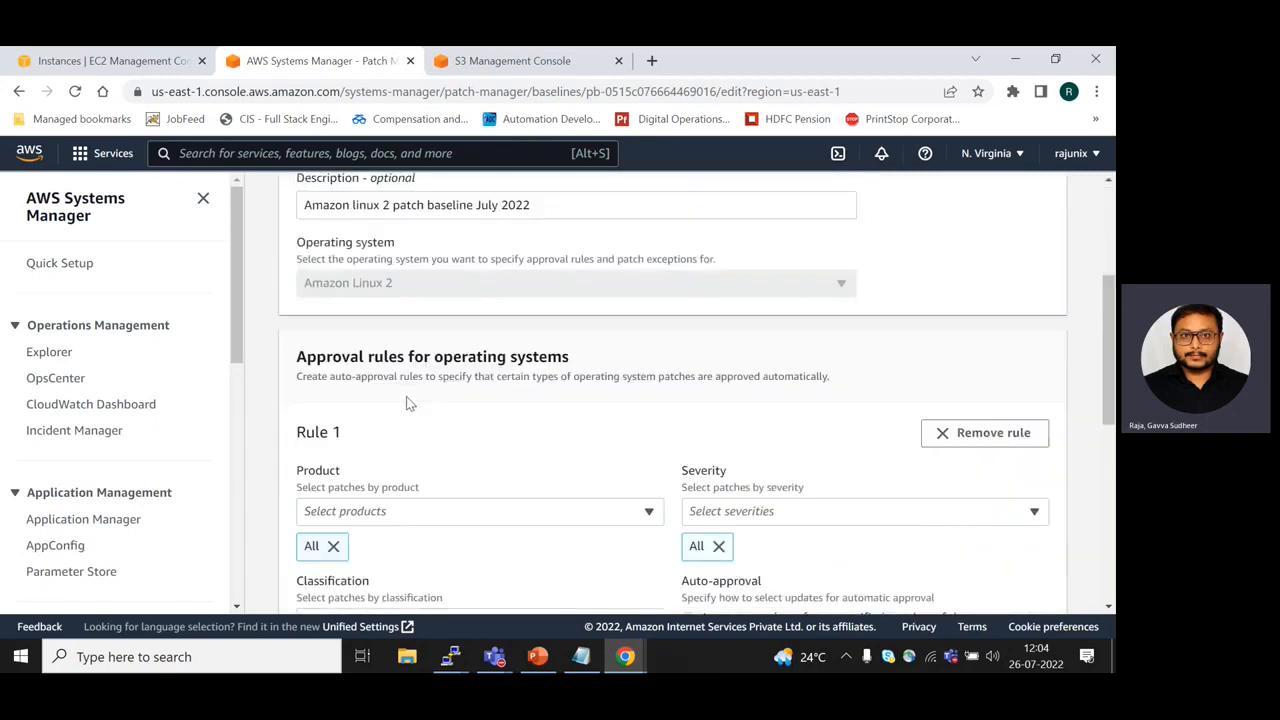
pyautogui.scroll(-1, 407, 401)
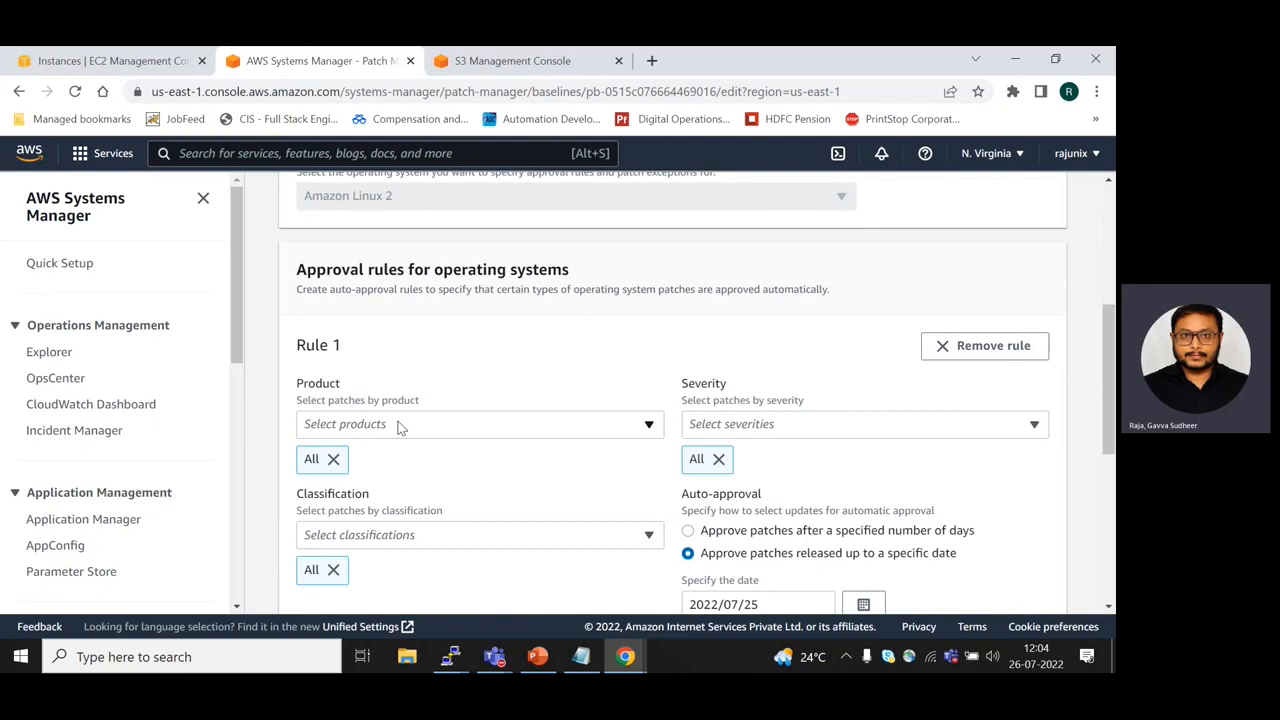
pyautogui.click(398, 426)
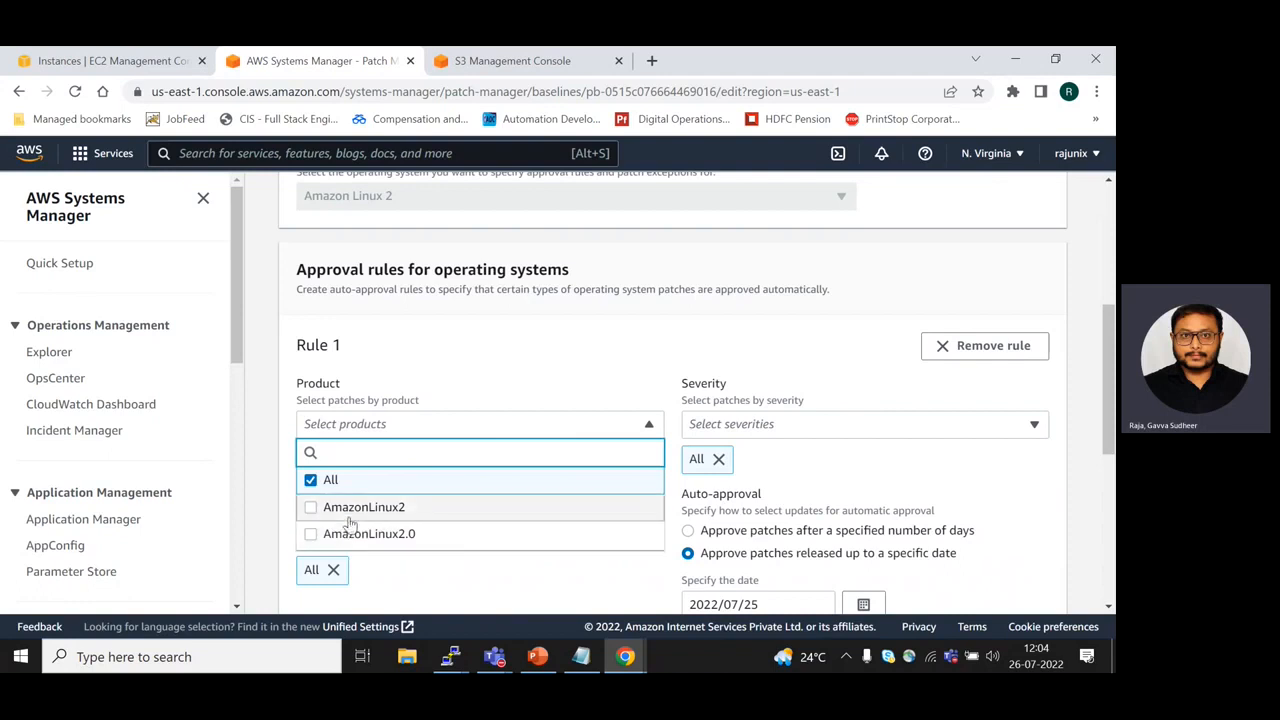
pyautogui.click(474, 337)
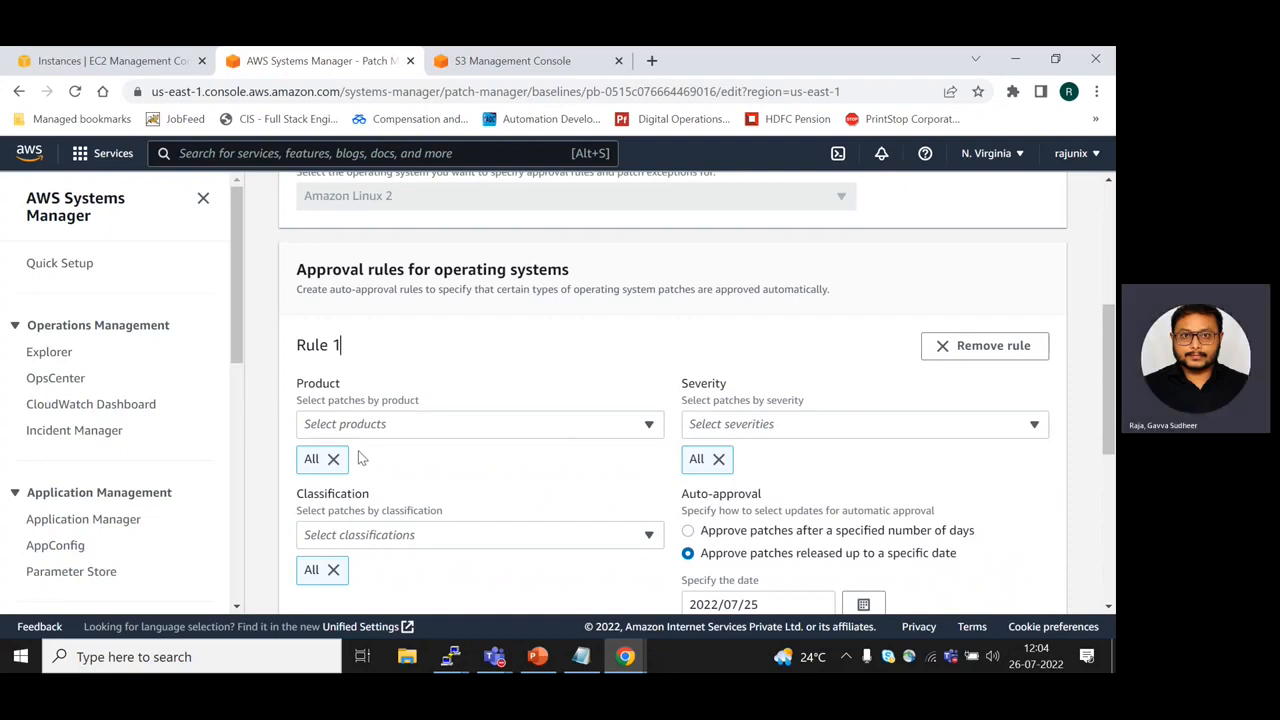
# - Set Rule 1's severity selection to Critical only, removing All
pyautogui.click(794, 423)
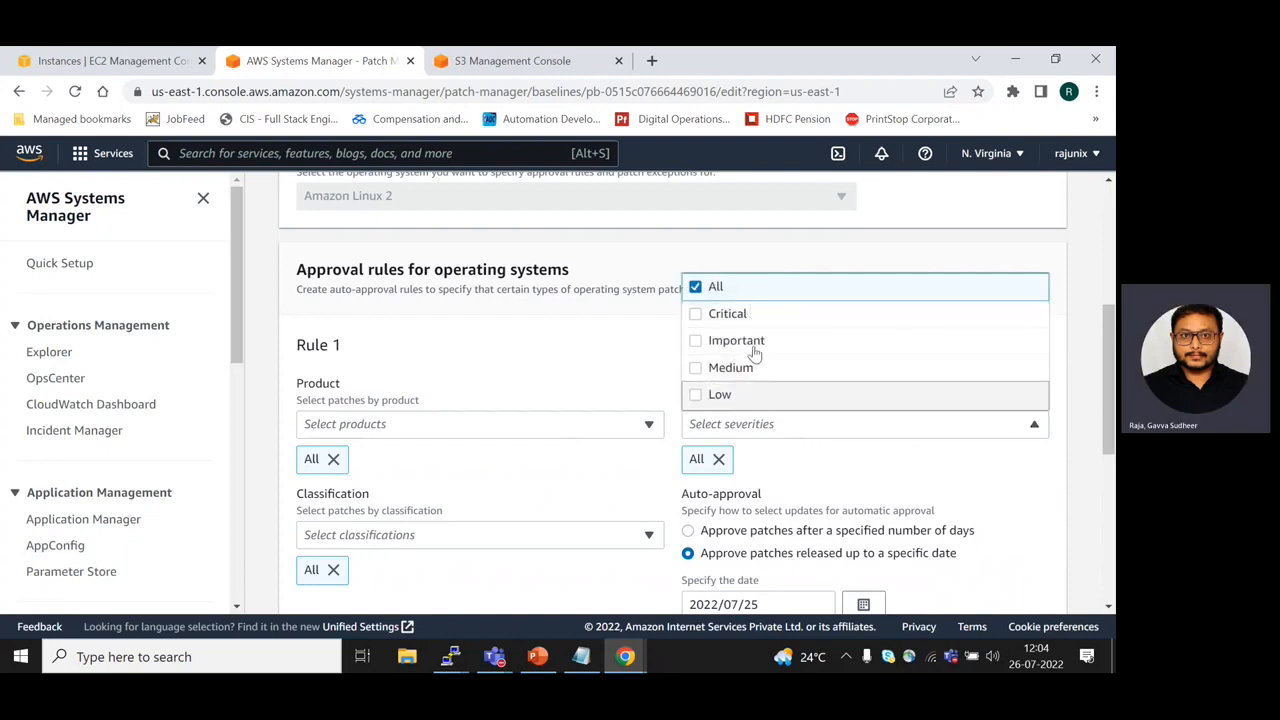
pyautogui.click(757, 327)
pyautogui.click(773, 428)
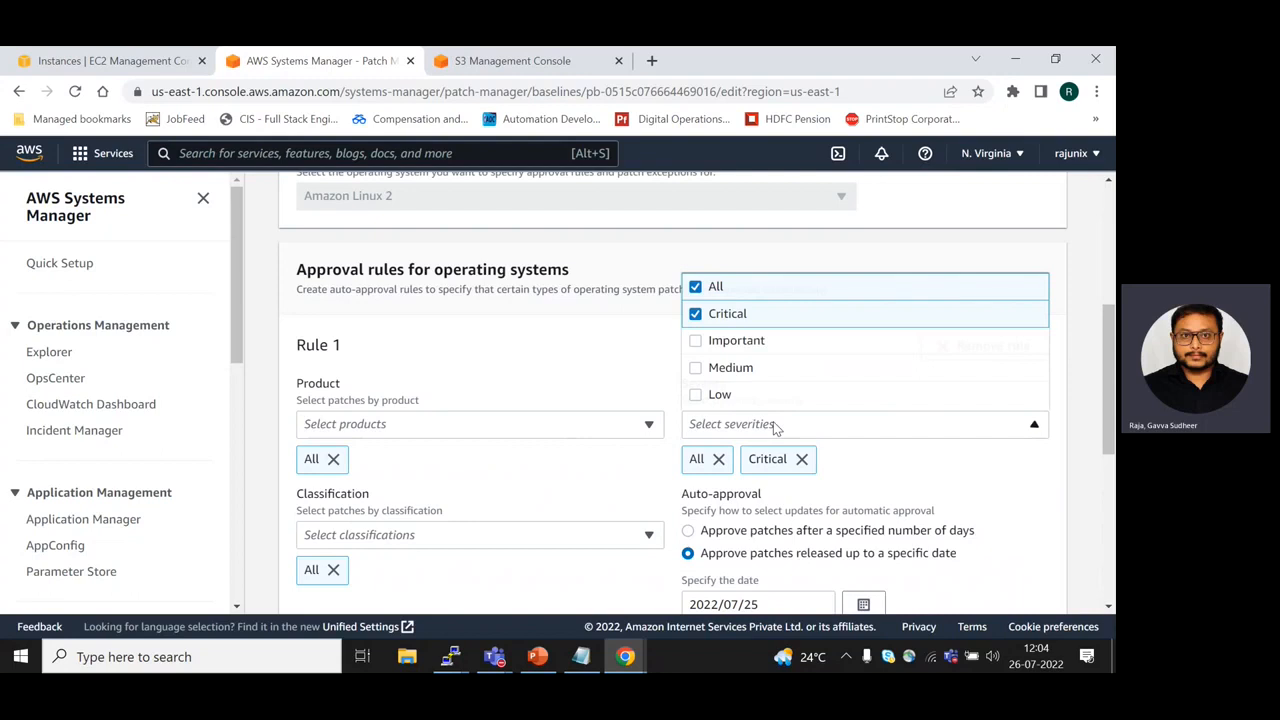
pyautogui.click(718, 459)
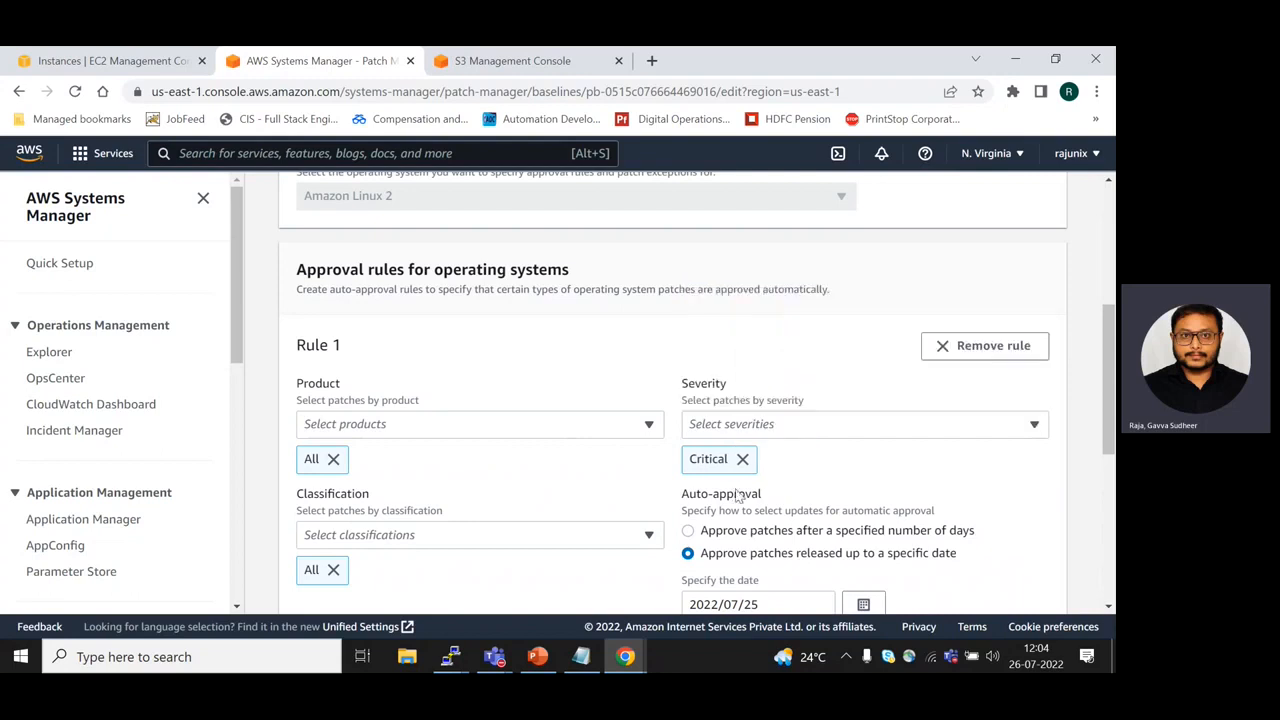
# - Remove Critical from Rule 1's severities and select All again
pyautogui.click(742, 459)
pyautogui.click(750, 424)
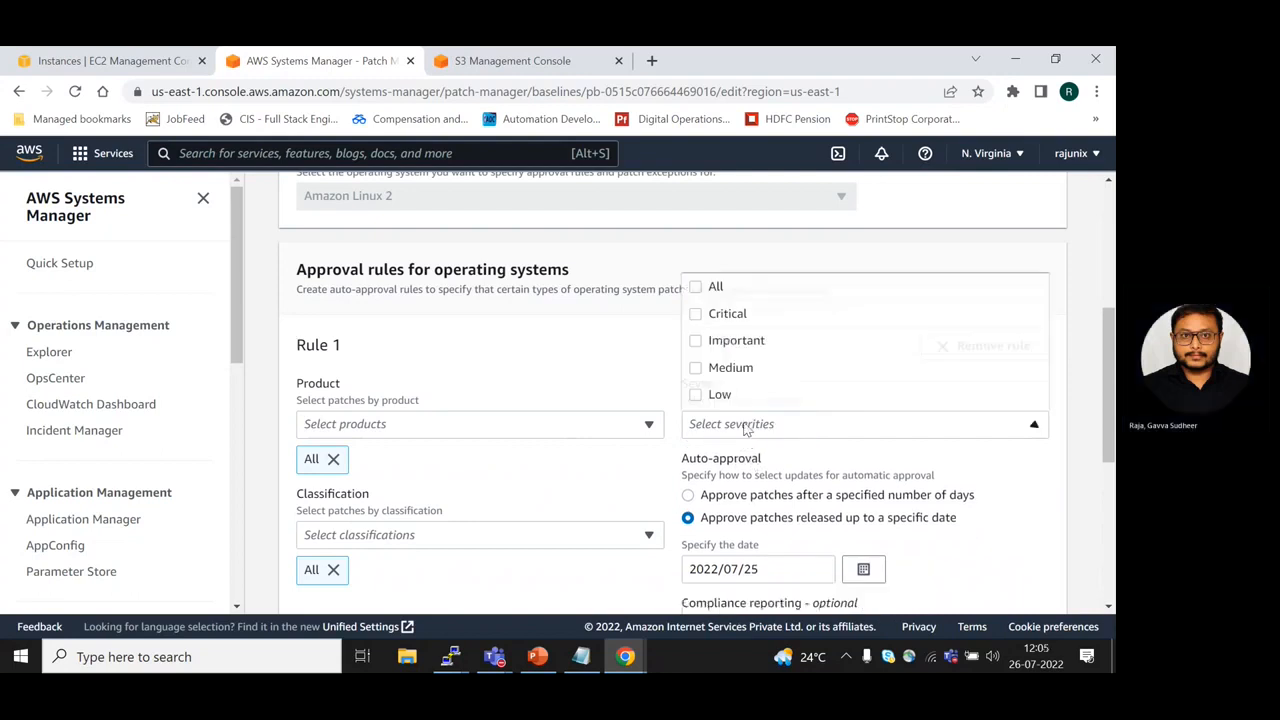
pyautogui.click(731, 287)
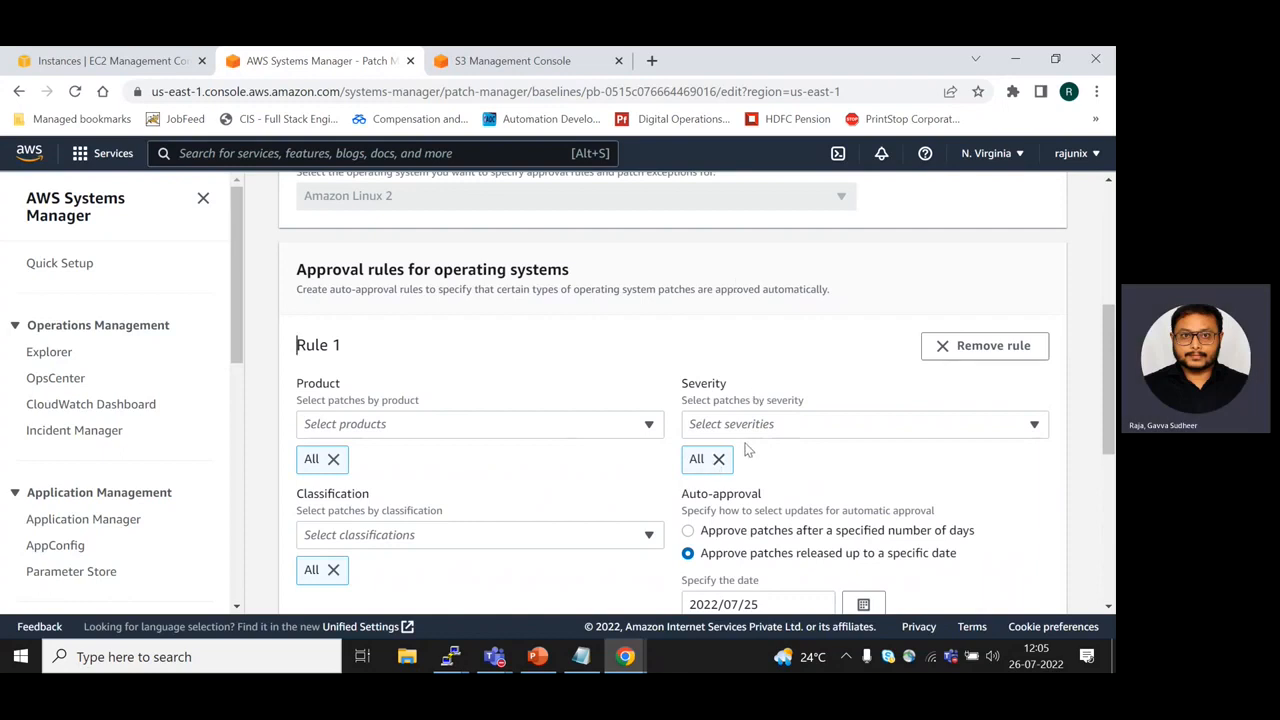
pyautogui.scroll(-2, 753, 449)
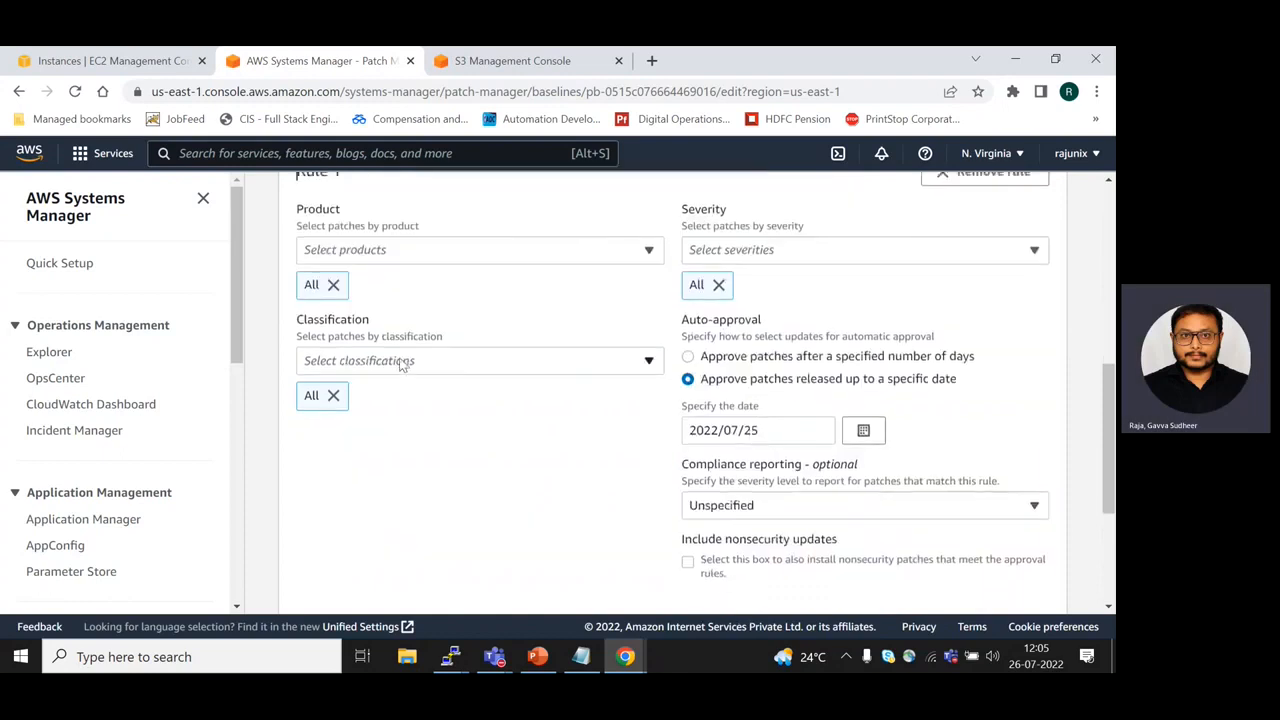
# - Set Rule 1's classification to Security and Bugfix, removing All
pyautogui.click(403, 362)
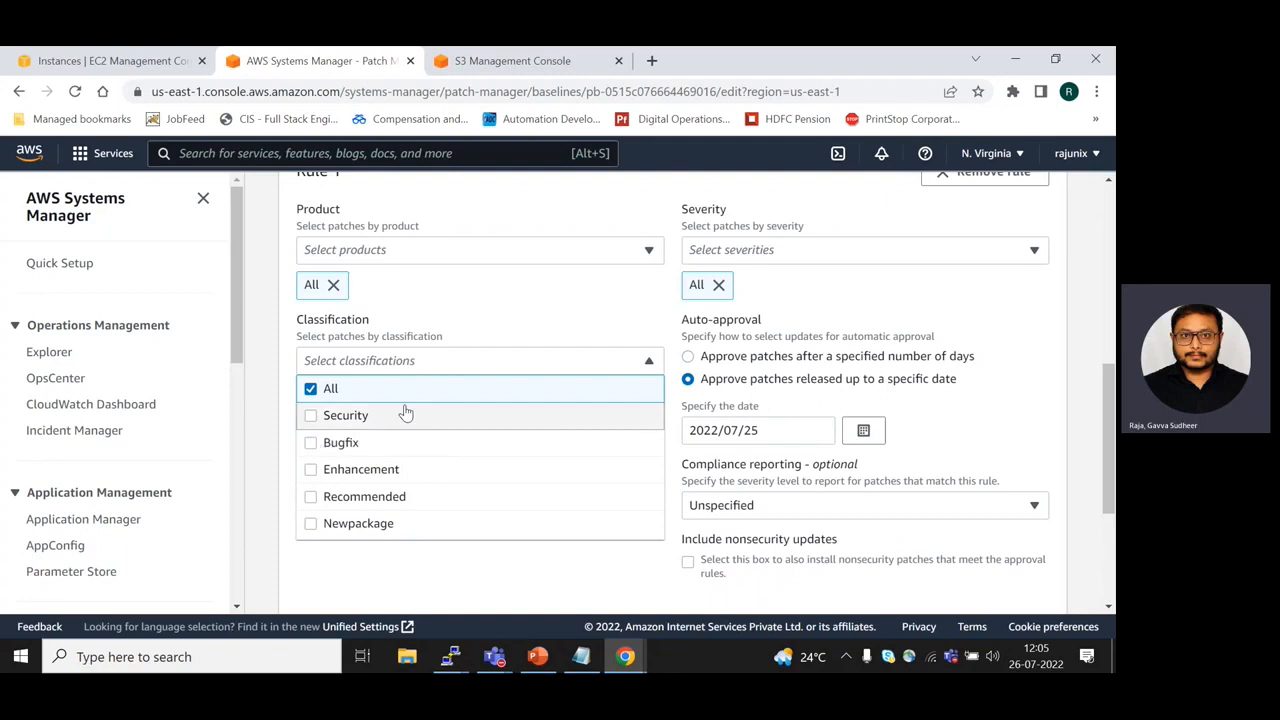
pyautogui.click(384, 427)
pyautogui.click(430, 361)
pyautogui.click(372, 443)
pyautogui.click(334, 396)
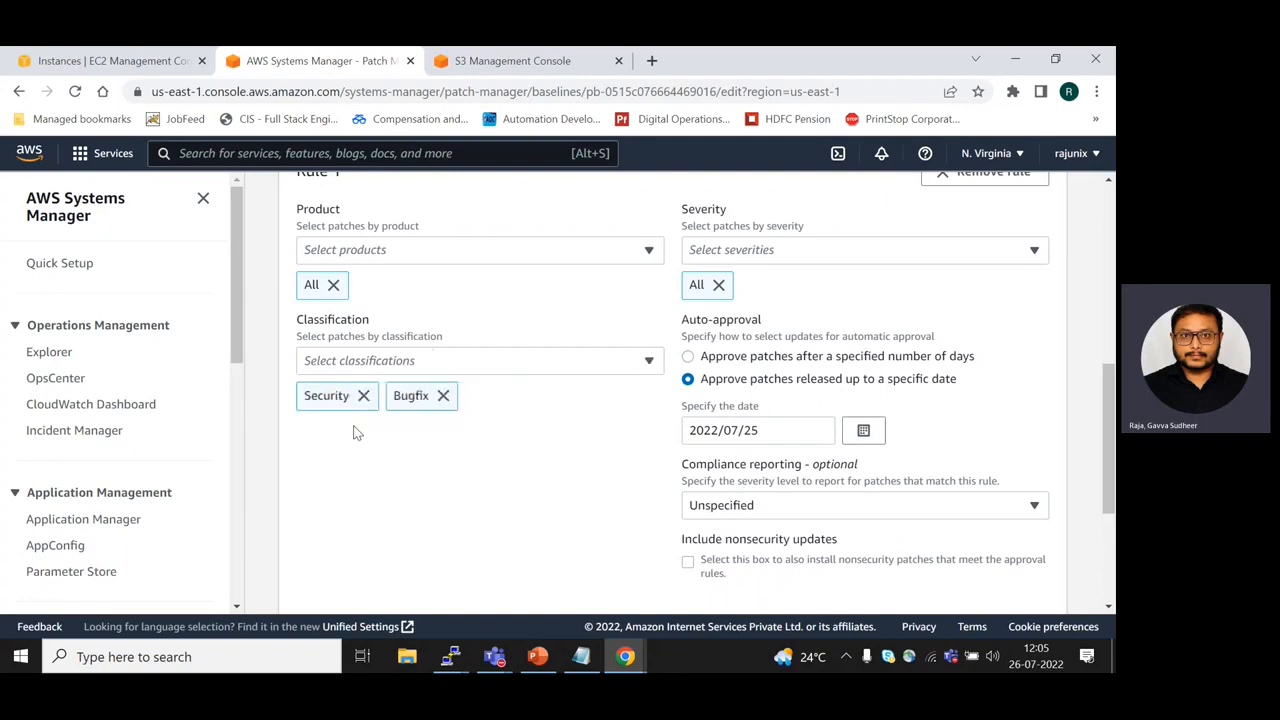
# - Remove Security and Bugfix from Rule 1's classifications and select All again
pyautogui.click(363, 396)
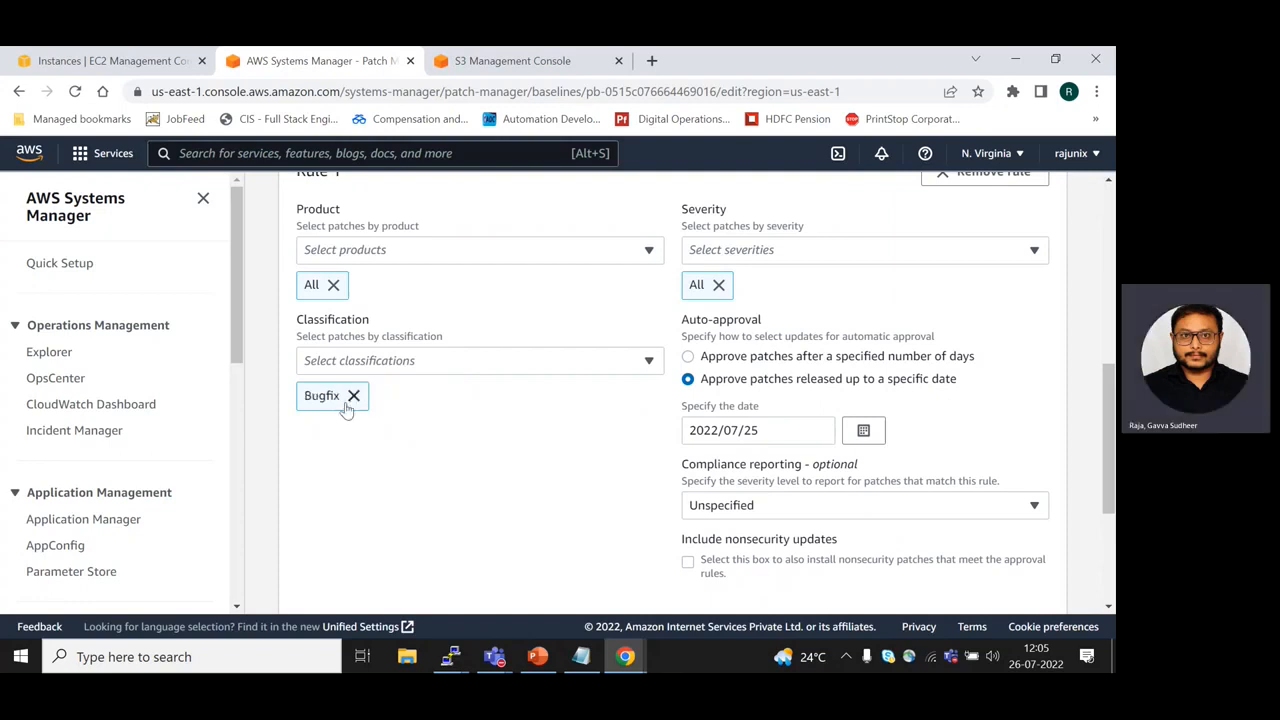
pyautogui.click(354, 396)
pyautogui.click(375, 370)
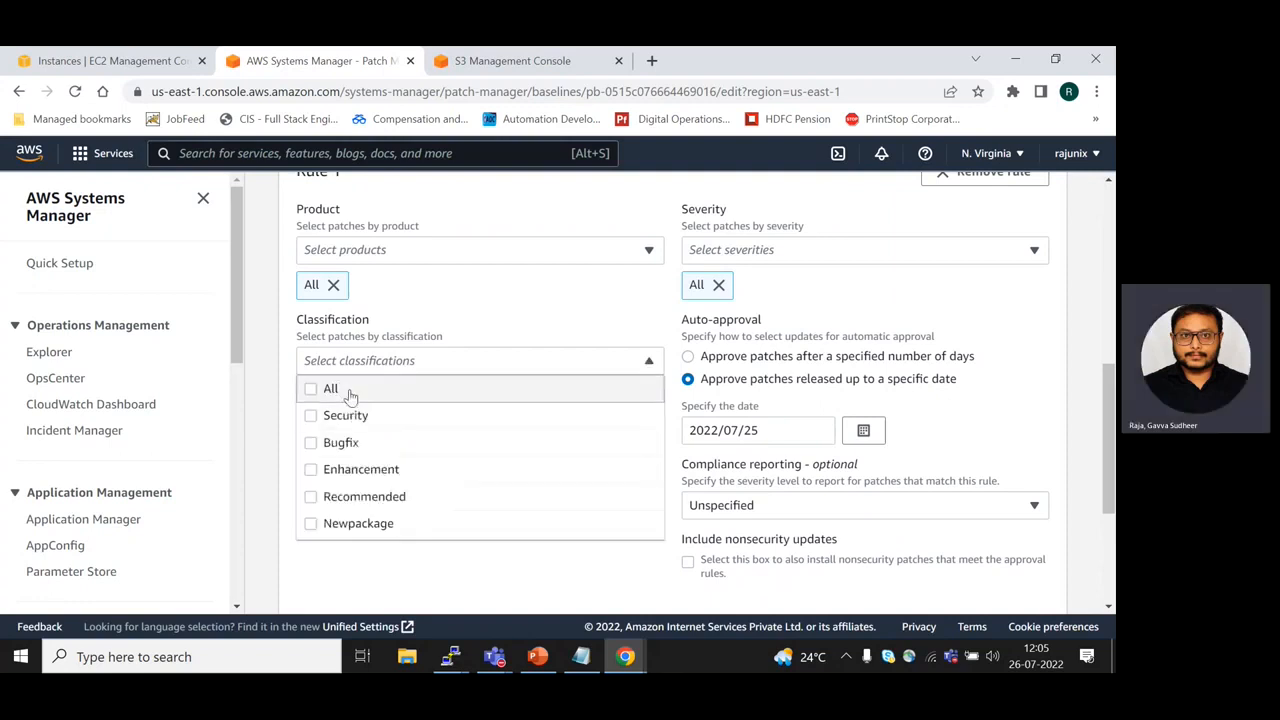
pyautogui.click(371, 386)
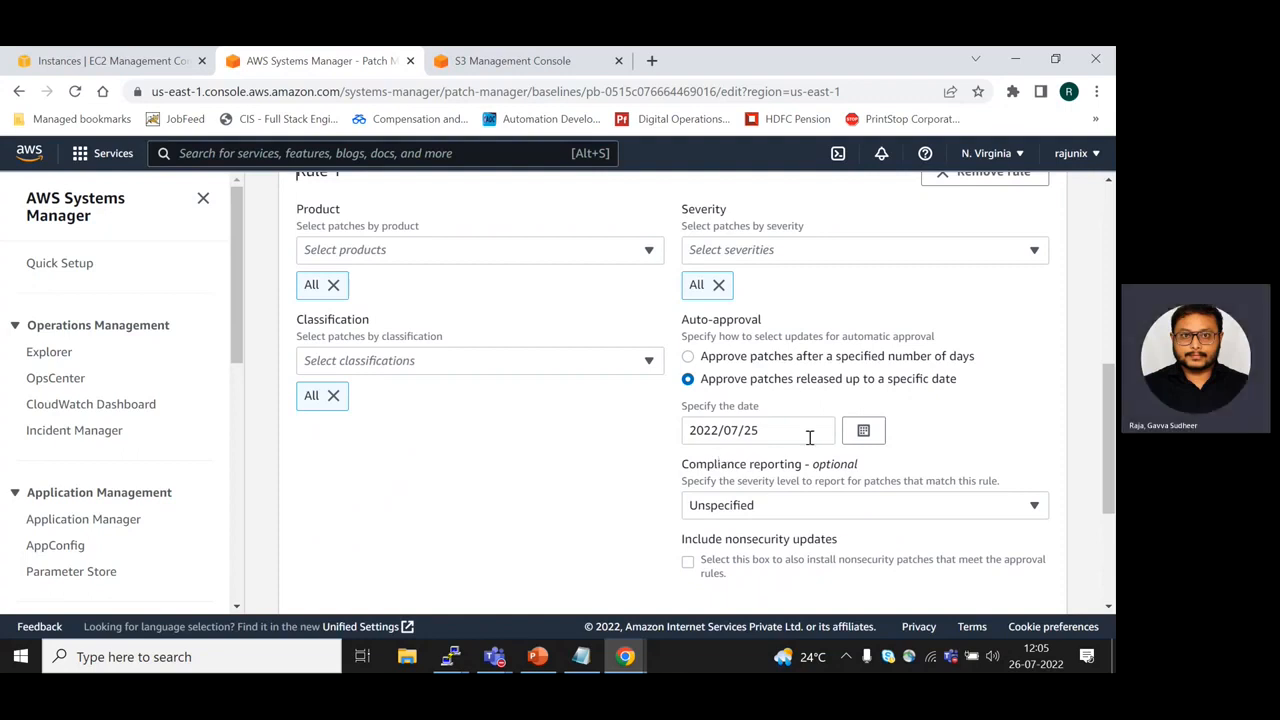
# - Review the baseline details and set Rule 1's auto-approval cutoff date to 2022/06/01
pyautogui.scroll(2, 749, 428)
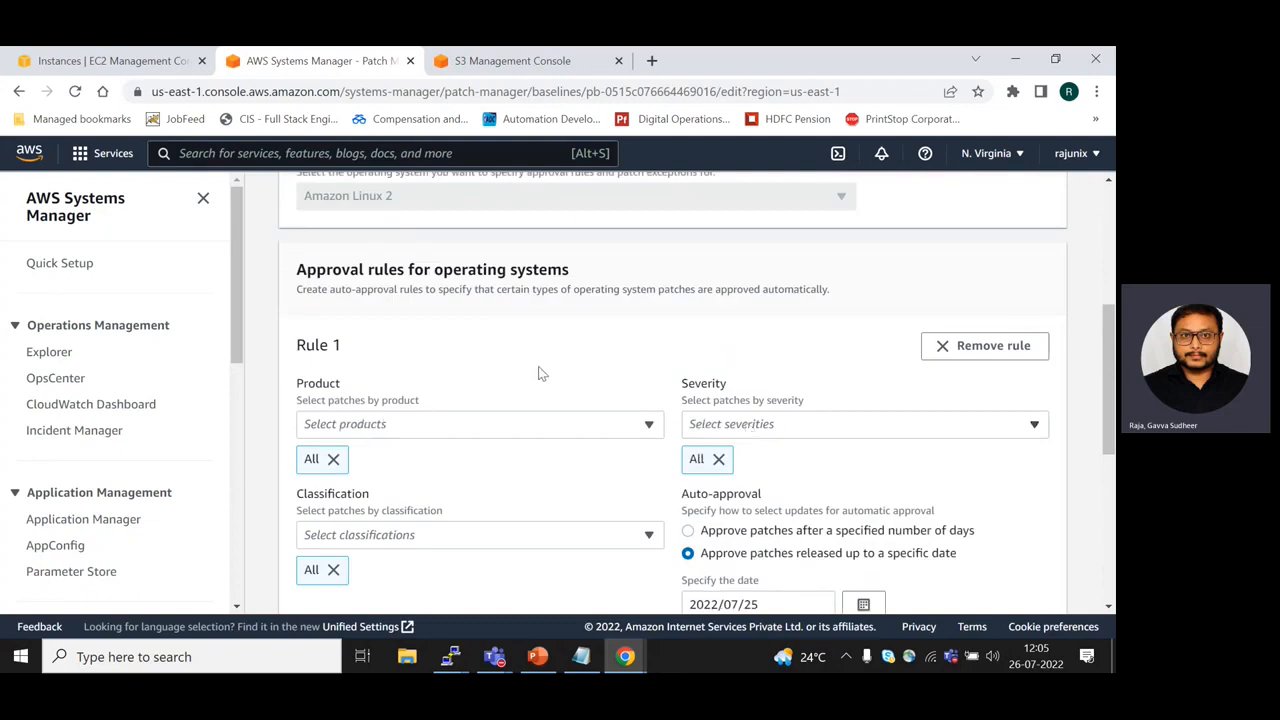
pyautogui.scroll(1, 538, 373)
pyautogui.scroll(-3, 538, 373)
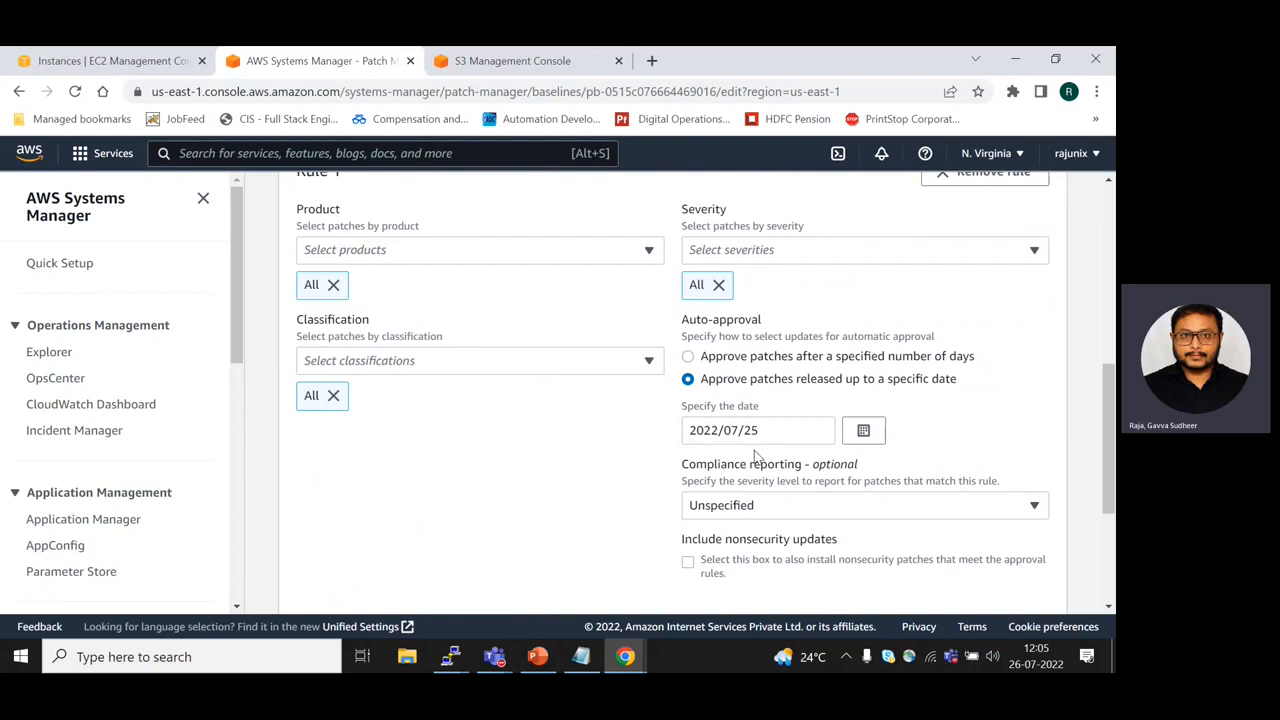
pyautogui.scroll(5, 755, 455)
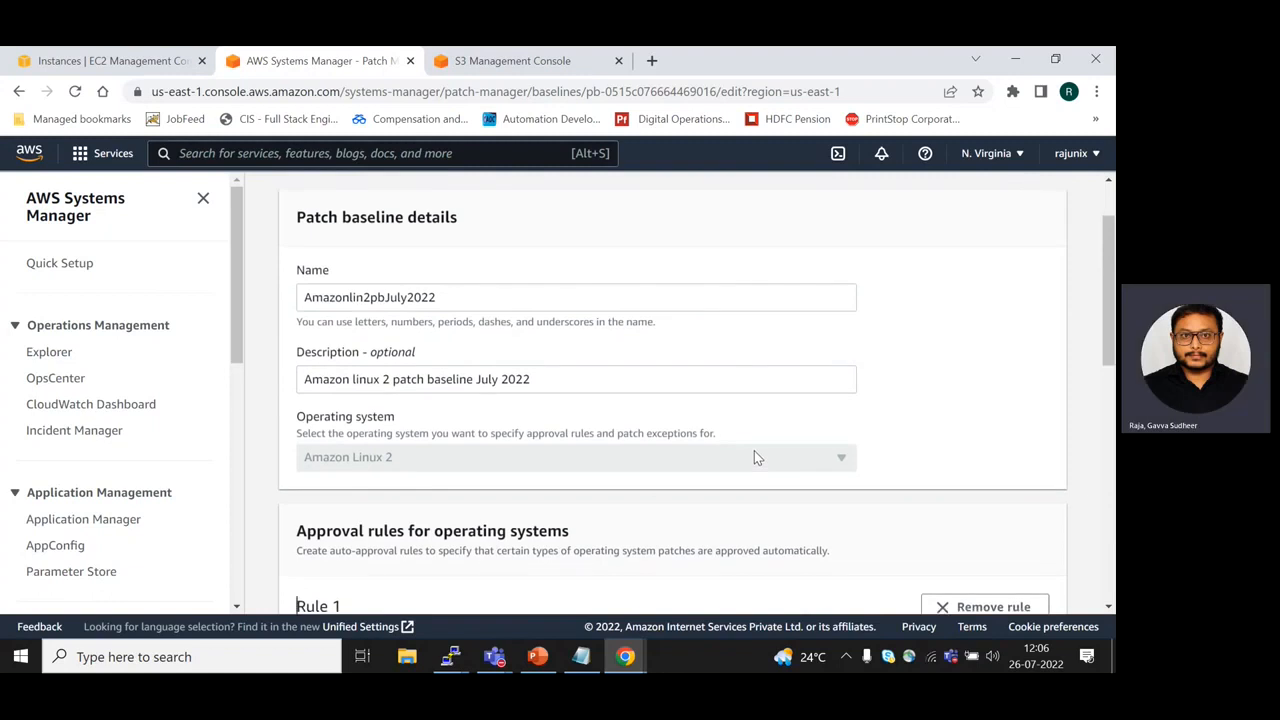
pyautogui.scroll(-5, 754, 457)
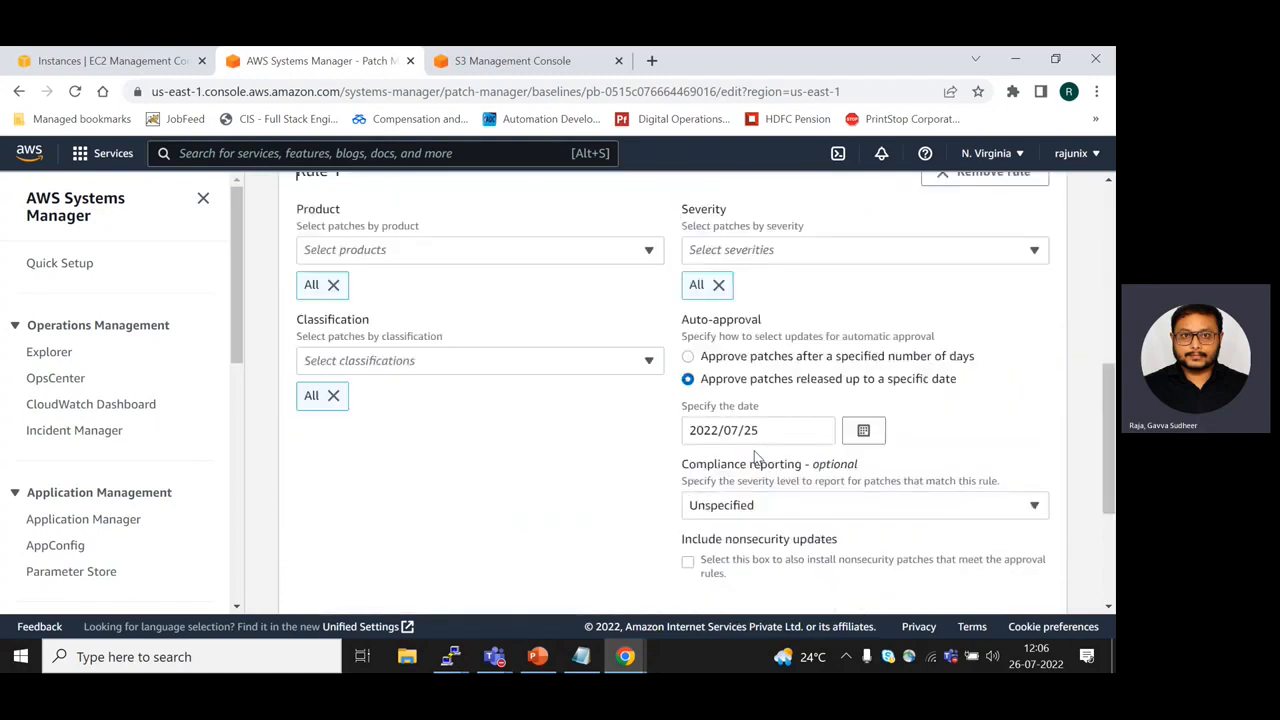
pyautogui.click(860, 431)
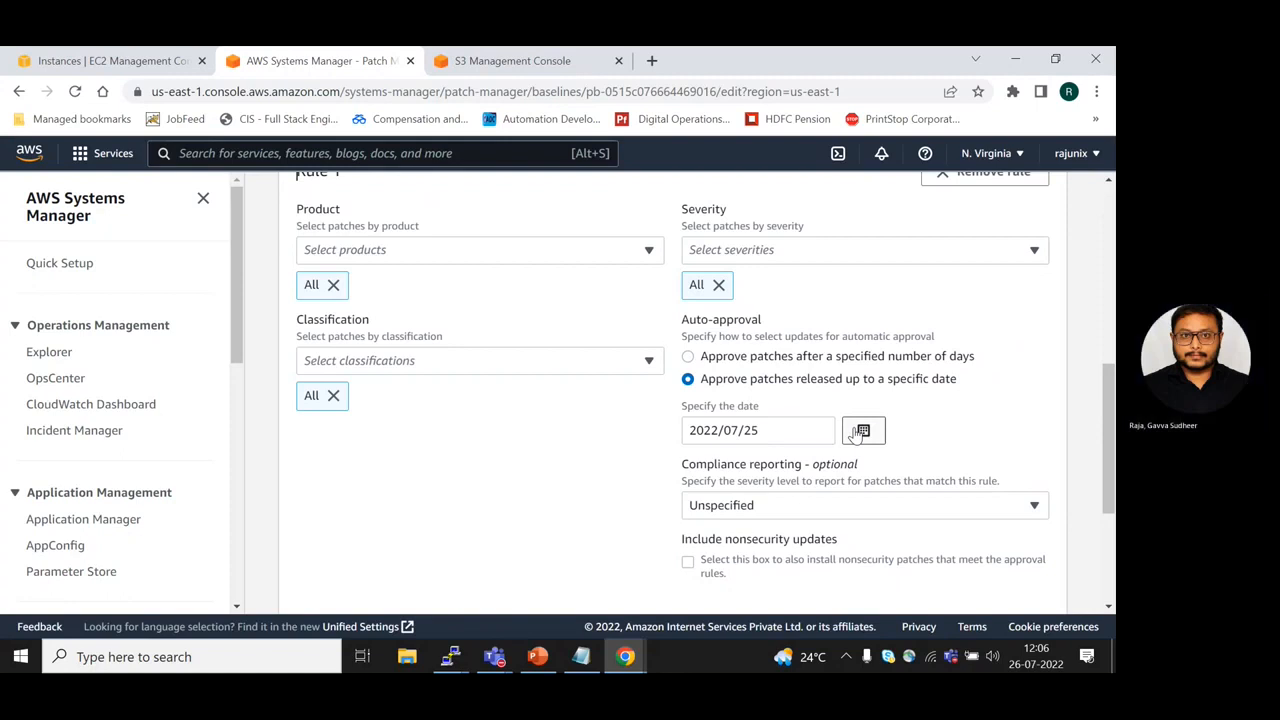
pyautogui.click(700, 208)
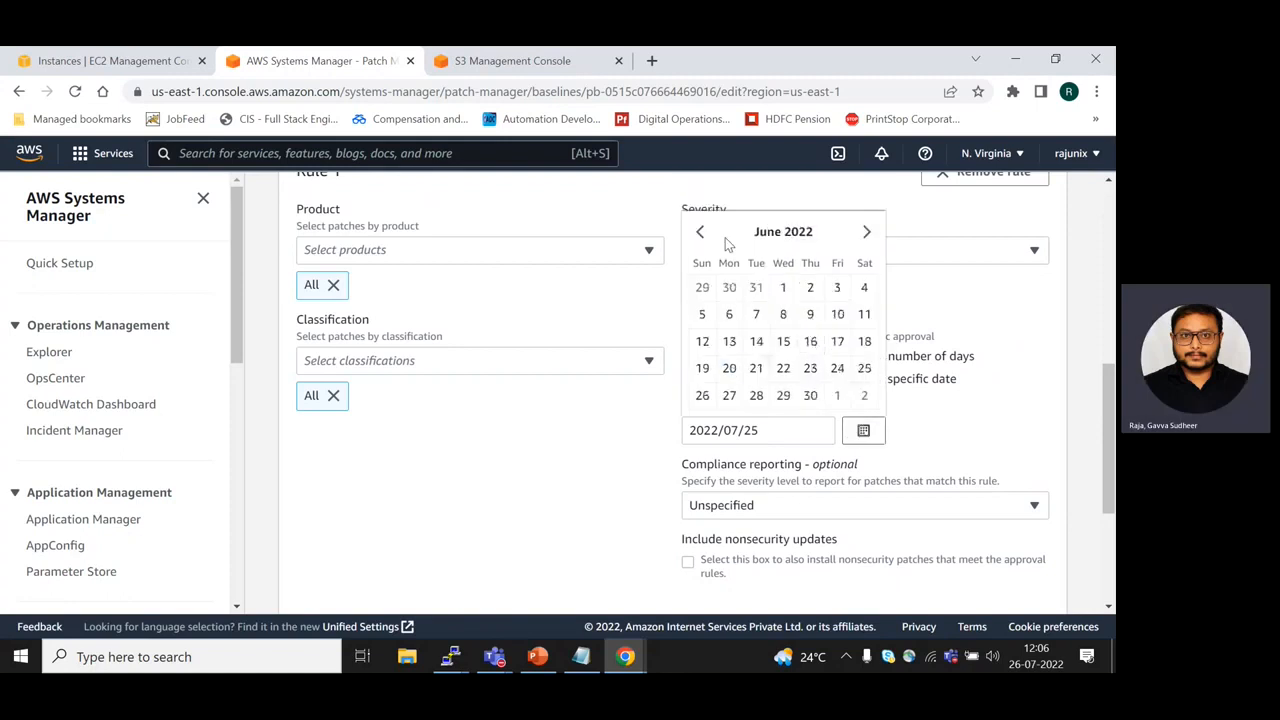
pyautogui.click(783, 290)
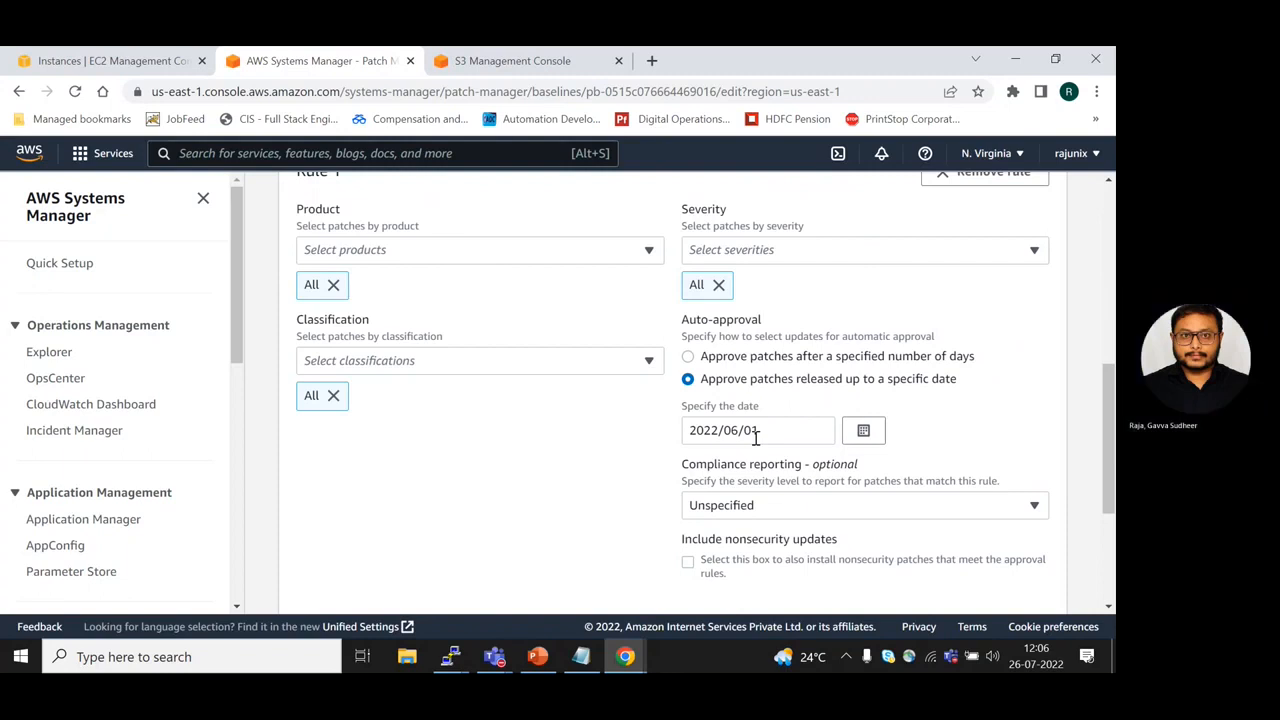
# - Set Rule 1's auto-approval cutoff date to 2022/07/25 and save the patch baseline
pyautogui.click(862, 432)
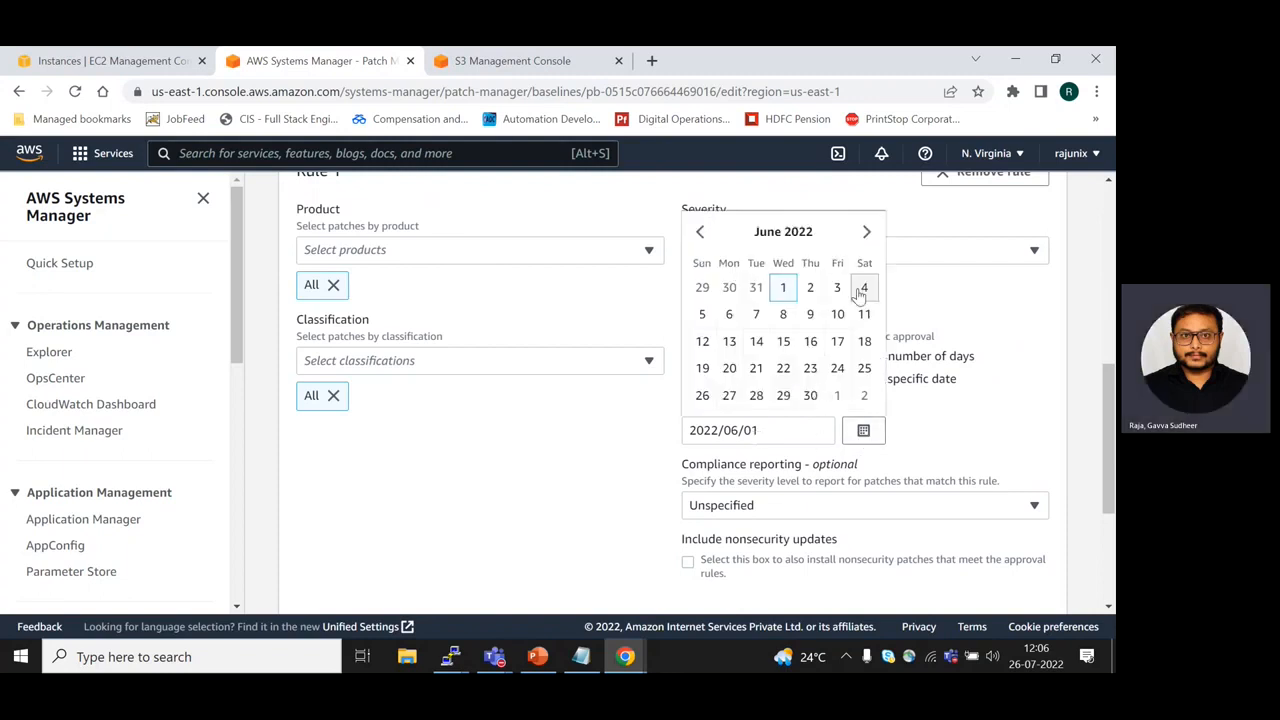
pyautogui.click(866, 231)
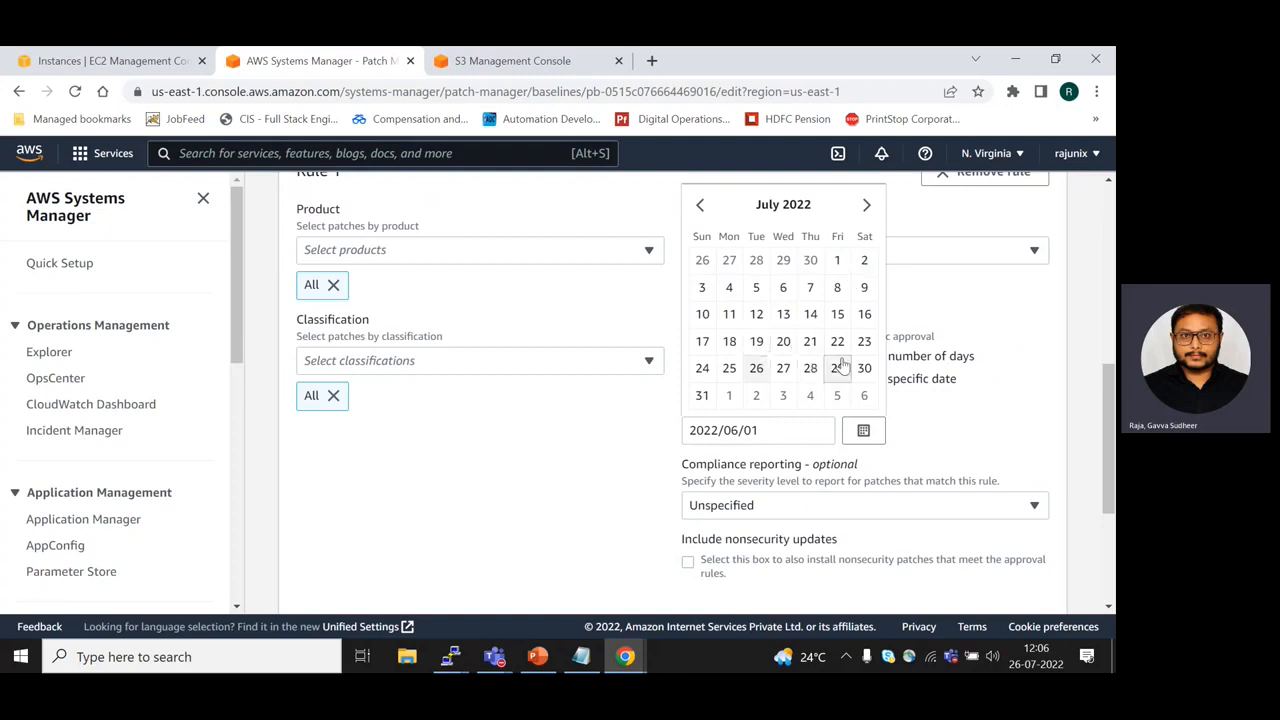
pyautogui.click(729, 368)
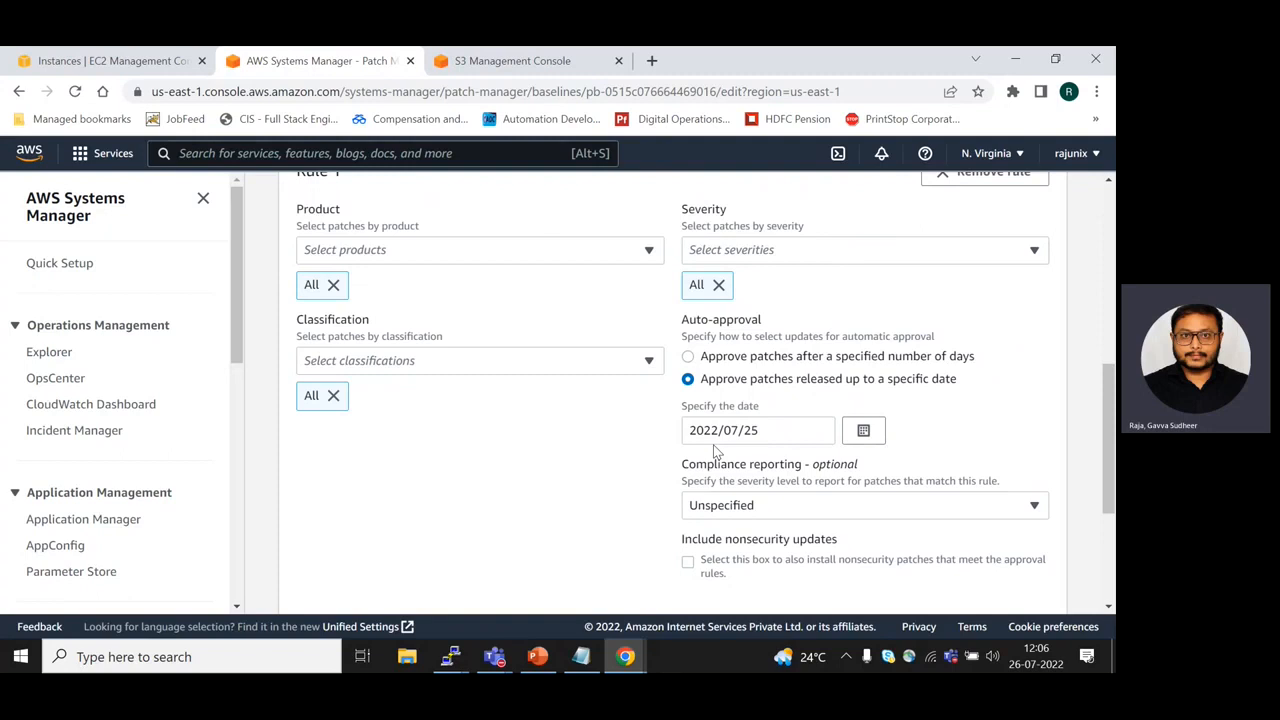
pyautogui.scroll(-5, 609, 491)
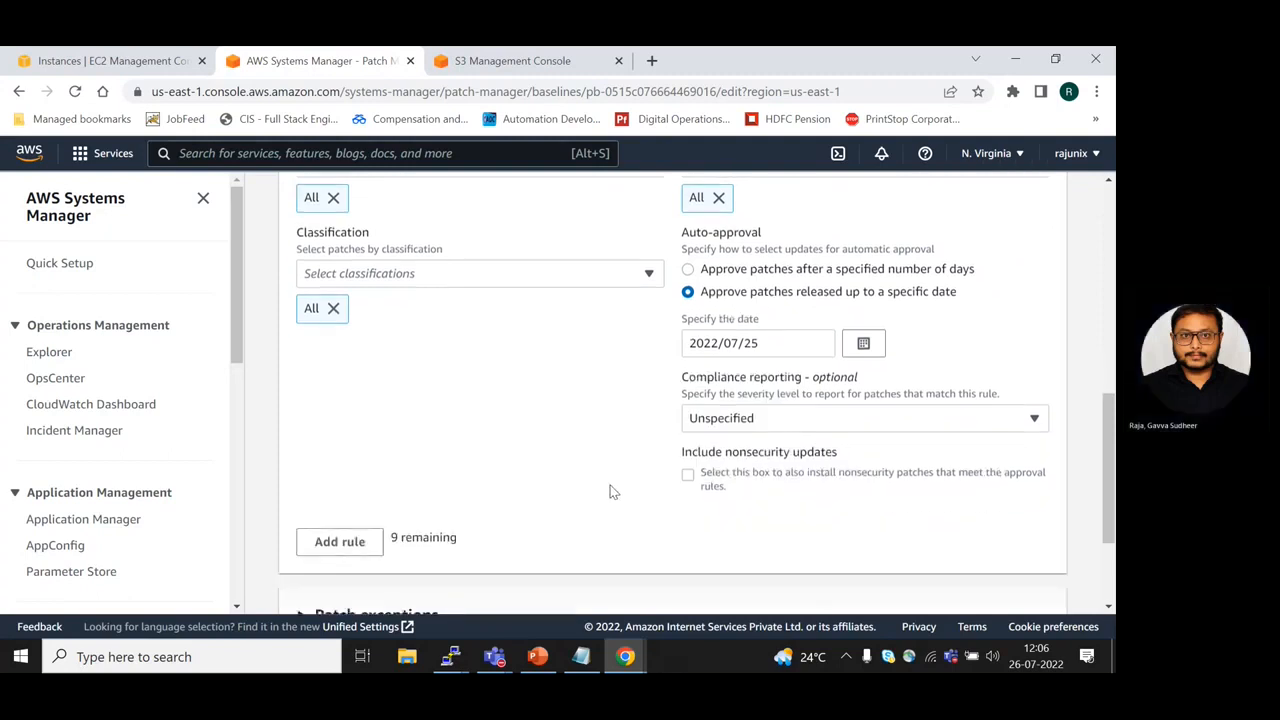
pyautogui.click(1008, 583)
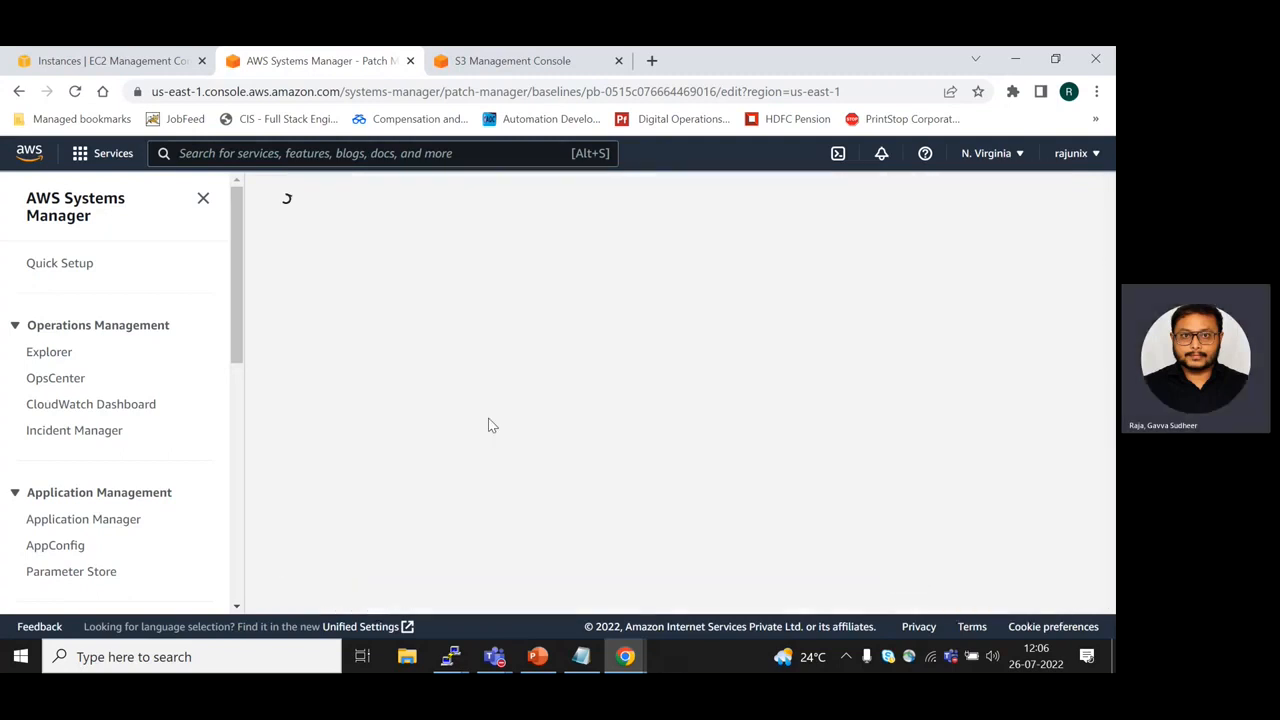
# - Find the RHELmyDPB patch baseline for Red Hat Enterprise Linux and open it for editing
pyautogui.scroll(-10, 710, 437)
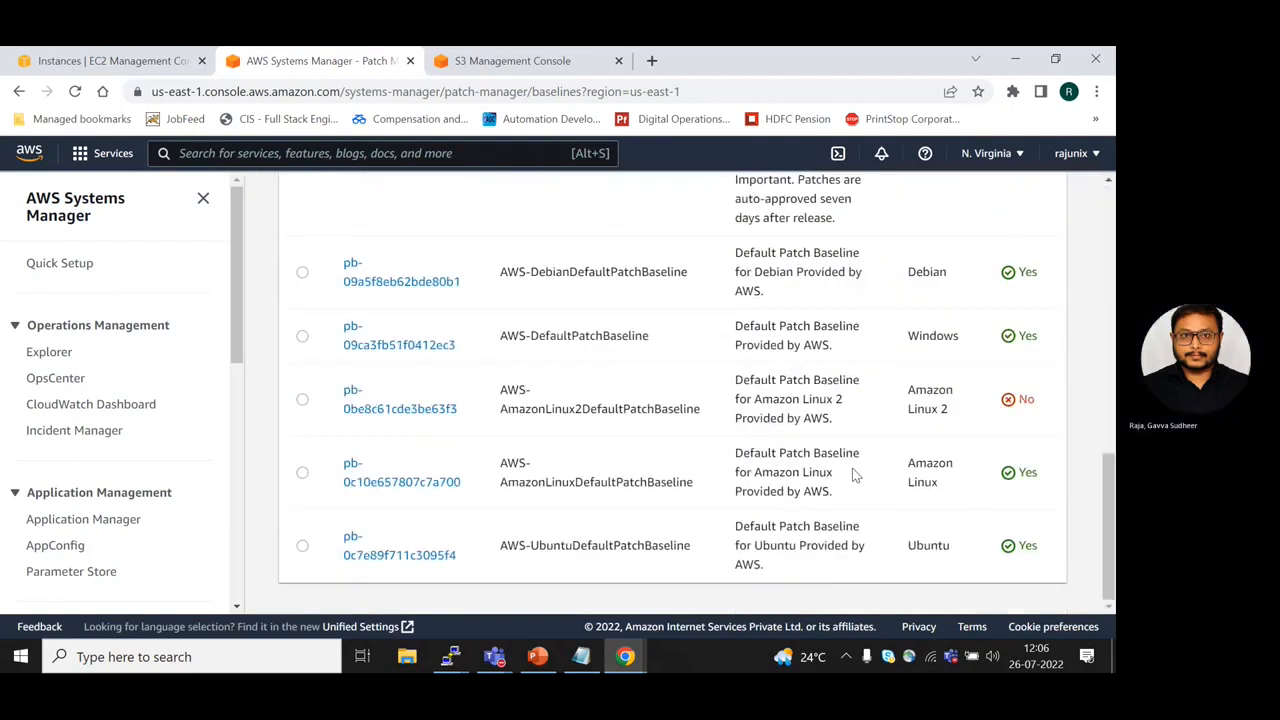
pyautogui.scroll(10, 1062, 315)
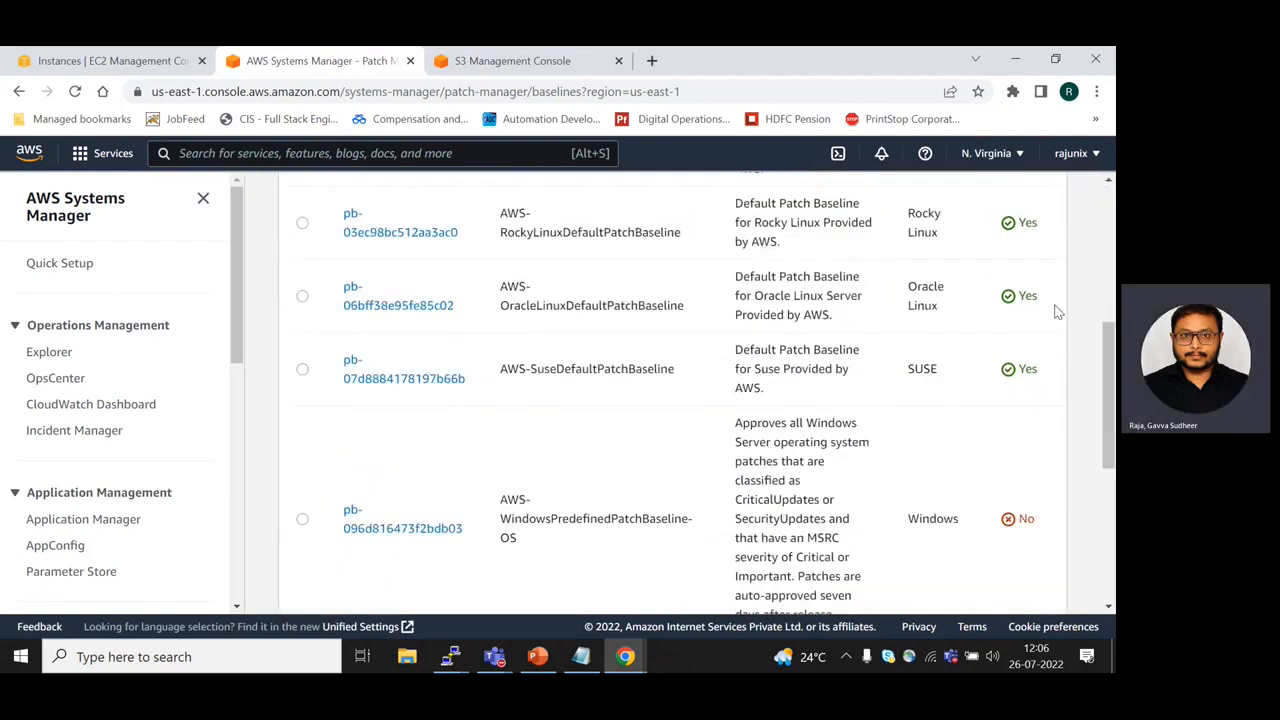
pyautogui.click(1016, 441)
pyautogui.scroll(-5, 664, 460)
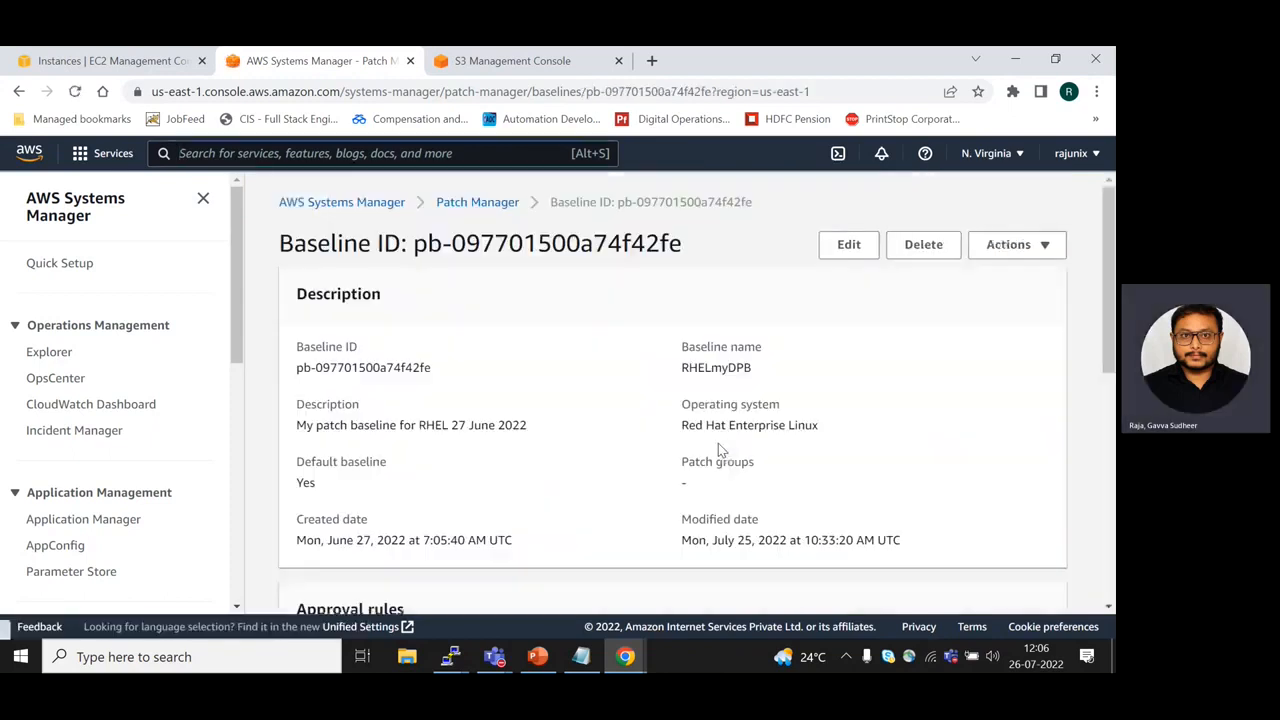
pyautogui.click(848, 244)
# - Browse the Red Hat product versions available for Rule 1, clear the All product selection and select All again
pyautogui.scroll(-3, 443, 409)
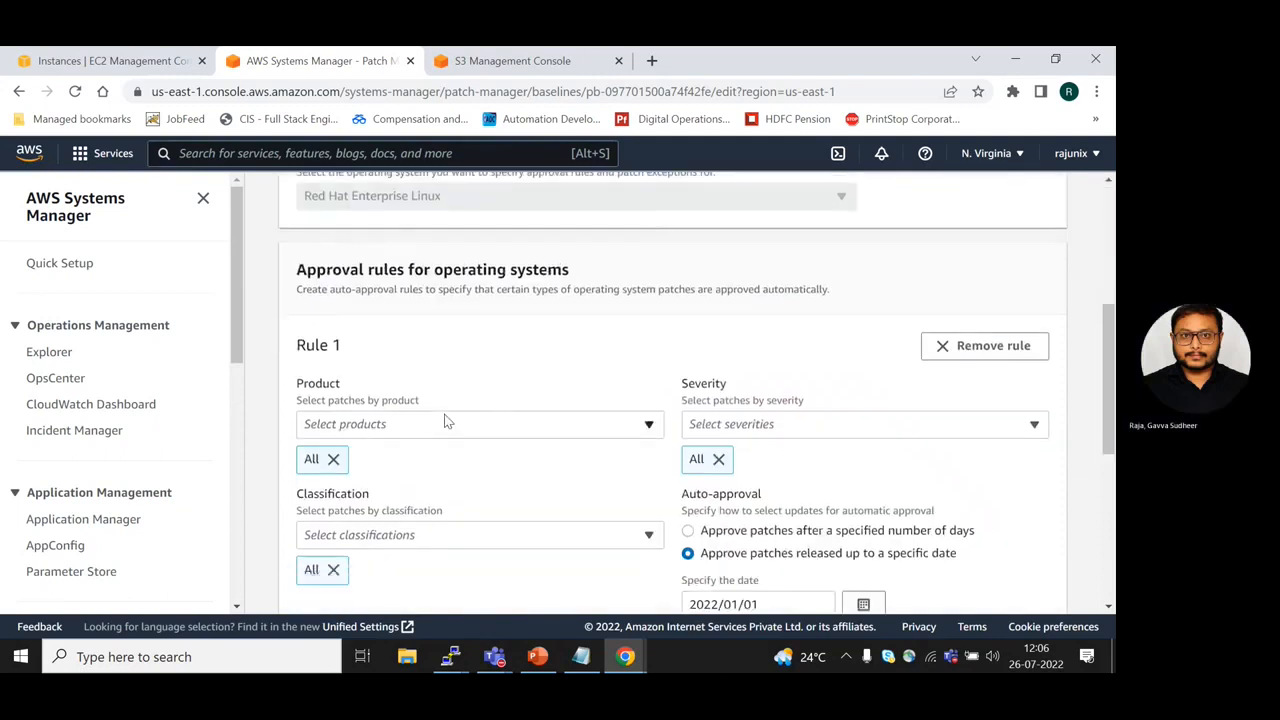
pyautogui.click(419, 424)
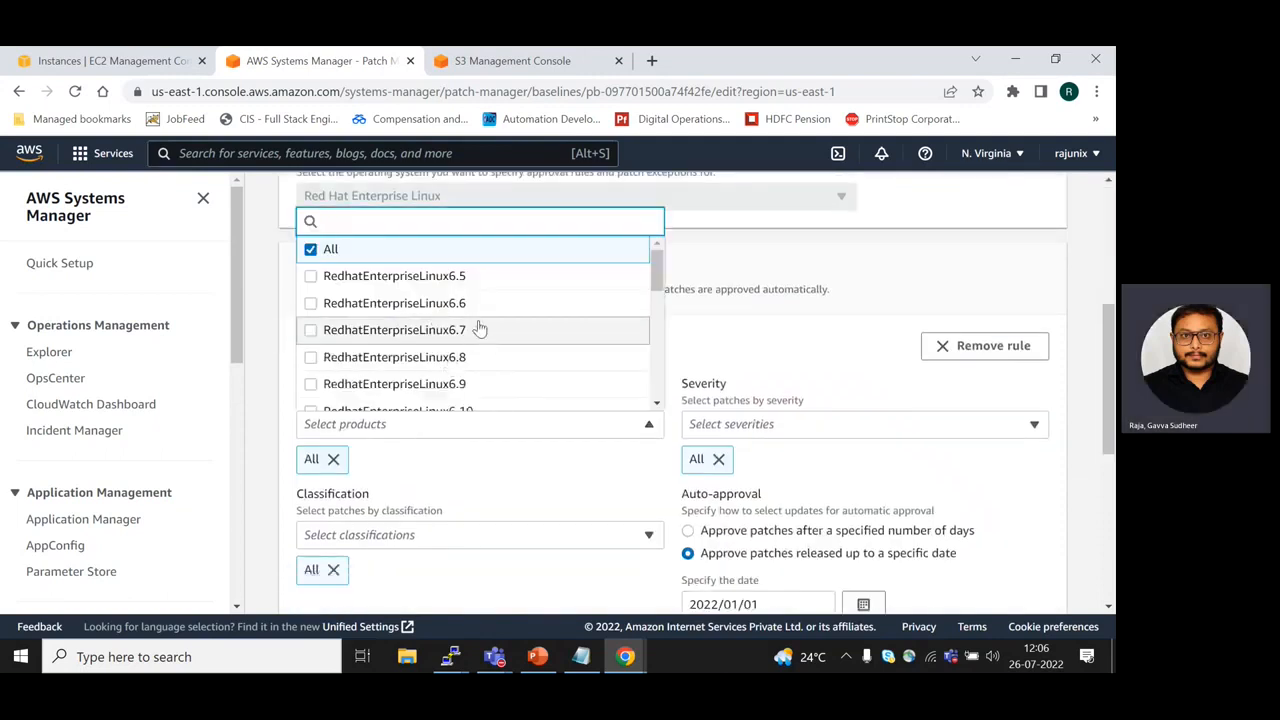
pyautogui.scroll(-5, 470, 335)
pyautogui.scroll(5, 476, 345)
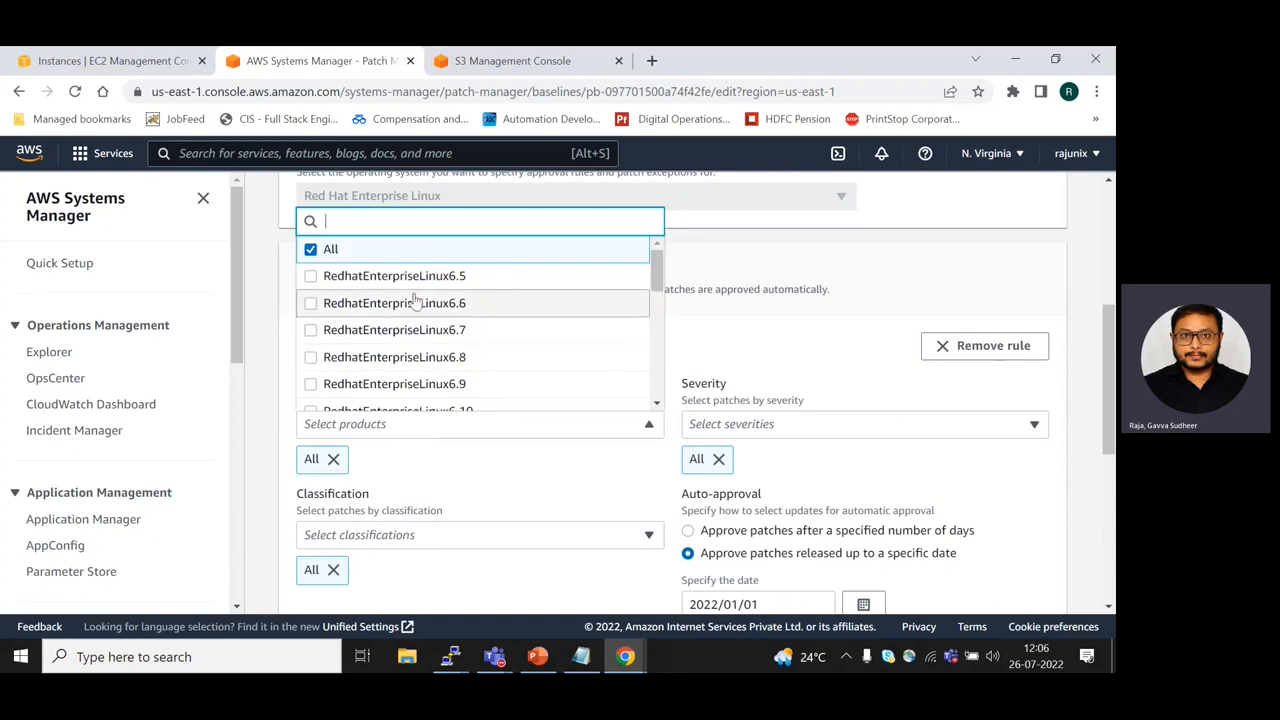
pyautogui.click(310, 249)
pyautogui.click(474, 422)
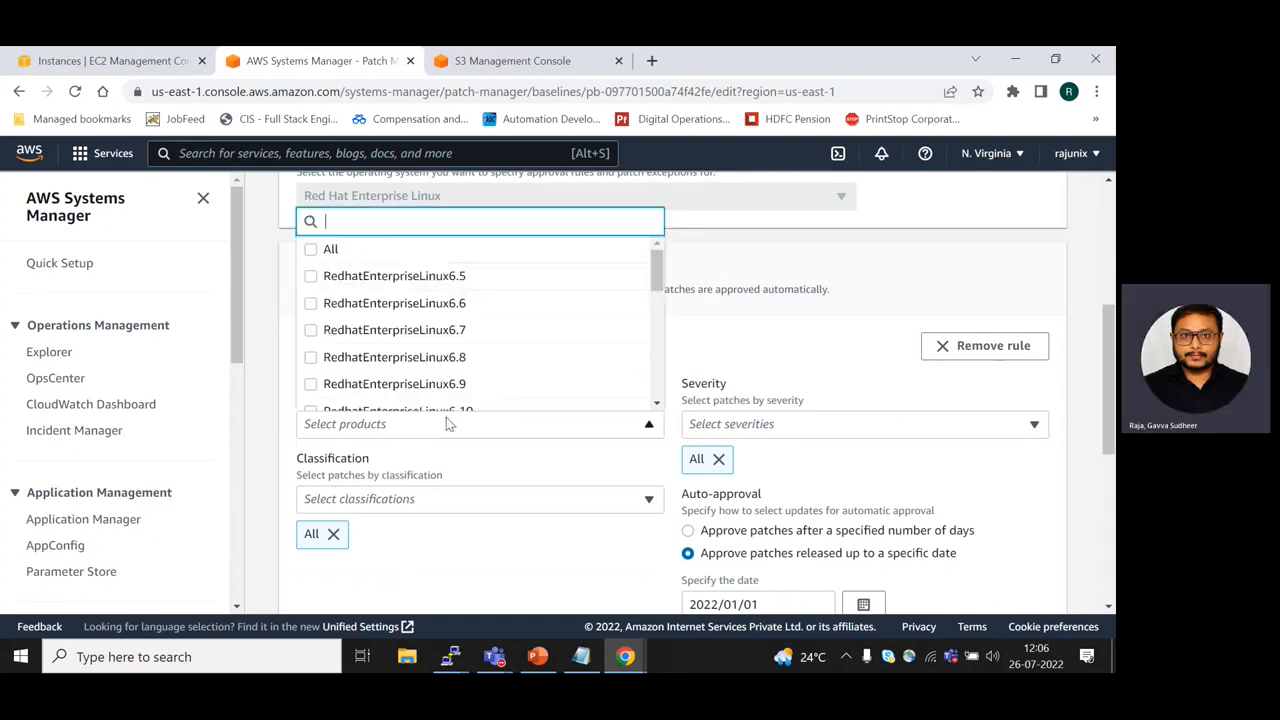
pyautogui.click(312, 249)
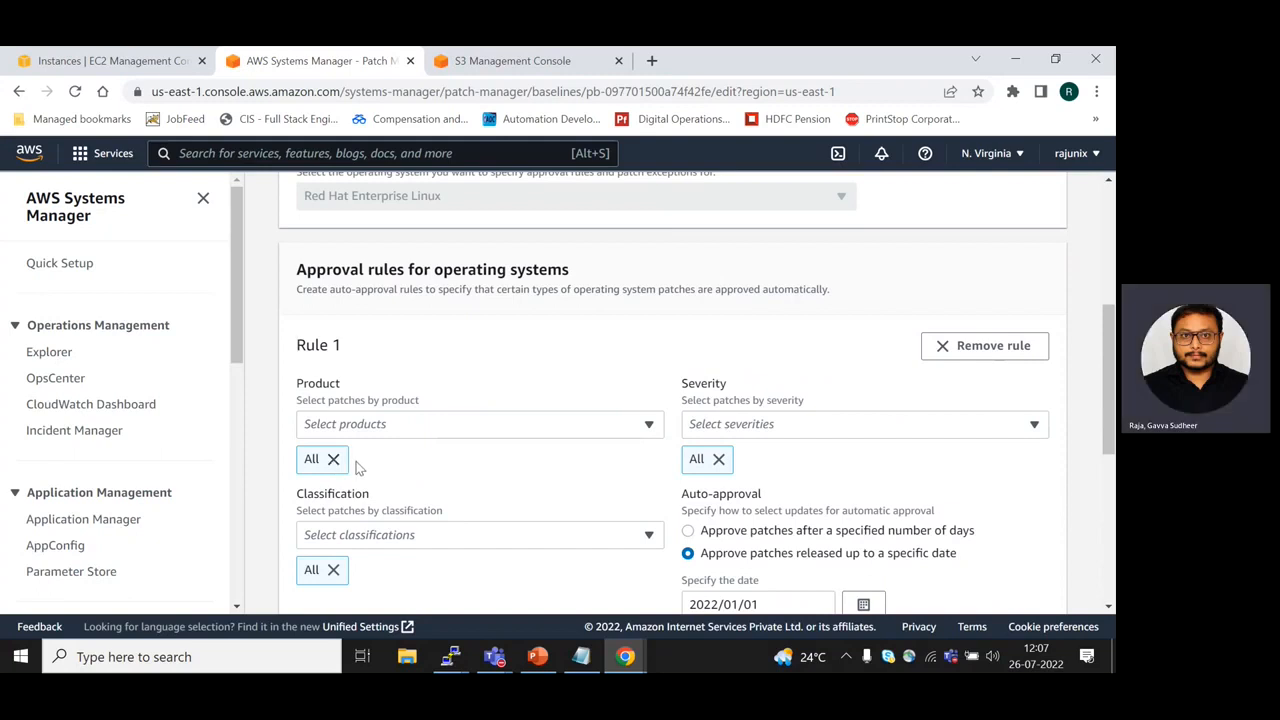
# - Examine the severity and classification choices for Rule 1 and the details of the Red Hat baseline
pyautogui.click(752, 428)
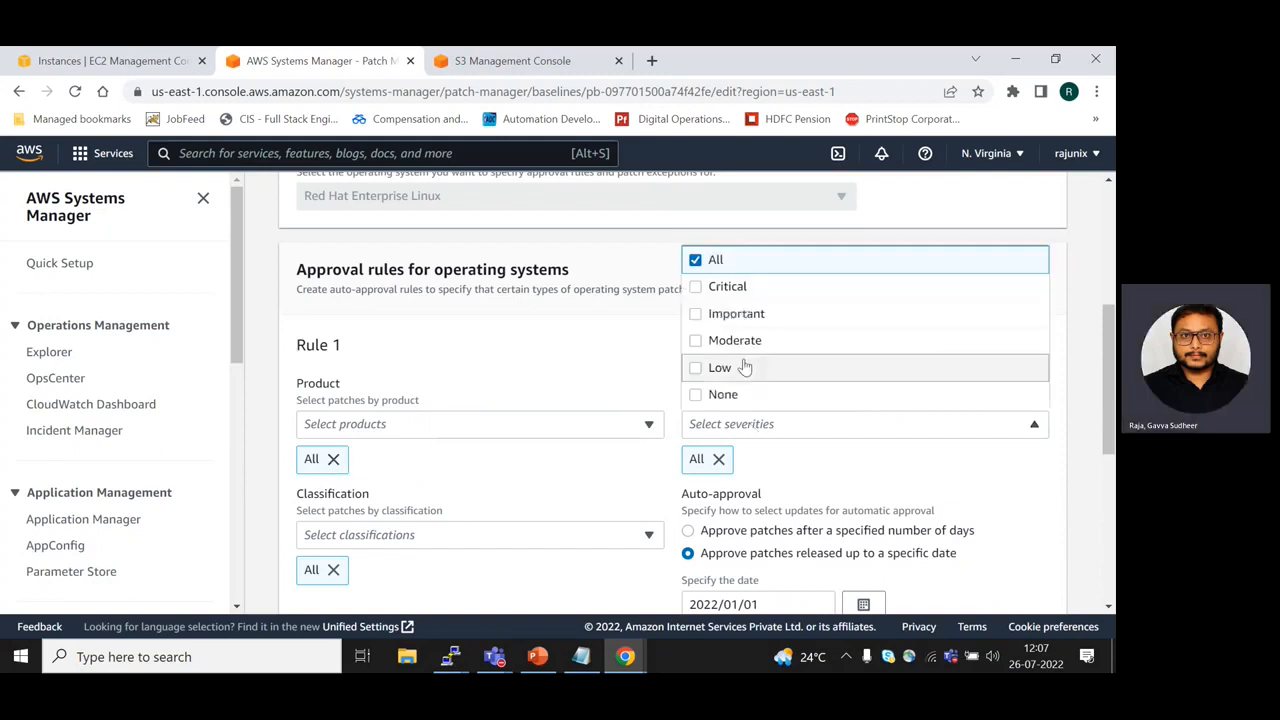
pyautogui.click(764, 426)
pyautogui.scroll(4, 760, 428)
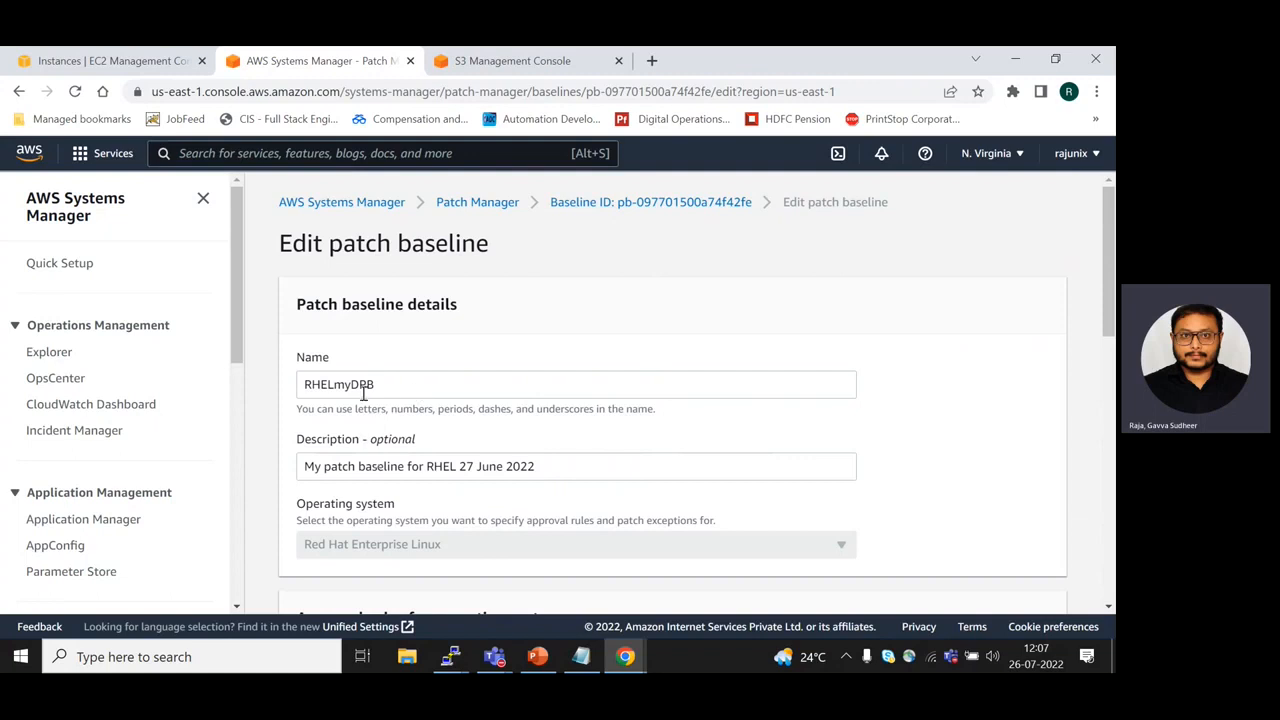
pyautogui.scroll(-6, 363, 392)
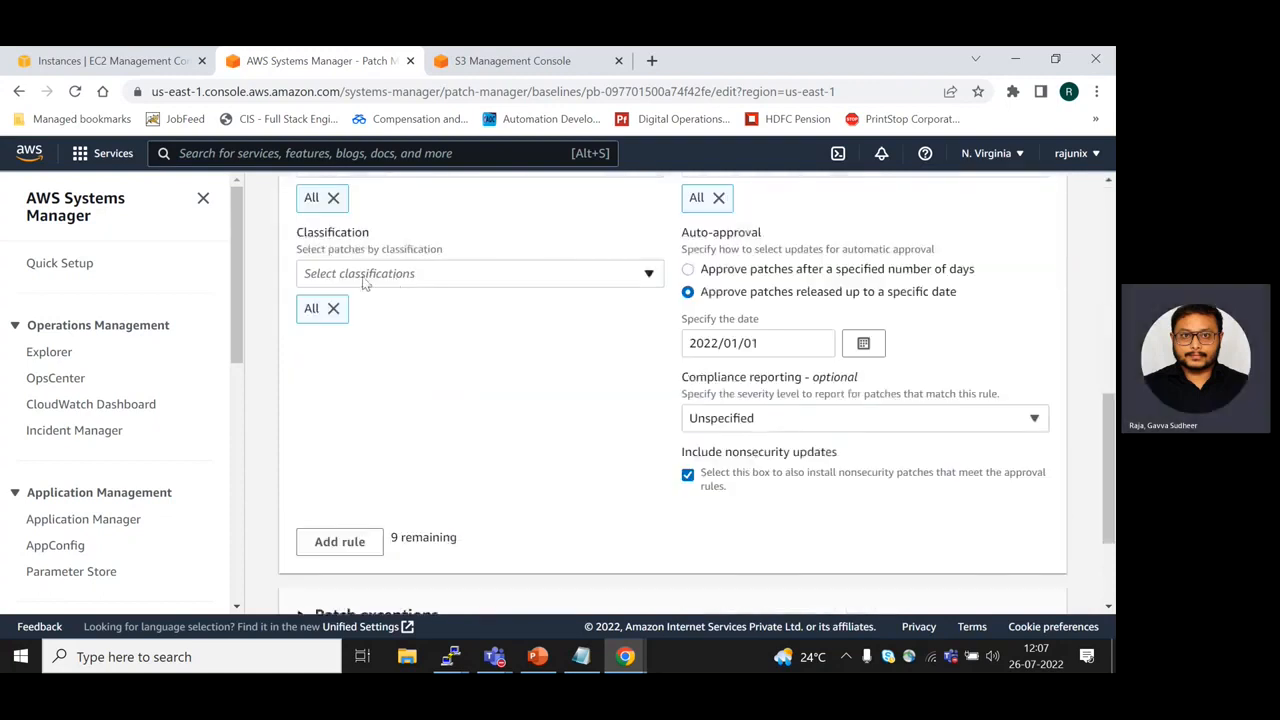
pyautogui.click(364, 273)
pyautogui.click(364, 273)
# - Set the Red Hat baseline's auto-approval cutoff date to 2022/07/25 and save the patch baseline
pyautogui.click(740, 352)
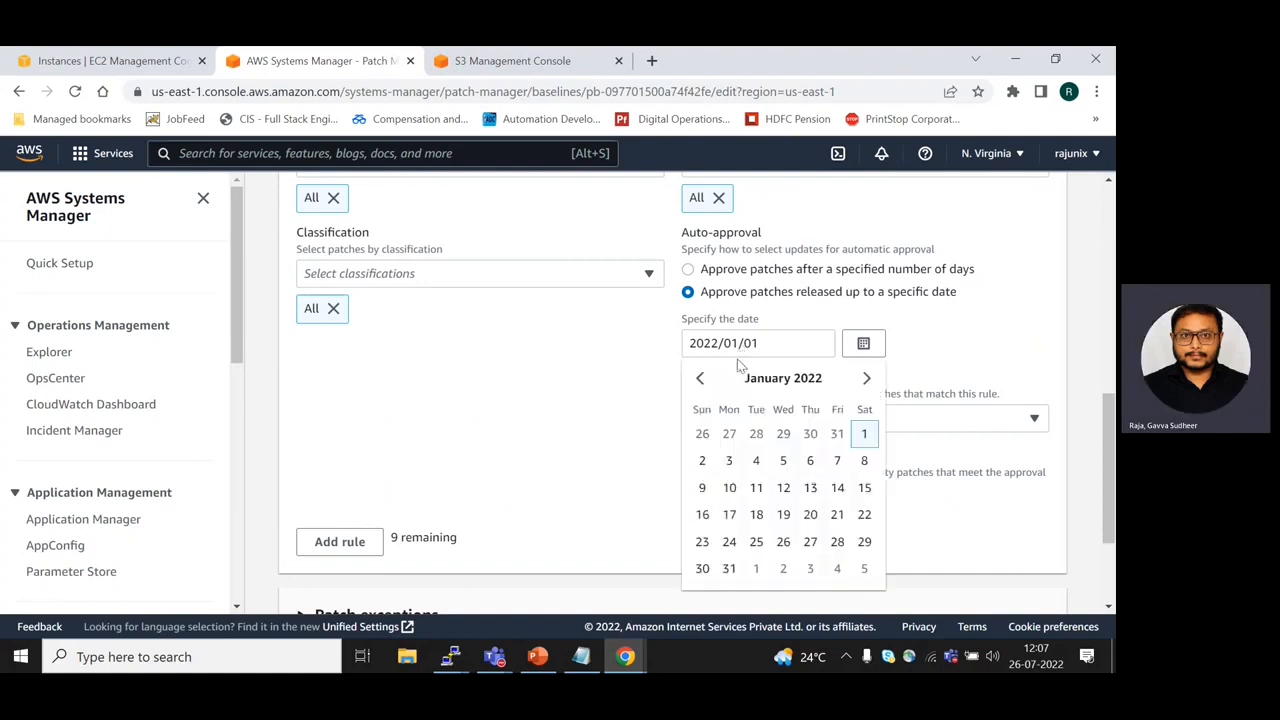
pyautogui.click(866, 378)
pyautogui.click(866, 378)
pyautogui.click(866, 378)
pyautogui.click(866, 378)
pyautogui.click(866, 378)
pyautogui.click(866, 378)
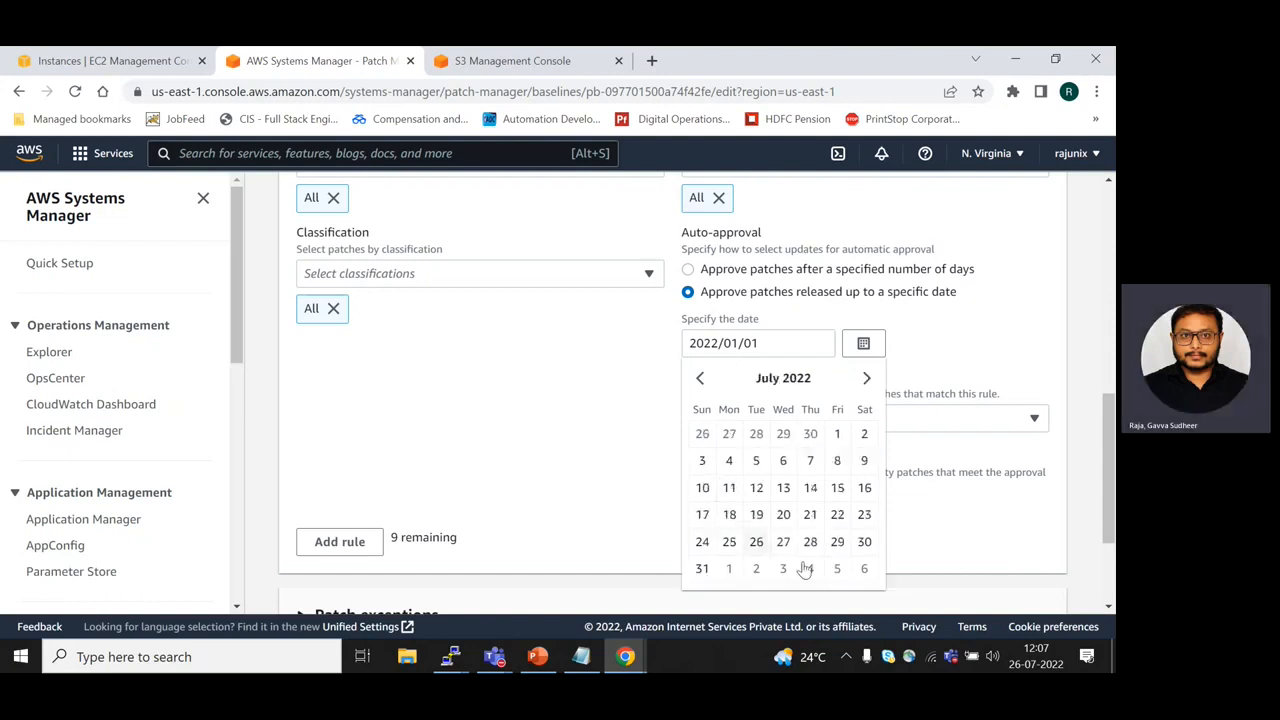
pyautogui.click(731, 541)
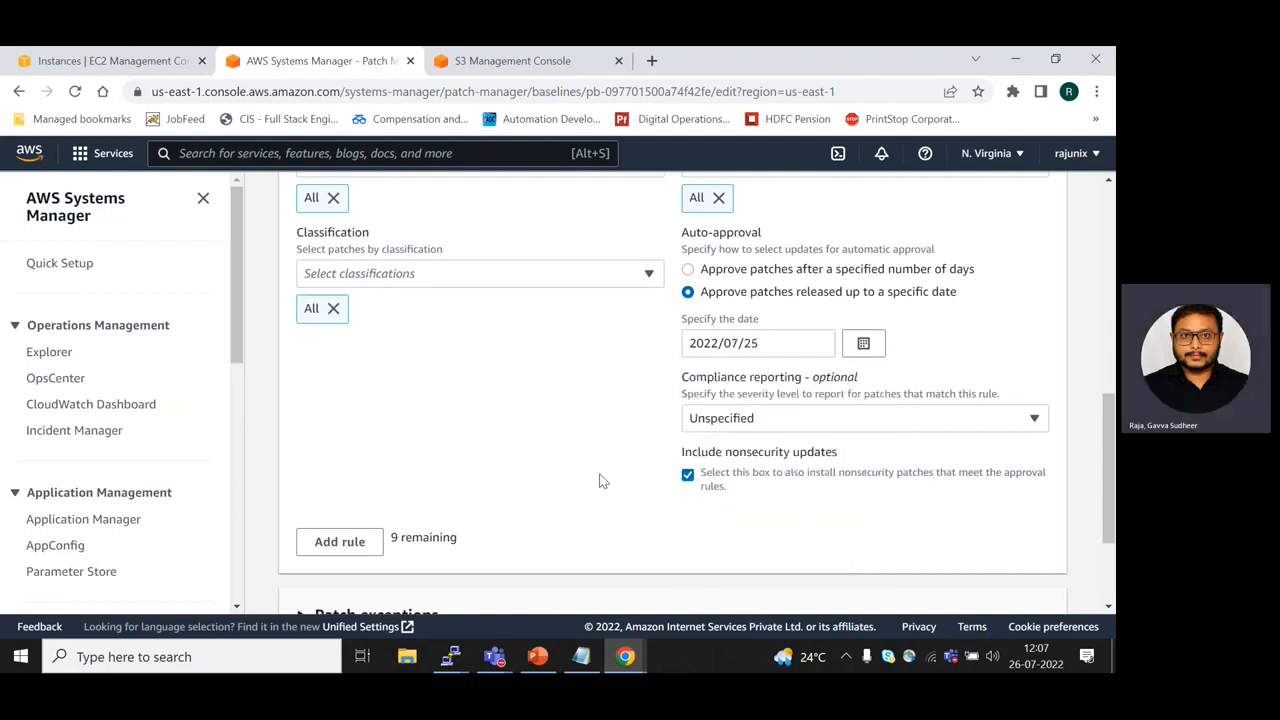
pyautogui.scroll(-2, 603, 481)
pyautogui.click(1024, 588)
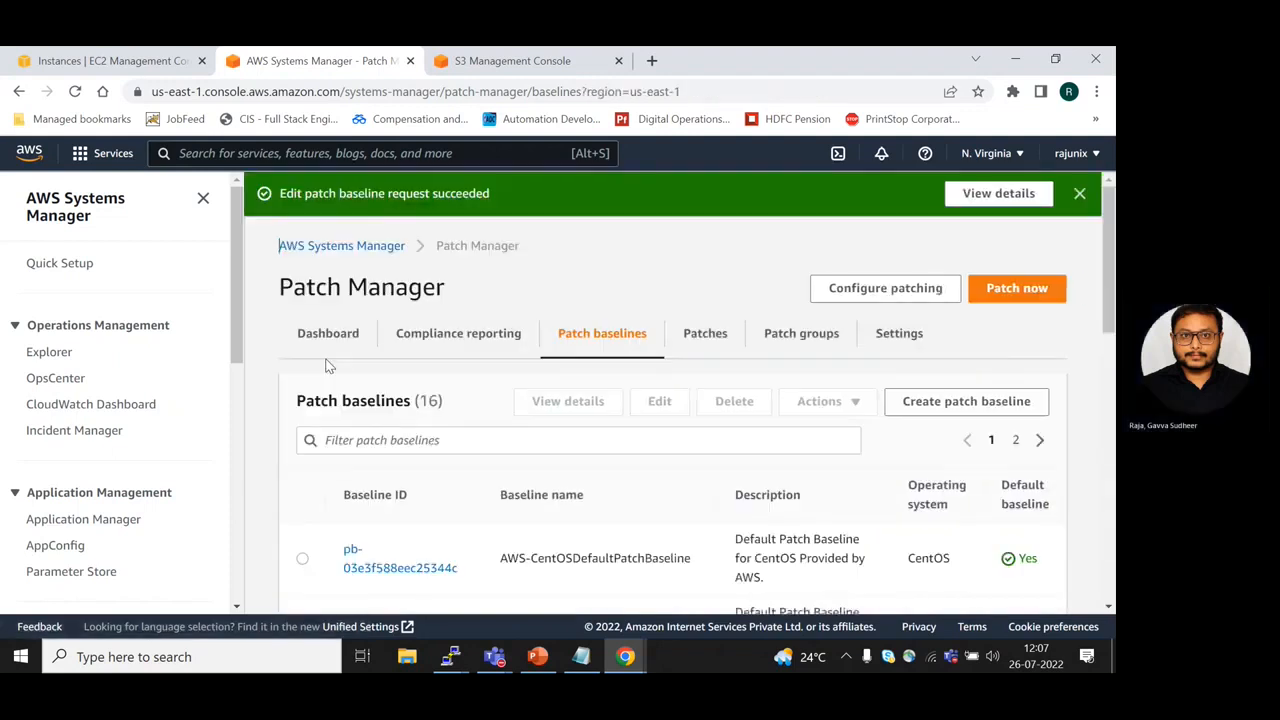
# - Review the "Use case 1: Default Patch Baseline" slide in PowerPoint, and return to AWS Systems Manager to open Run Command
pyautogui.click(537, 658)
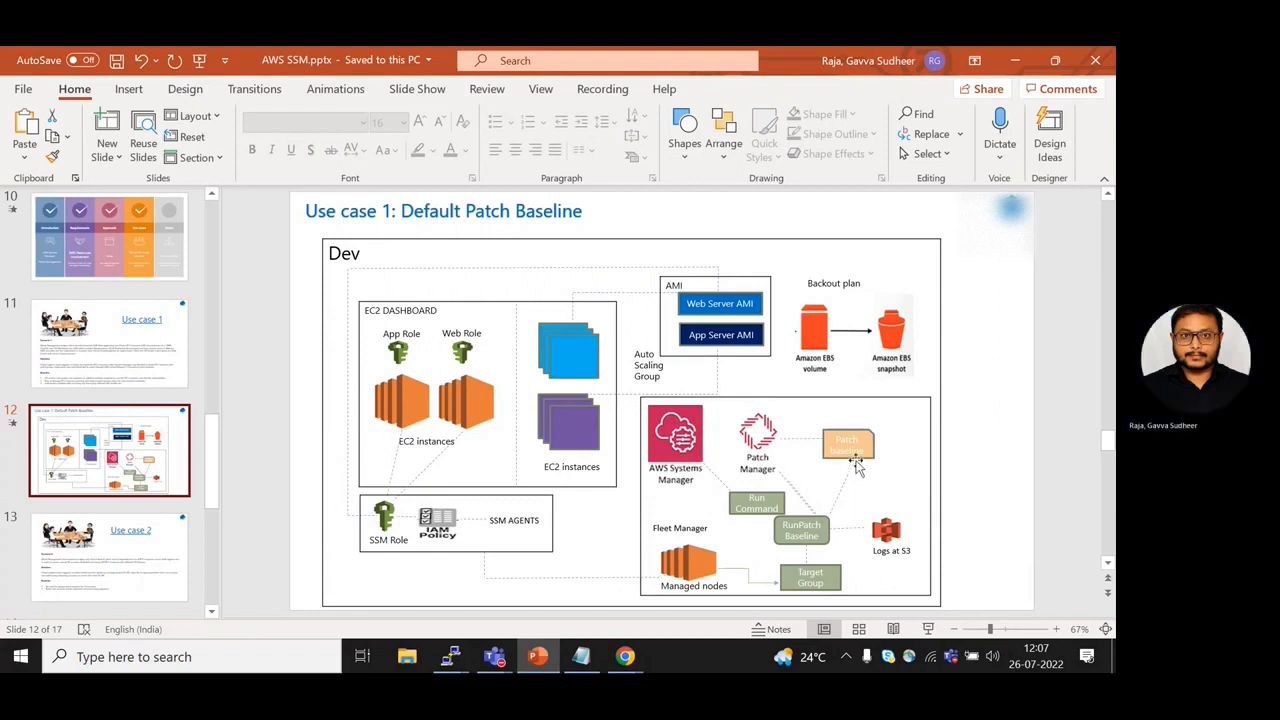
pyautogui.click(1015, 61)
pyautogui.scroll(-5, 217, 395)
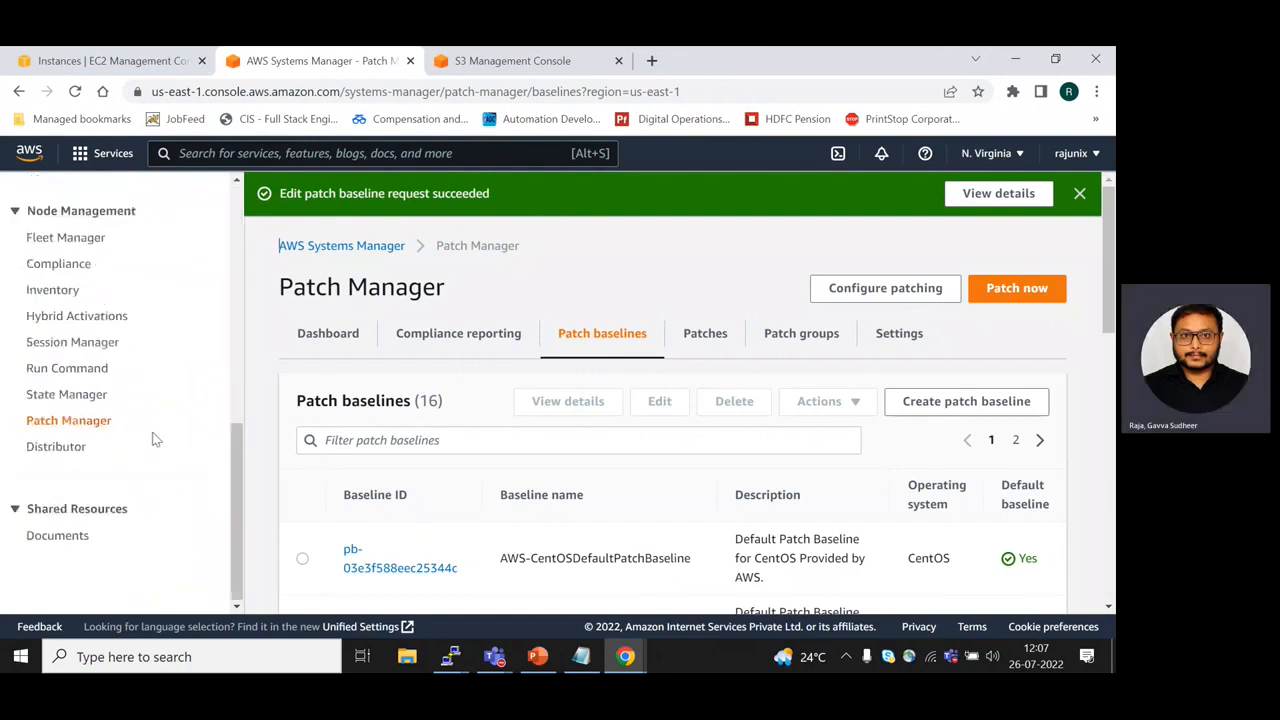
pyautogui.click(64, 367)
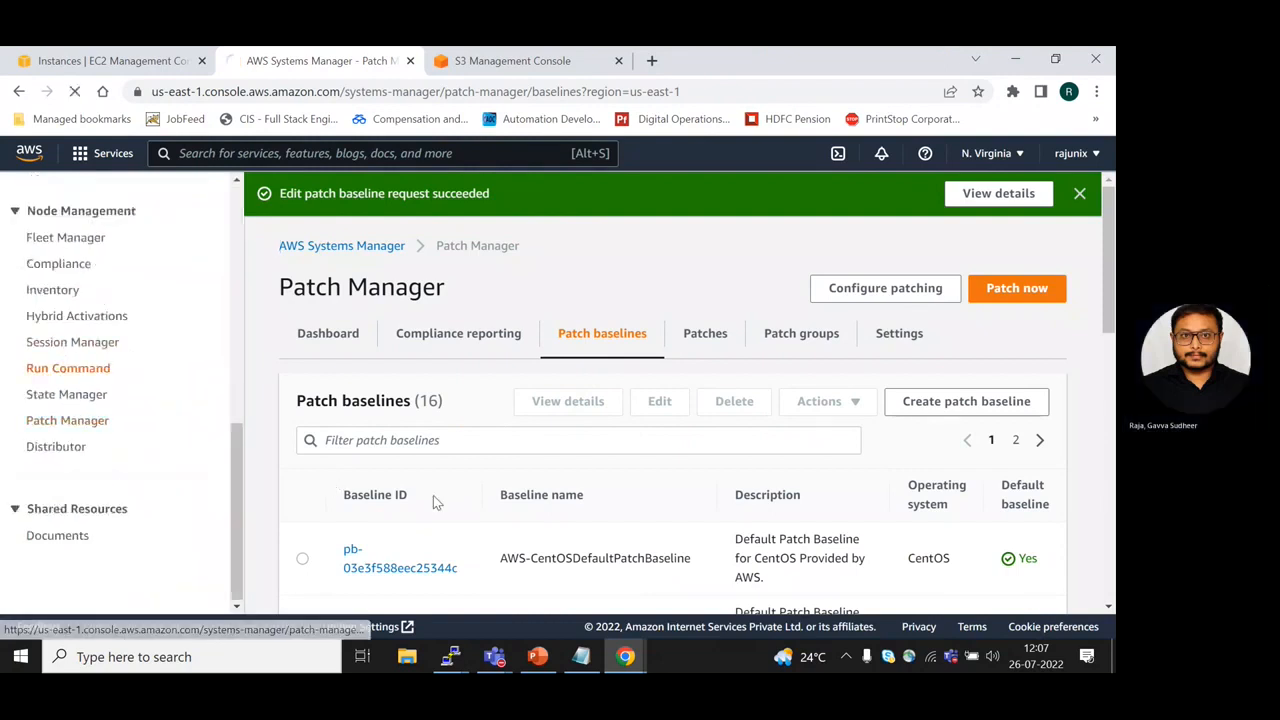
# - Start a new Run Command request and look over the available command documents
pyautogui.click(1000, 318)
pyautogui.click(427, 411)
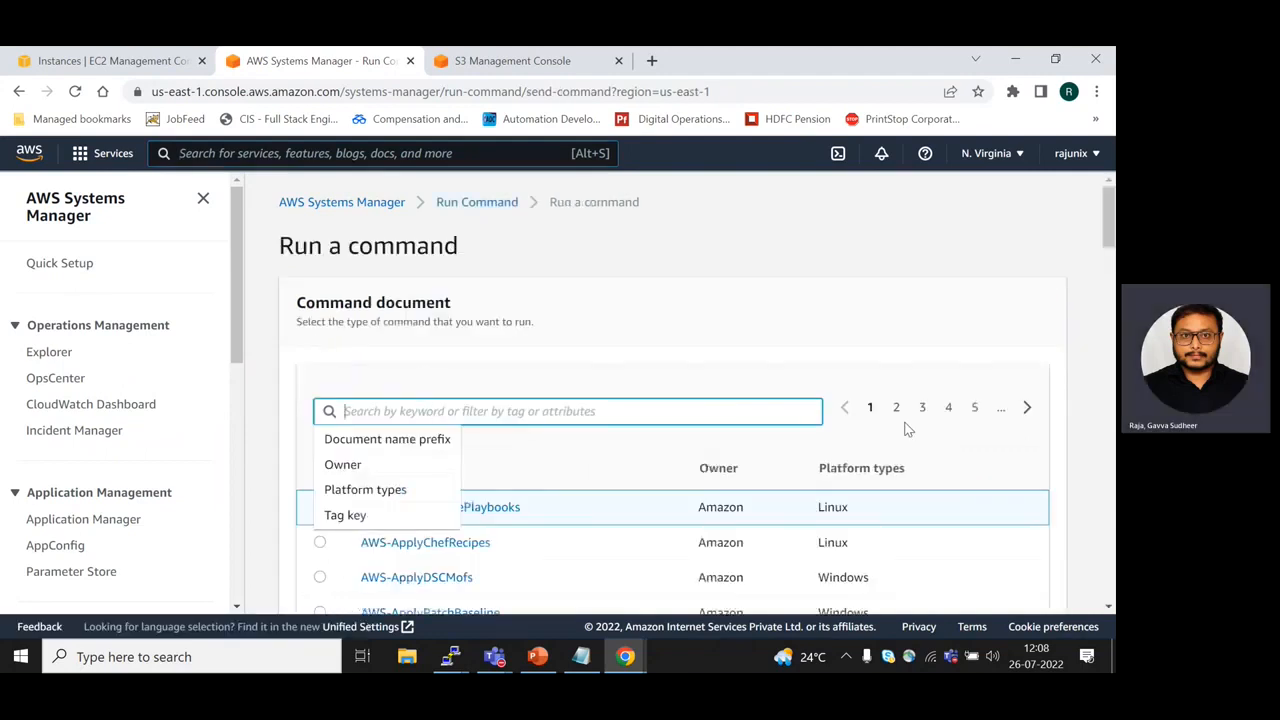
pyautogui.click(892, 290)
pyautogui.scroll(-3, 729, 540)
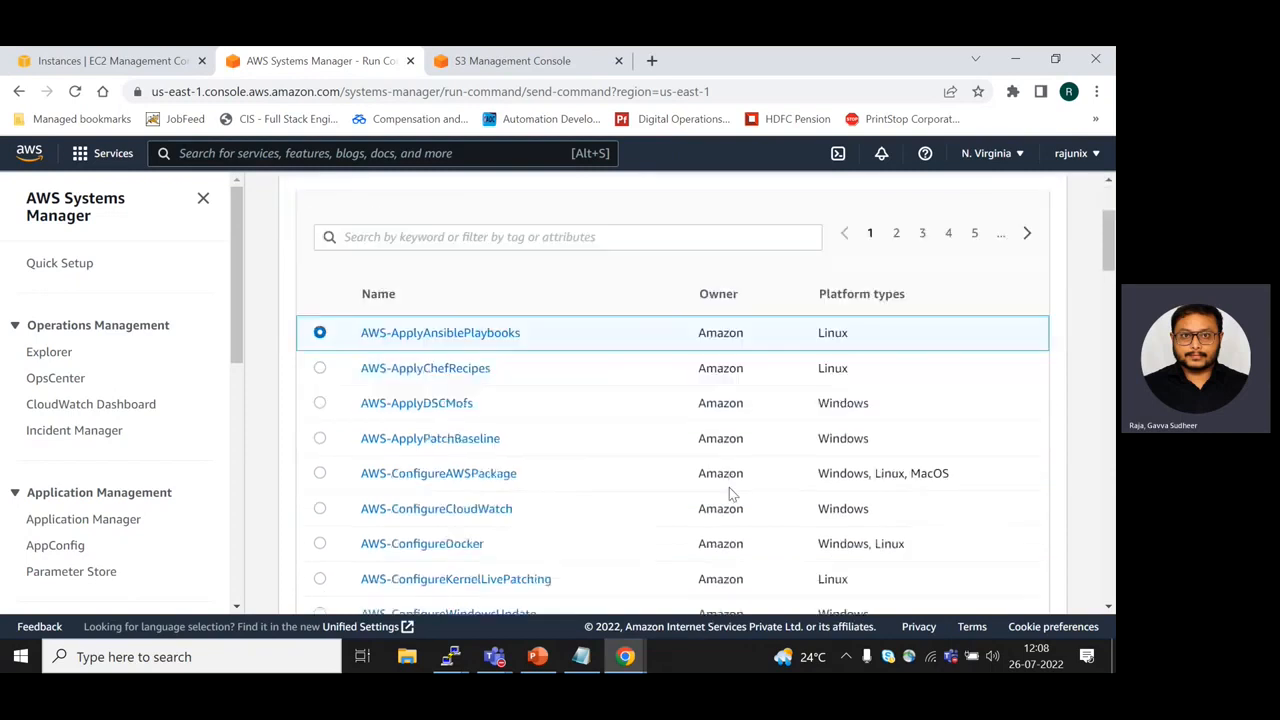
pyautogui.scroll(3, 750, 470)
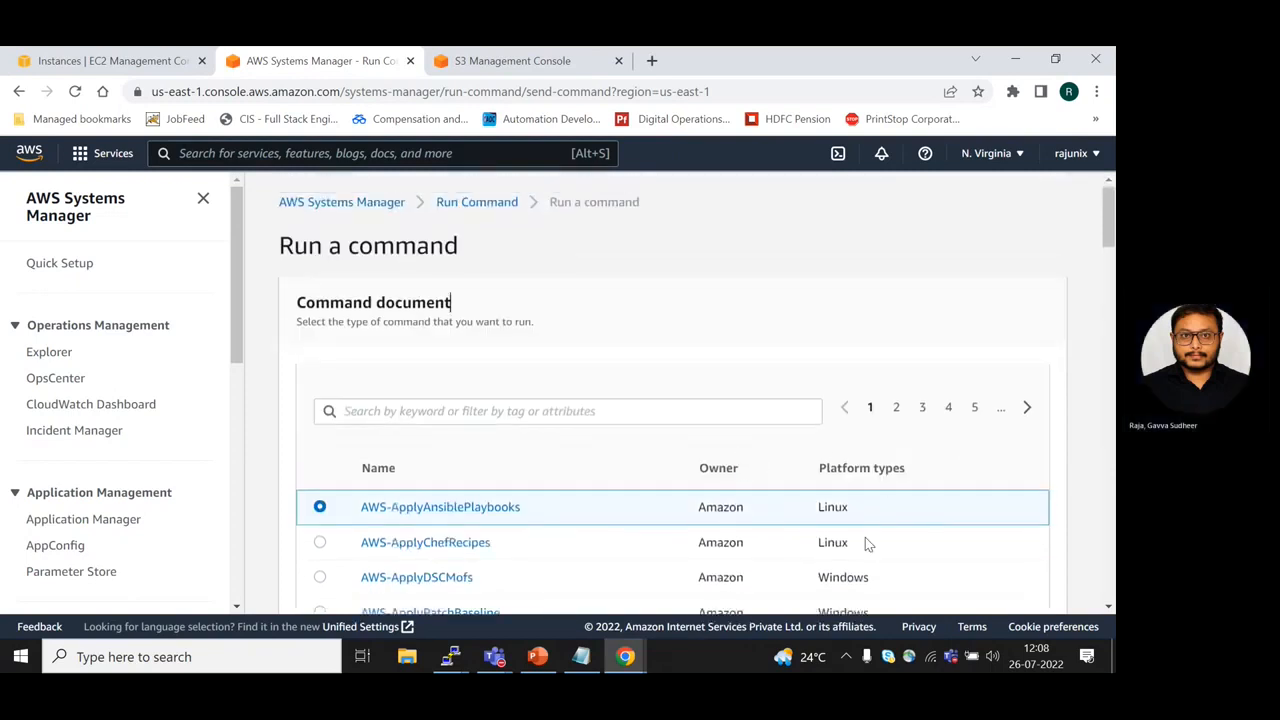
# - Search the command documents for runpatchbaseline and choose AWS-RunPatchBaseline as the document to run
pyautogui.click(490, 413)
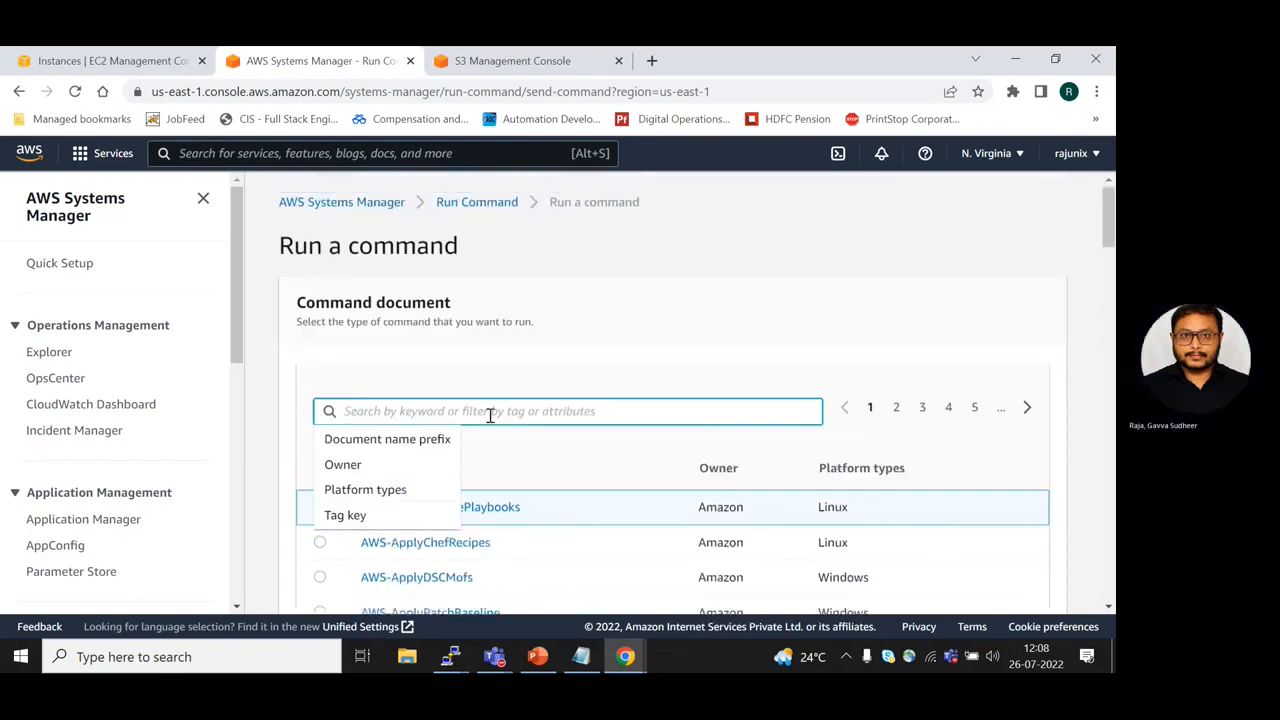
pyautogui.write('runpatchbaseline')
pyautogui.press('Return')
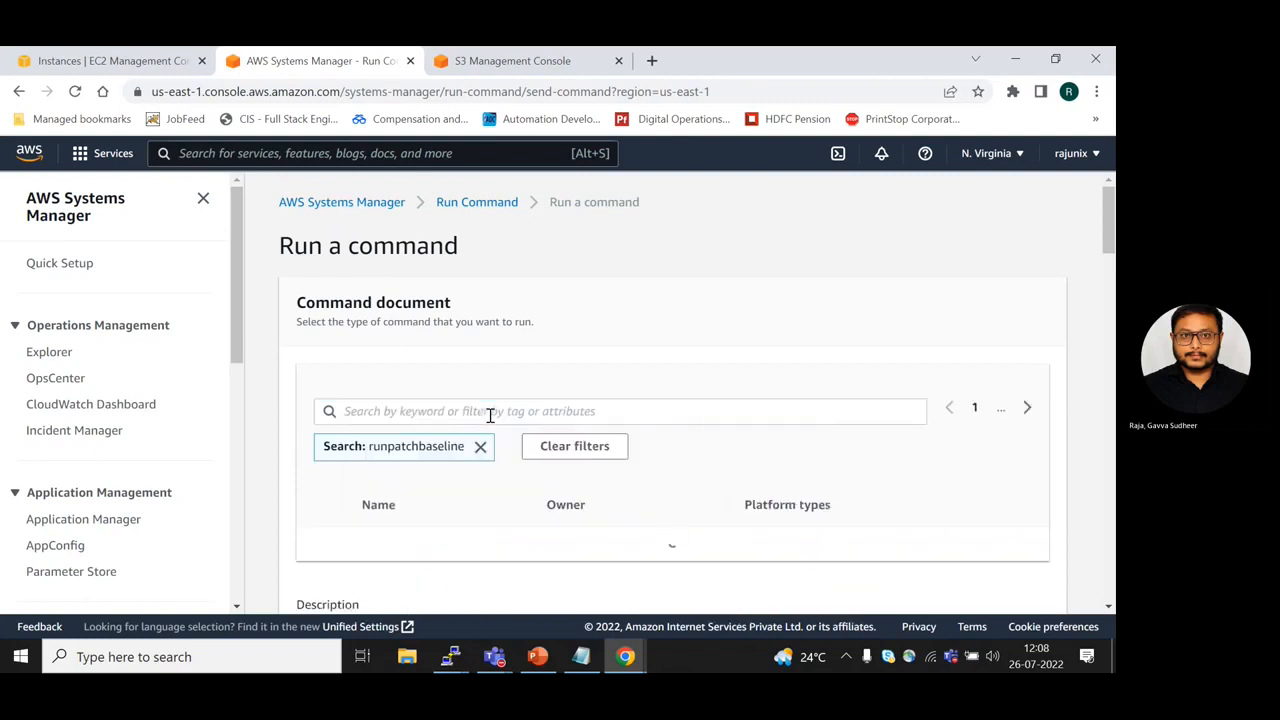
pyautogui.scroll(-3, 490, 415)
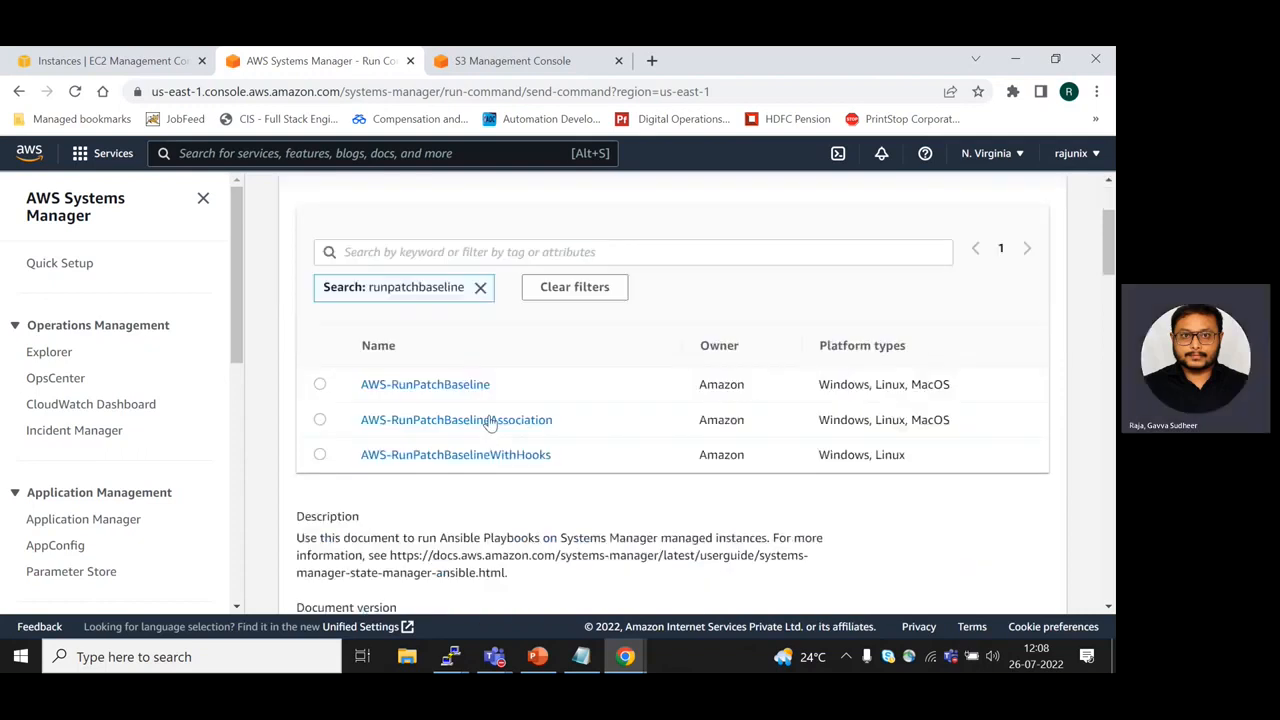
pyautogui.click(319, 369)
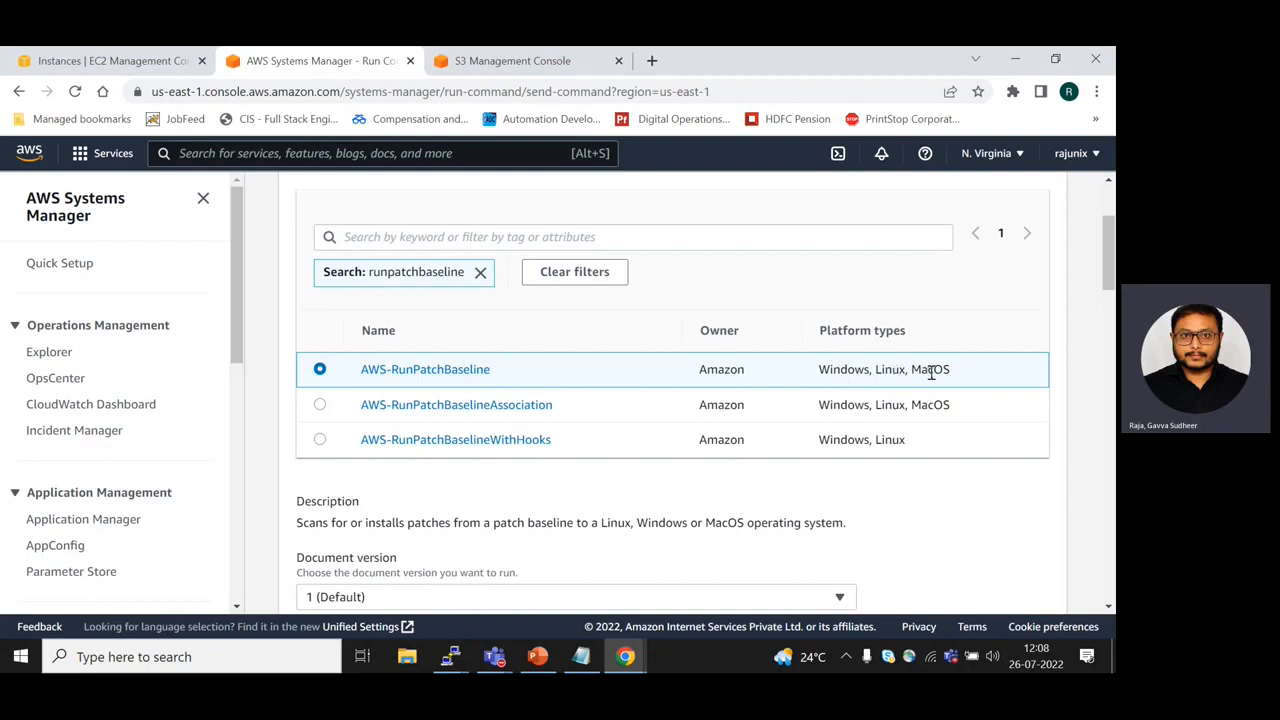
pyautogui.scroll(-3, 852, 374)
pyautogui.scroll(3, 852, 374)
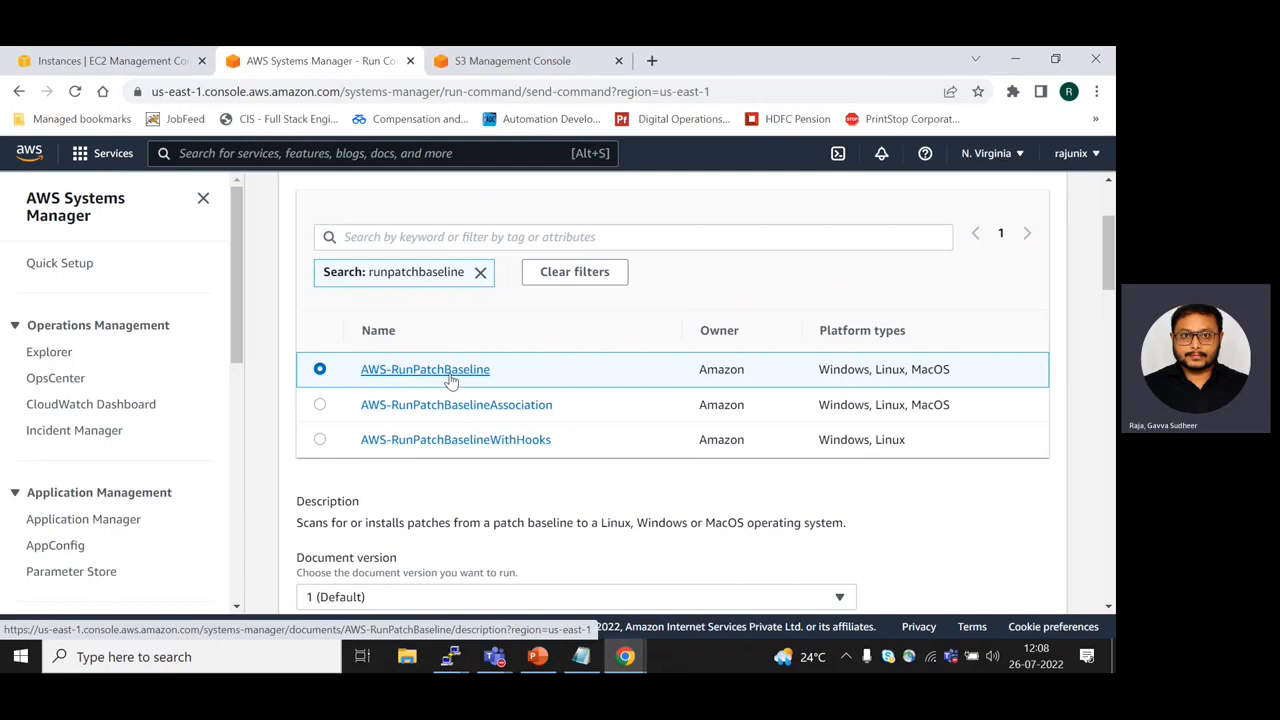
# - Choose Scan as the command's operation and review the override and reboot parameters
pyautogui.scroll(-4, 451, 378)
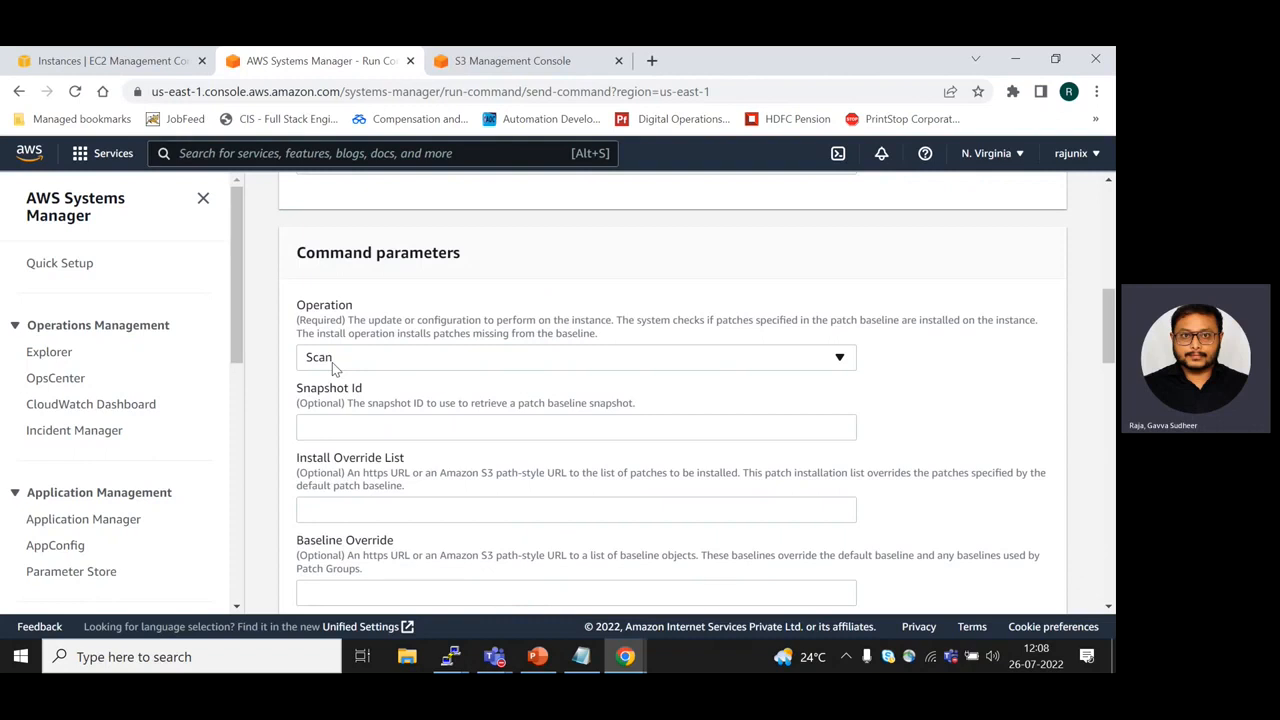
pyautogui.click(332, 362)
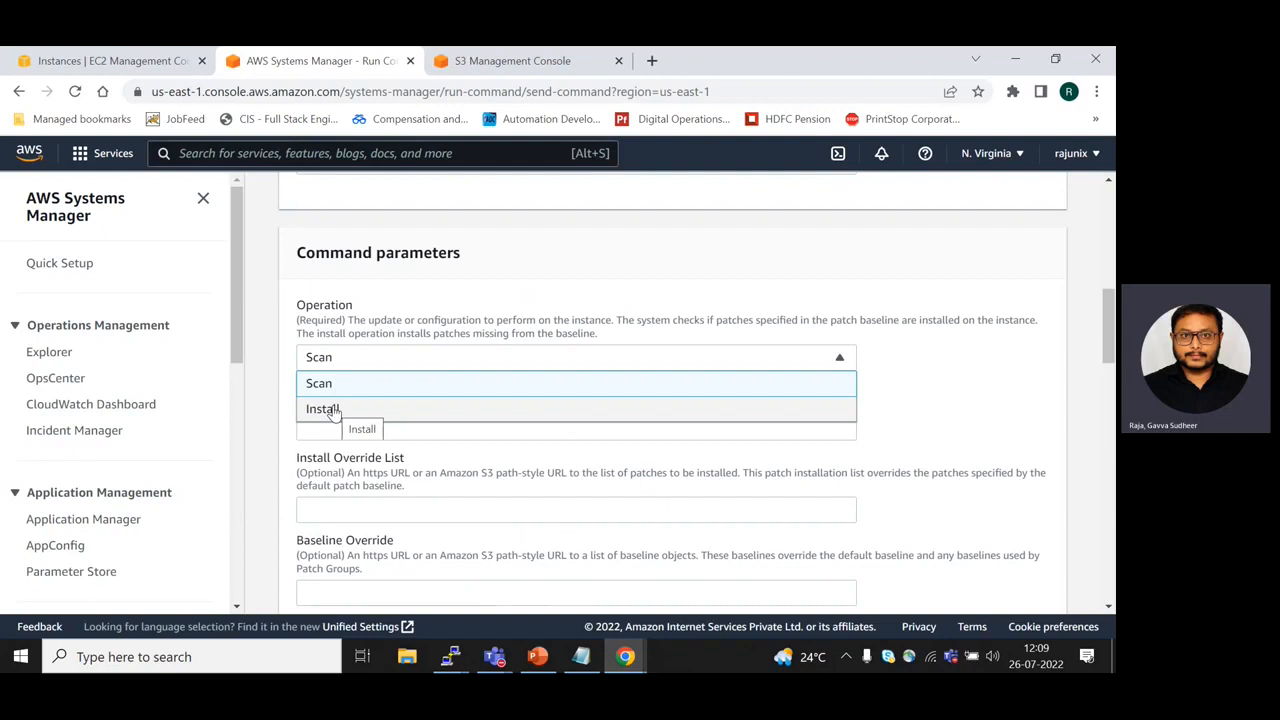
pyautogui.click(334, 388)
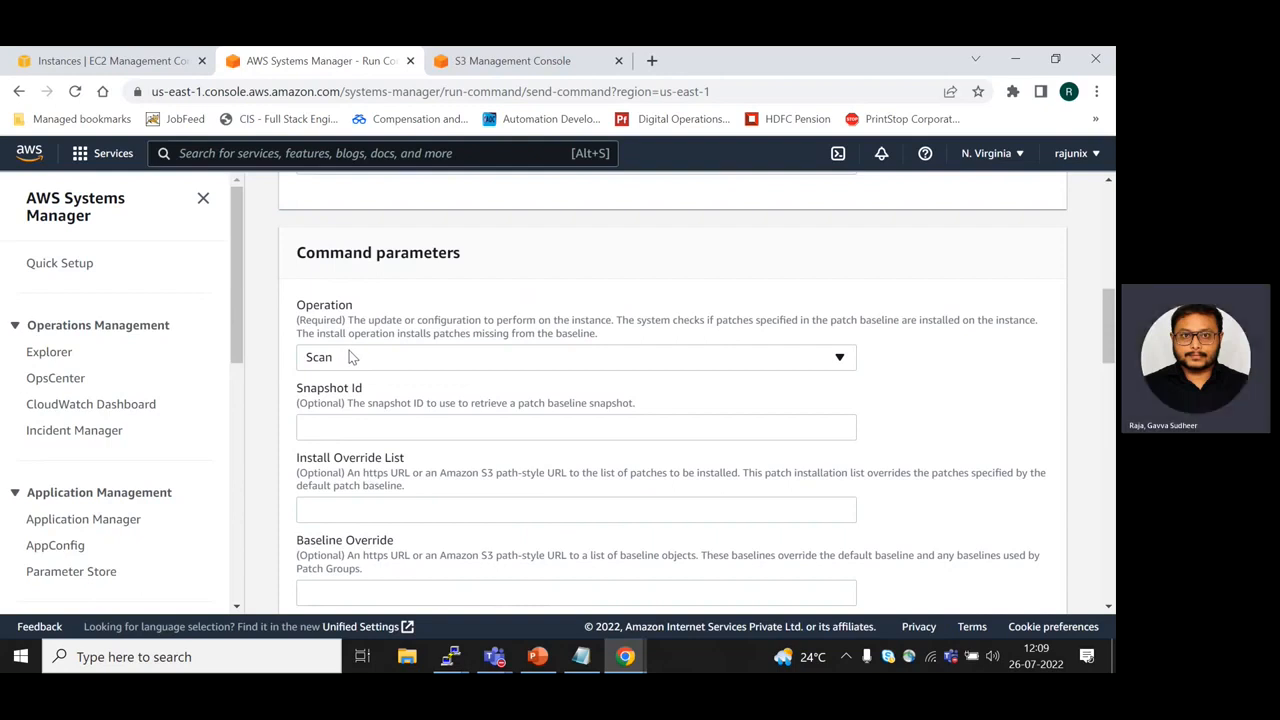
pyautogui.scroll(-3, 363, 481)
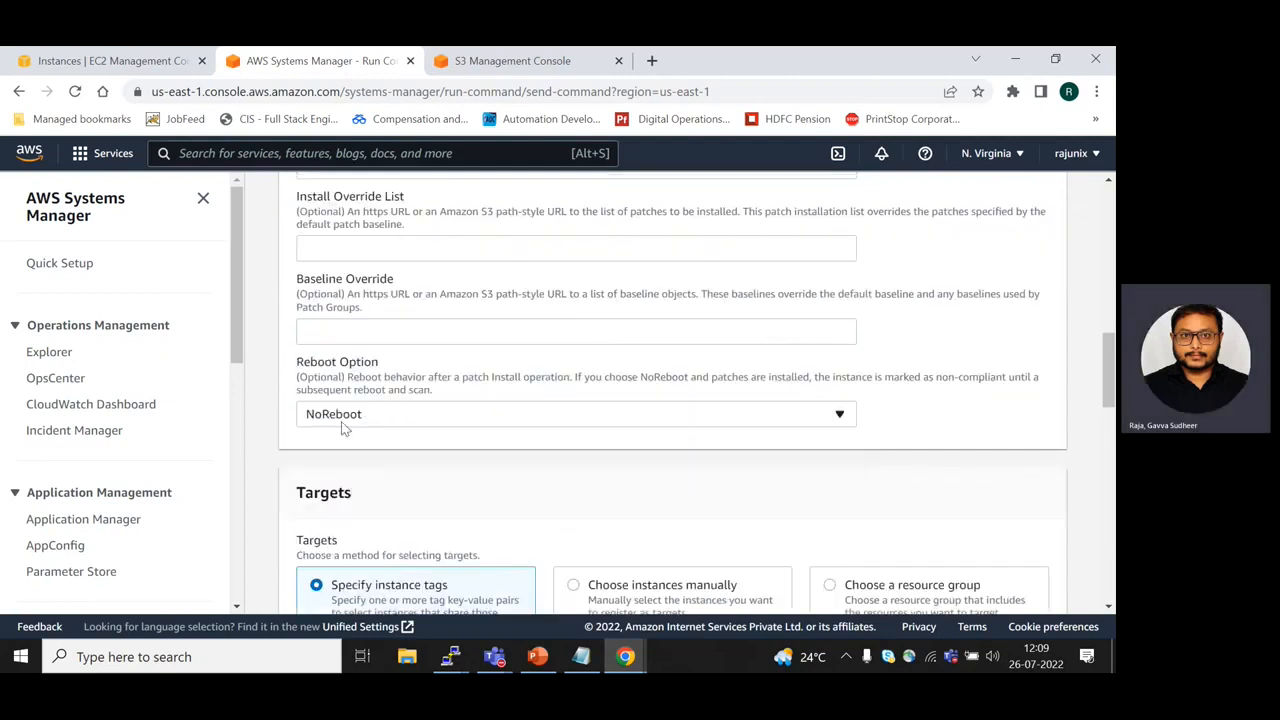
pyautogui.scroll(2, 341, 421)
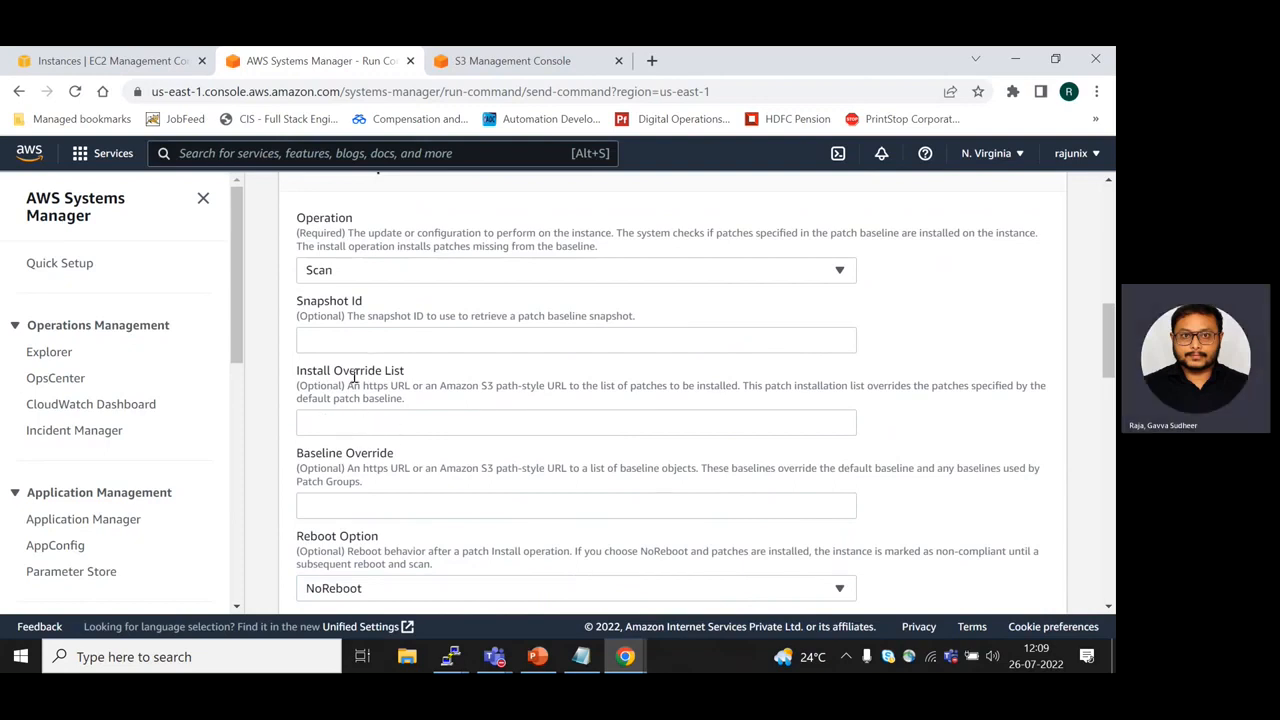
# - Choose the targets manually and select the instances demowebaml2 and demowebrhel1
pyautogui.scroll(-3, 383, 503)
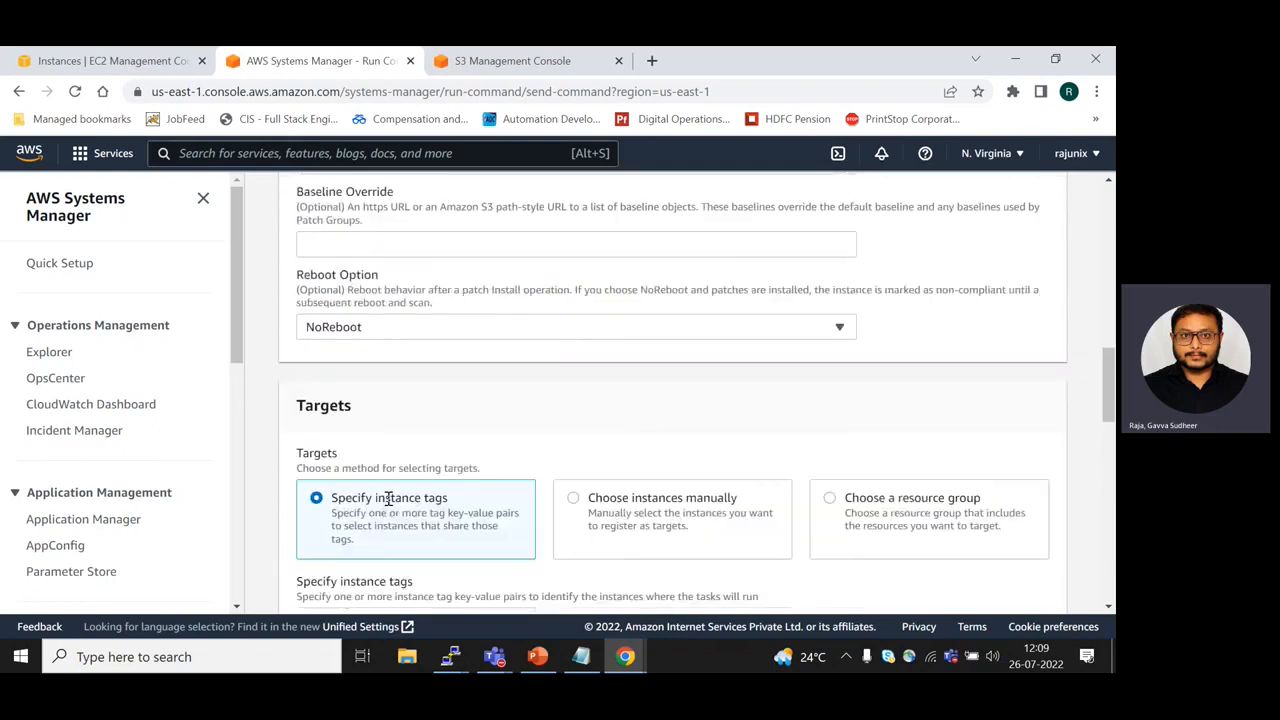
pyautogui.click(574, 411)
pyautogui.scroll(-3, 560, 466)
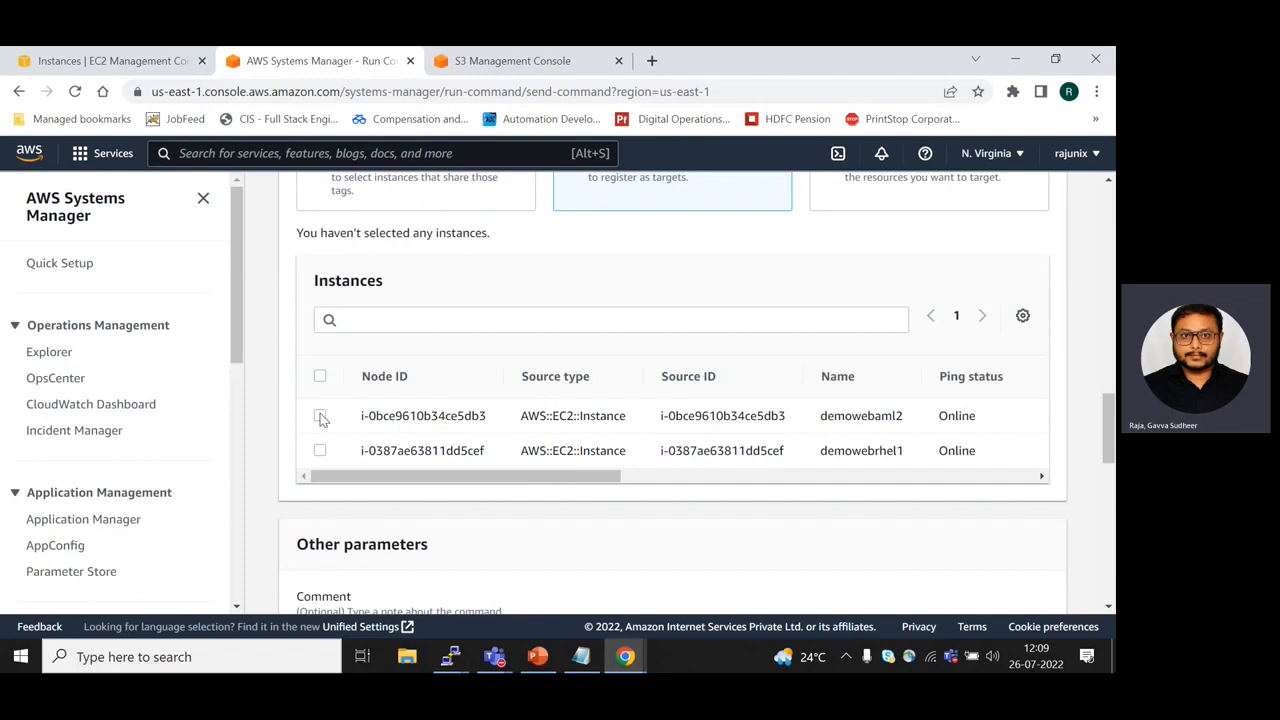
pyautogui.click(321, 419)
pyautogui.click(320, 476)
pyautogui.scroll(2, 639, 326)
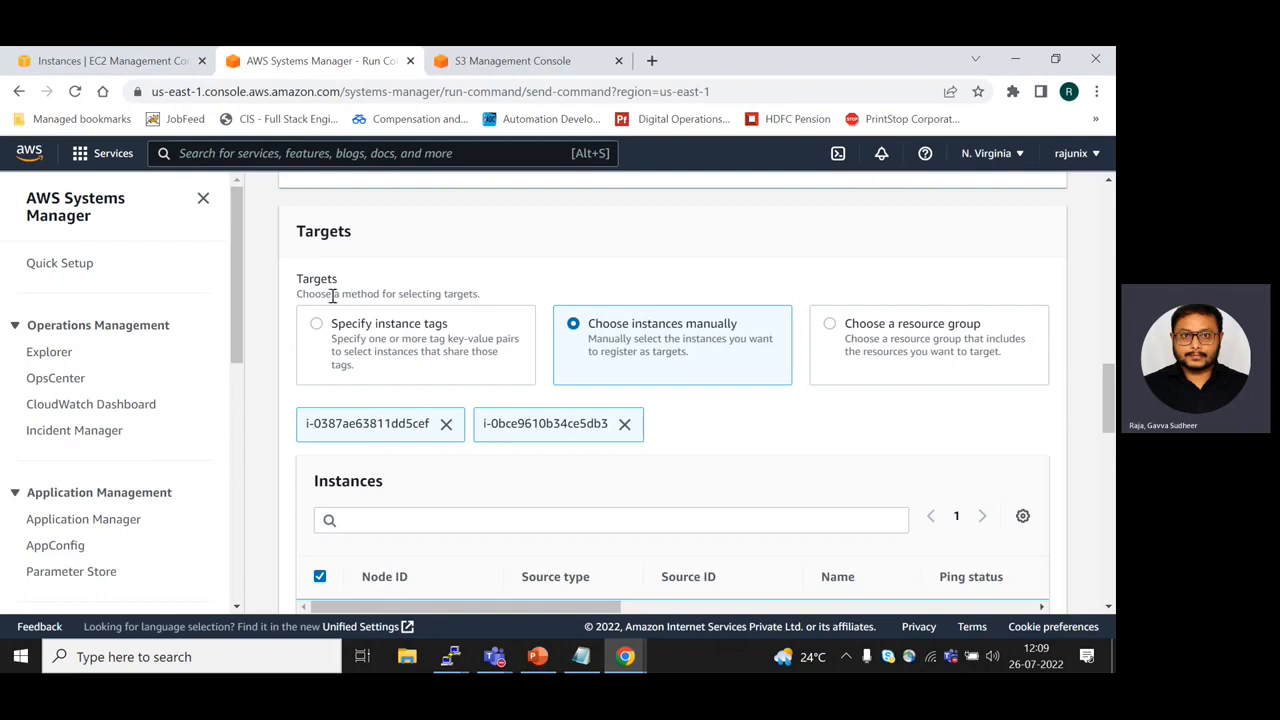
# - Choose patchlogjune2022 as the S3 bucket for the command output and run the command
pyautogui.scroll(-8, 345, 324)
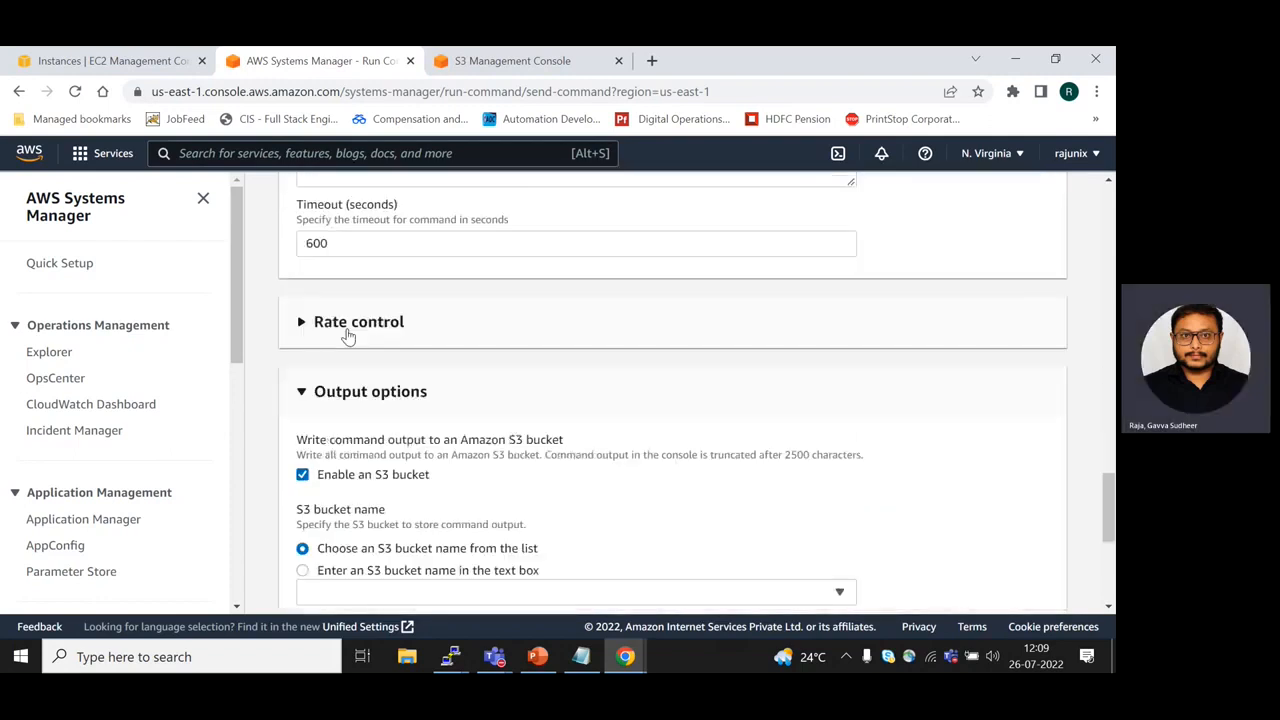
pyautogui.click(363, 508)
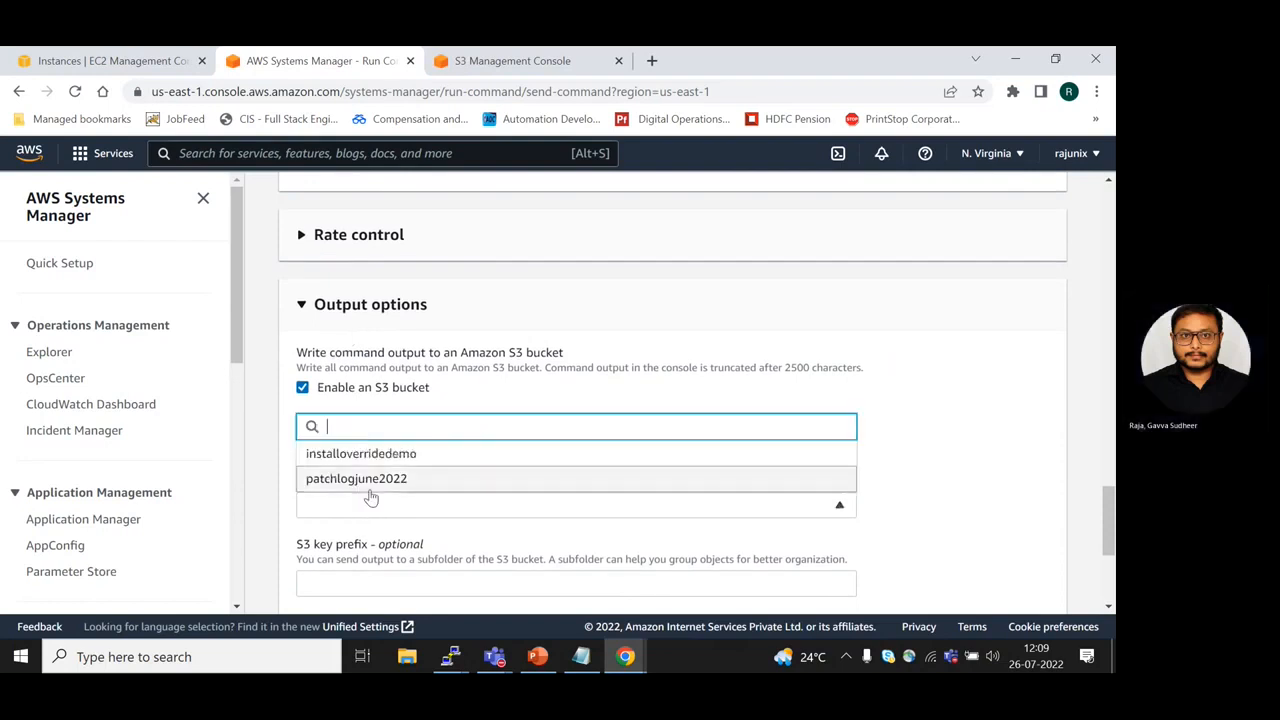
pyautogui.click(371, 479)
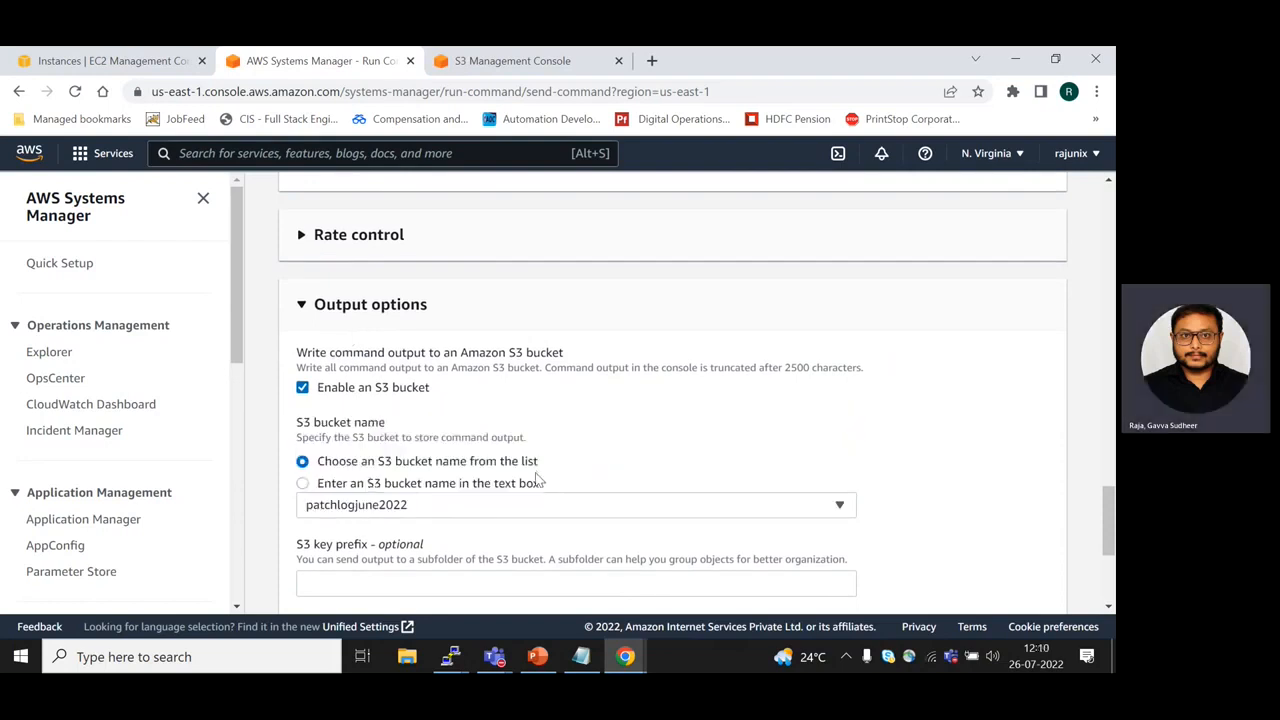
pyautogui.scroll(-1, 536, 473)
pyautogui.scroll(-1, 536, 473)
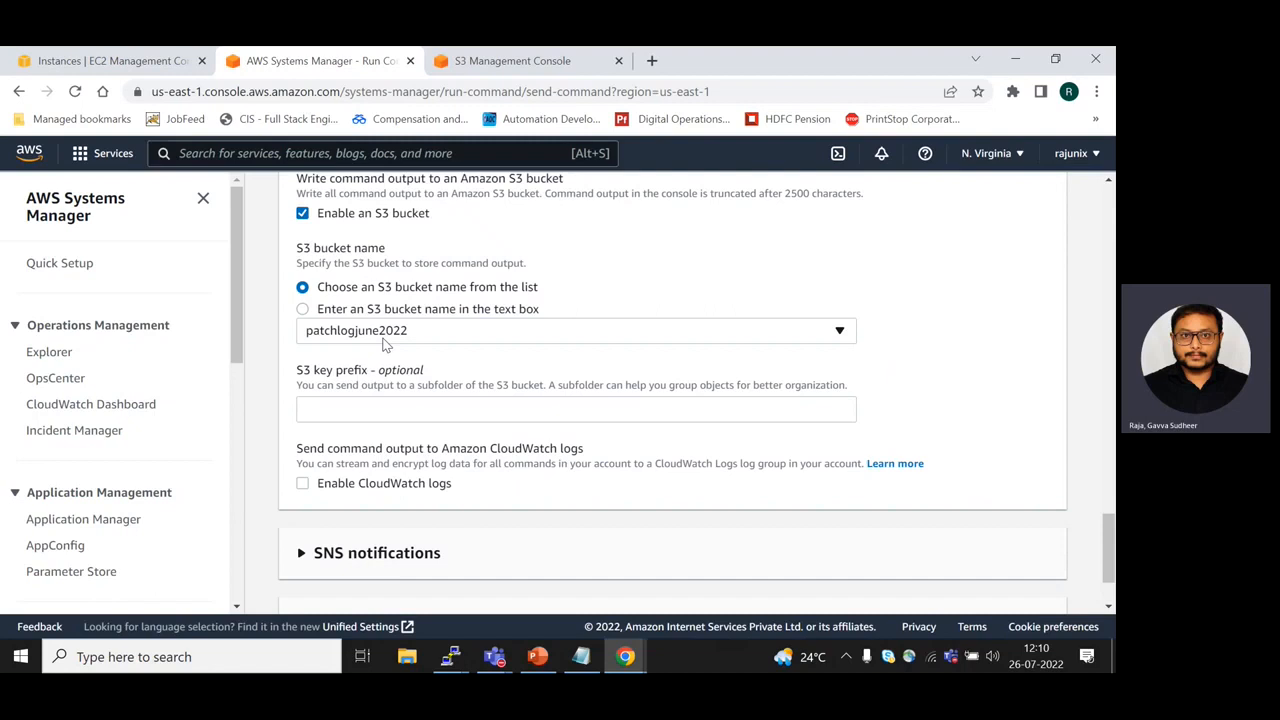
pyautogui.scroll(-1, 385, 343)
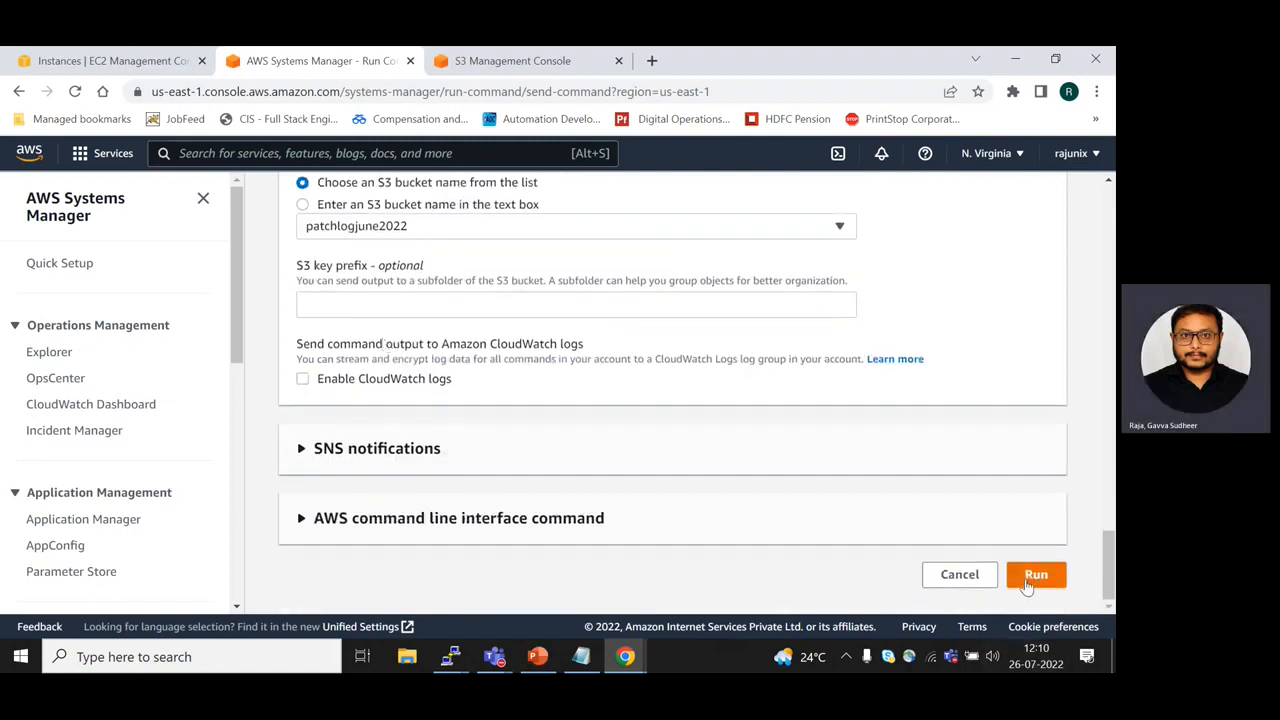
pyautogui.click(1036, 575)
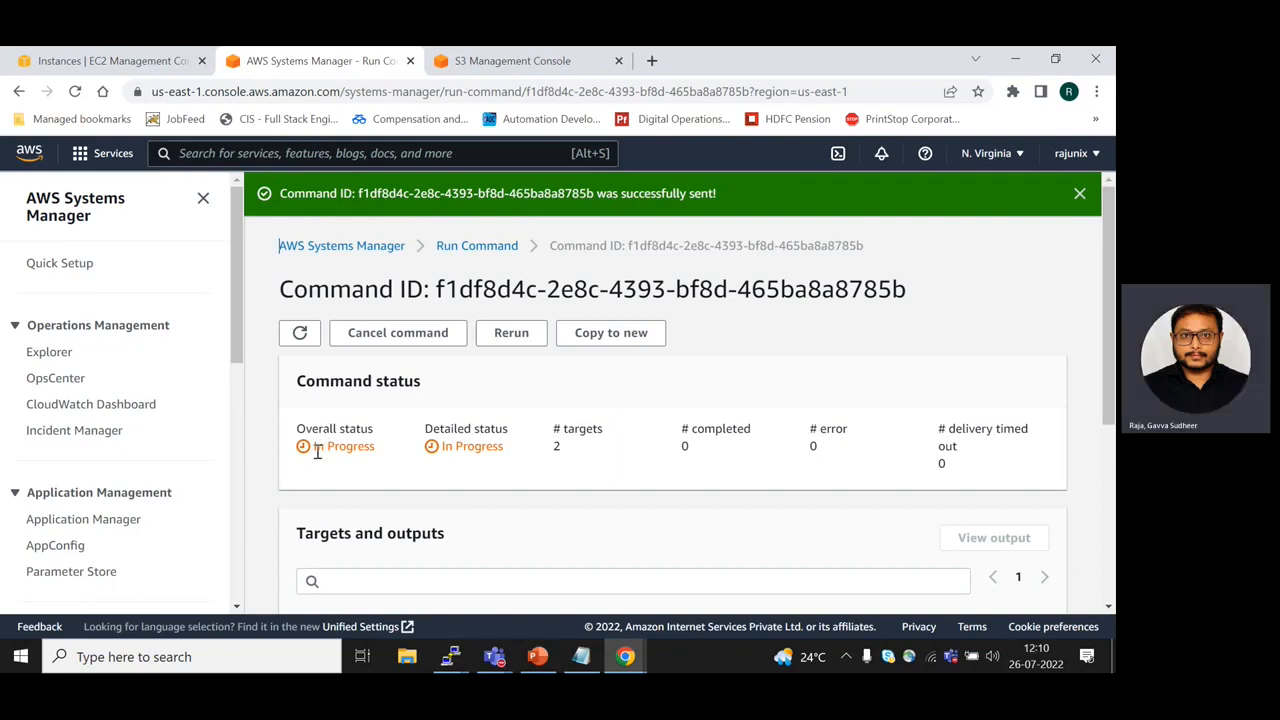
# - Examine the overall and detailed command status, refresh it once, and check the status of each target instance
pyautogui.moveTo(316, 449); pyautogui.dragTo(382, 461)
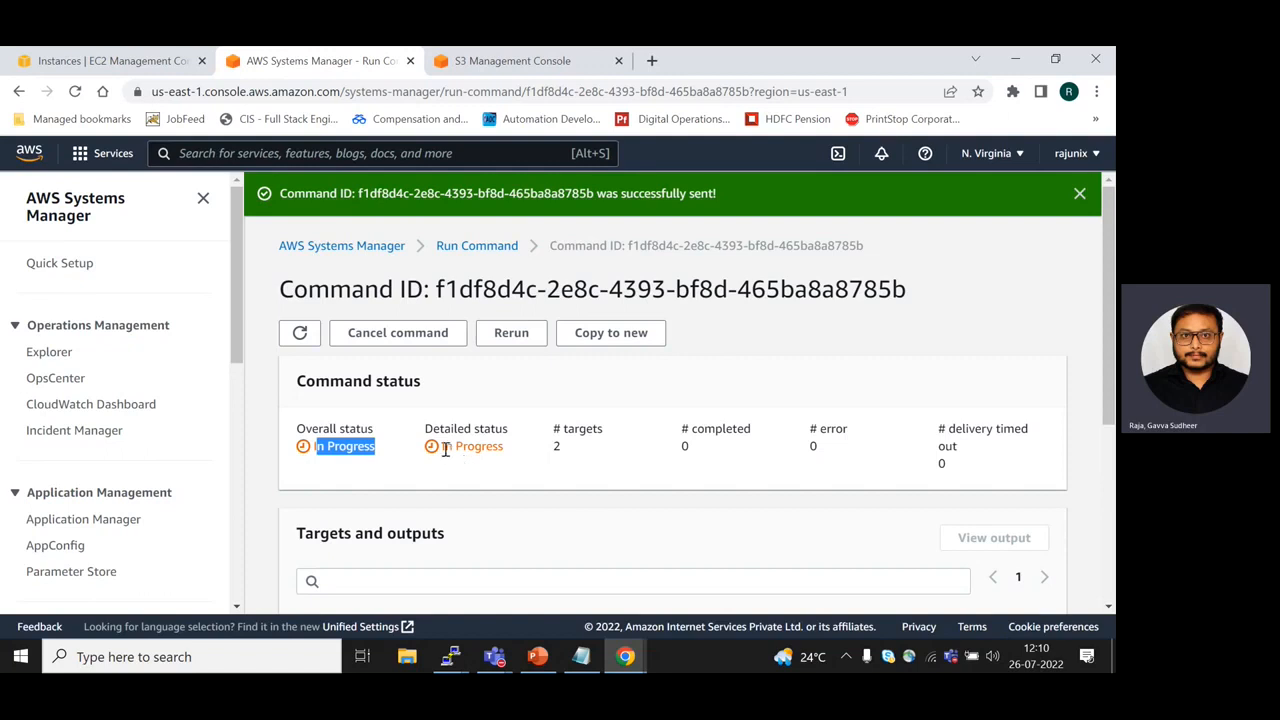
pyautogui.moveTo(443, 449); pyautogui.dragTo(498, 447)
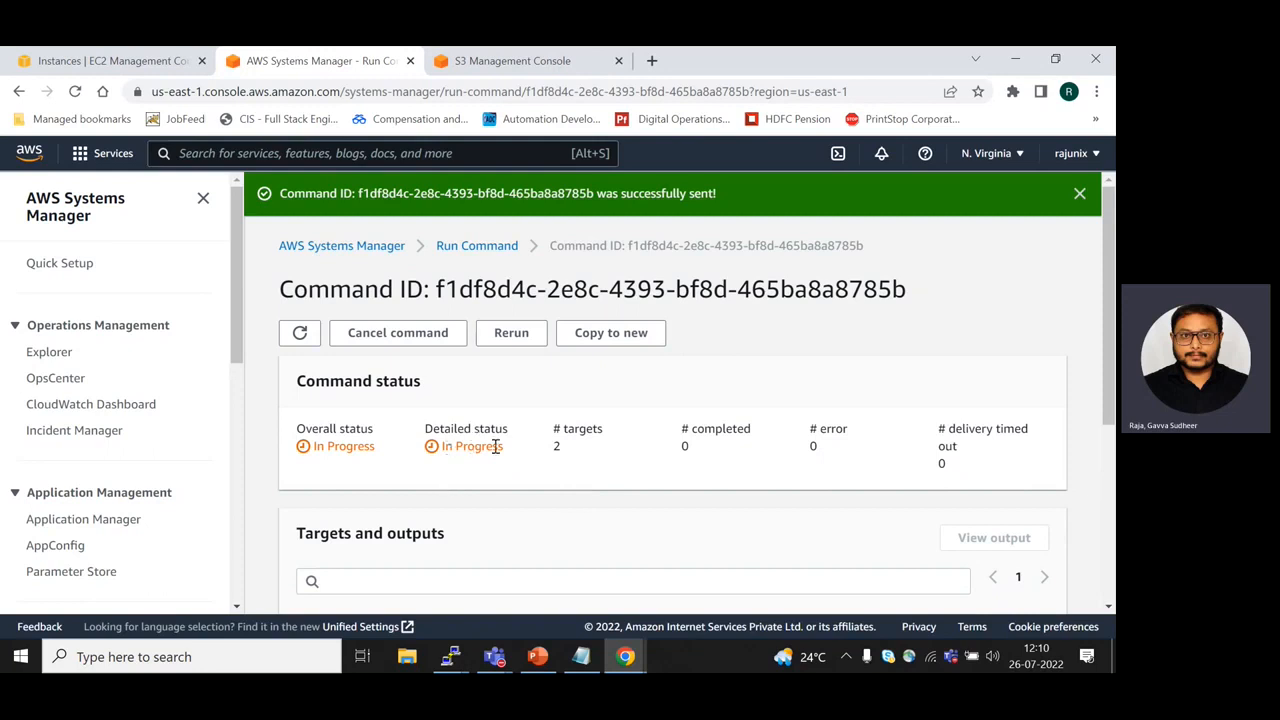
pyautogui.click(299, 333)
pyautogui.scroll(-2, 396, 445)
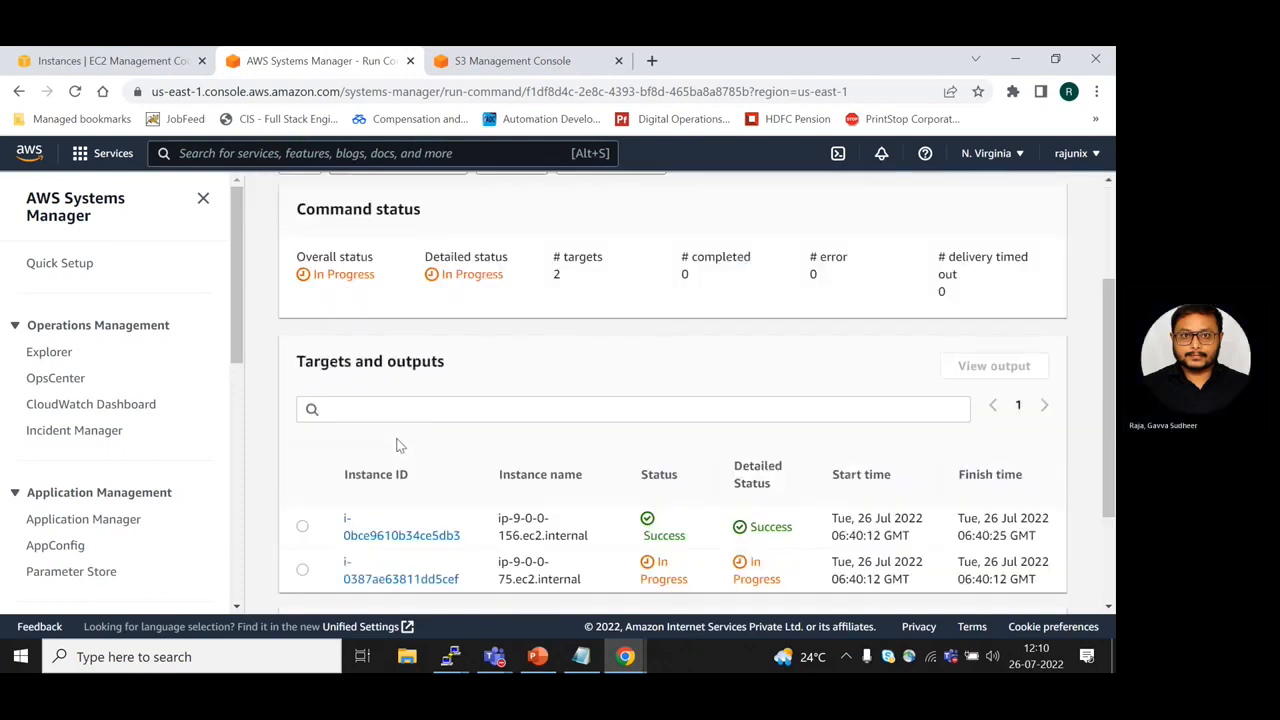
pyautogui.scroll(-1, 396, 445)
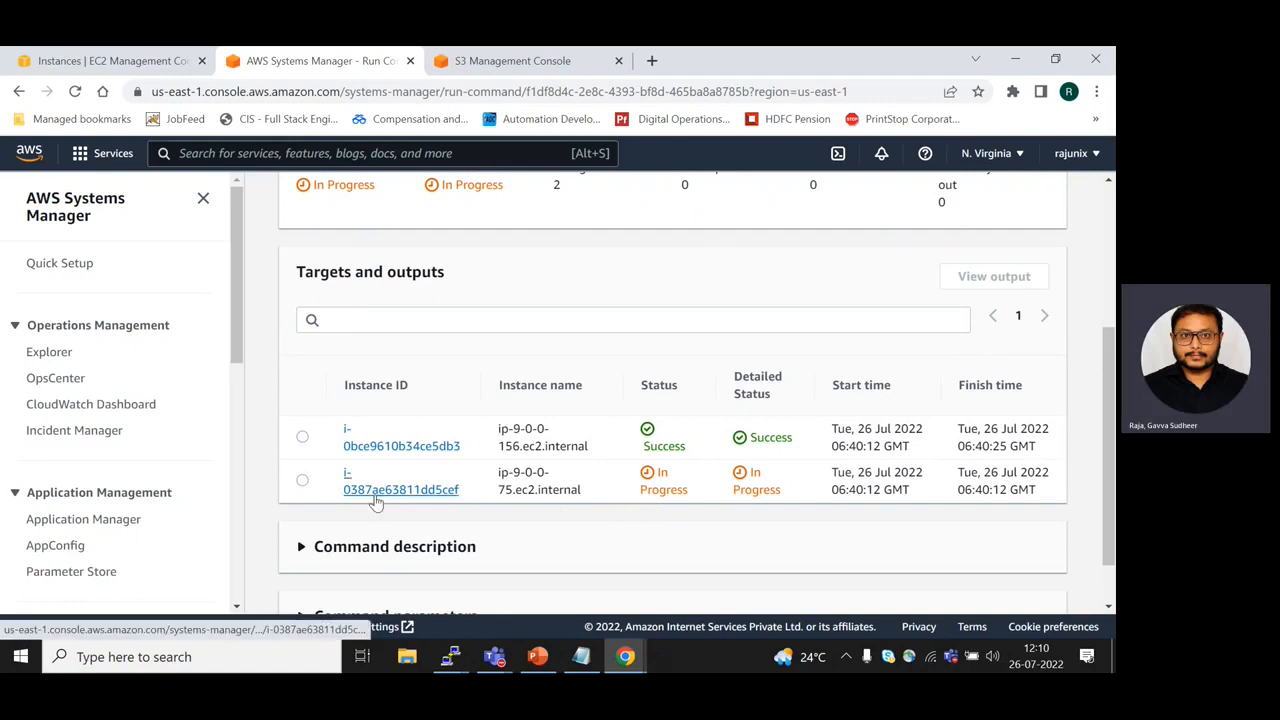
pyautogui.scroll(2, 371, 494)
# - Keep refreshing the command status until the scan finishes, and compare the number of targets with the number completed
pyautogui.click(299, 246)
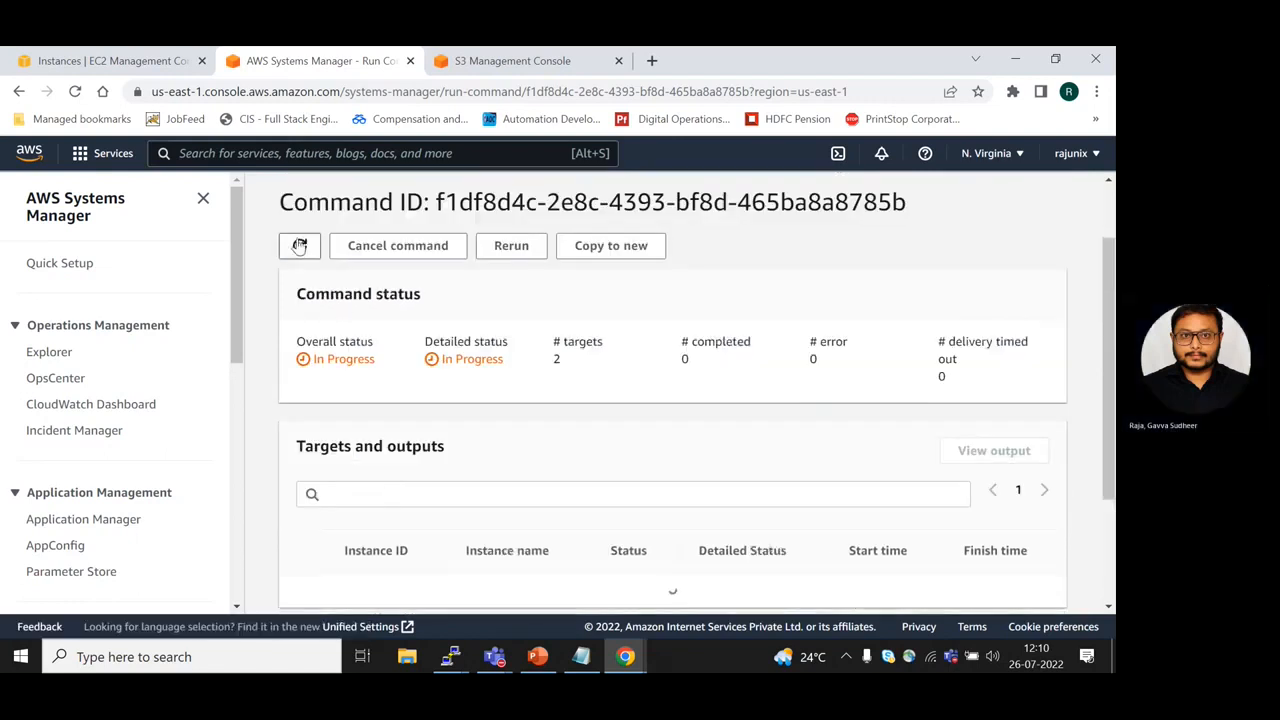
pyautogui.click(299, 246)
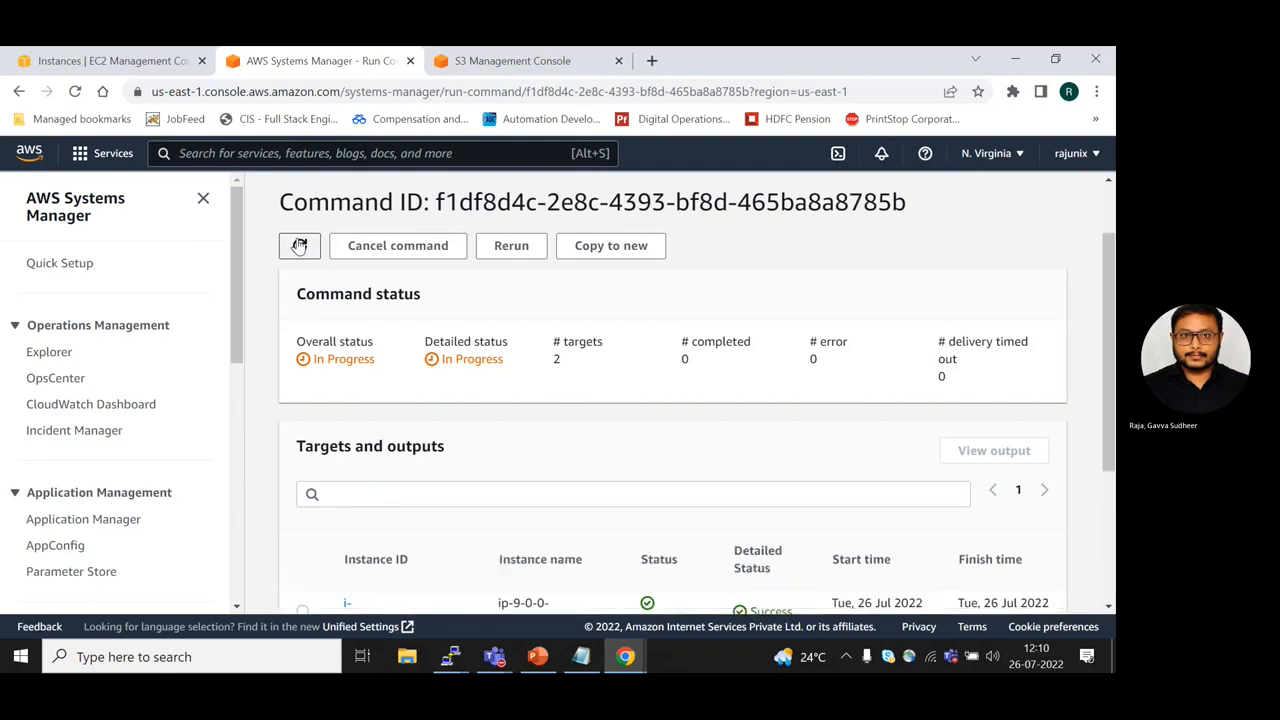
pyautogui.click(299, 246)
pyautogui.click(299, 246)
pyautogui.click(299, 246)
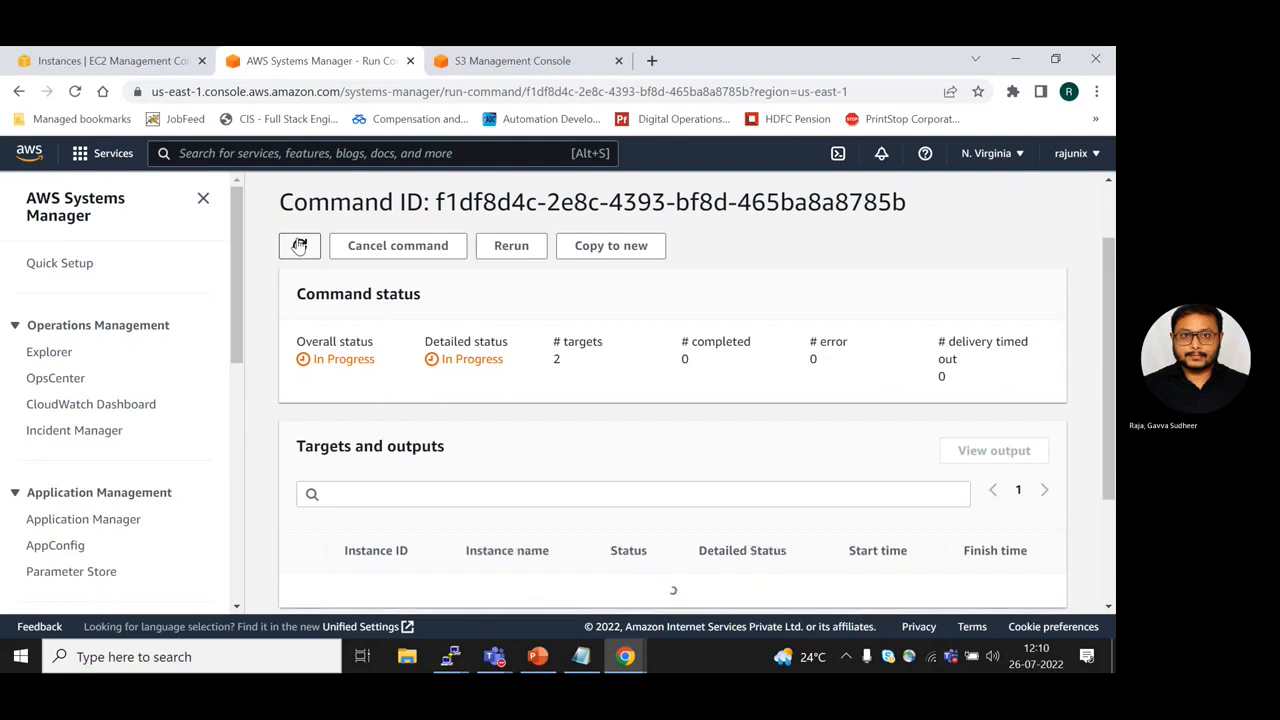
pyautogui.click(299, 246)
pyautogui.click(299, 246)
pyautogui.click(299, 246)
pyautogui.click(299, 246)
pyautogui.click(299, 246)
pyautogui.click(299, 246)
pyautogui.click(299, 246)
pyautogui.click(299, 246)
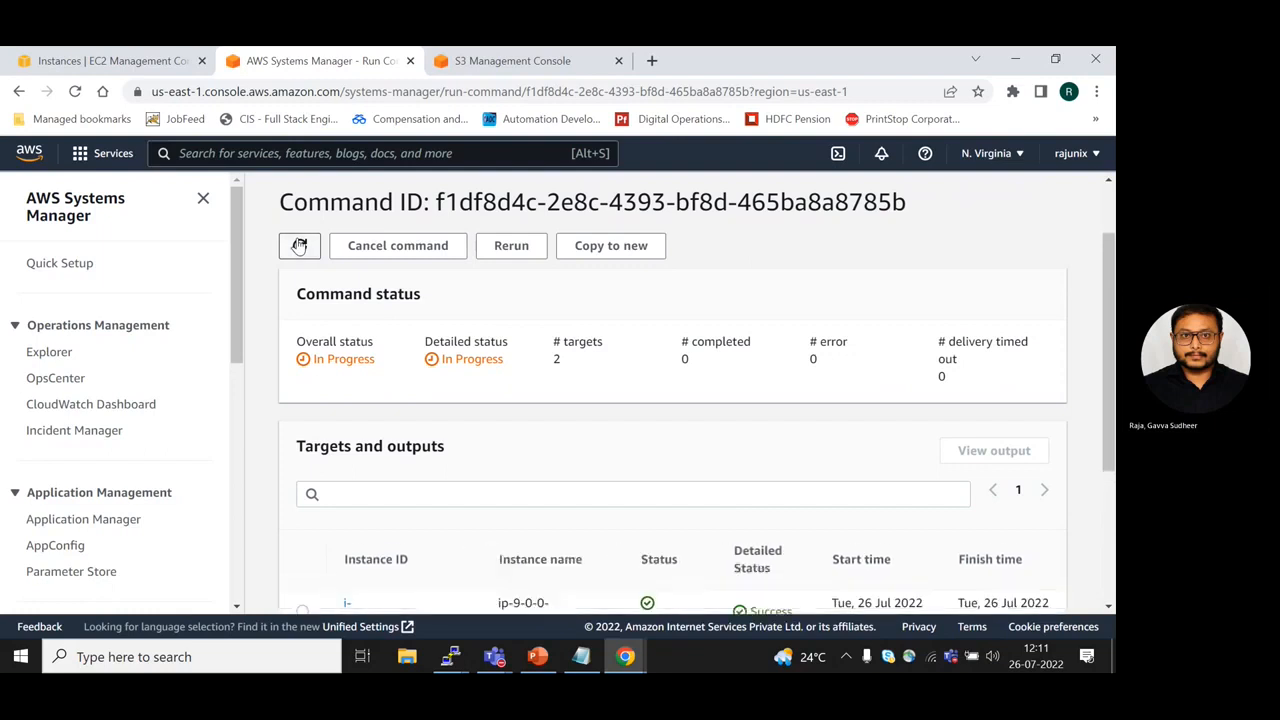
pyautogui.click(299, 246)
pyautogui.click(299, 246)
pyautogui.click(299, 246)
pyautogui.click(299, 246)
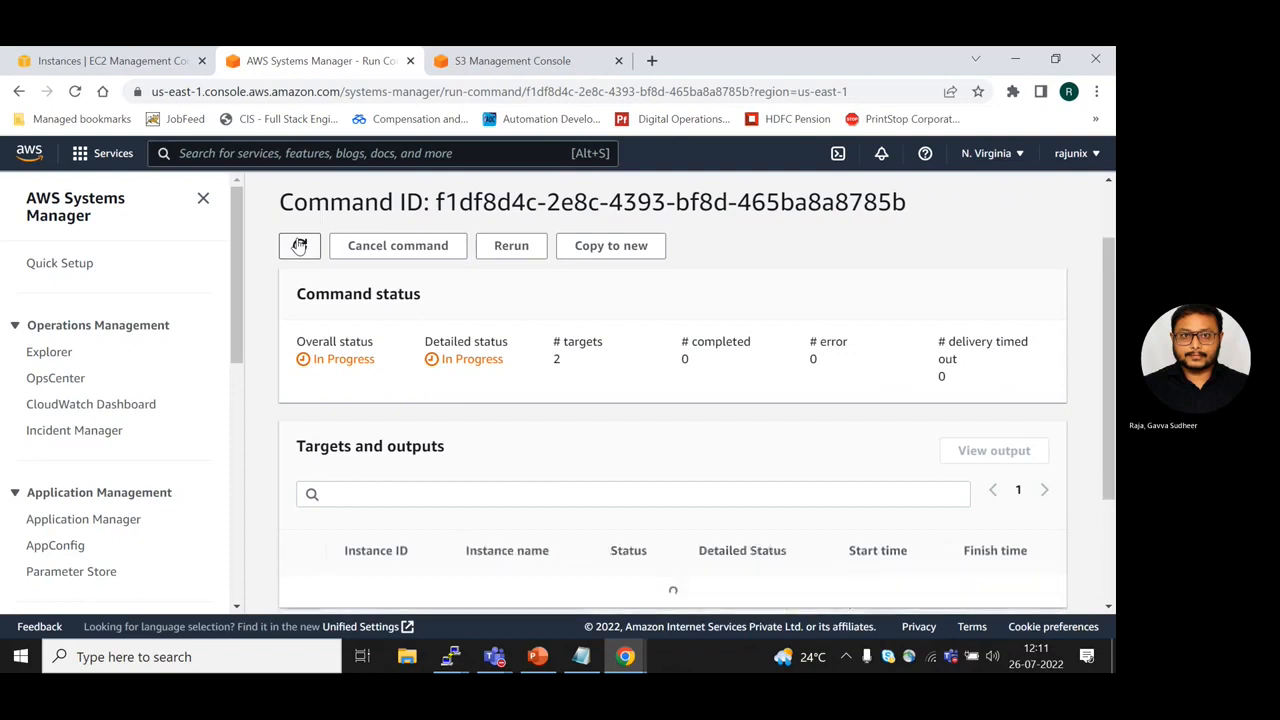
pyautogui.doubleClick(556, 359)
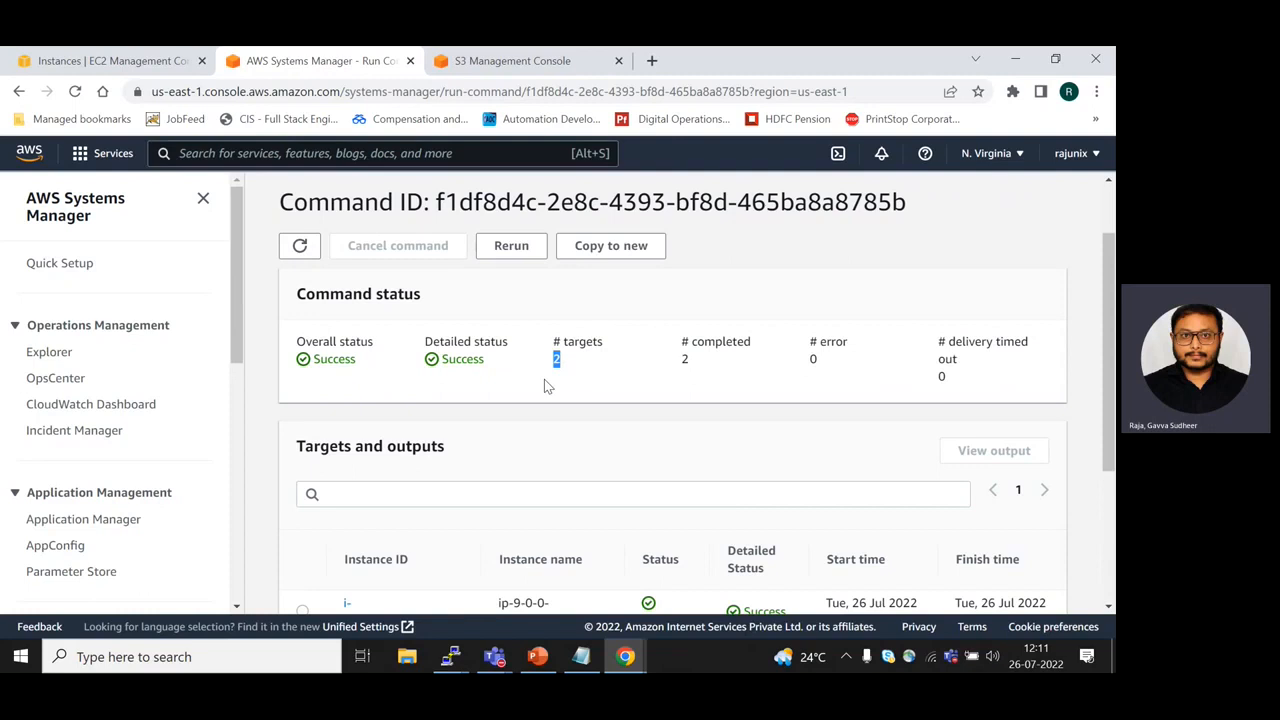
pyautogui.tripleClick(684, 359)
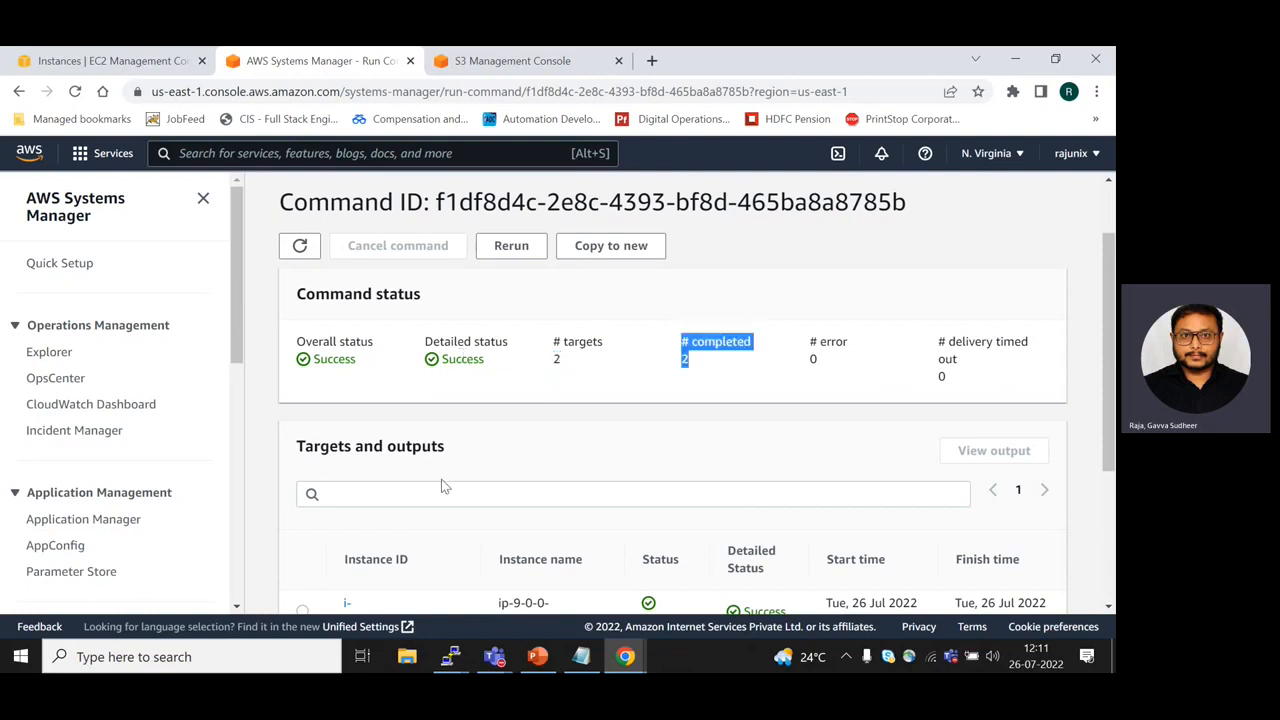
pyautogui.scroll(-2, 445, 487)
# - Open Compliance under Node Management and examine the compliance resources summary for the Patch type
pyautogui.moveTo(236, 360); pyautogui.dragTo(237, 545)
pyautogui.click(73, 366)
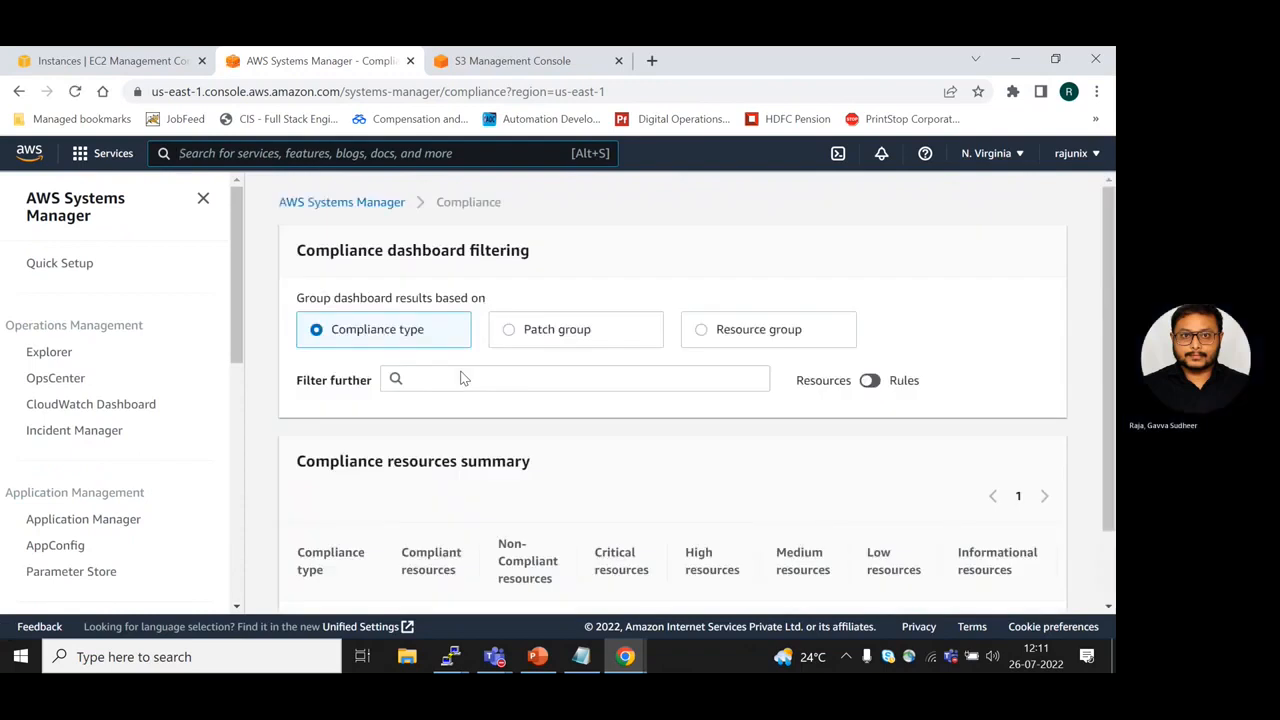
pyautogui.scroll(-3, 461, 377)
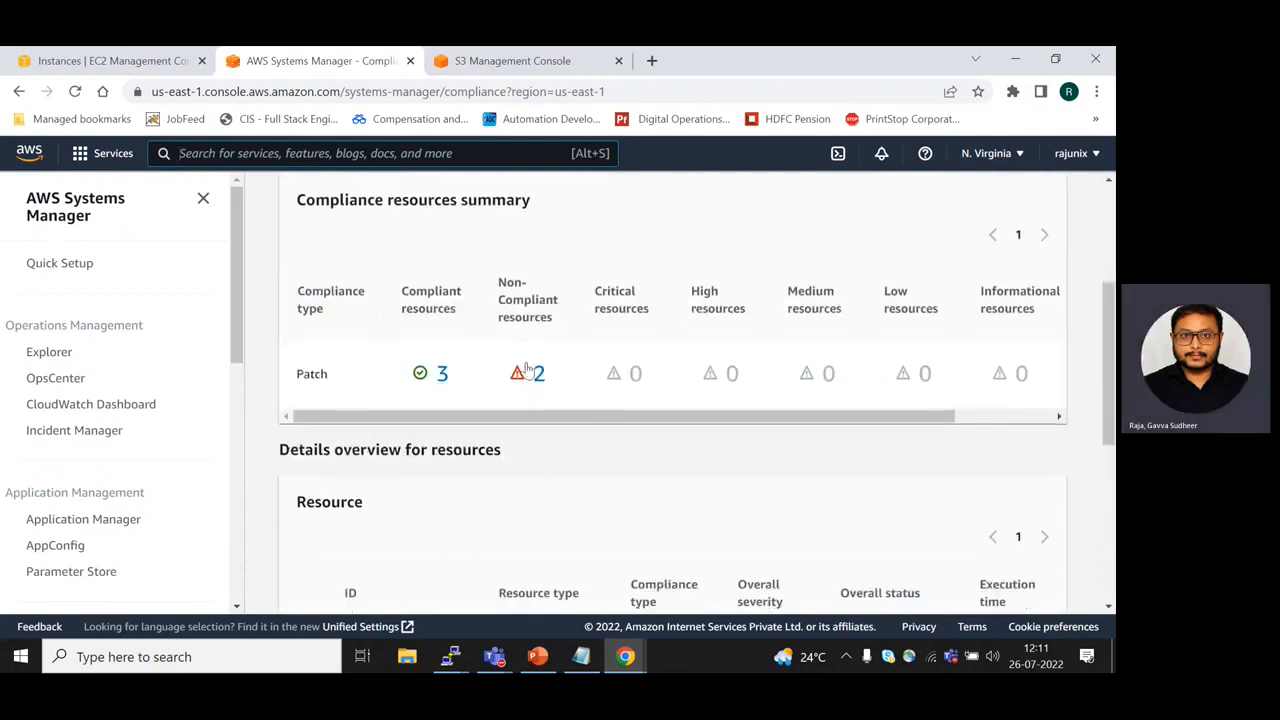
# - Examine the compliance status of each listed resource and compare the non-compliant IDs with the instances in the EC2 console
pyautogui.scroll(-5, 548, 384)
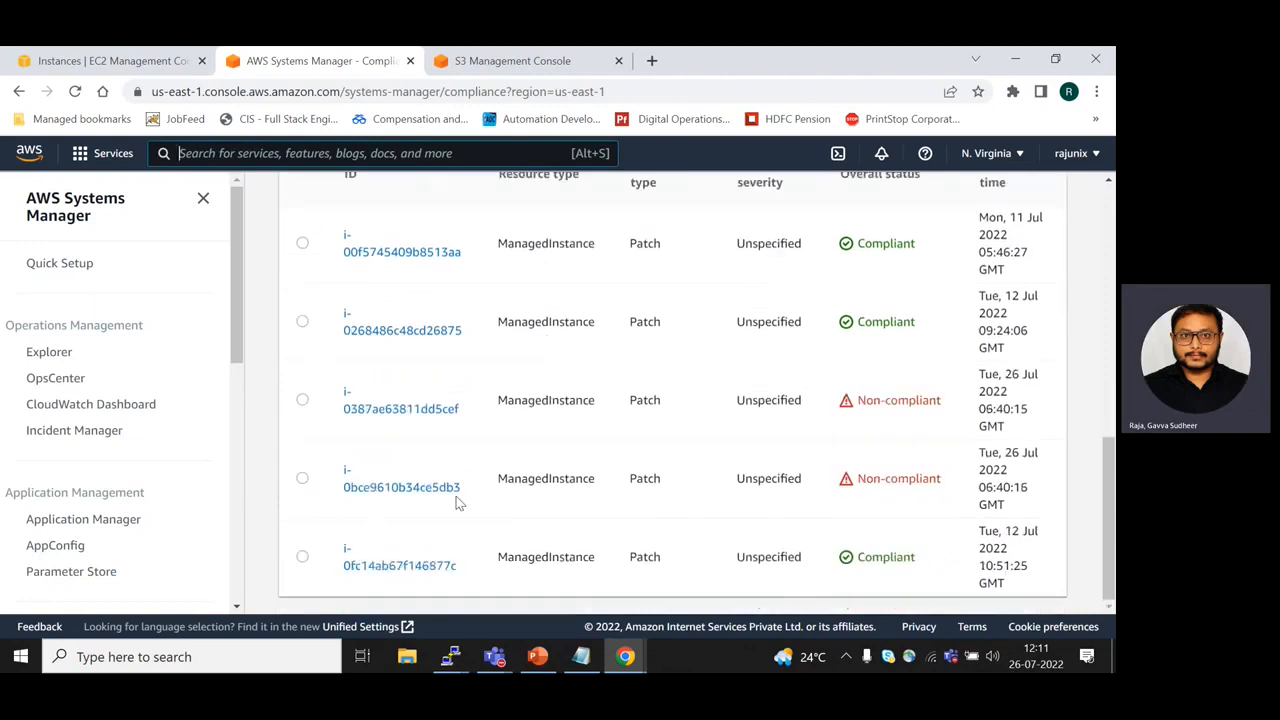
pyautogui.click(110, 61)
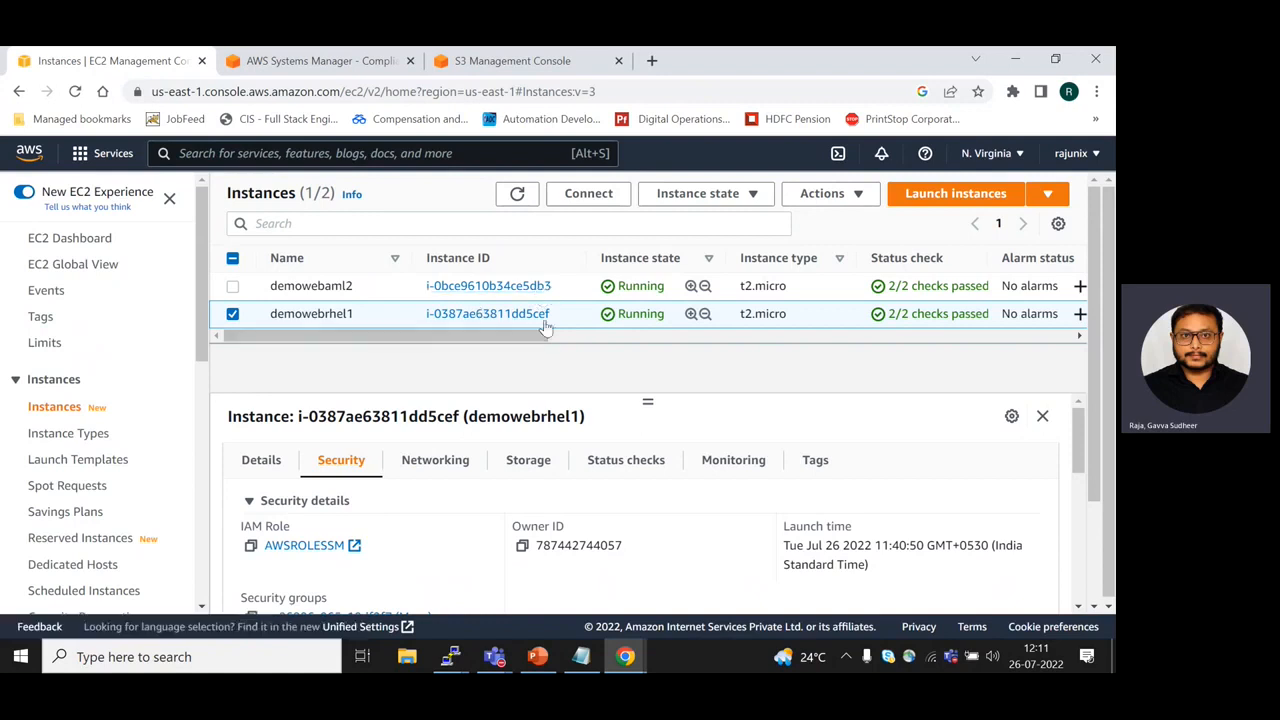
pyautogui.click(318, 60)
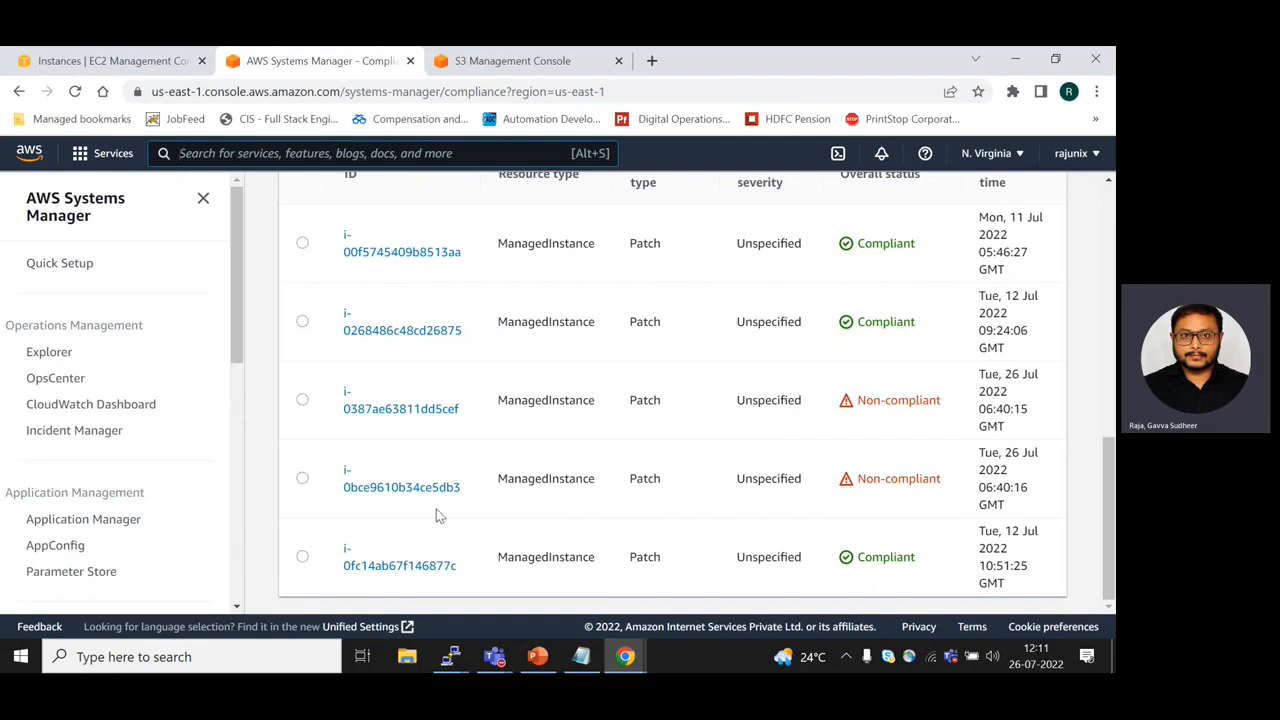
# - Filter the compliance resource details to the non-compliant Patch resources
pyautogui.scroll(5, 437, 515)
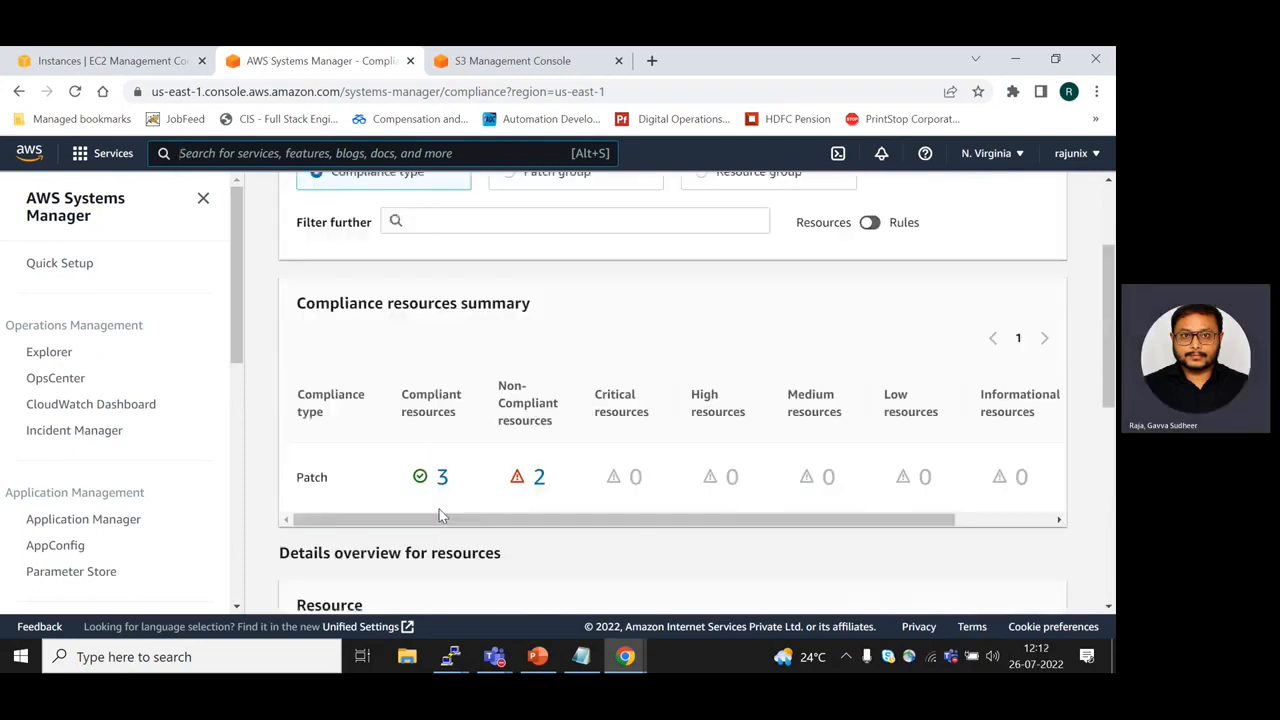
pyautogui.click(539, 479)
pyautogui.scroll(-3, 530, 490)
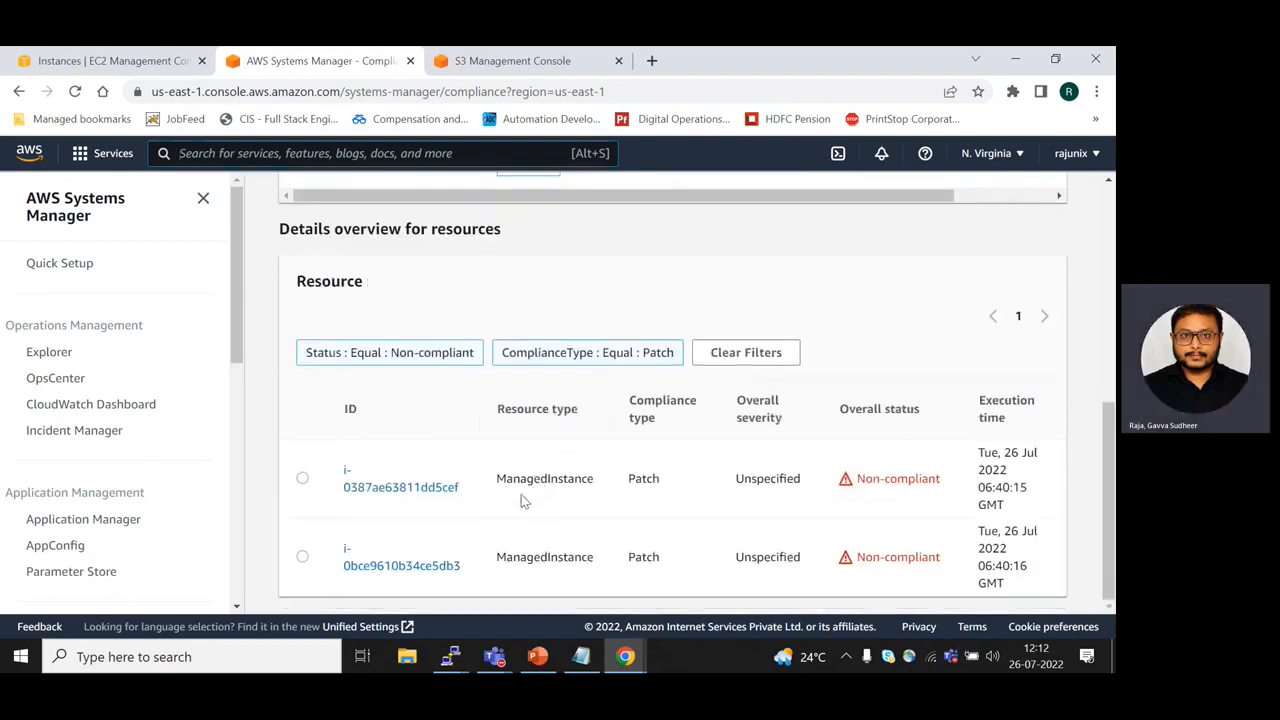
# - Open the patch details of the non-compliant instance demowebrhel1 and filter its patches by State: Missing
pyautogui.click(416, 497)
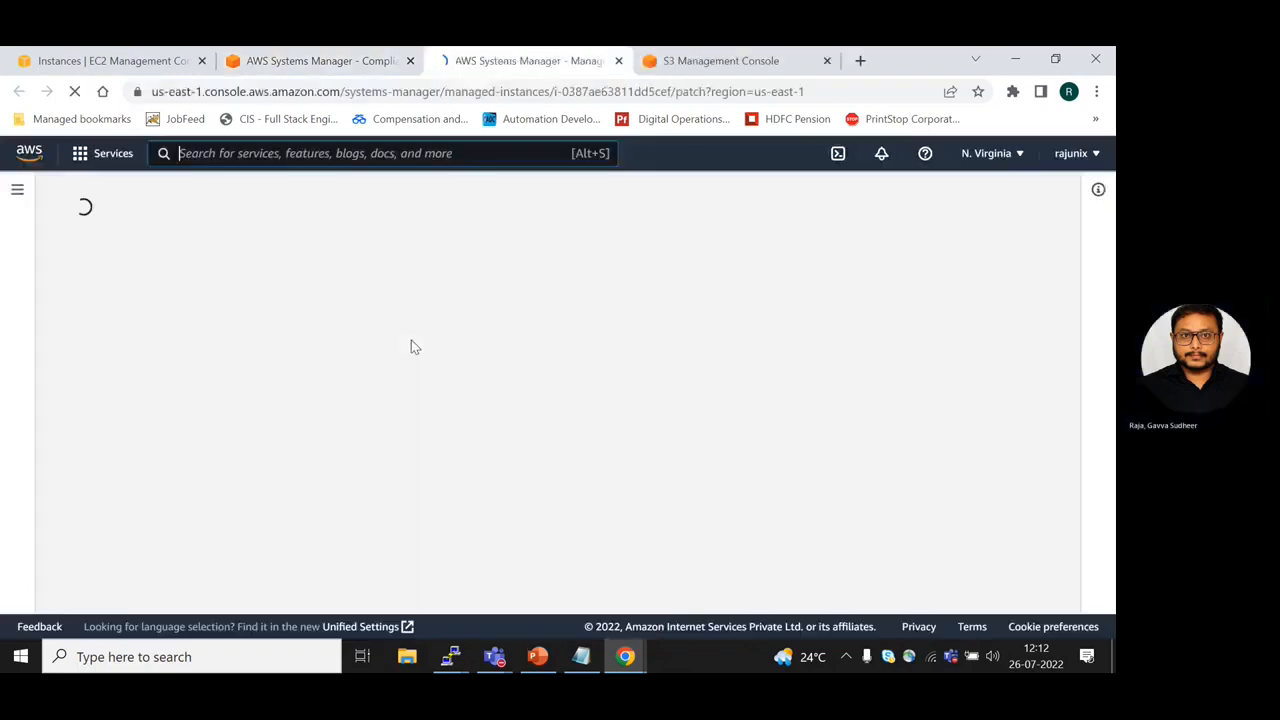
pyautogui.scroll(-3, 411, 345)
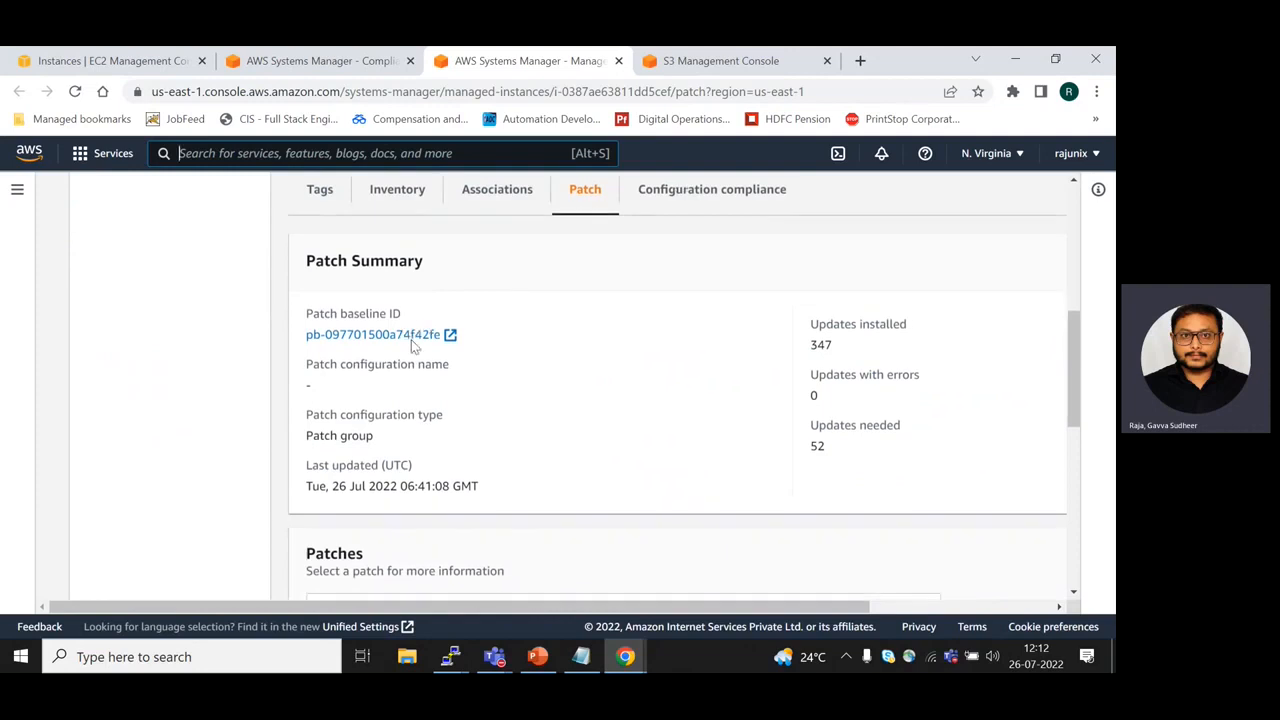
pyautogui.click(393, 284)
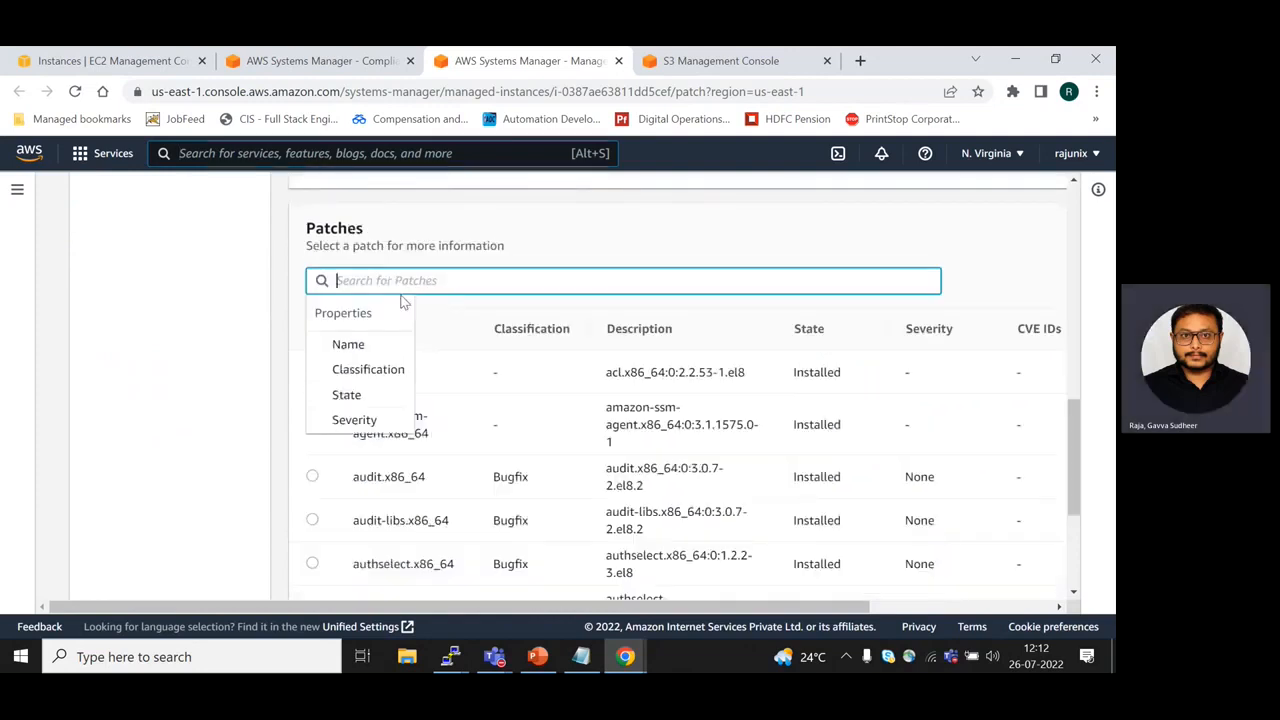
pyautogui.click(366, 396)
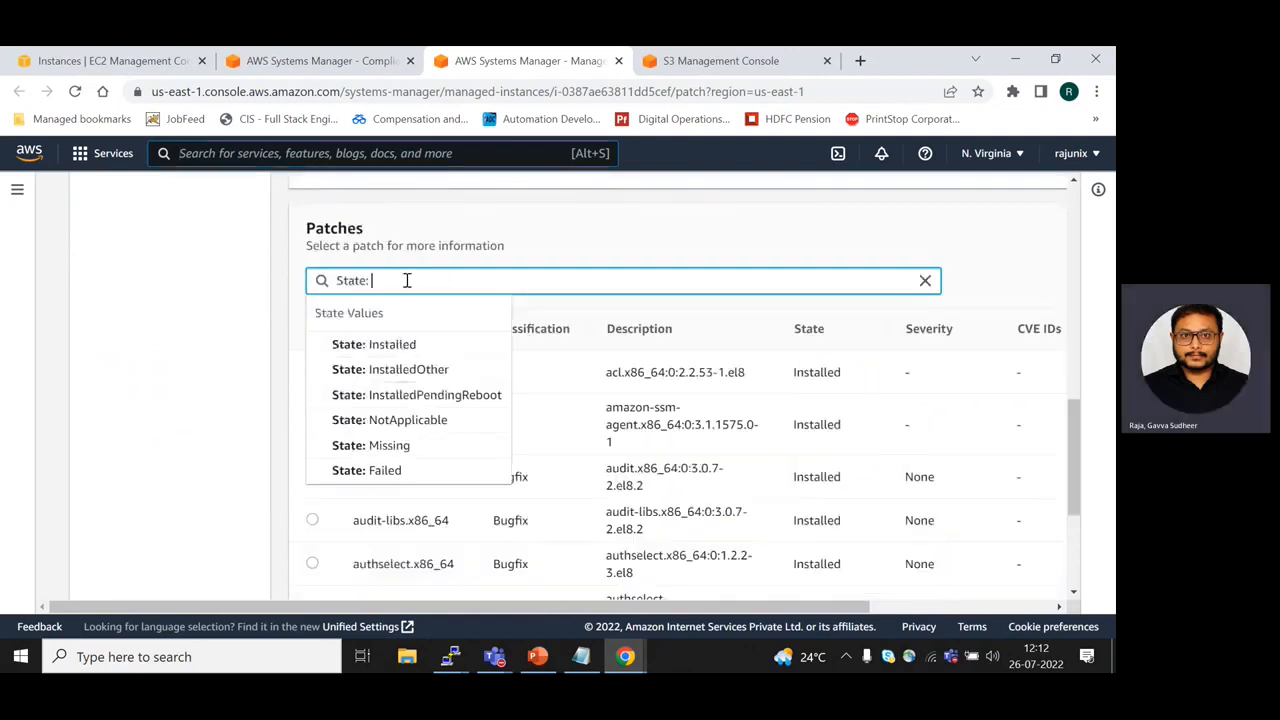
pyautogui.click(406, 446)
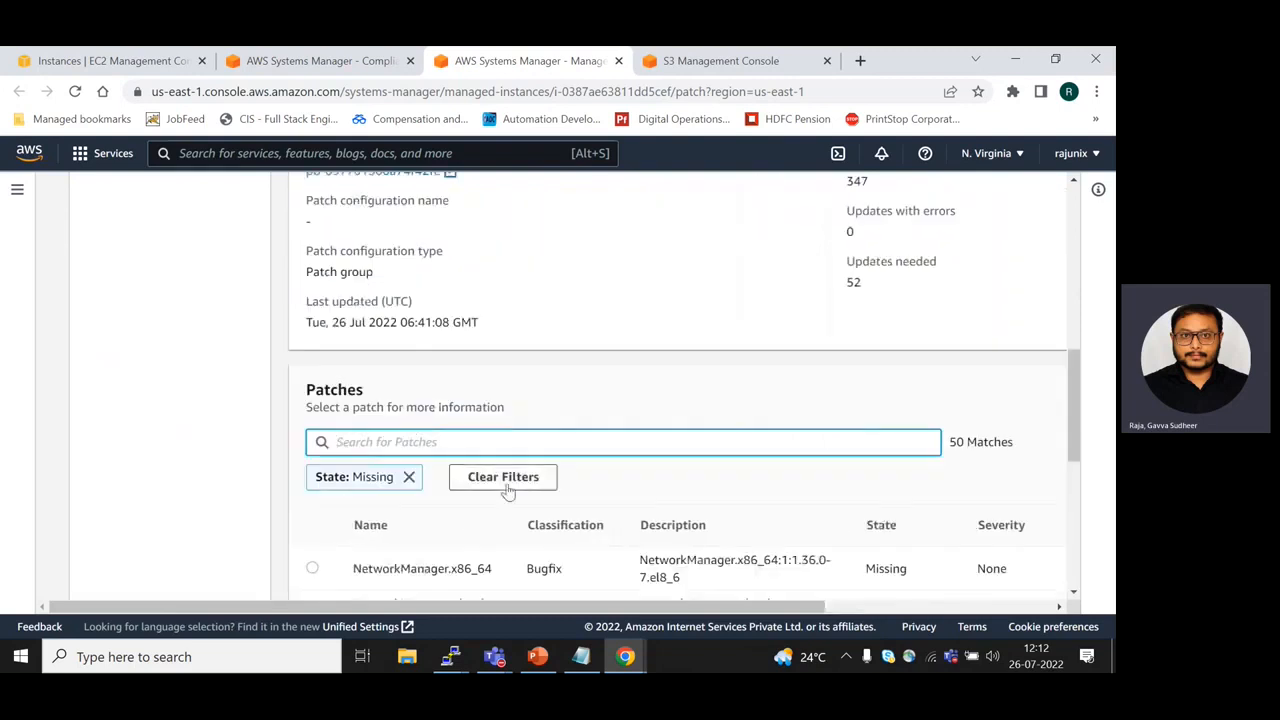
# - Examine the names, classifications and severities of the missing patches, then check the updates needed and the node overview
pyautogui.scroll(-2, 505, 485)
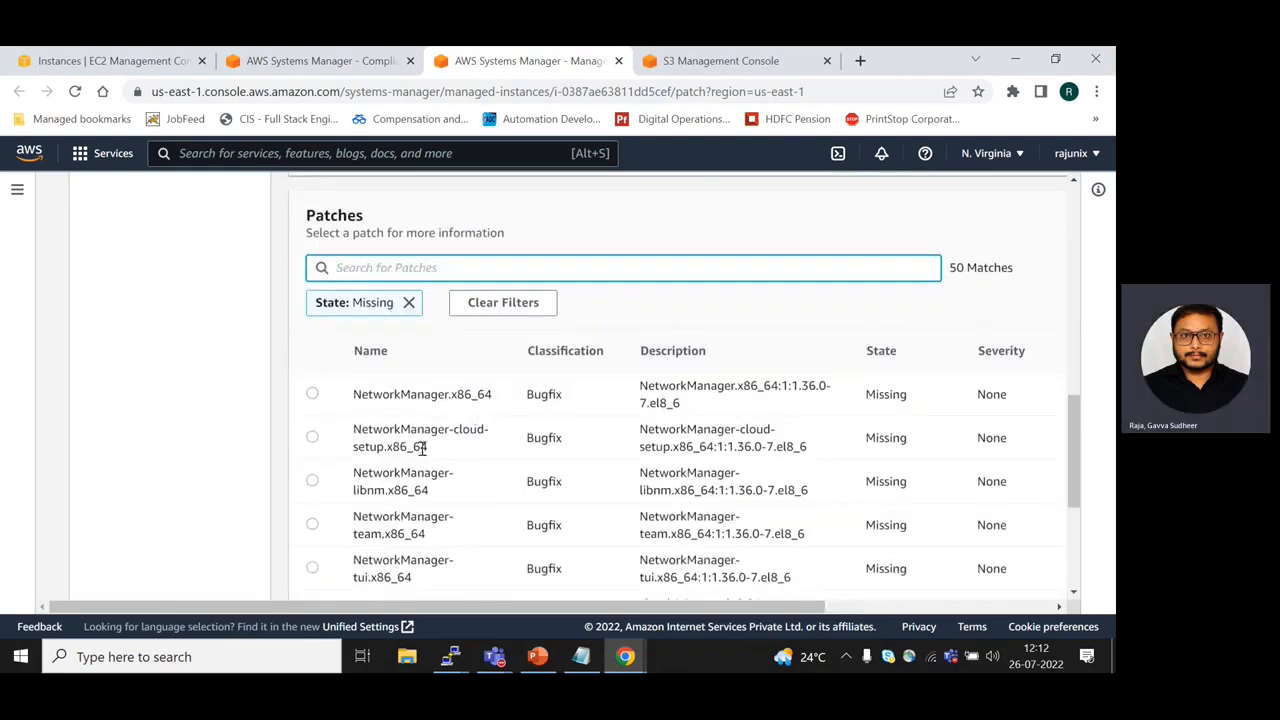
pyautogui.scroll(-3, 520, 511)
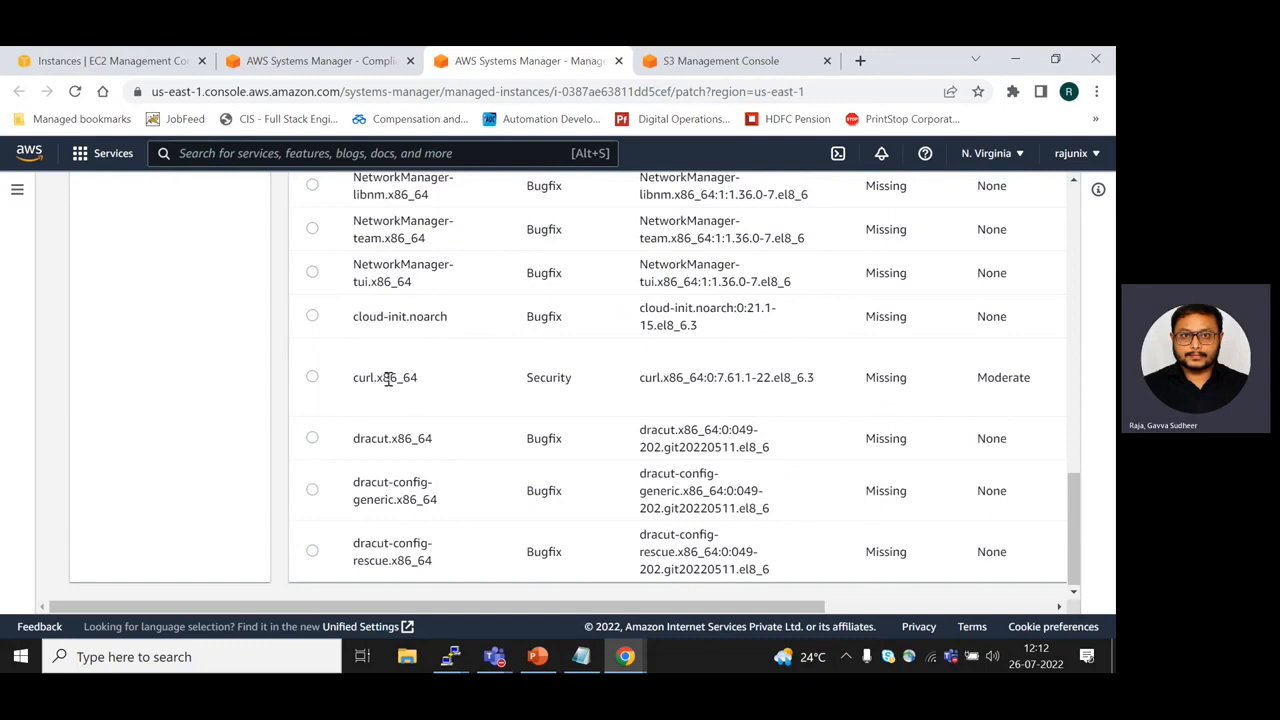
pyautogui.scroll(3, 955, 478)
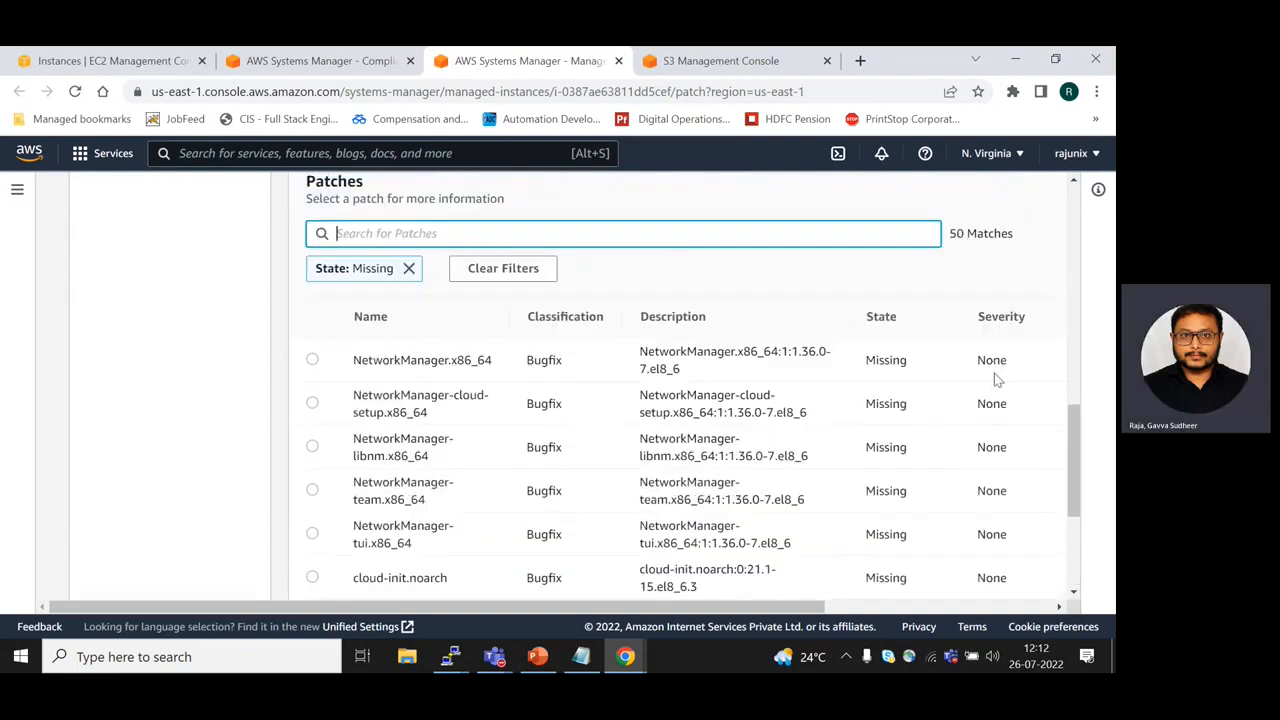
pyautogui.scroll(-4, 994, 373)
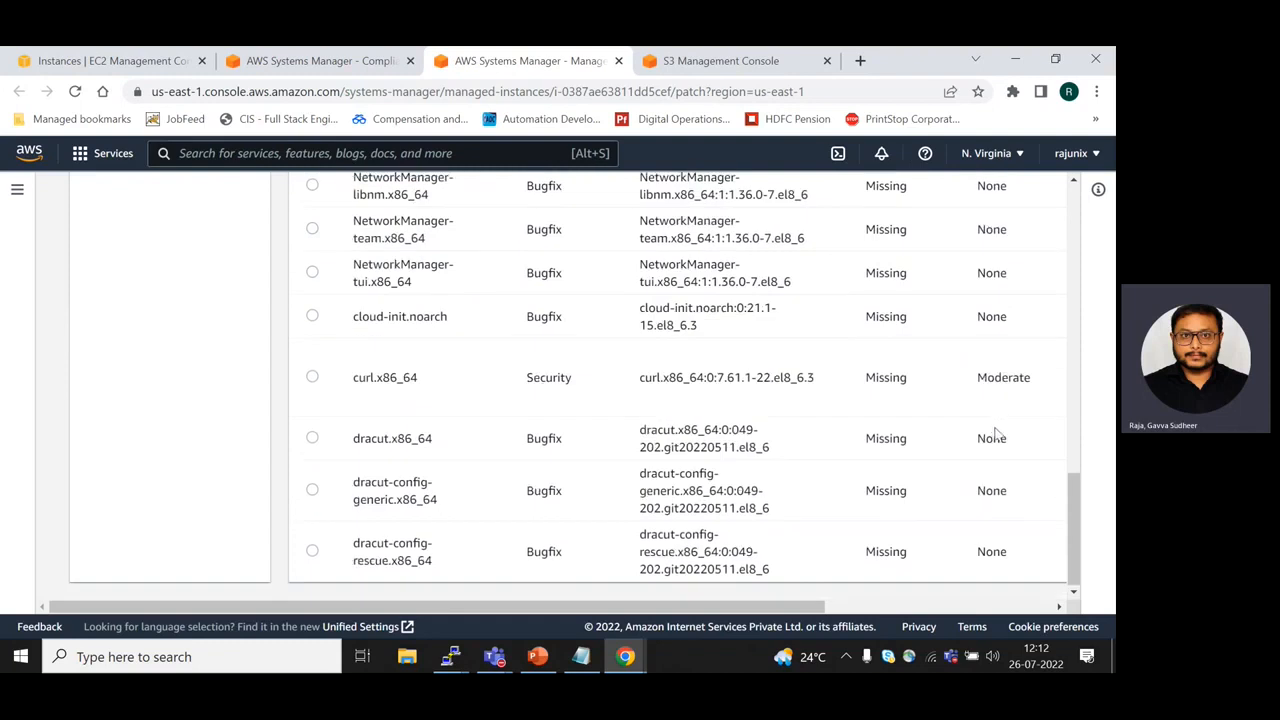
pyautogui.scroll(7, 1015, 565)
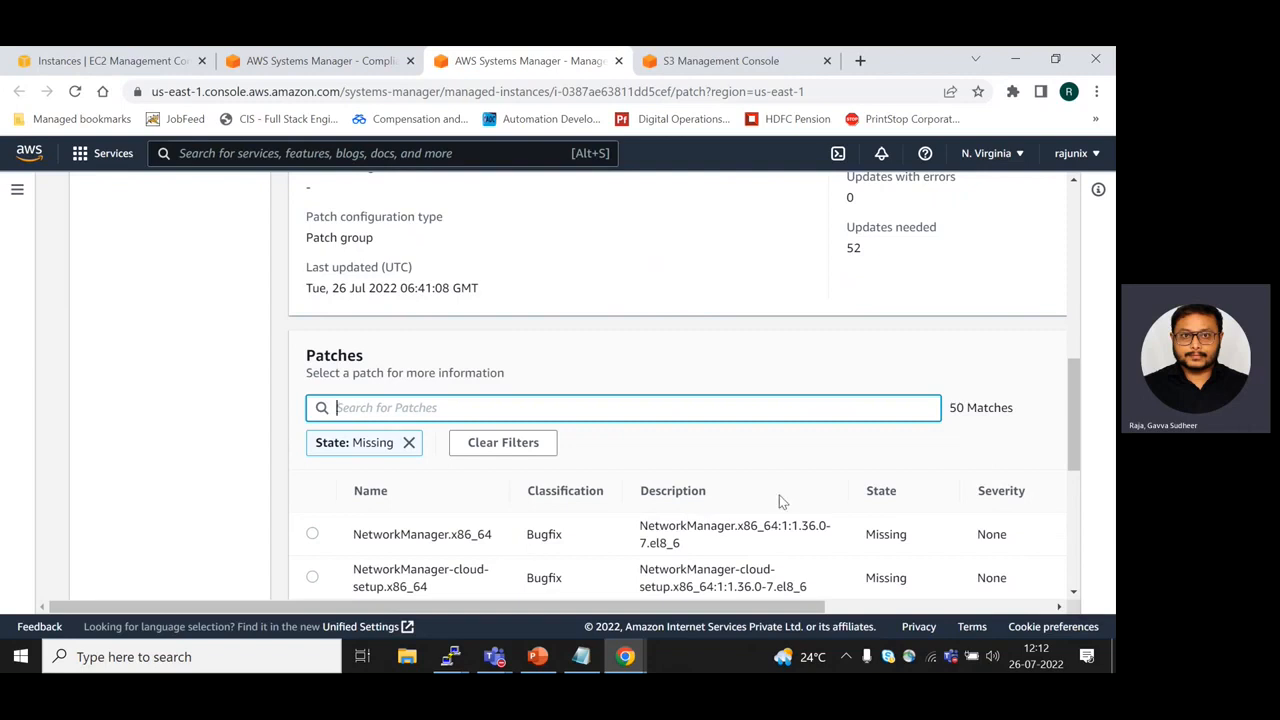
pyautogui.scroll(1, 912, 400)
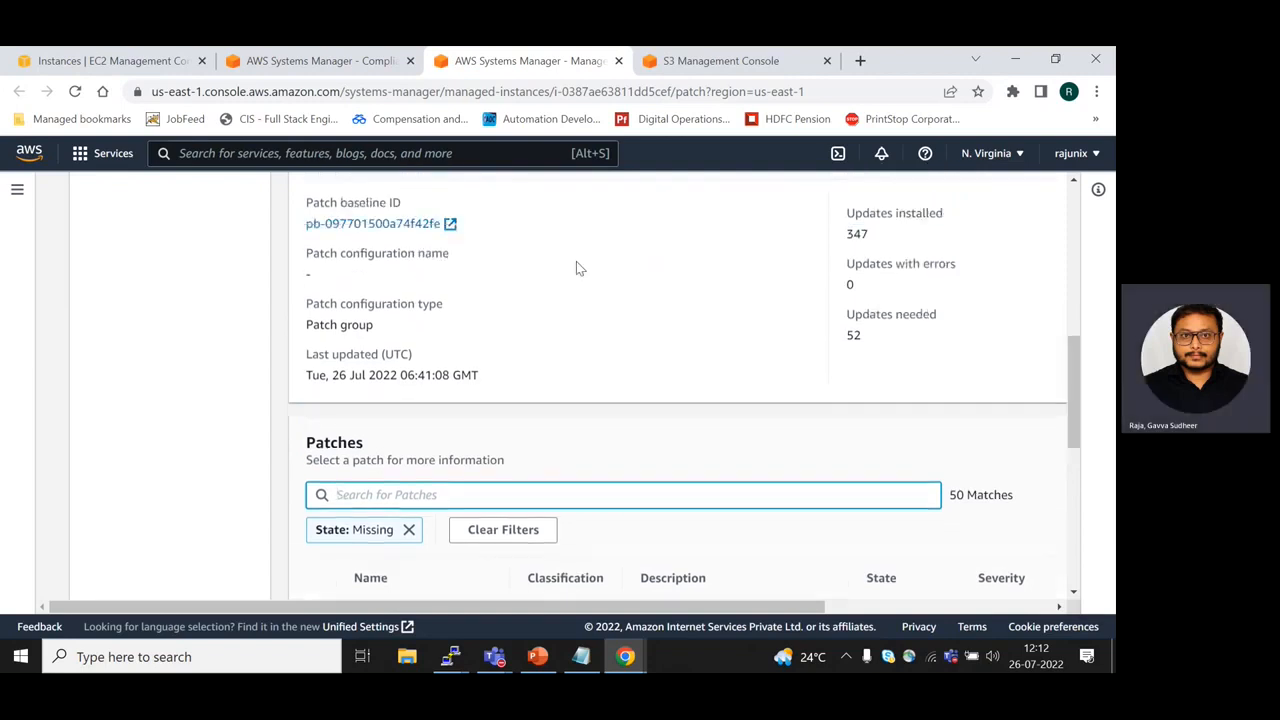
pyautogui.moveTo(866, 342); pyautogui.dragTo(836, 340)
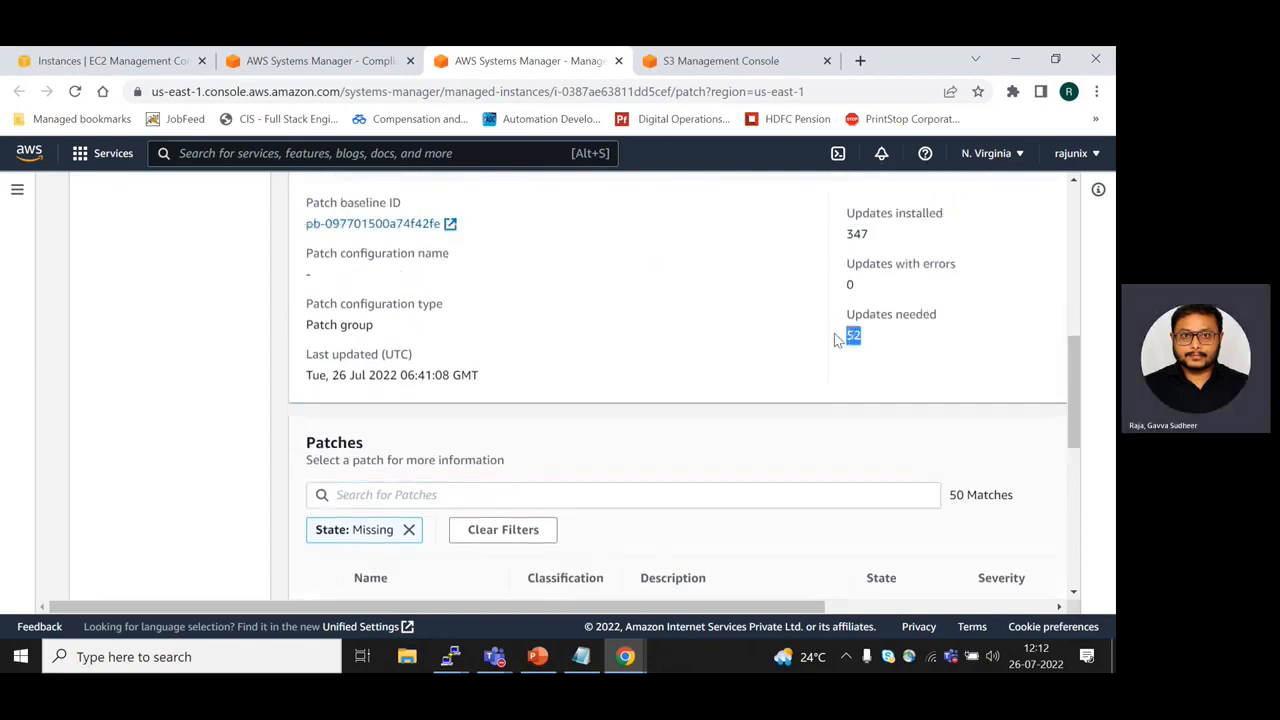
pyautogui.scroll(5, 746, 405)
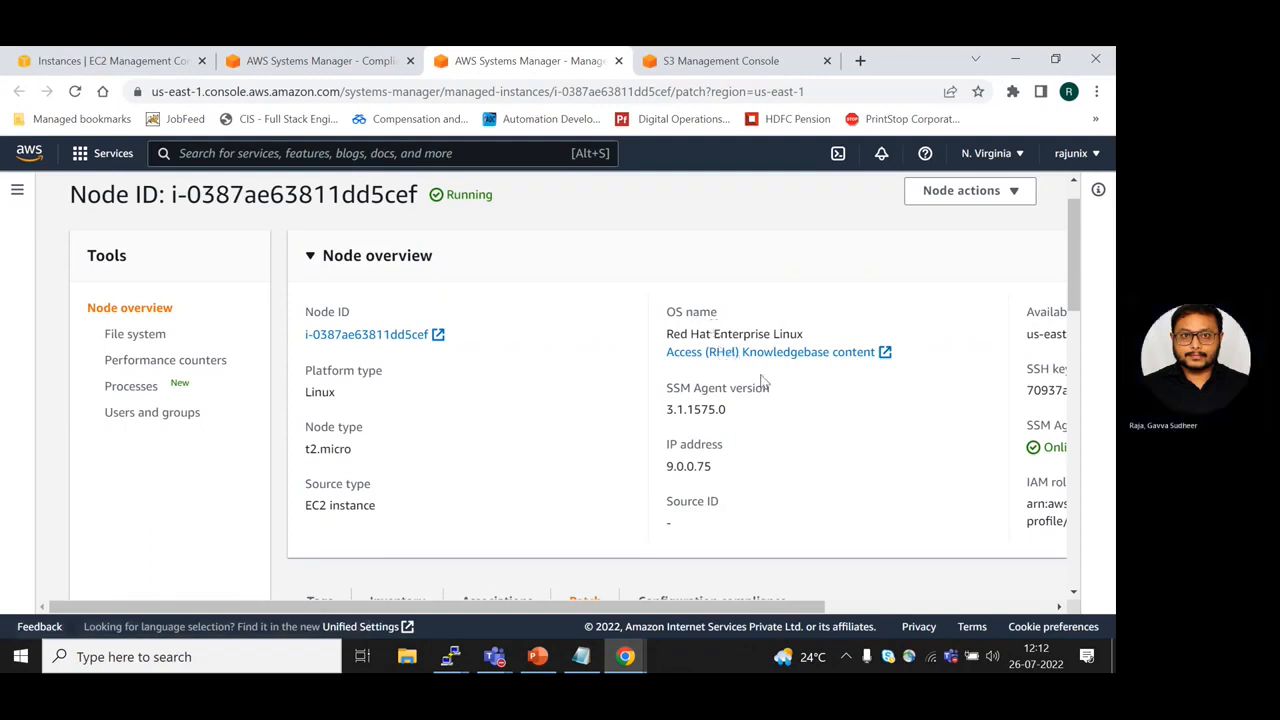
pyautogui.scroll(1, 490, 420)
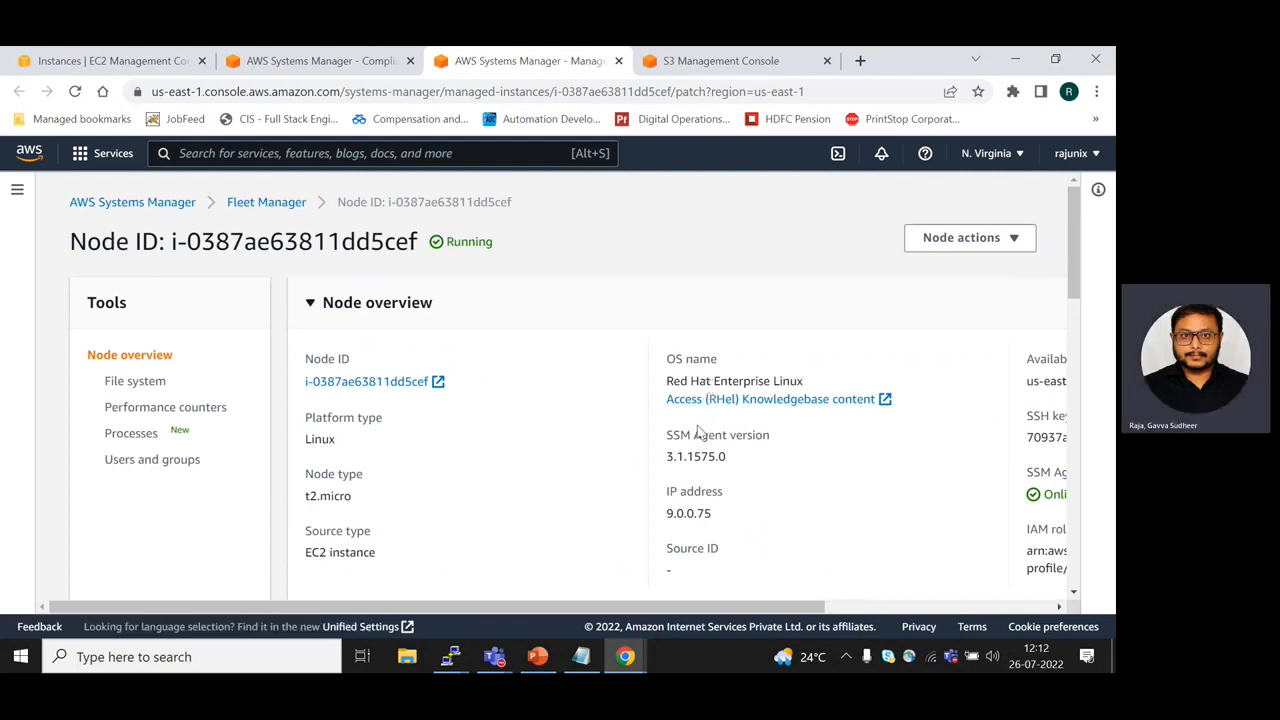
# - Open the demowebaml2 node from Fleet Manager and show its patch summary
pyautogui.click(252, 206)
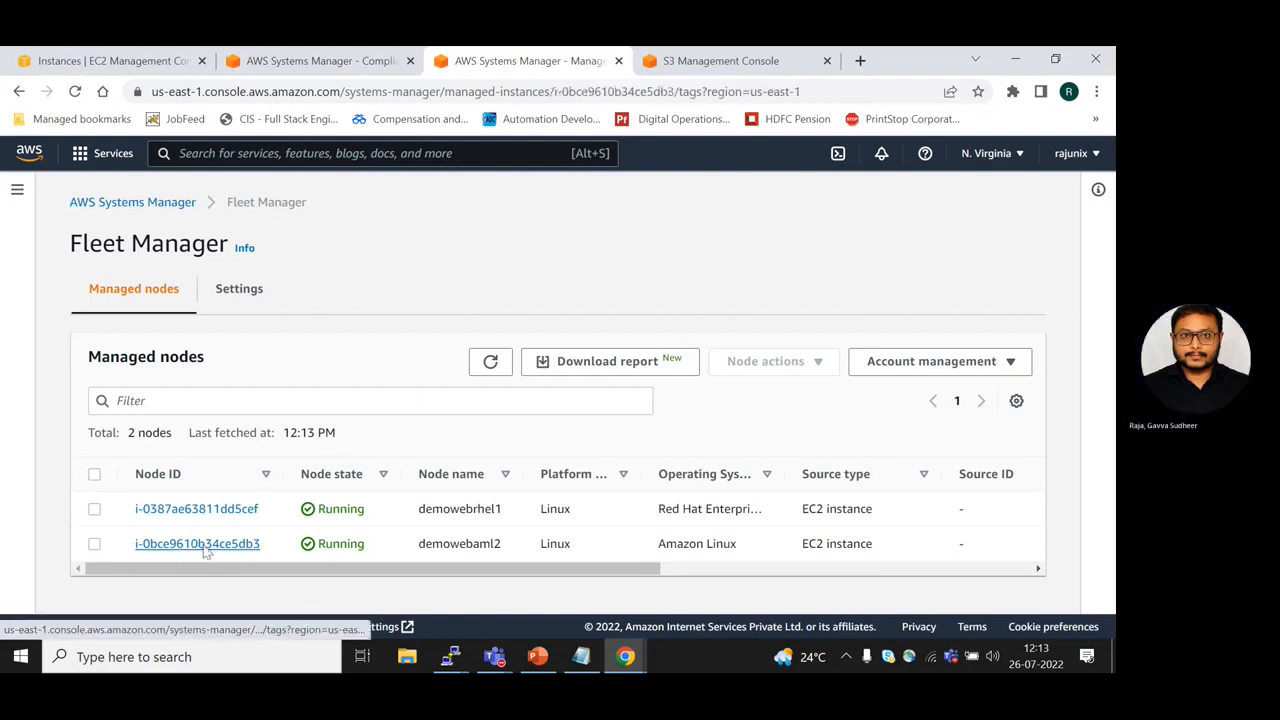
pyautogui.click(203, 550)
pyautogui.scroll(-2, 421, 405)
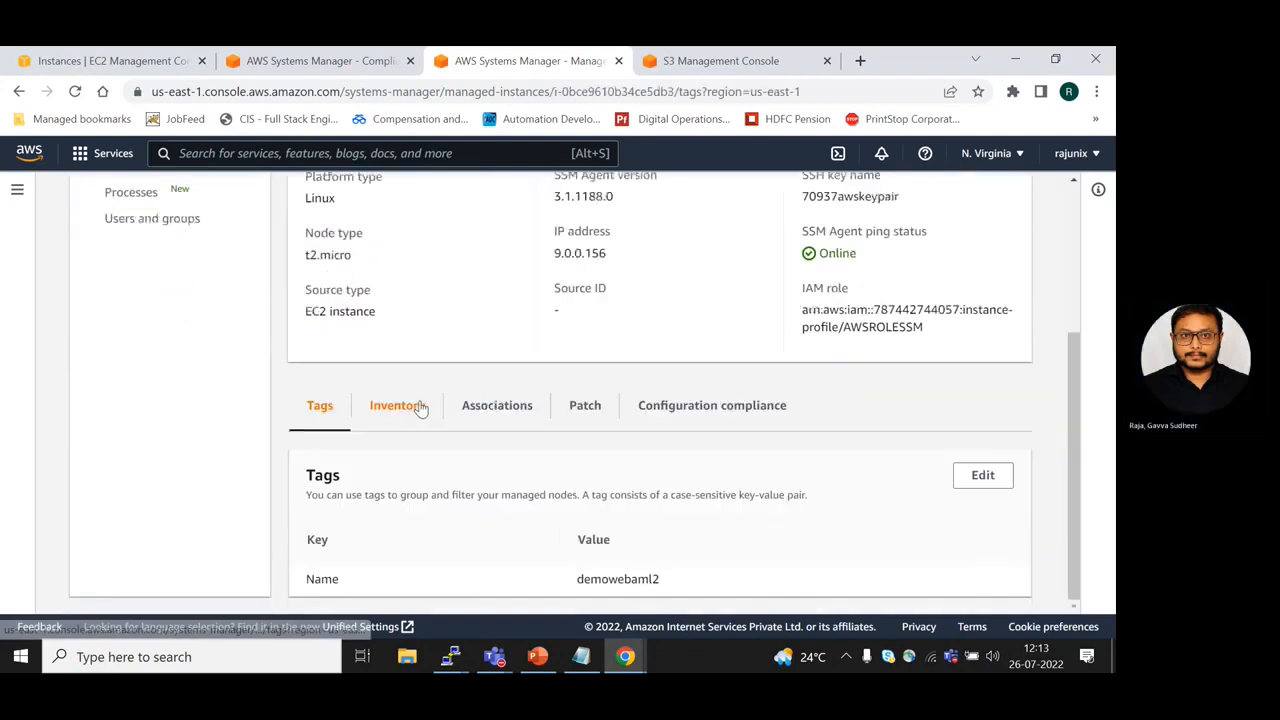
pyautogui.click(600, 412)
pyautogui.scroll(-3, 600, 415)
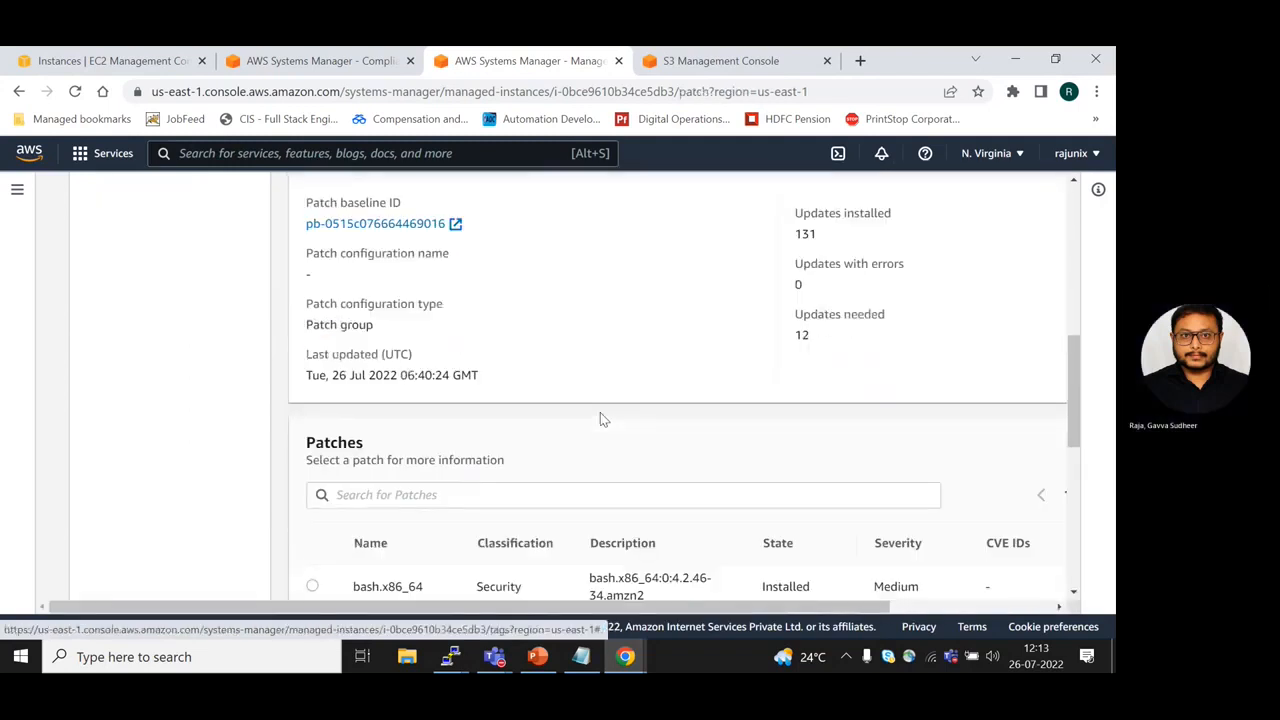
# - Filter the demowebaml2 patches by State: Missing and compare the matches with the updates needed
pyautogui.scroll(-3, 600, 419)
pyautogui.click(386, 210)
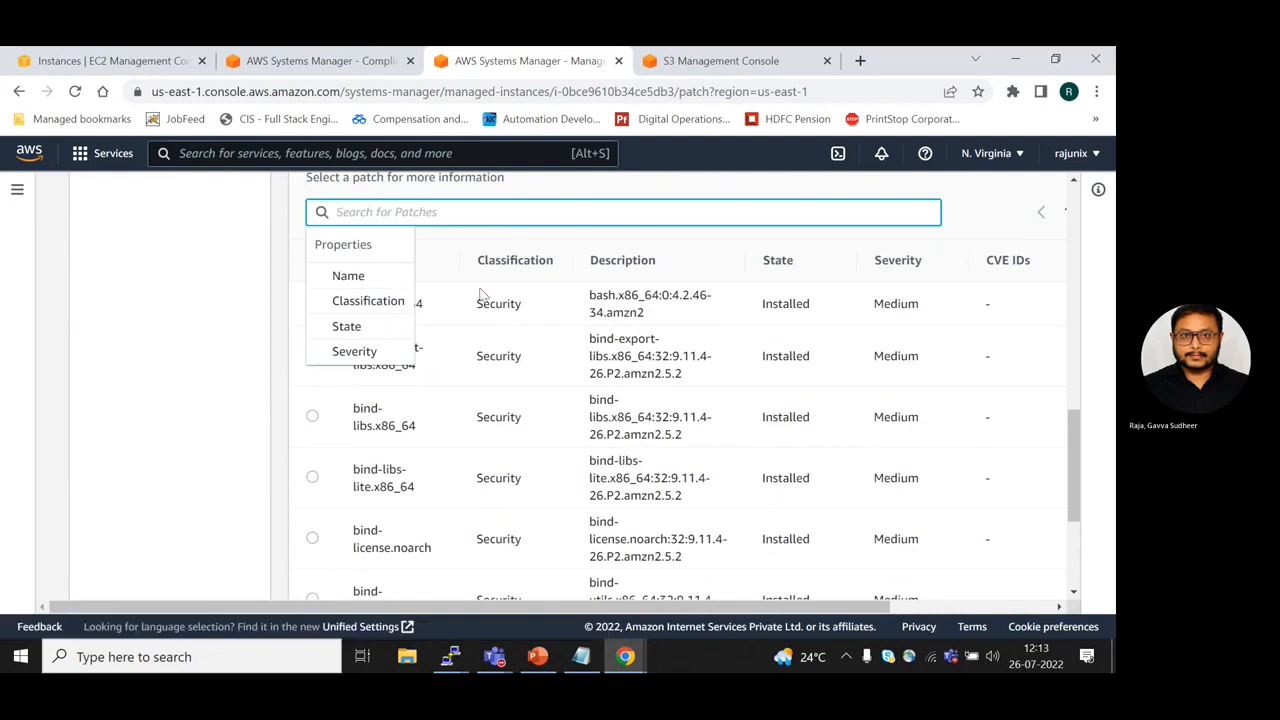
pyautogui.click(350, 327)
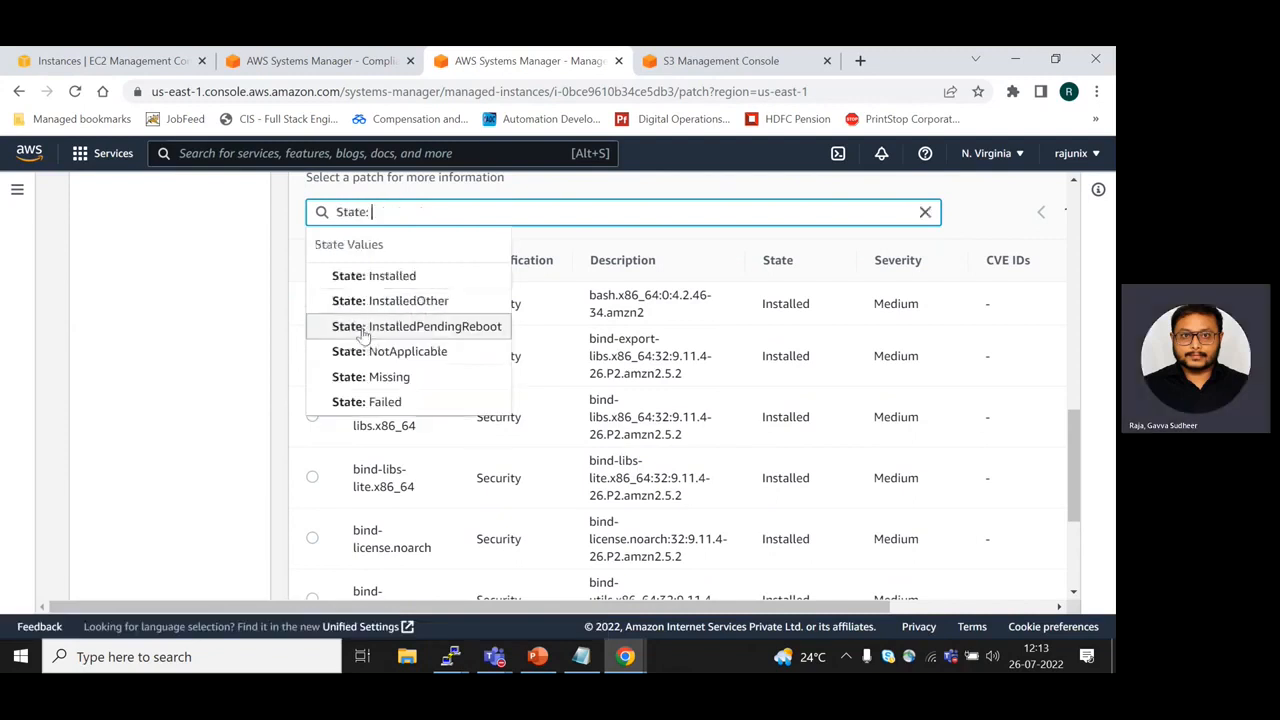
pyautogui.click(400, 378)
pyautogui.click(822, 287)
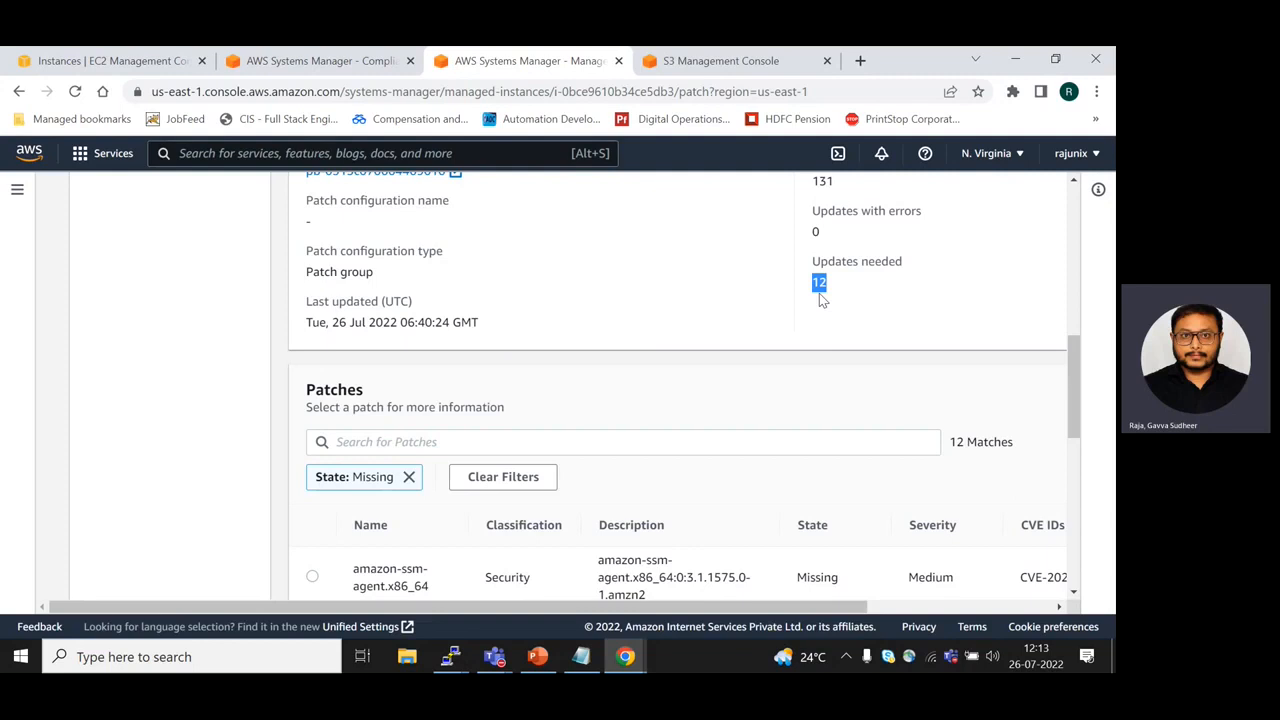
# - Return to Compliance under Node Management and review the resources summary and each instance's overall status
pyautogui.scroll(1, 819, 295)
pyautogui.scroll(4, 530, 345)
pyautogui.scroll(3, 532, 345)
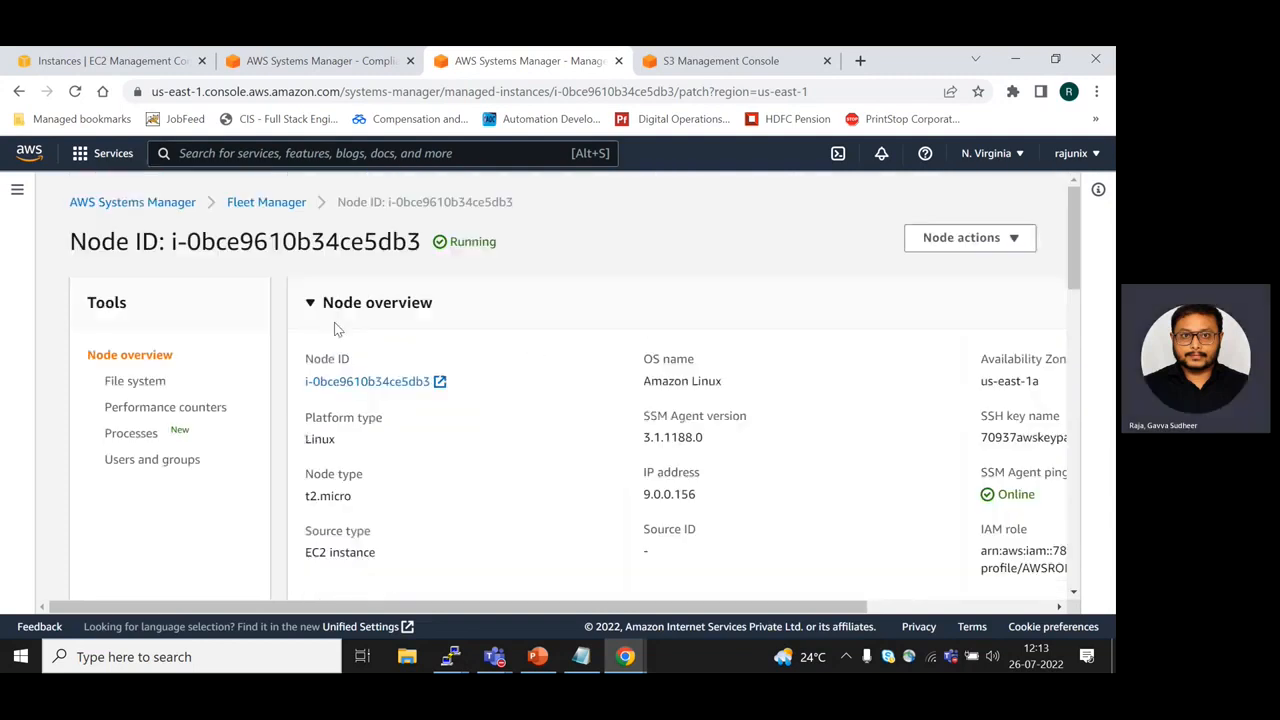
pyautogui.click(17, 190)
pyautogui.scroll(-5, 70, 490)
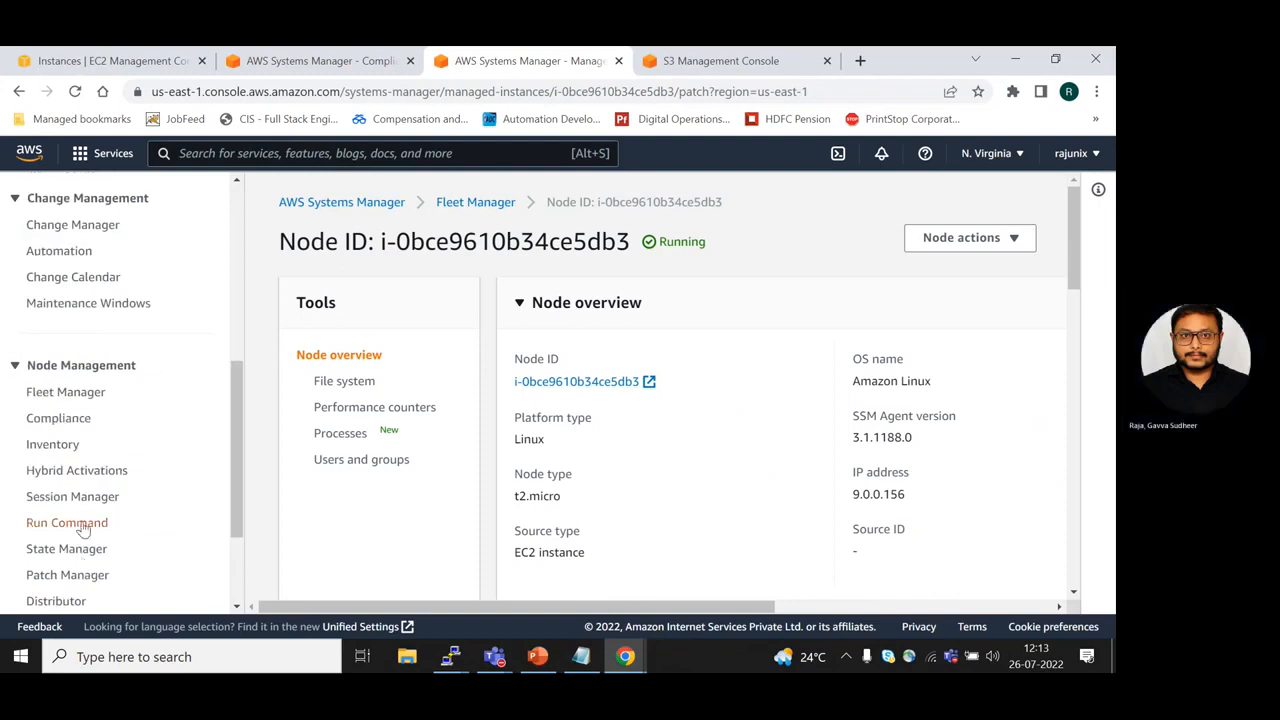
pyautogui.click(58, 419)
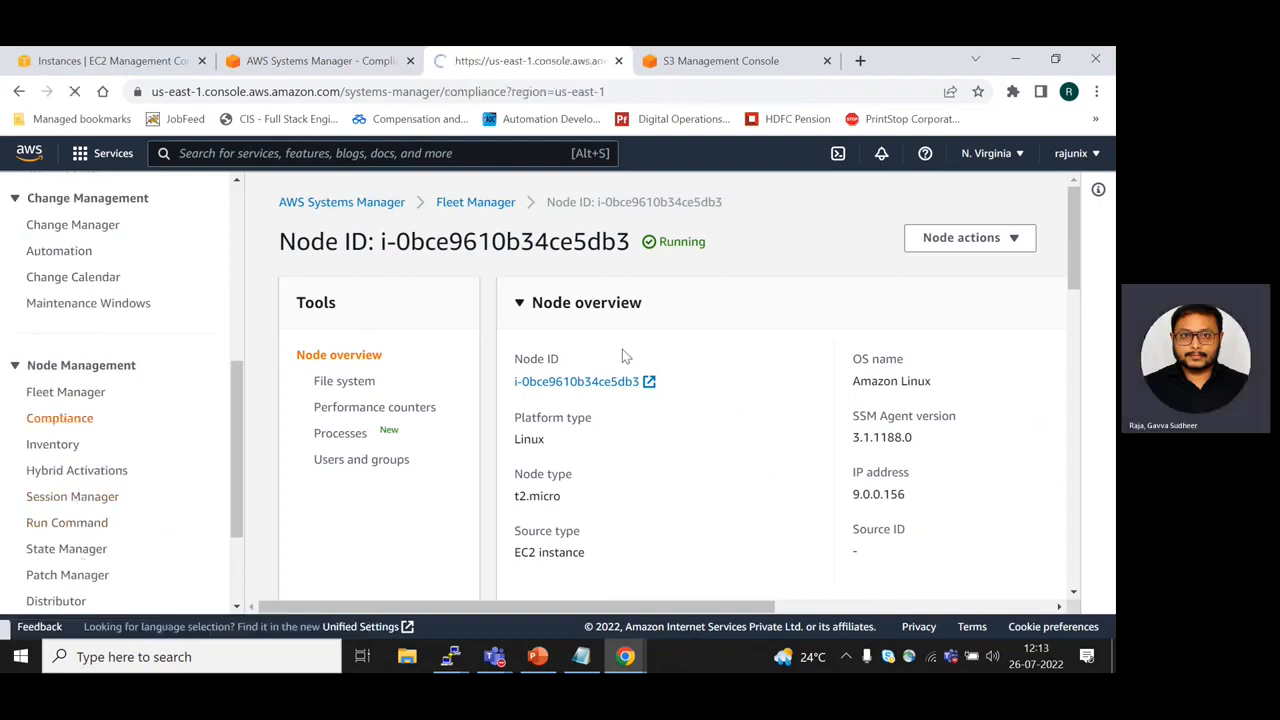
pyautogui.scroll(-3, 605, 455)
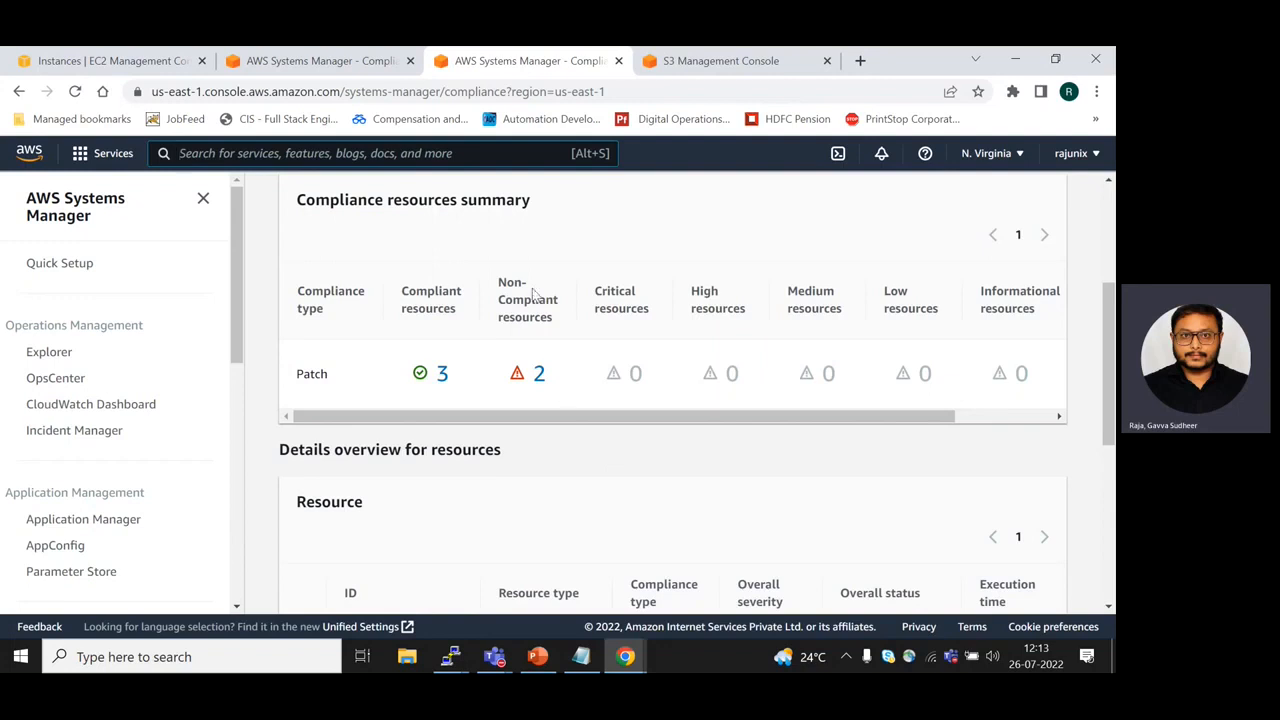
pyautogui.scroll(-3, 540, 440)
pyautogui.scroll(-2, 707, 498)
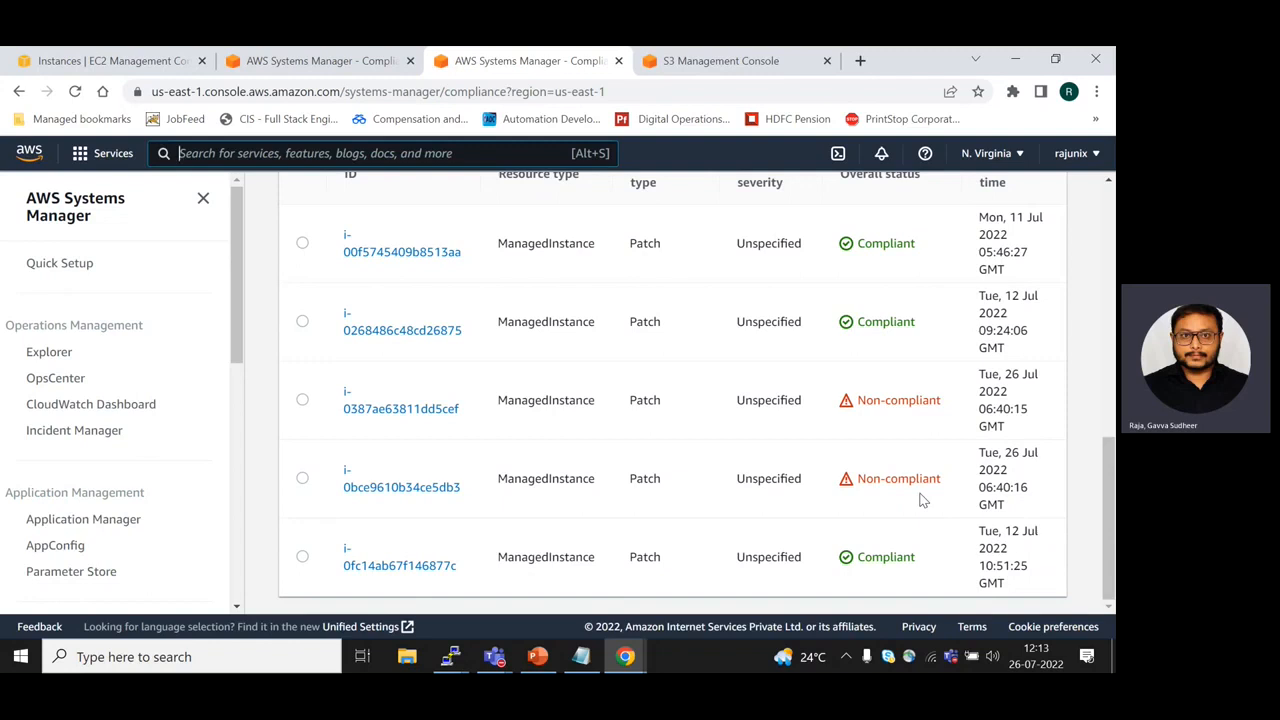
# - Start a new Run Command, search the command documents for "runpatchbaseline" and select AWS-RunPatchBaseline
pyautogui.scroll(-6, 214, 462)
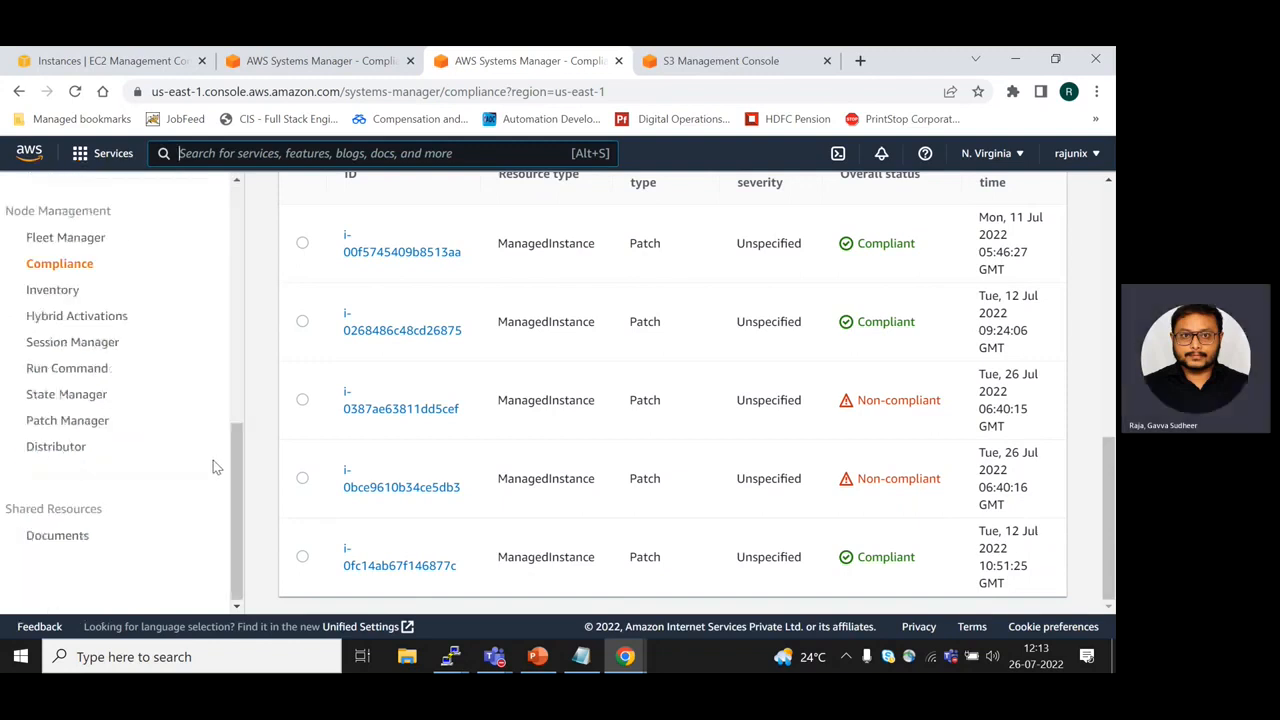
pyautogui.click(52, 369)
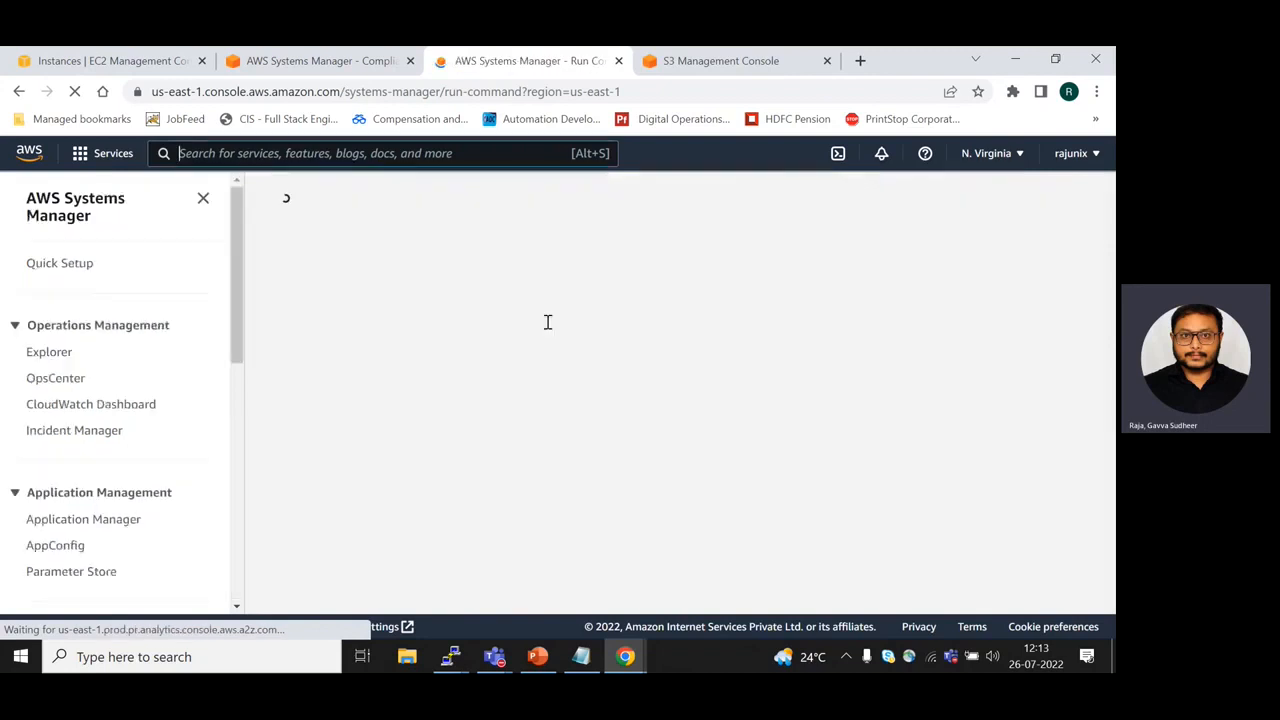
pyautogui.click(1030, 322)
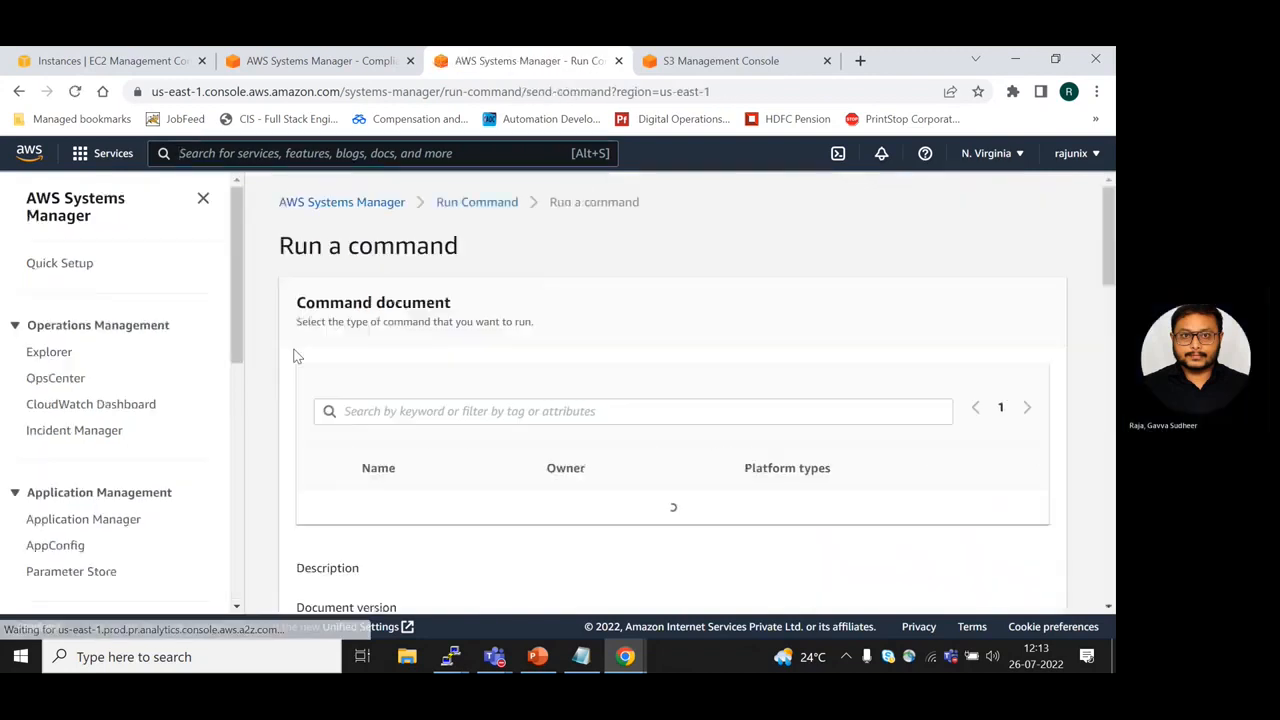
pyautogui.click(443, 412)
pyautogui.write('r')
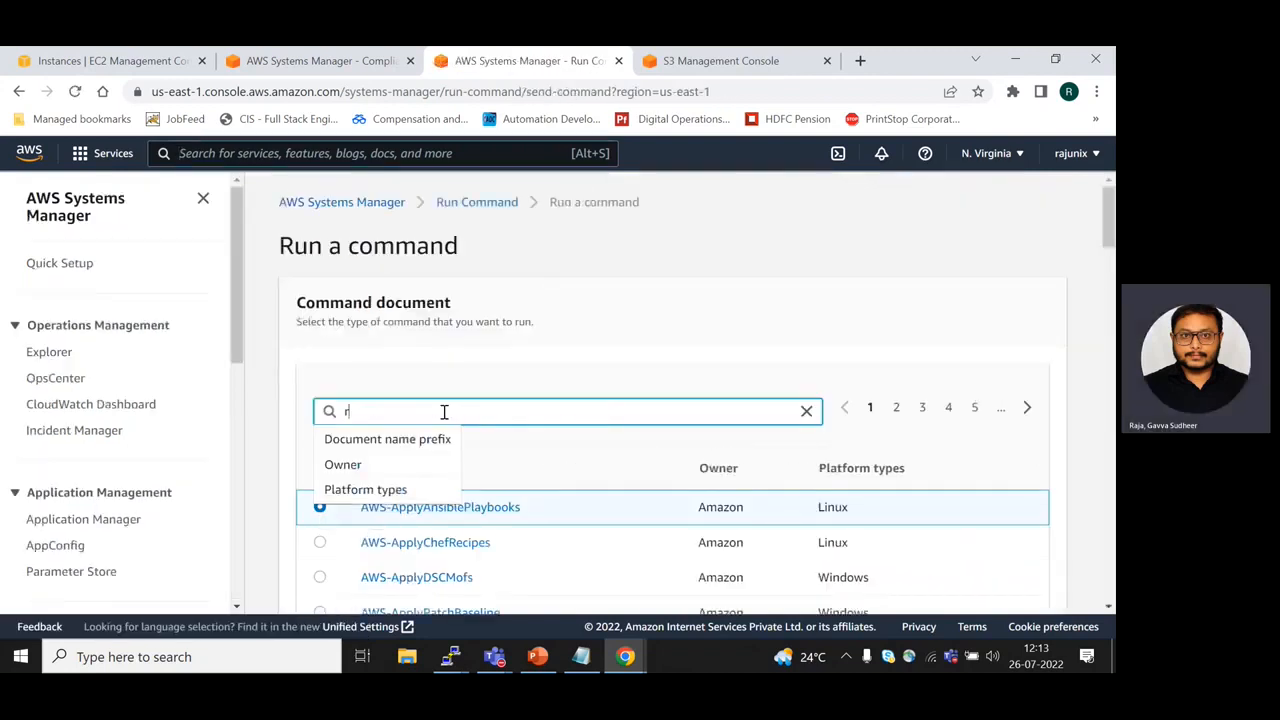
pyautogui.write('unpatch')
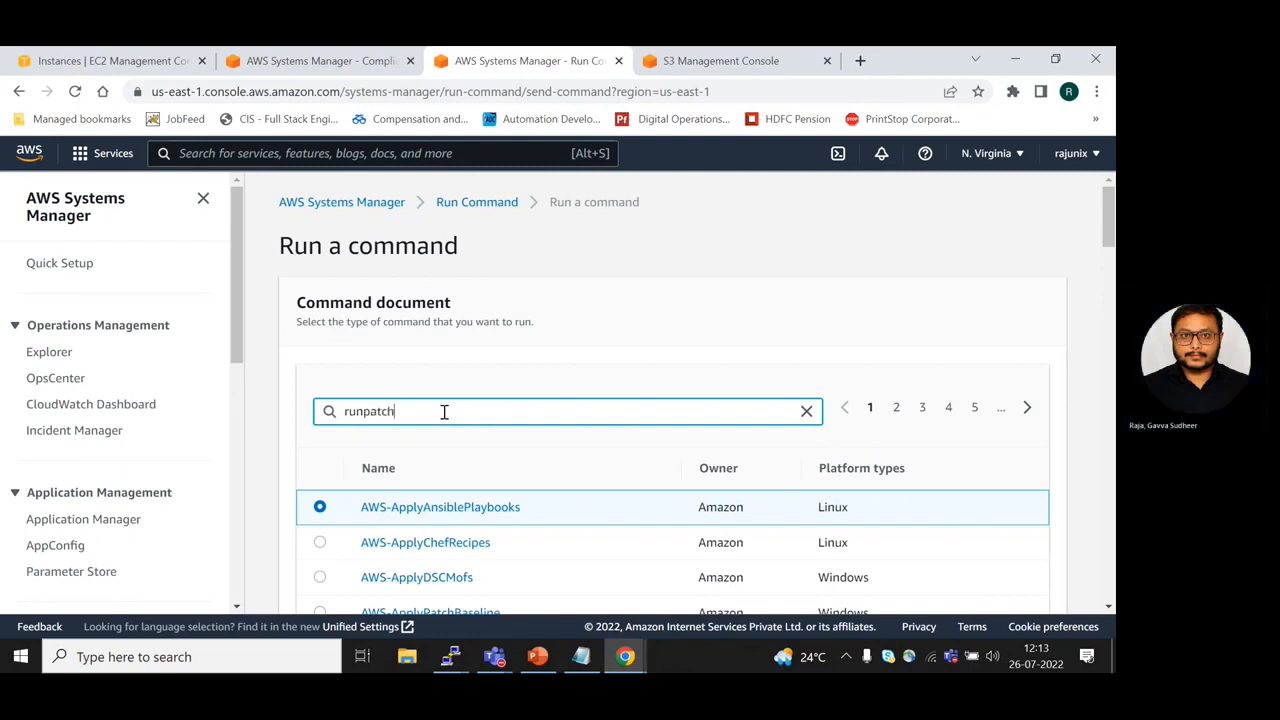
pyautogui.write('baseline')
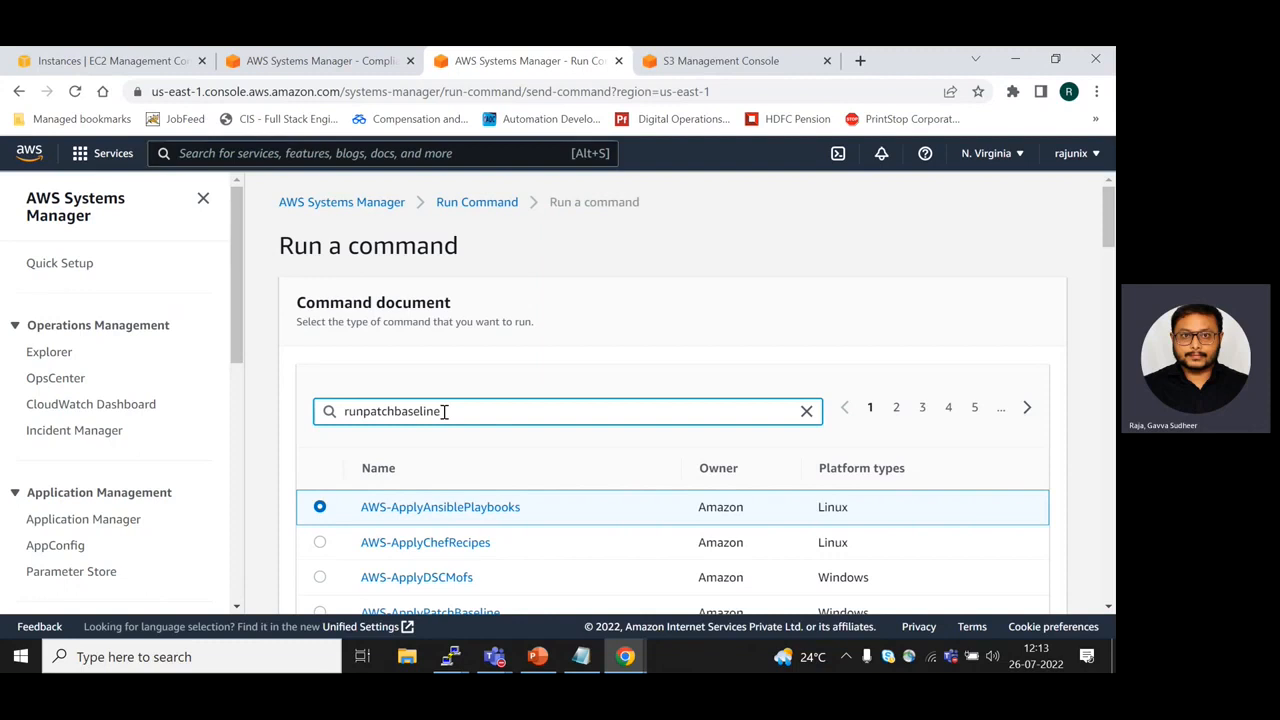
pyautogui.press('Return')
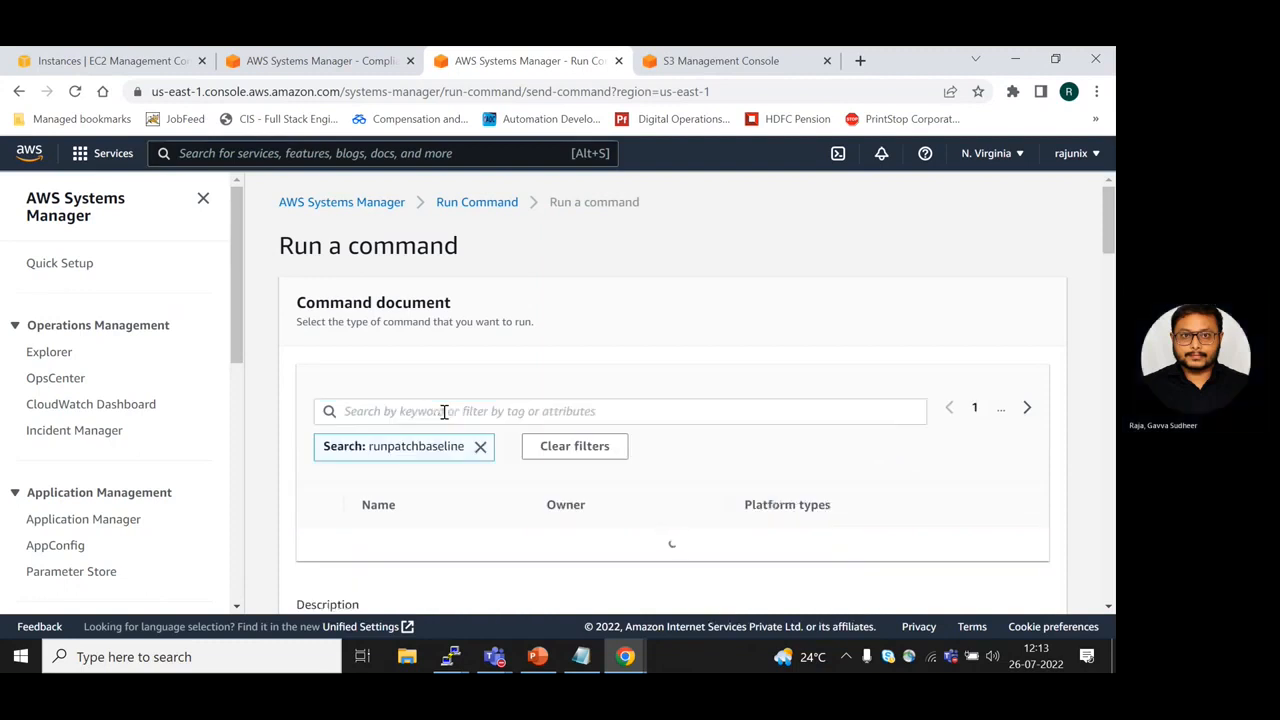
pyautogui.click(318, 544)
# - Set the patch operation to Install in the command parameters
pyautogui.scroll(-3, 433, 523)
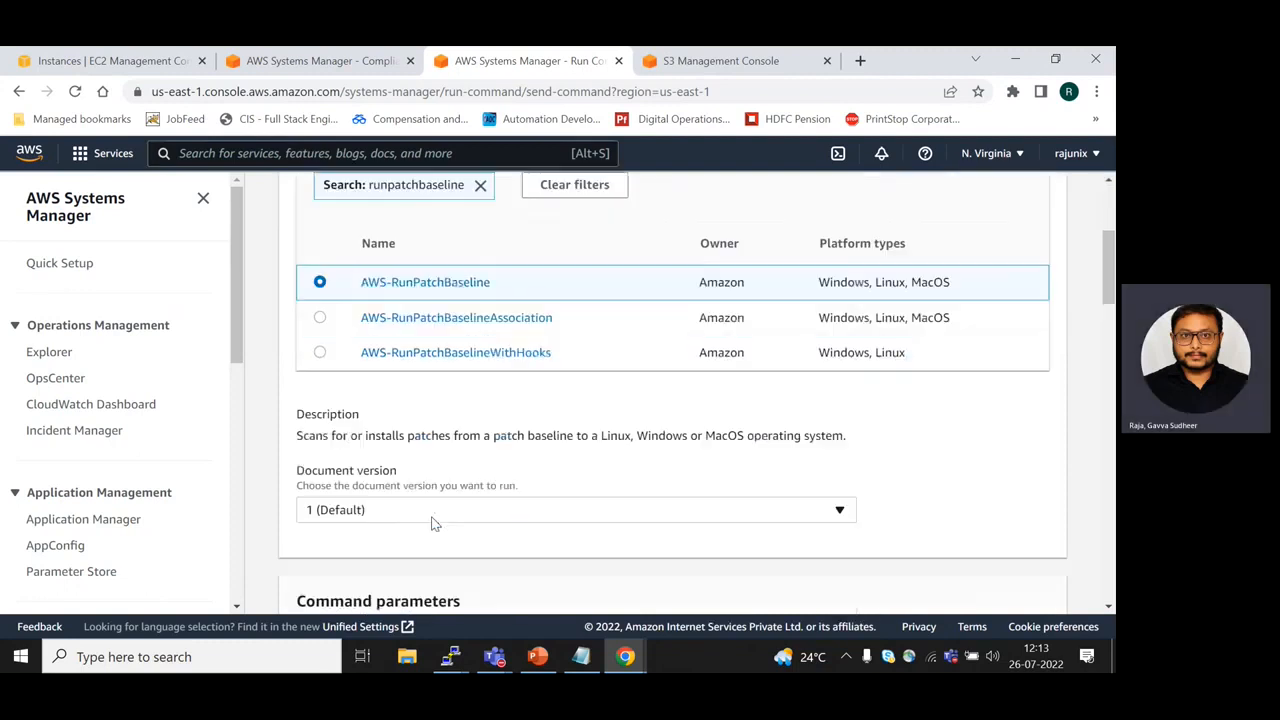
pyautogui.scroll(-4, 433, 523)
pyautogui.click(365, 358)
pyautogui.click(355, 409)
pyautogui.scroll(-3, 456, 466)
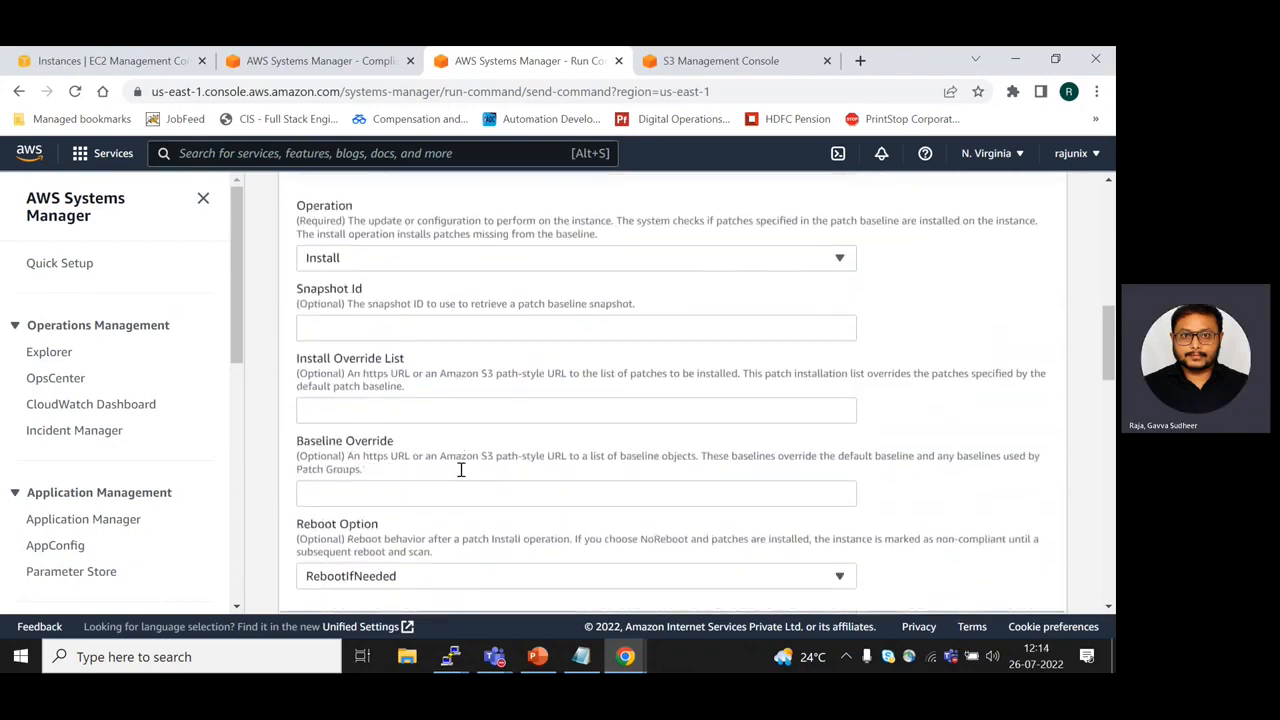
# - Target instances chosen manually and select demowebaml2 and demowebrhel1
pyautogui.scroll(-2, 437, 452)
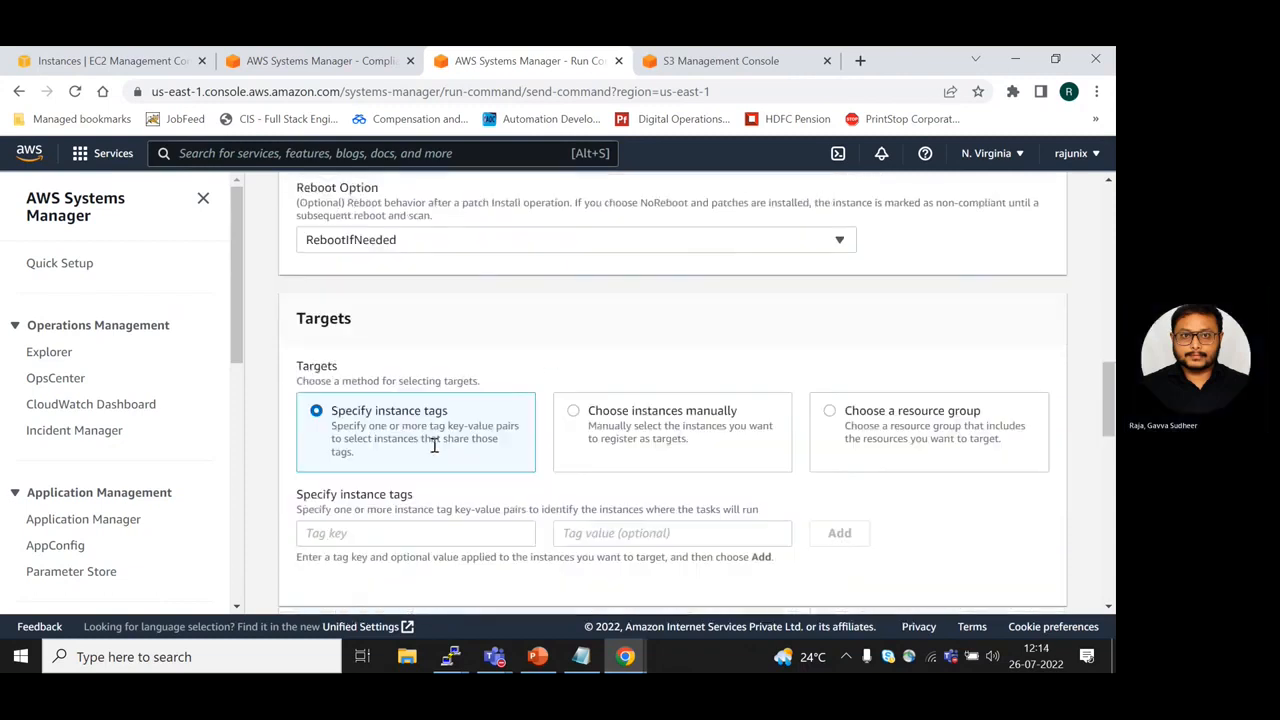
pyautogui.click(563, 400)
pyautogui.scroll(-3, 565, 408)
pyautogui.click(319, 415)
pyautogui.click(319, 476)
# - Write the command output to the S3 bucket patchlogjune2022 and run the patch command
pyautogui.scroll(-3, 537, 430)
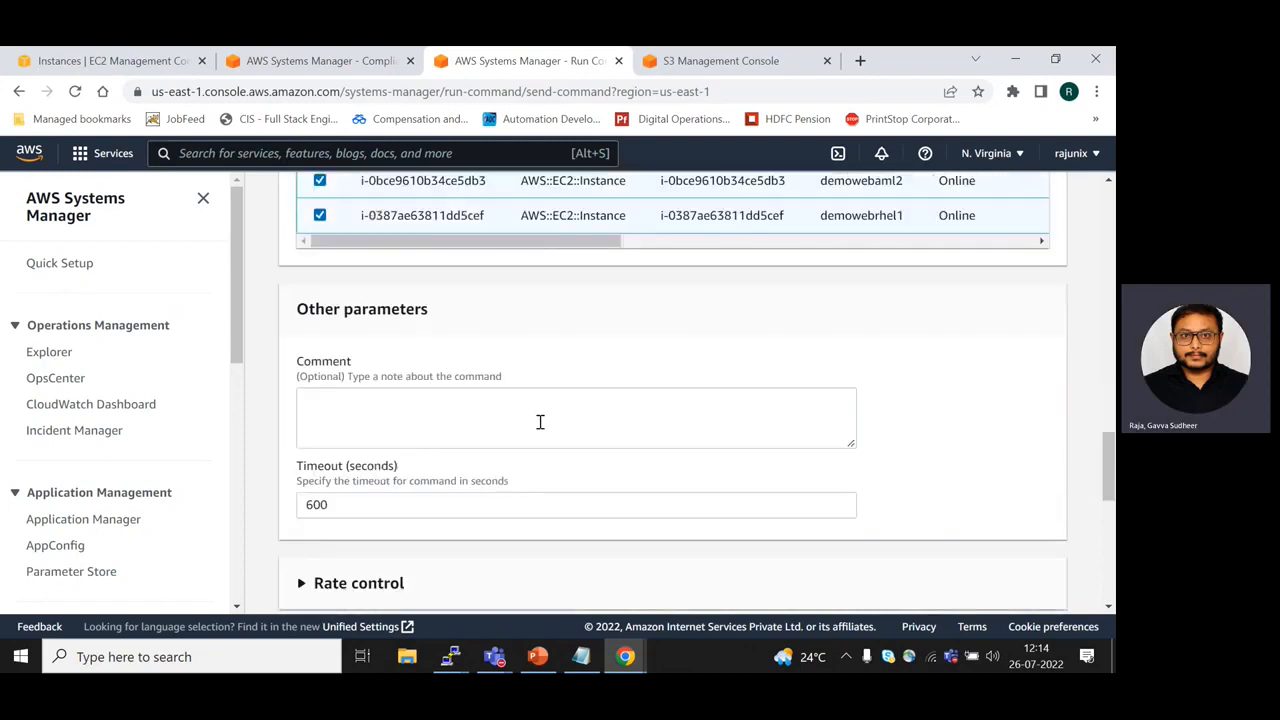
pyautogui.scroll(-5, 540, 425)
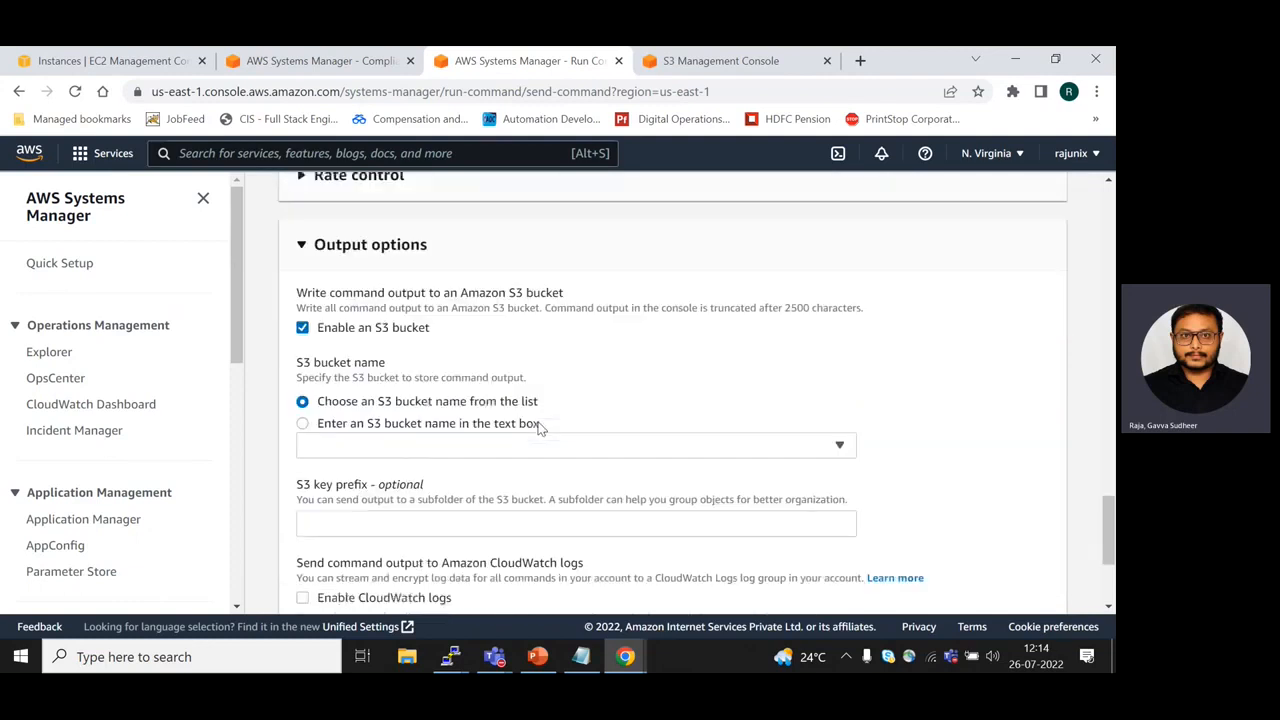
pyautogui.click(471, 416)
pyautogui.click(346, 496)
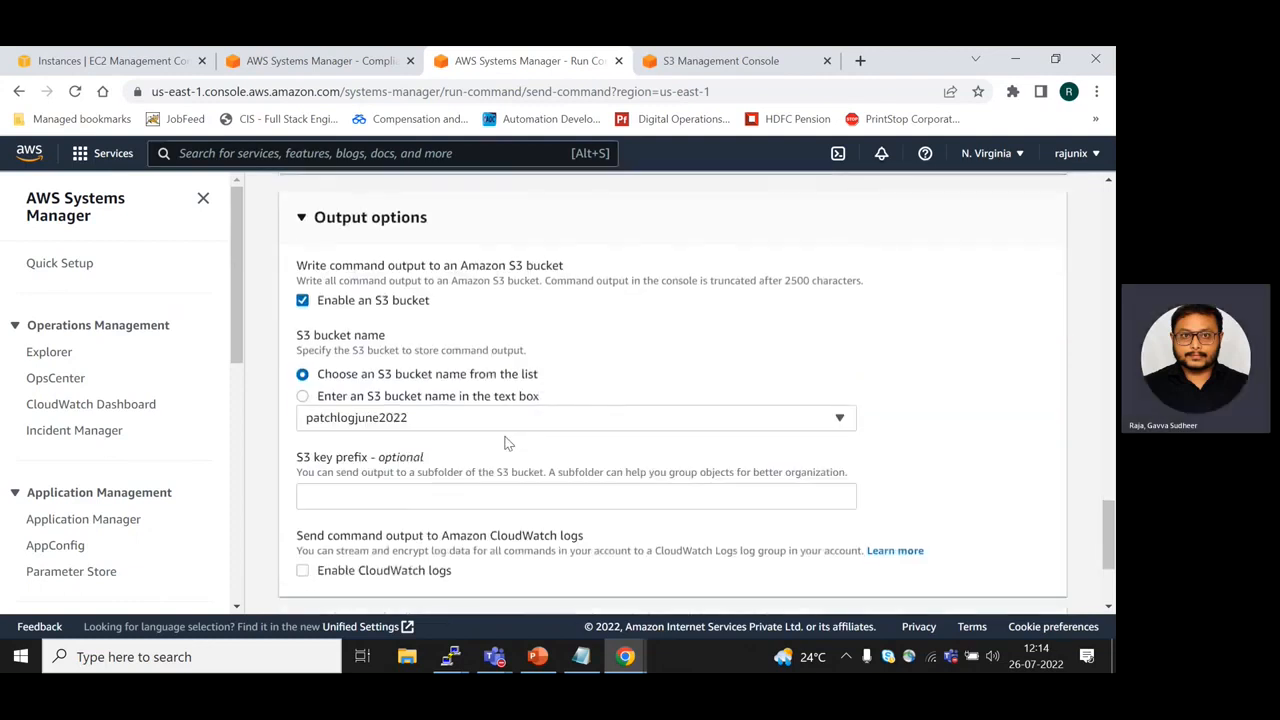
pyautogui.scroll(-2, 410, 435)
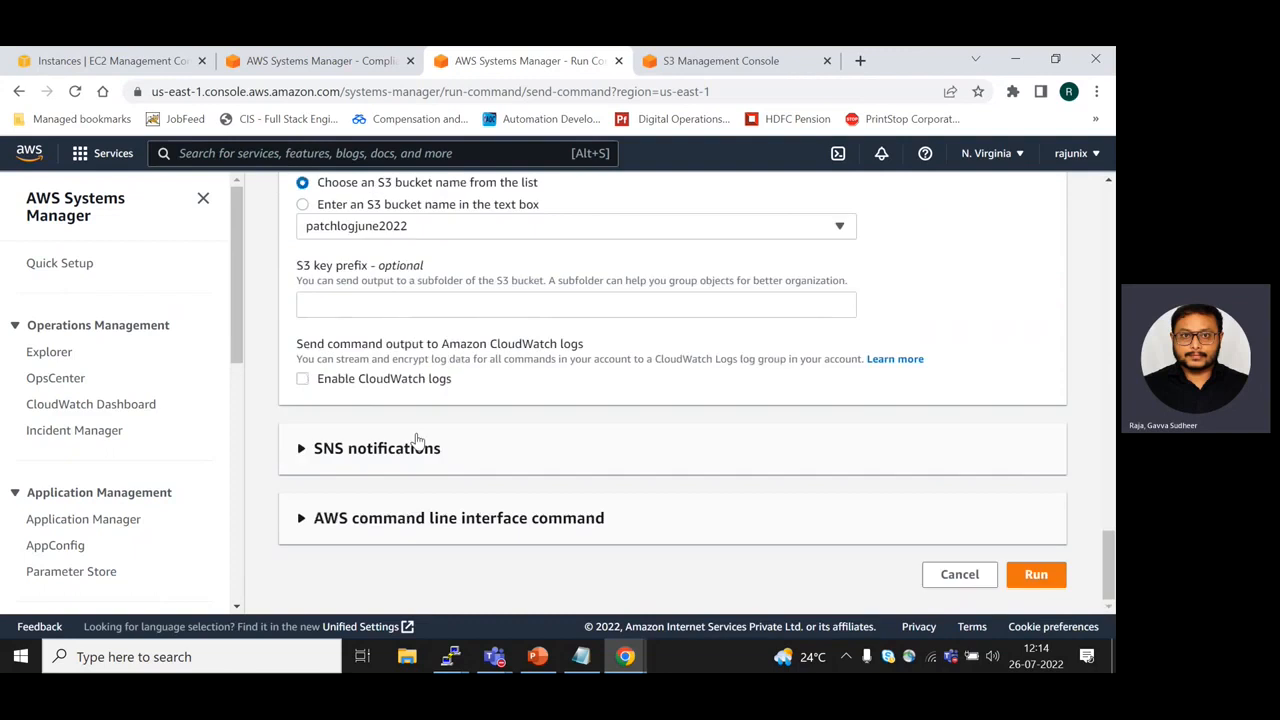
pyautogui.click(1035, 576)
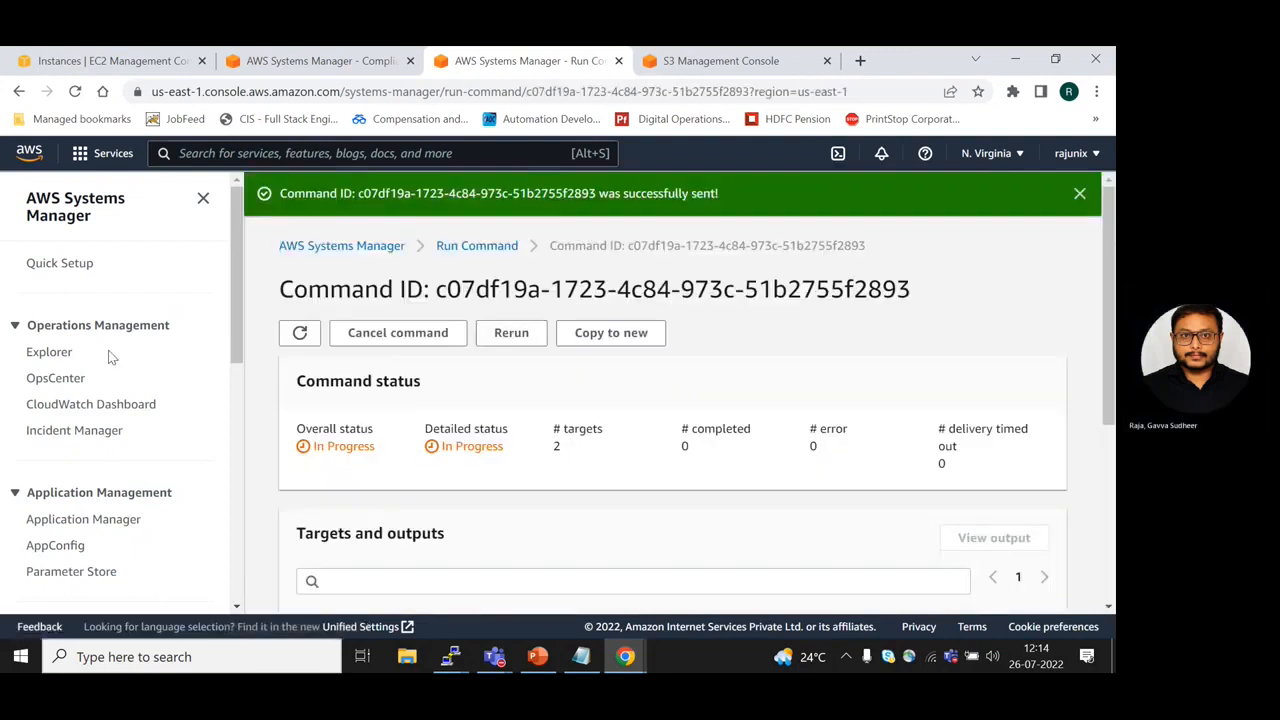
# - Refresh the command status, then check the reboot broadcast and the earlier kernel version in the Amazon Linux 2 terminal session
pyautogui.click(294, 339)
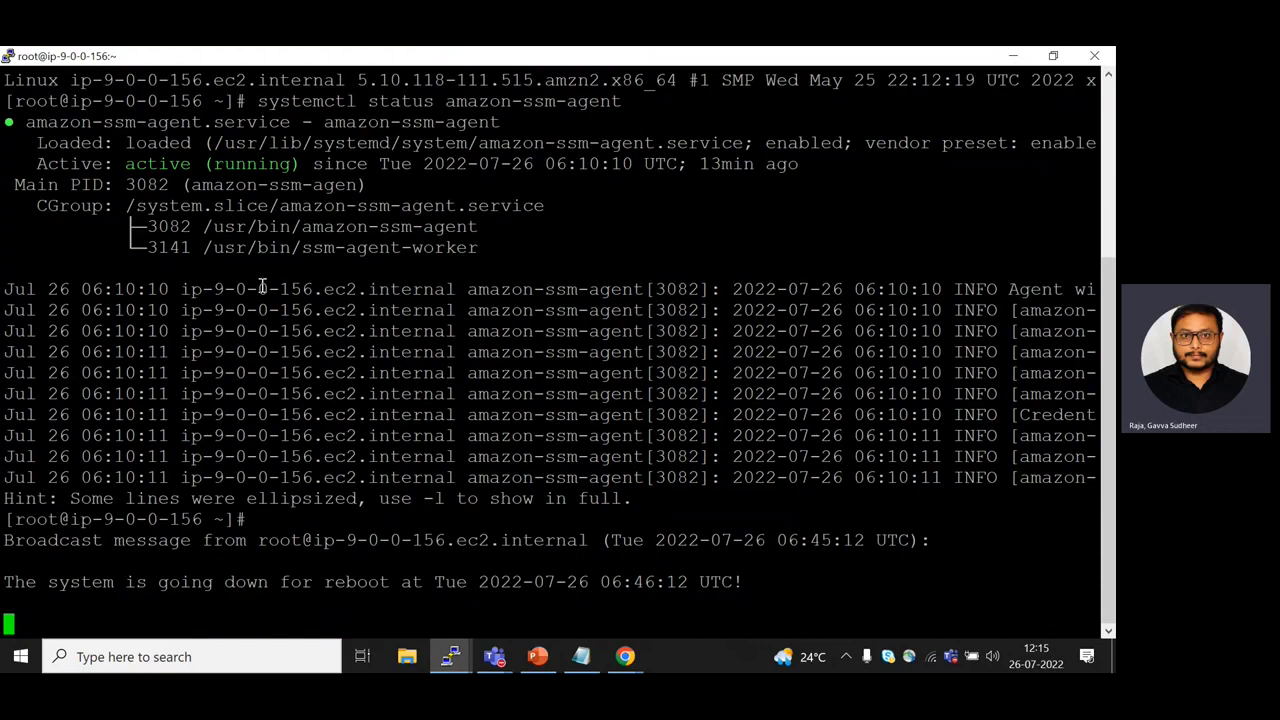
pyautogui.moveTo(25, 583); pyautogui.dragTo(547, 598)
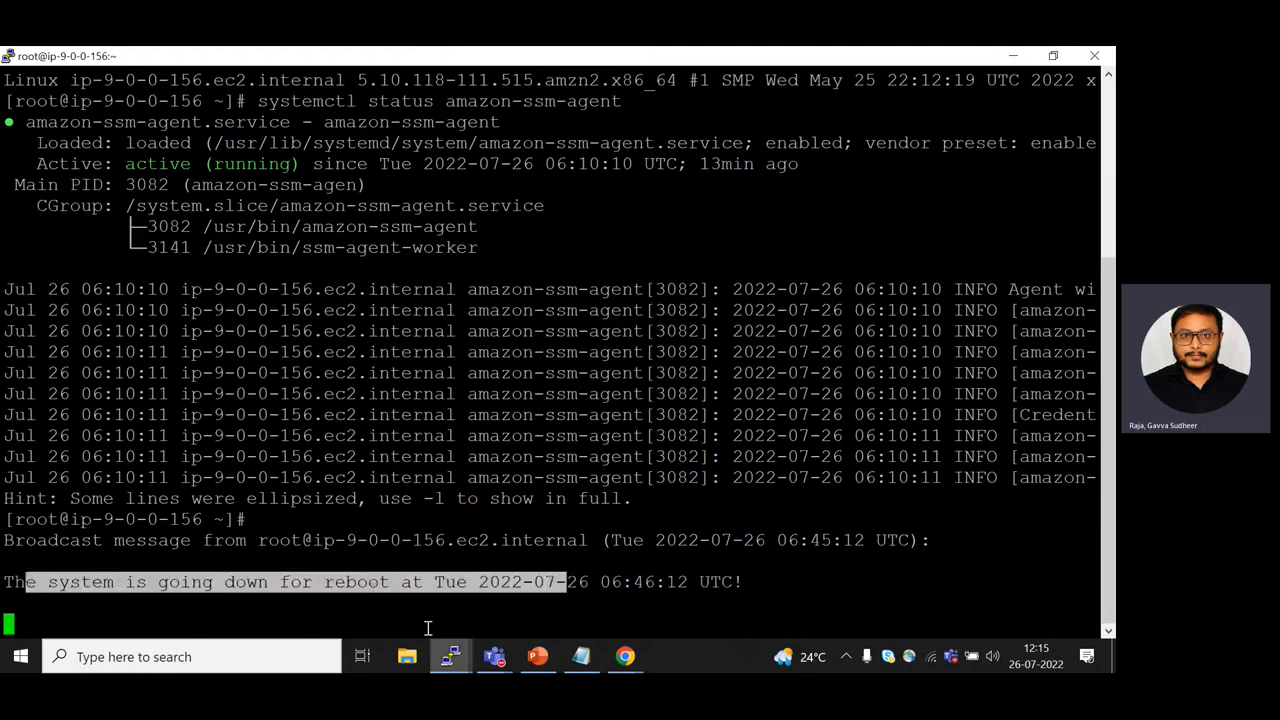
pyautogui.click(258, 505)
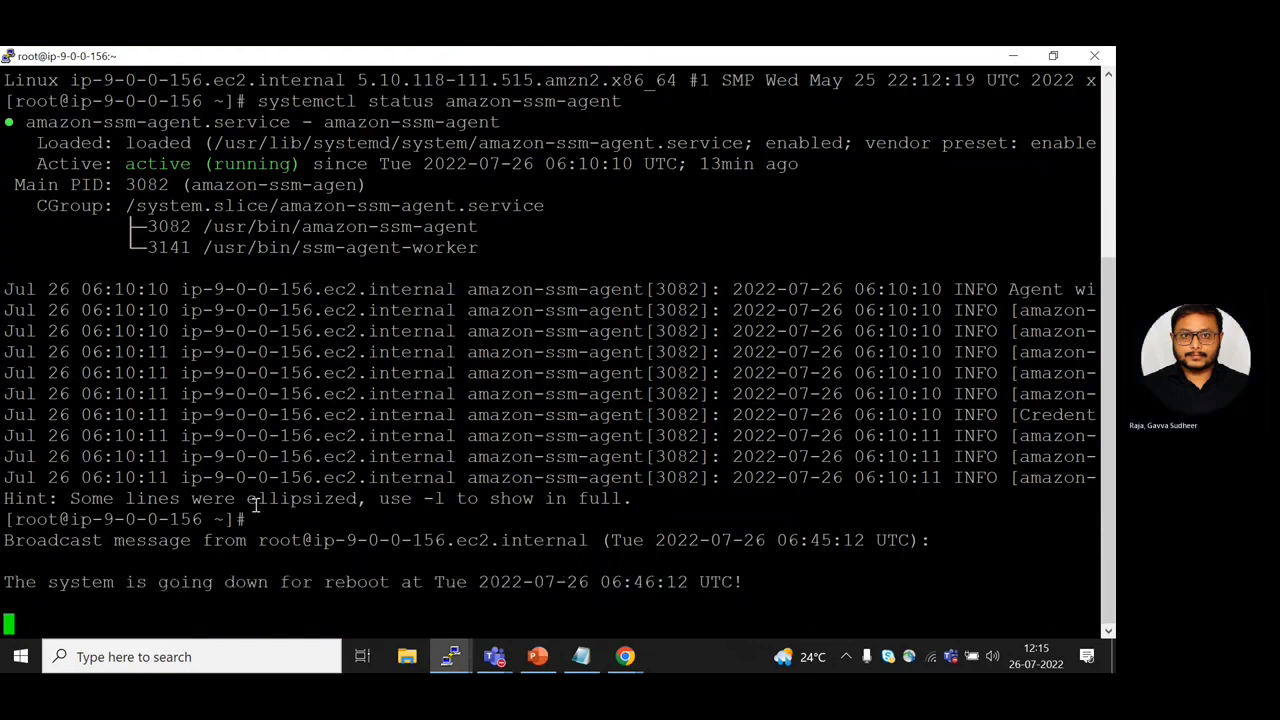
pyautogui.doubleClick(516, 82)
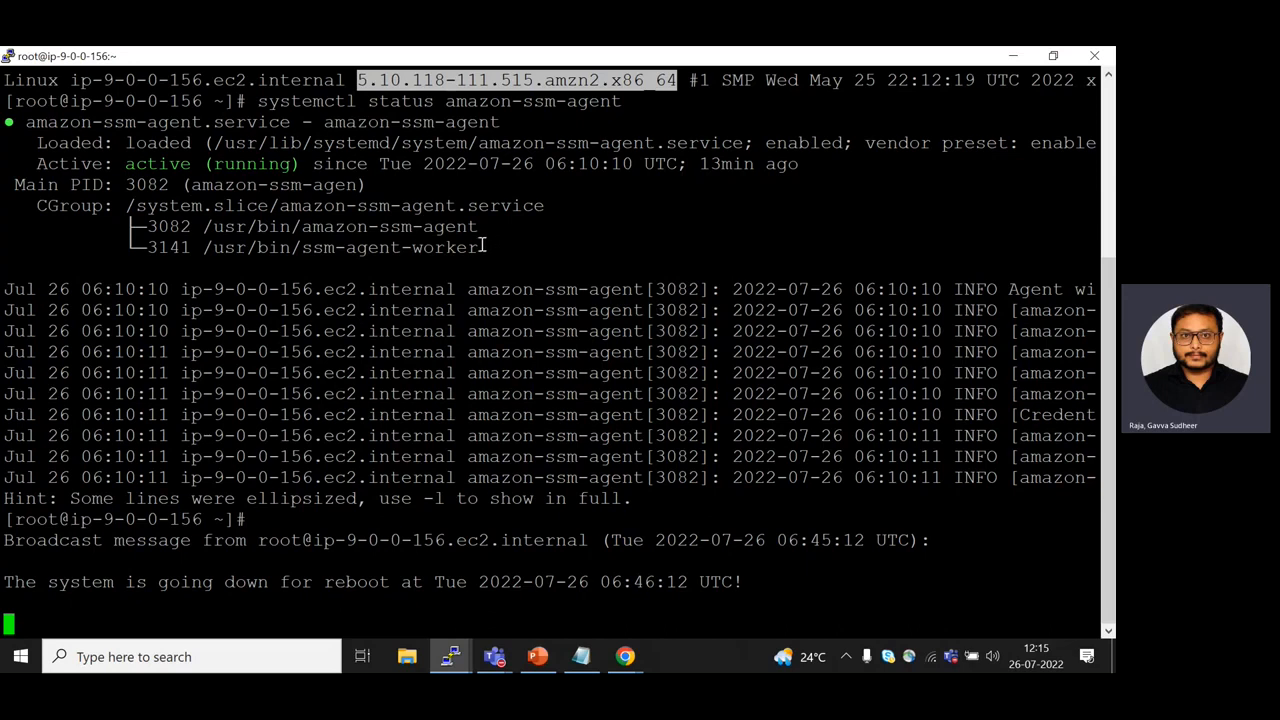
pyautogui.click(1014, 54)
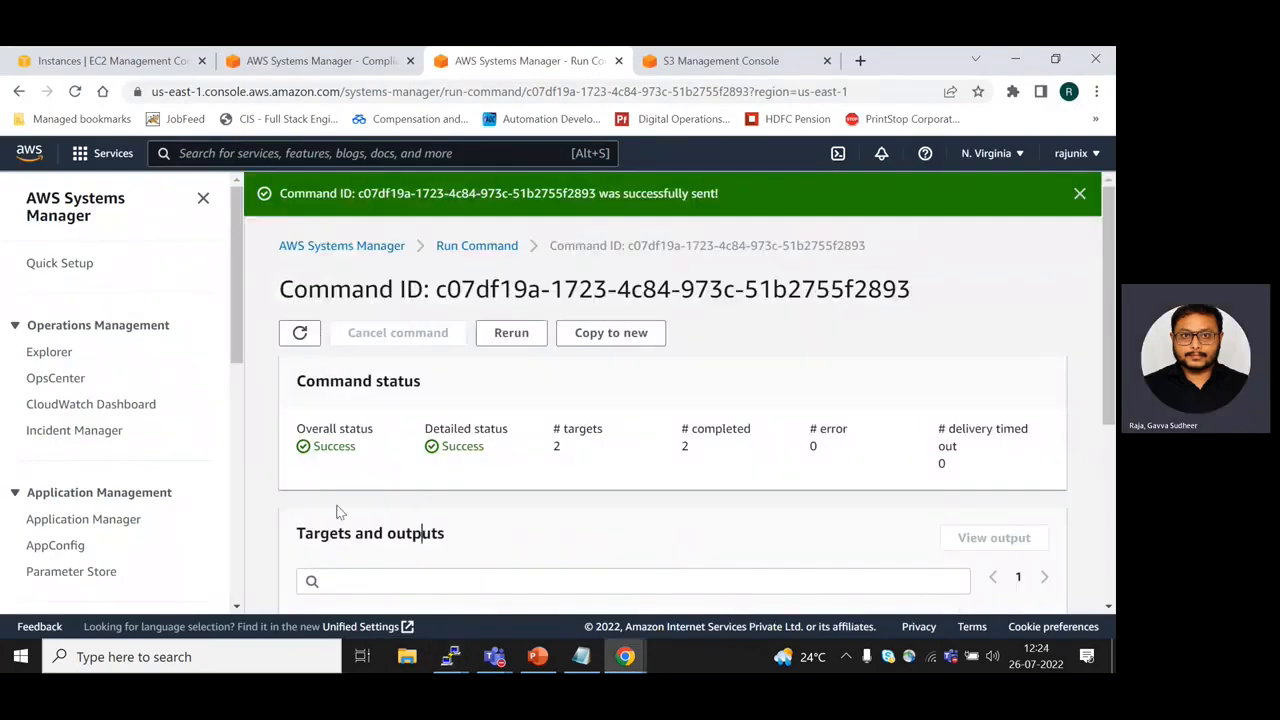
# - Review the finished command's overall status, target and completed counts, and the status of each target instance
pyautogui.moveTo(316, 447); pyautogui.dragTo(365, 463)
pyautogui.scroll(-1, 365, 463)
pyautogui.moveTo(554, 362); pyautogui.dragTo(574, 364)
pyautogui.click(689, 360)
pyautogui.doubleClick(689, 360)
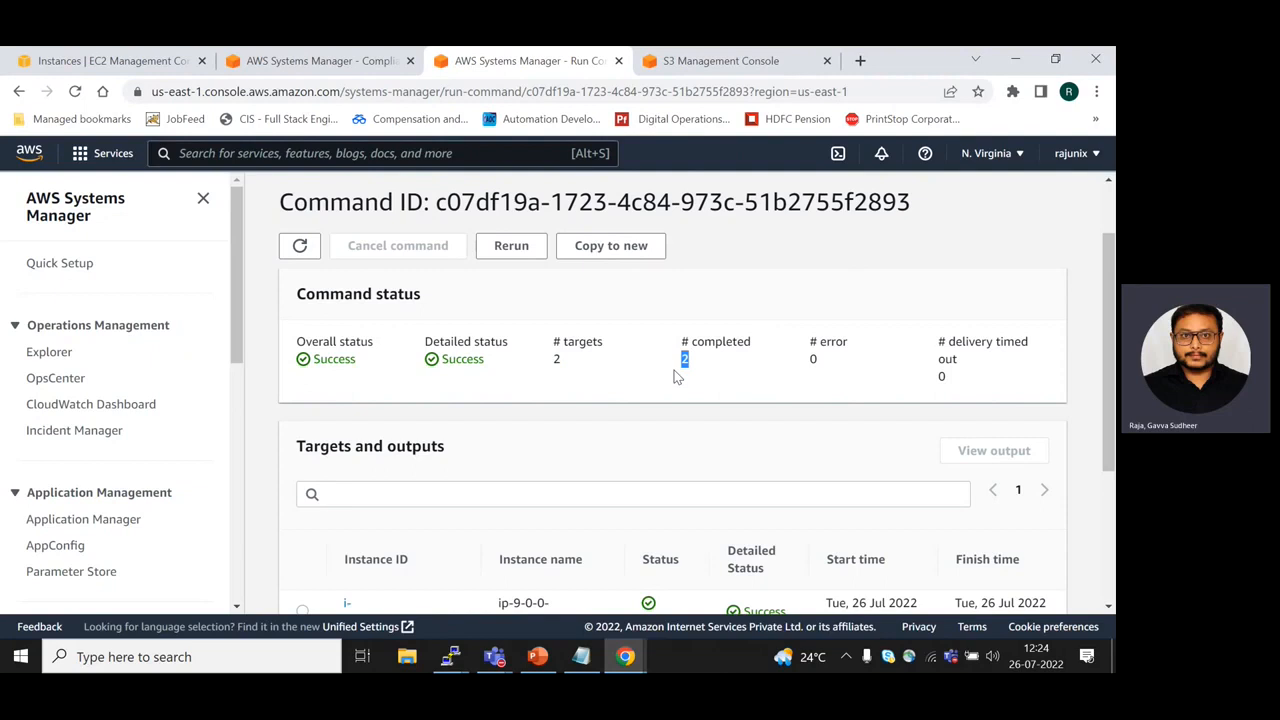
pyautogui.scroll(-2, 675, 378)
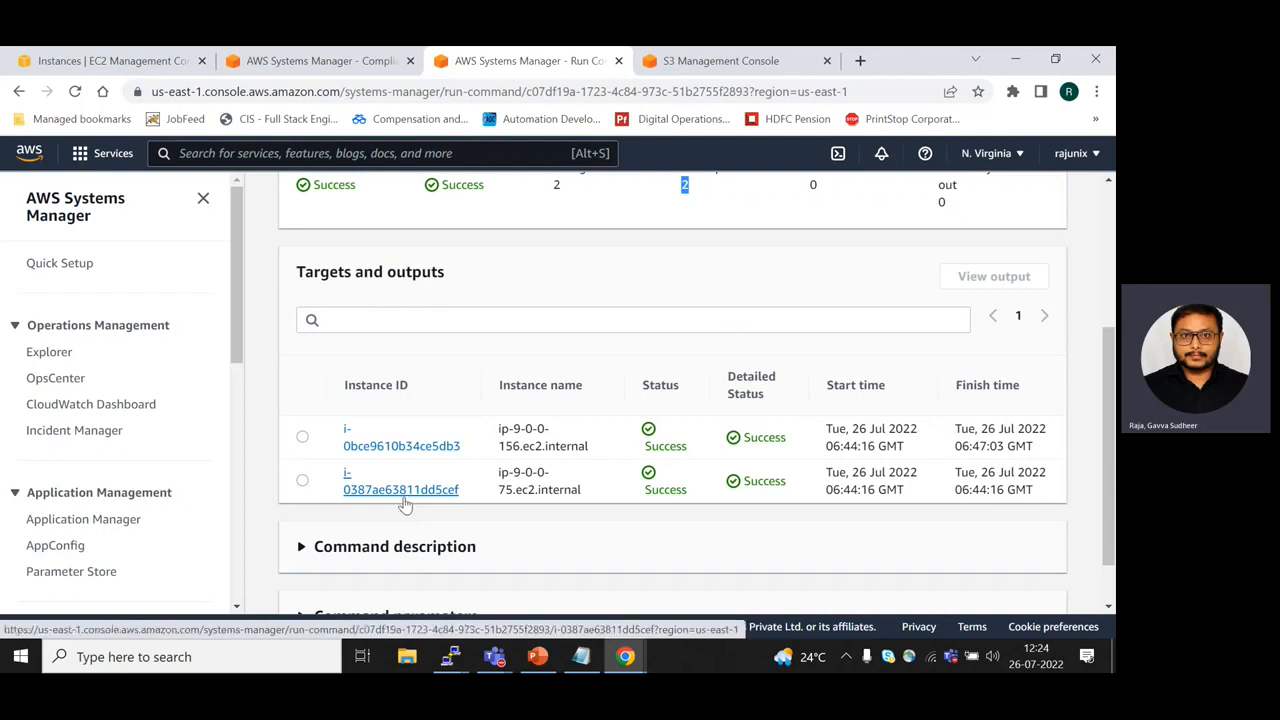
pyautogui.scroll(-1, 405, 505)
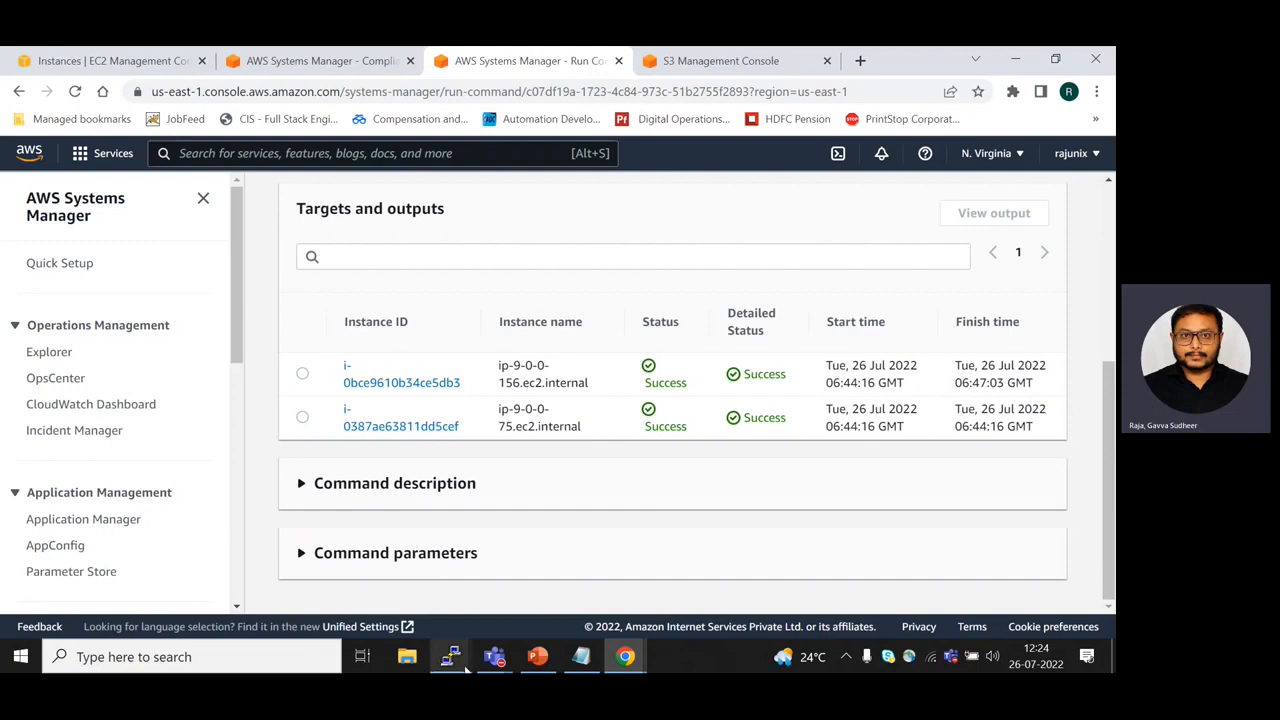
# - Switch to the PuTTY session of the Amazon Linux 2 instance and query its kernel with uname -a
pyautogui.moveTo(451, 660)
pyautogui.click(279, 598)
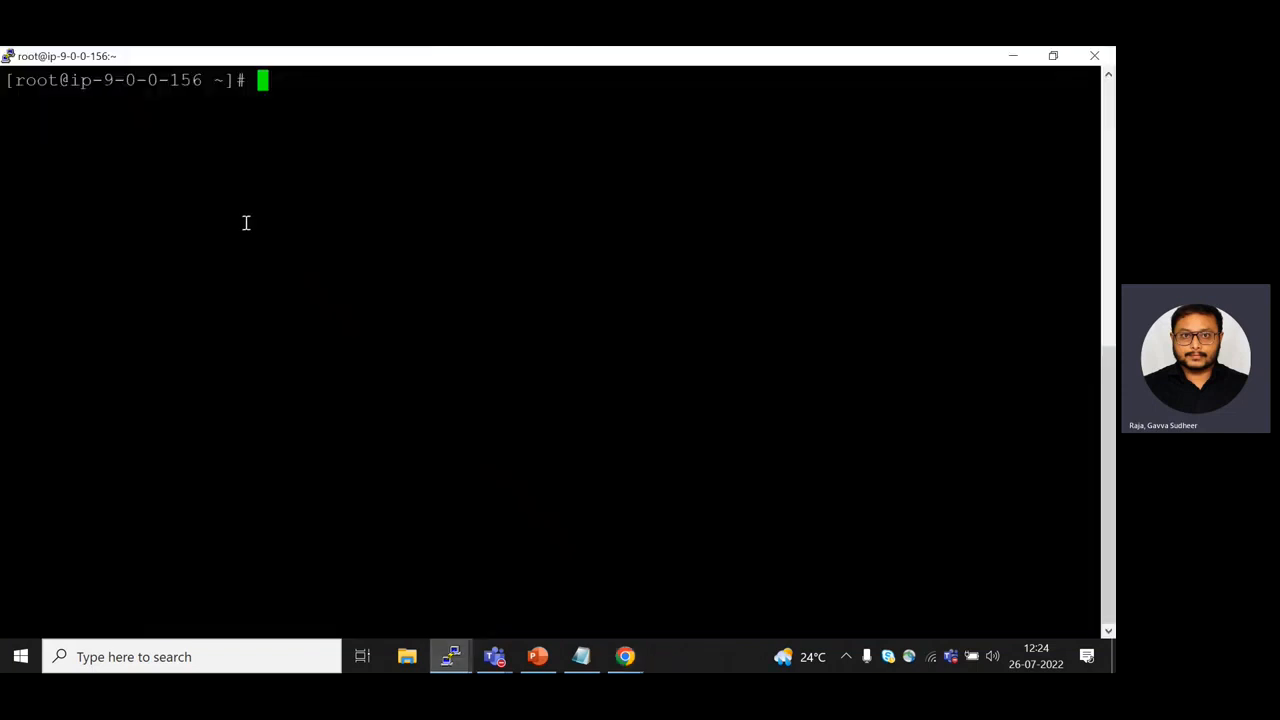
pyautogui.write('uname -a')
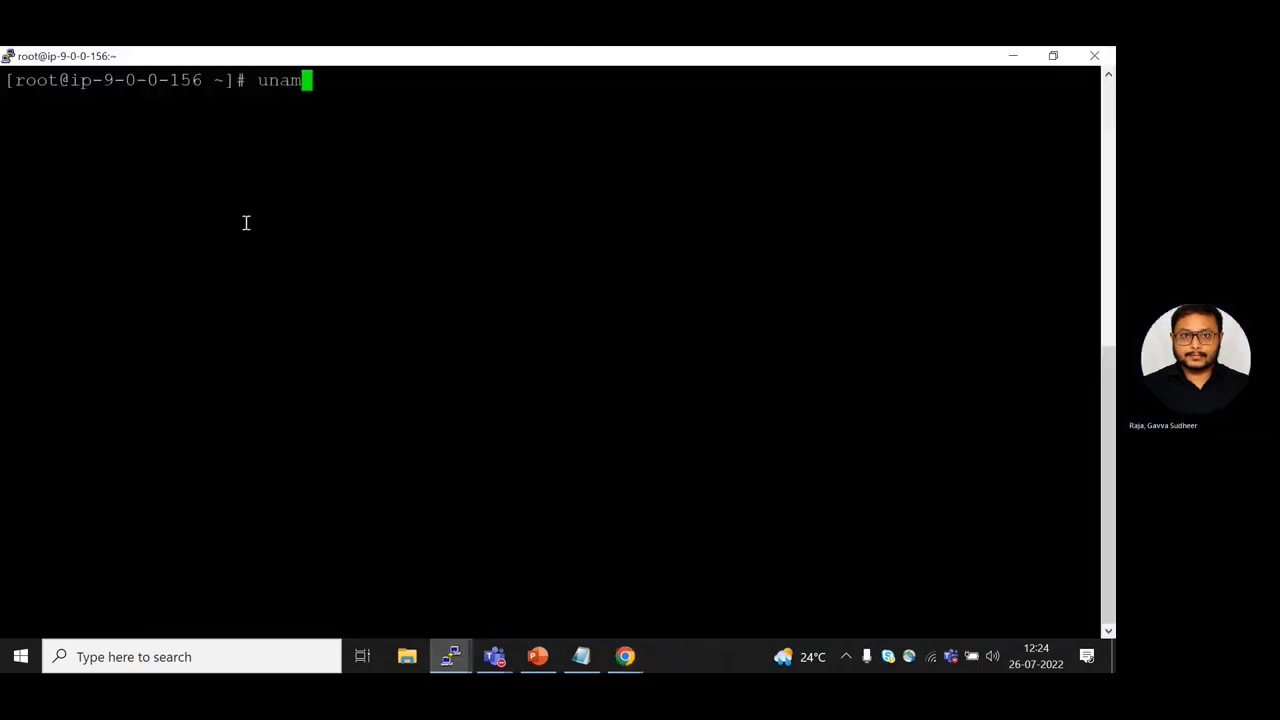
pyautogui.press('Return')
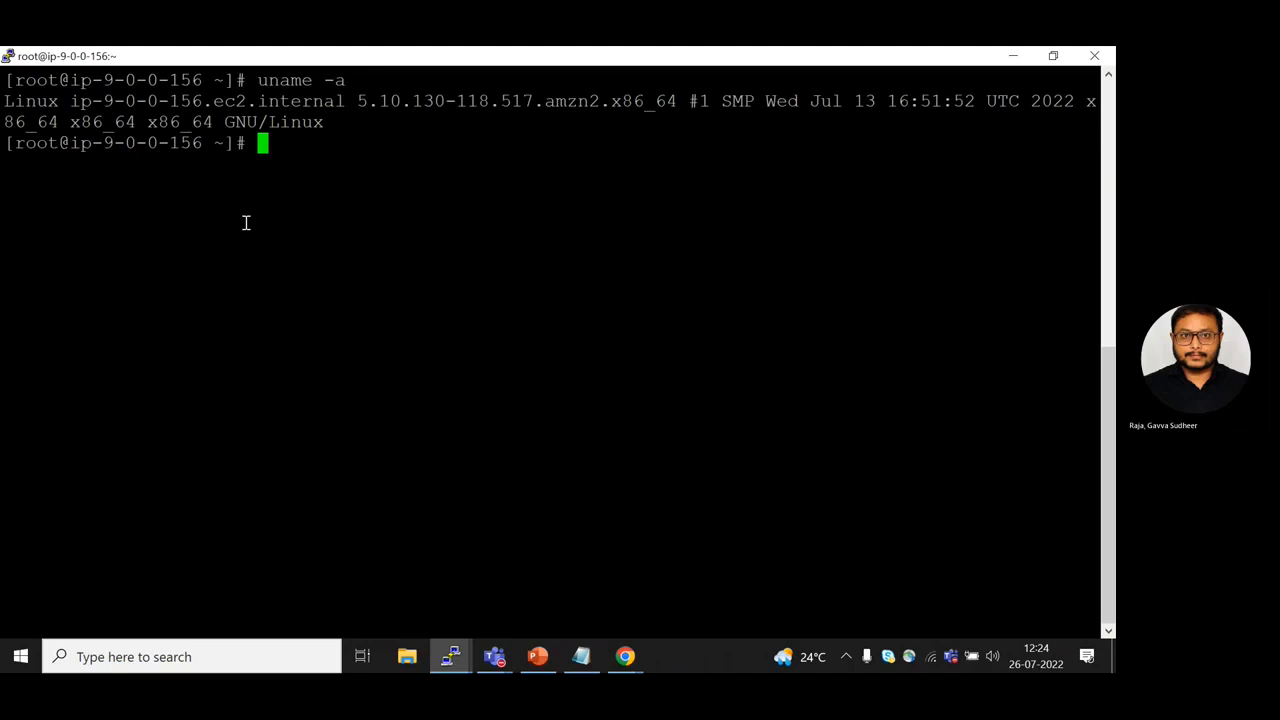
# - Copy kernel version 5.10.130-118.517.amzn2.x86_64 to the end of the amazon linux2 line in Notepad and compare it with the earlier version
pyautogui.doubleClick(403, 100)
pyautogui.click(581, 656)
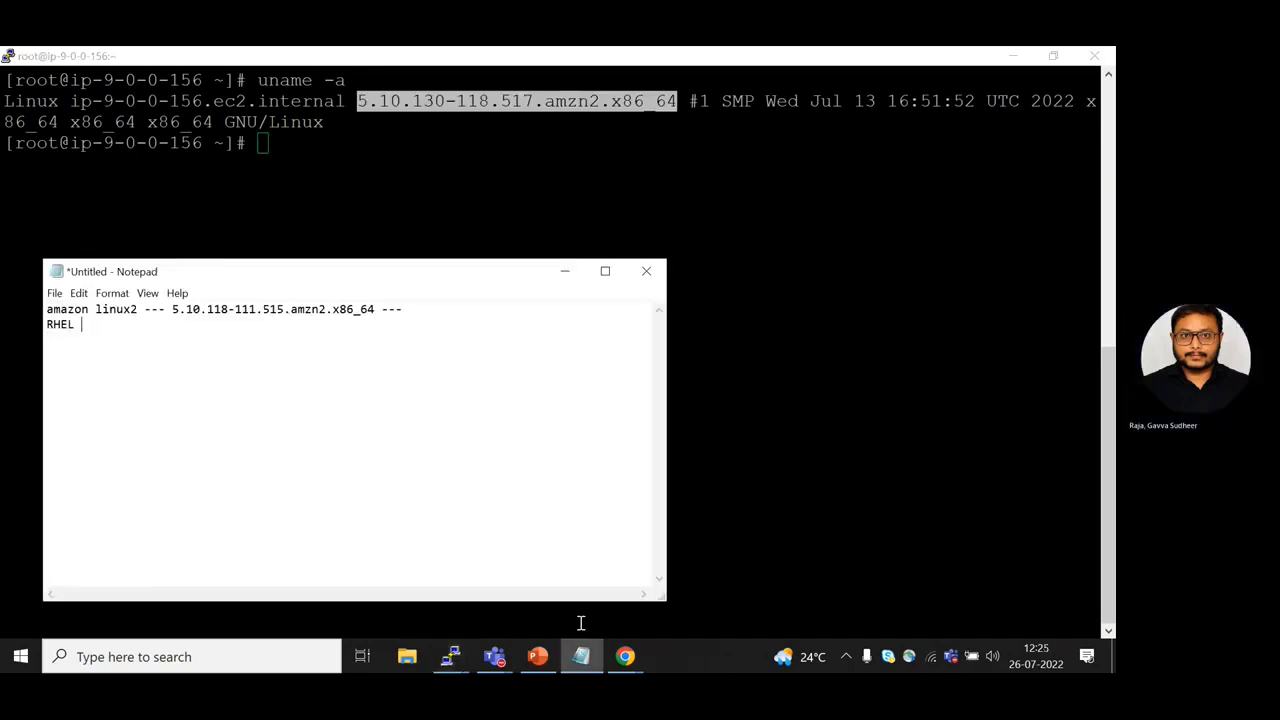
pyautogui.click(431, 306)
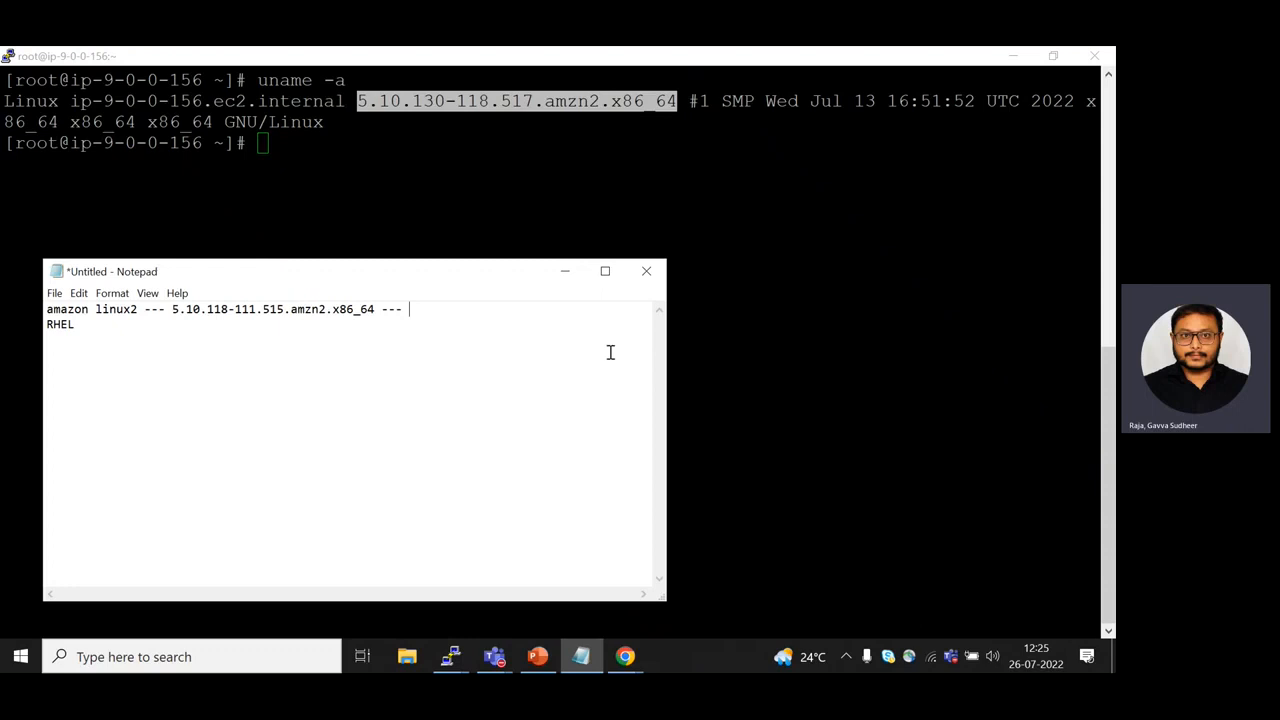
pyautogui.write('5.10.130-118.517.amzn2.x86_64')
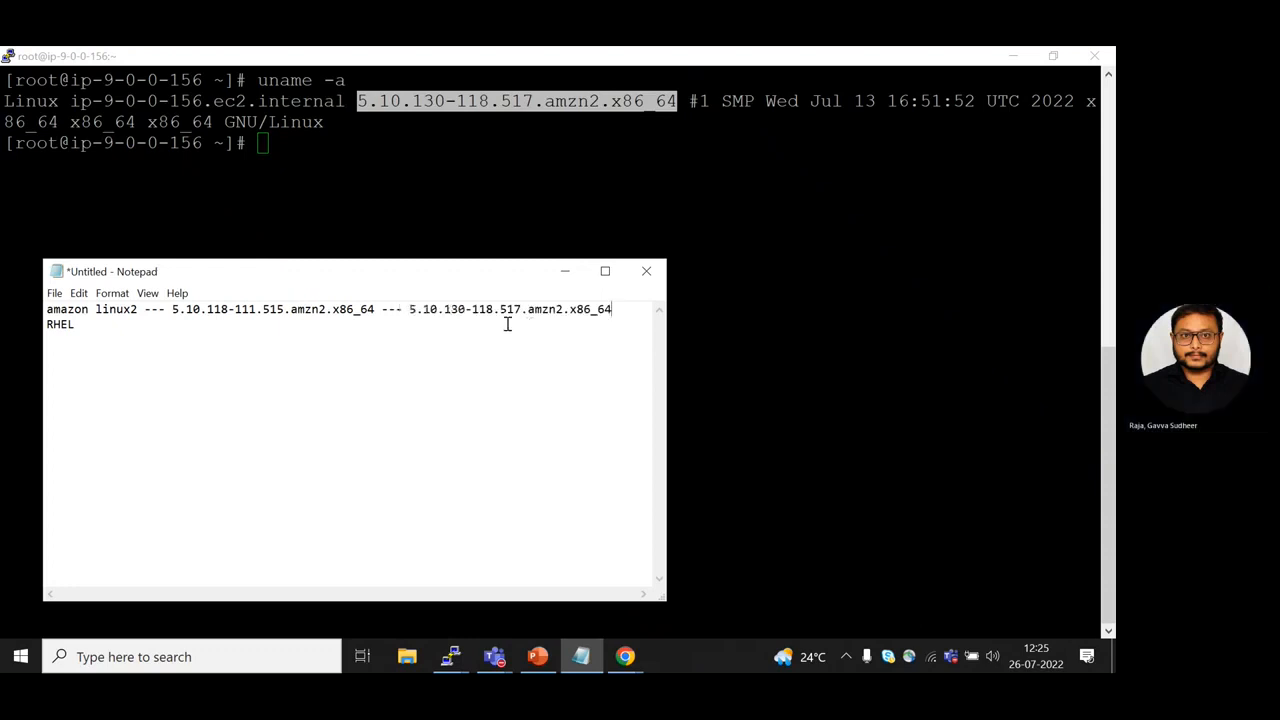
pyautogui.doubleClick(268, 309)
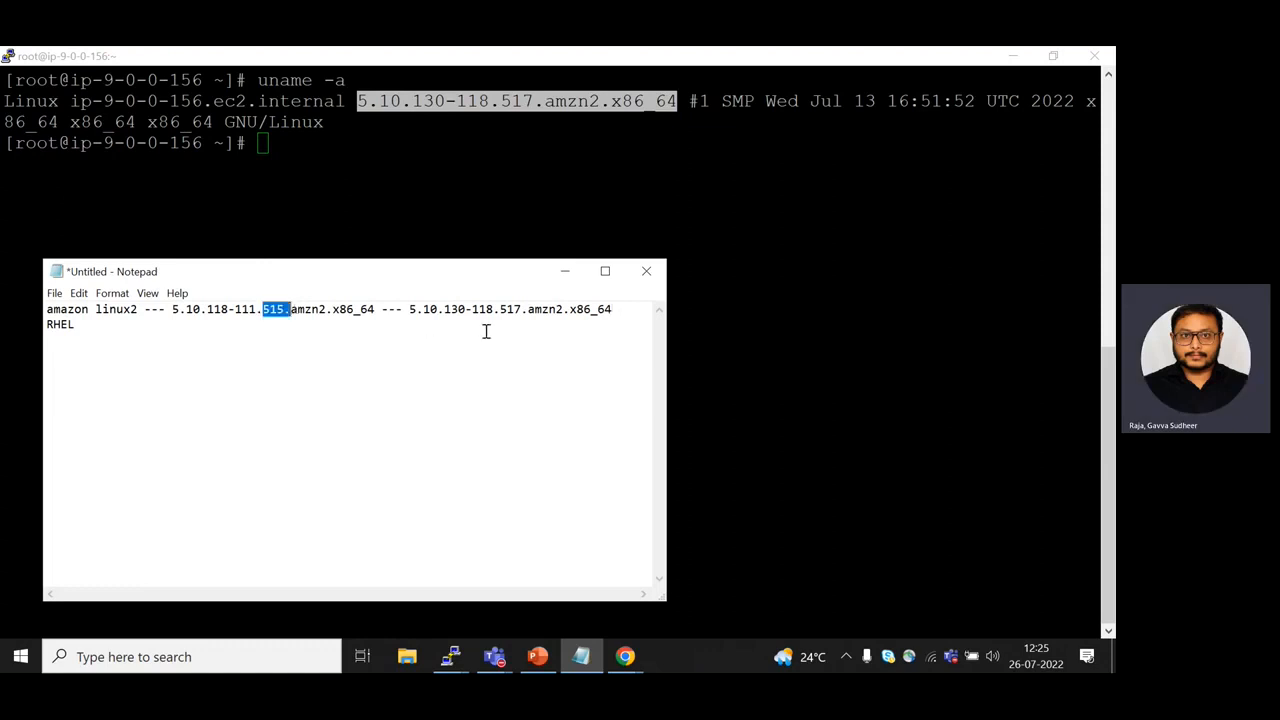
pyautogui.moveTo(500, 314); pyautogui.dragTo(523, 311)
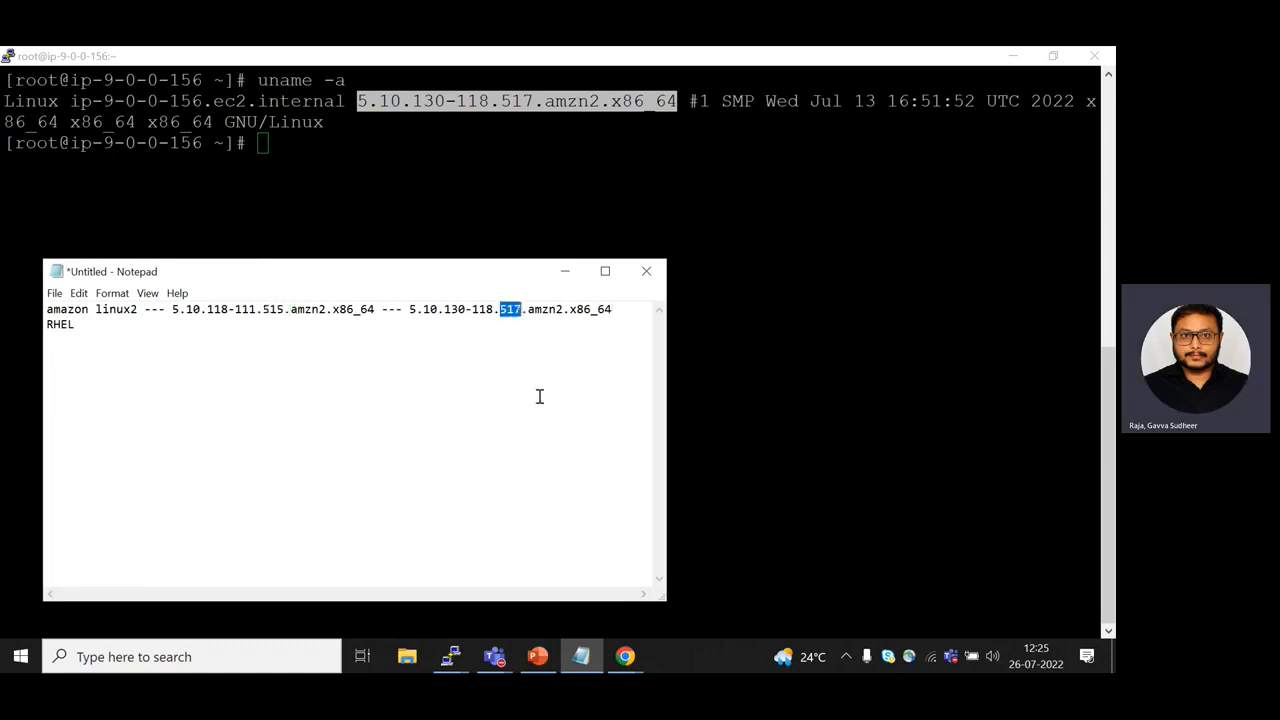
# - Run yum history and uptime in the Amazon Linux 2 terminal to check the patch transactions and time since reboot
pyautogui.click(325, 219)
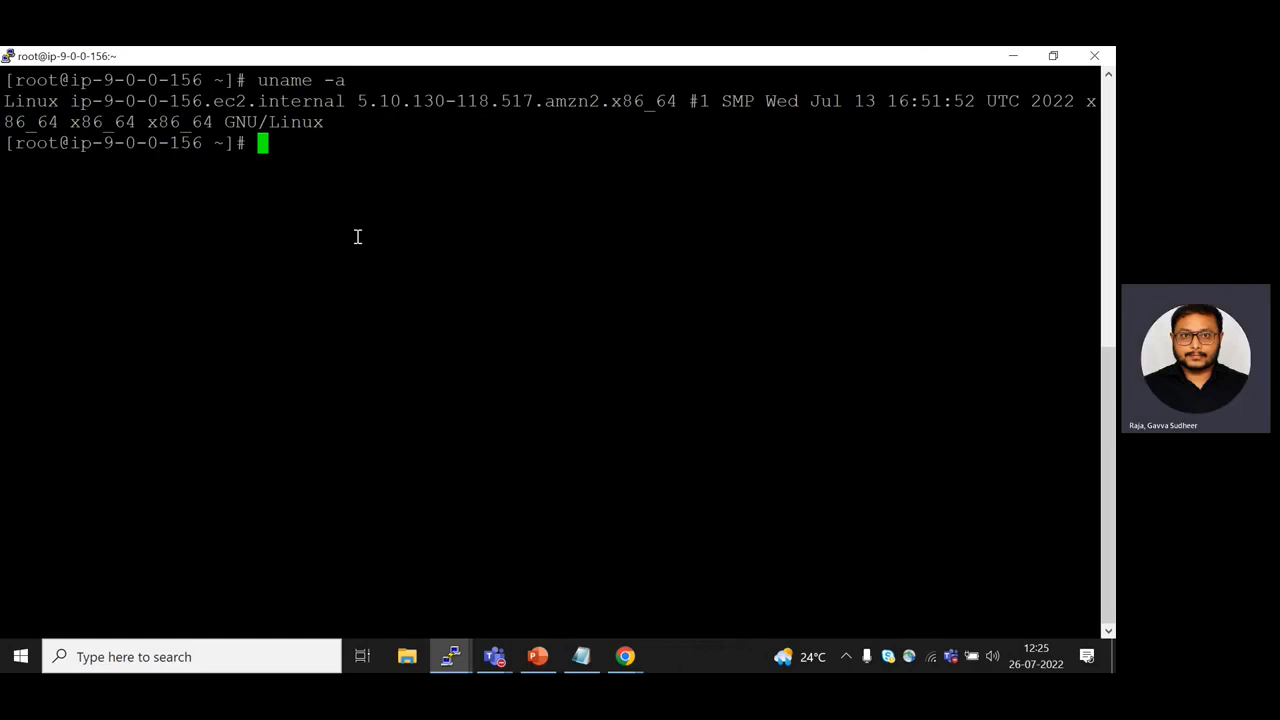
pyautogui.write('yum history')
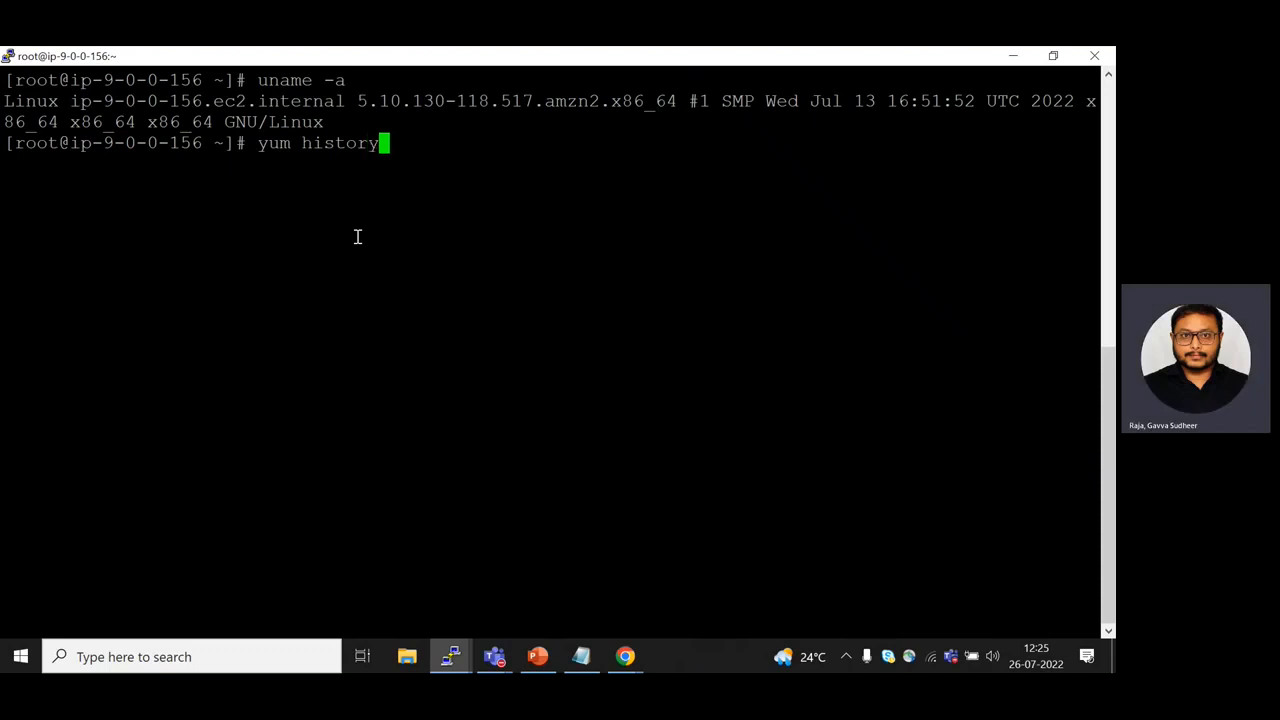
pyautogui.press('Return')
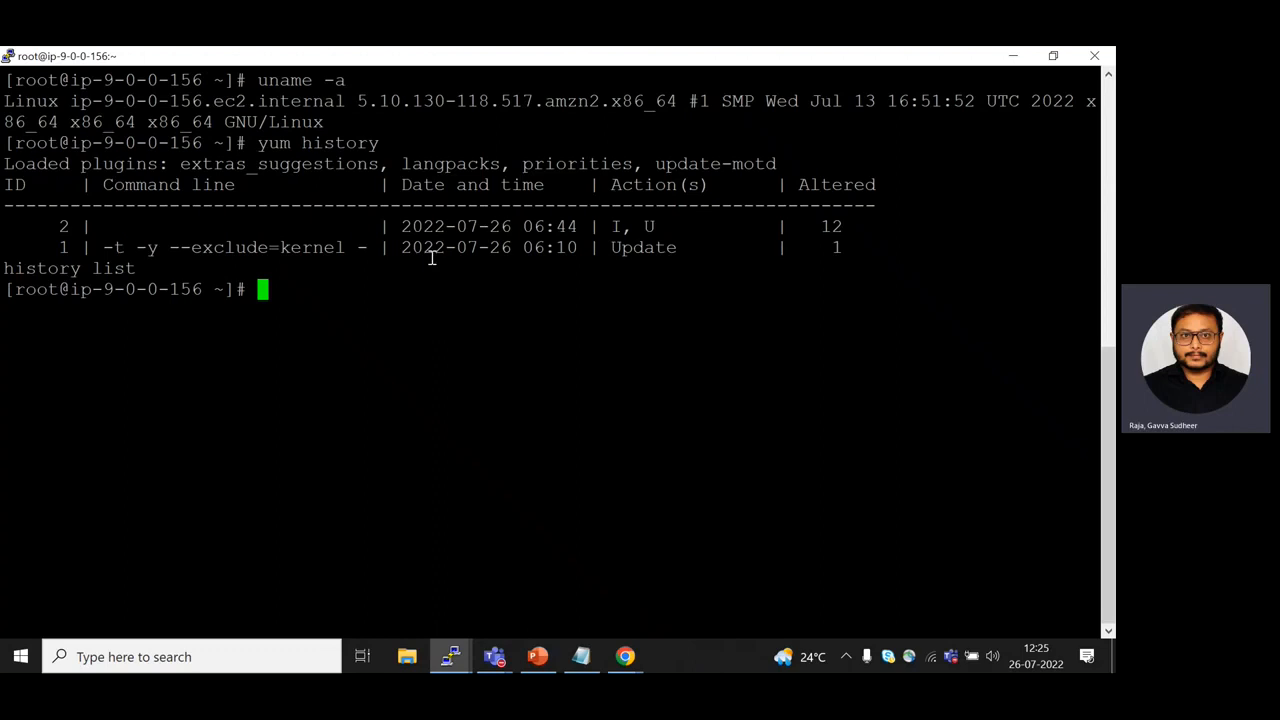
pyautogui.write('uptime')
pyautogui.press('Return')
pyautogui.moveTo(115, 317); pyautogui.dragTo(187, 310)
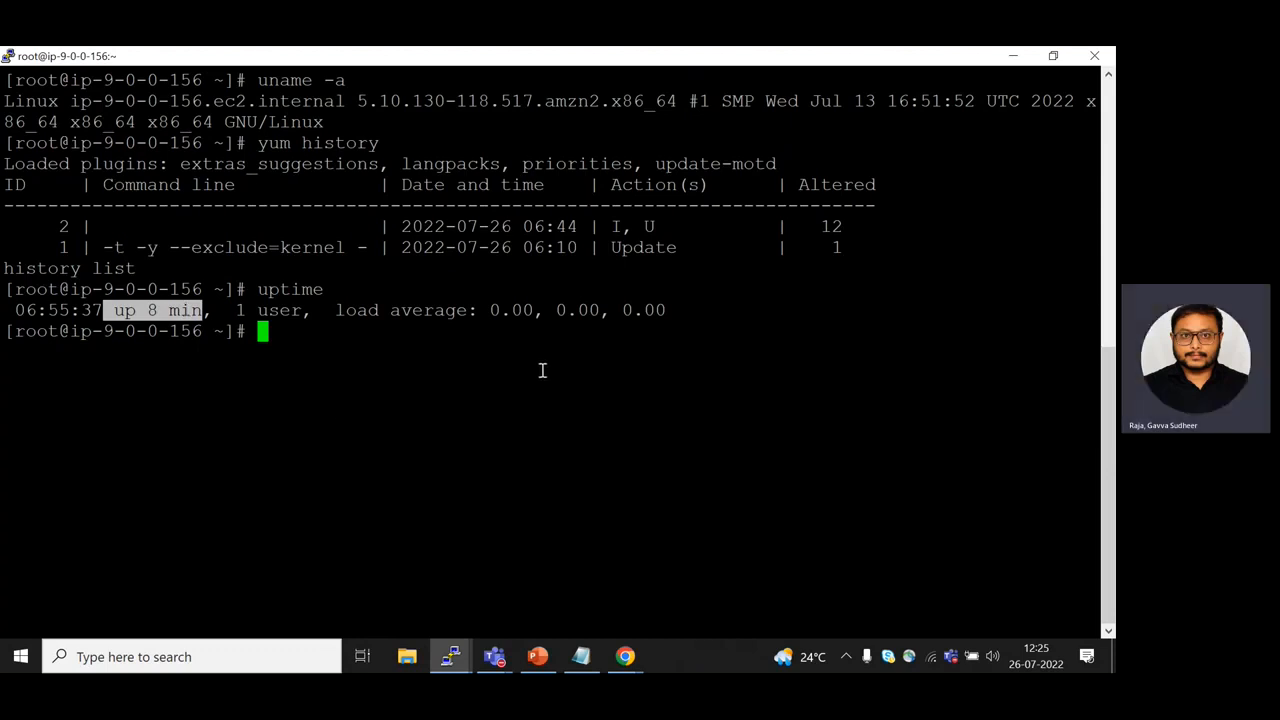
# - Switch to the RHEL instance's PuTTY session and query its running and installed kernels with uname -a and rpm -qa |grep kernel
pyautogui.moveTo(423, 224); pyautogui.dragTo(838, 224)
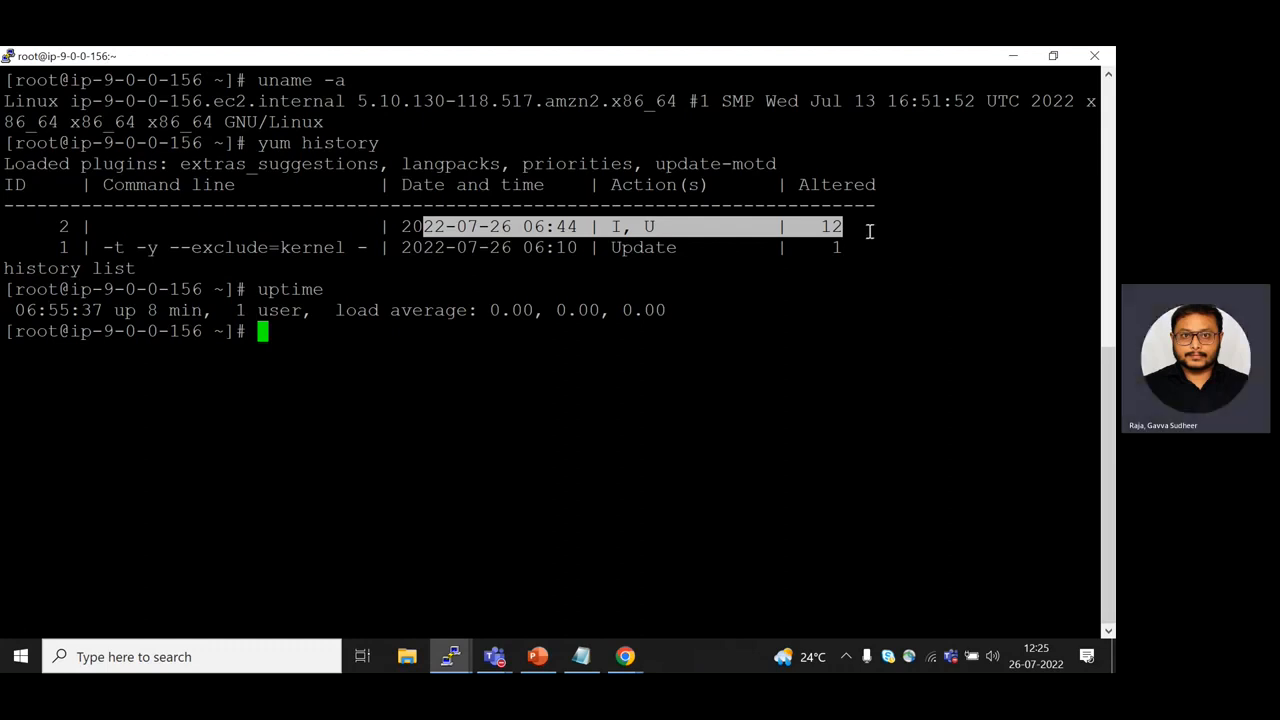
pyautogui.click(573, 326)
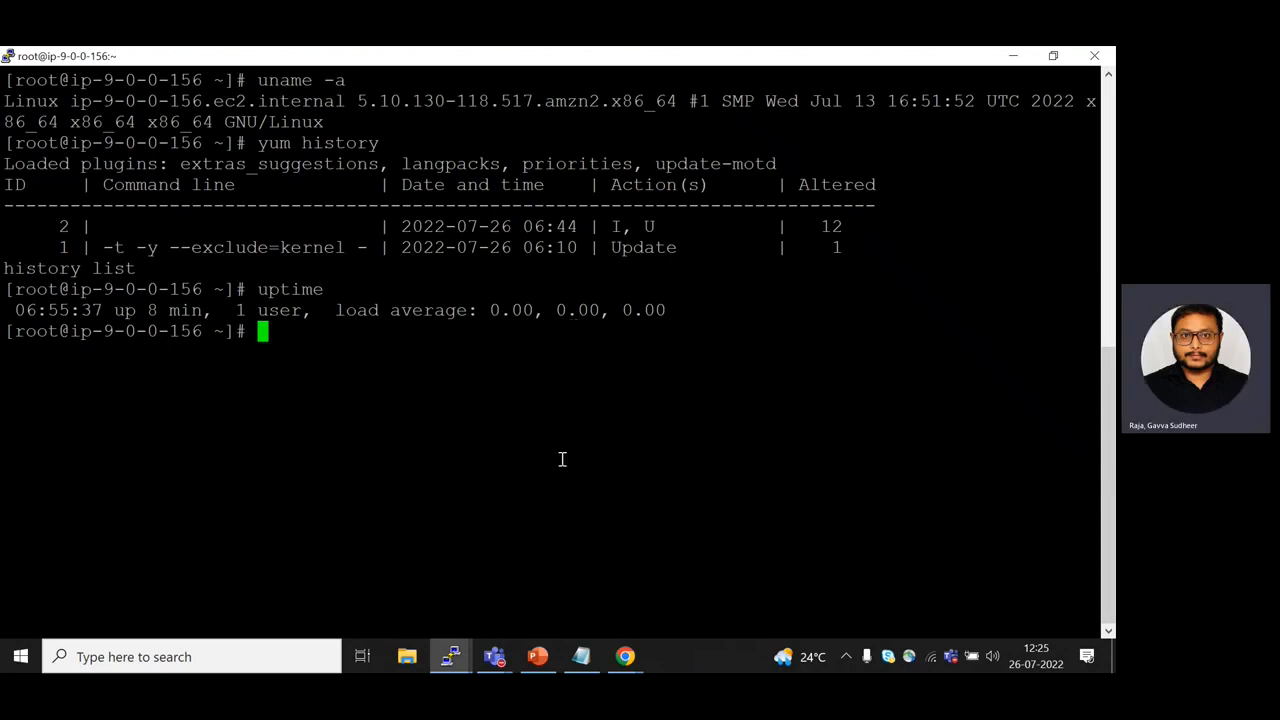
pyautogui.moveTo(450, 656)
pyautogui.click(443, 602)
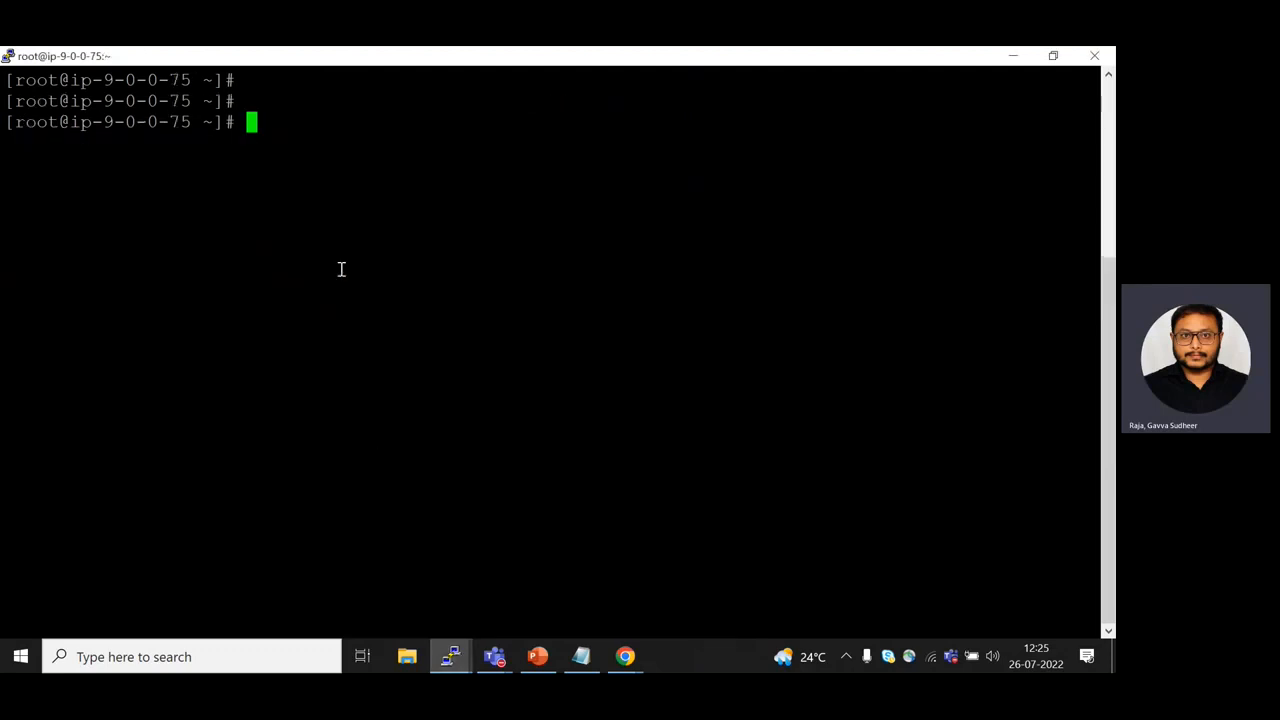
pyautogui.write('uname -a')
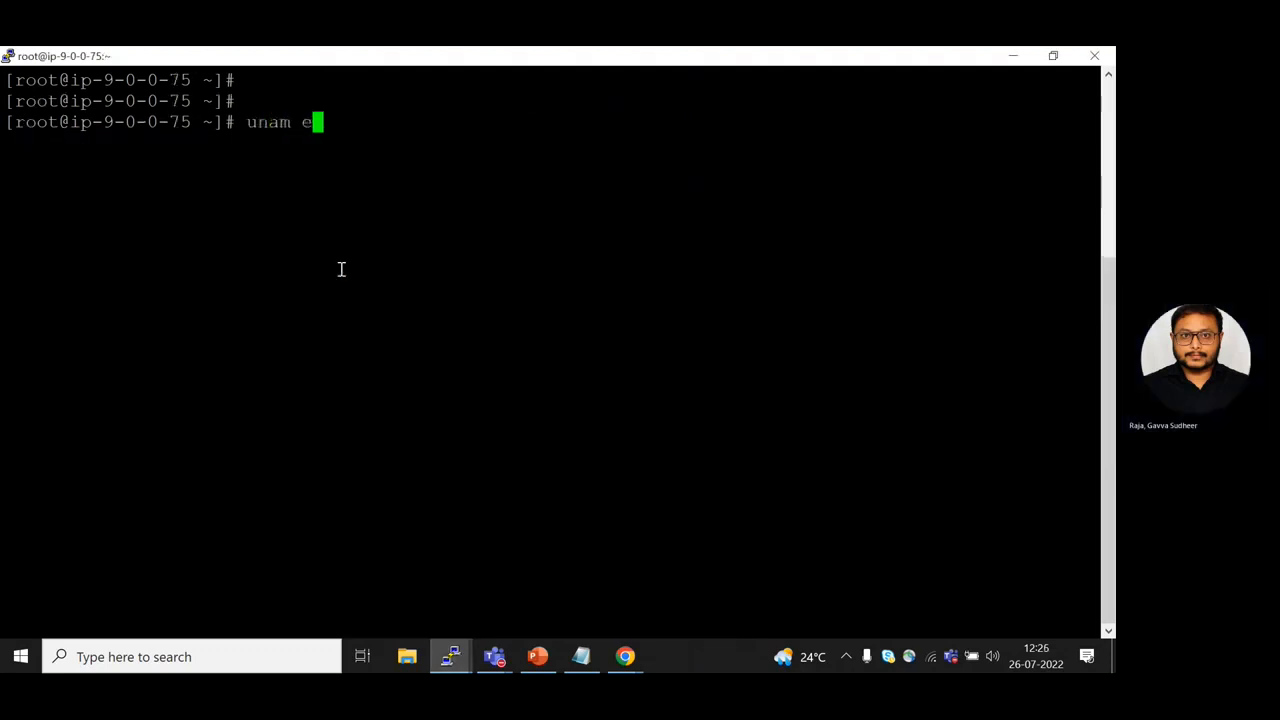
pyautogui.press('Return')
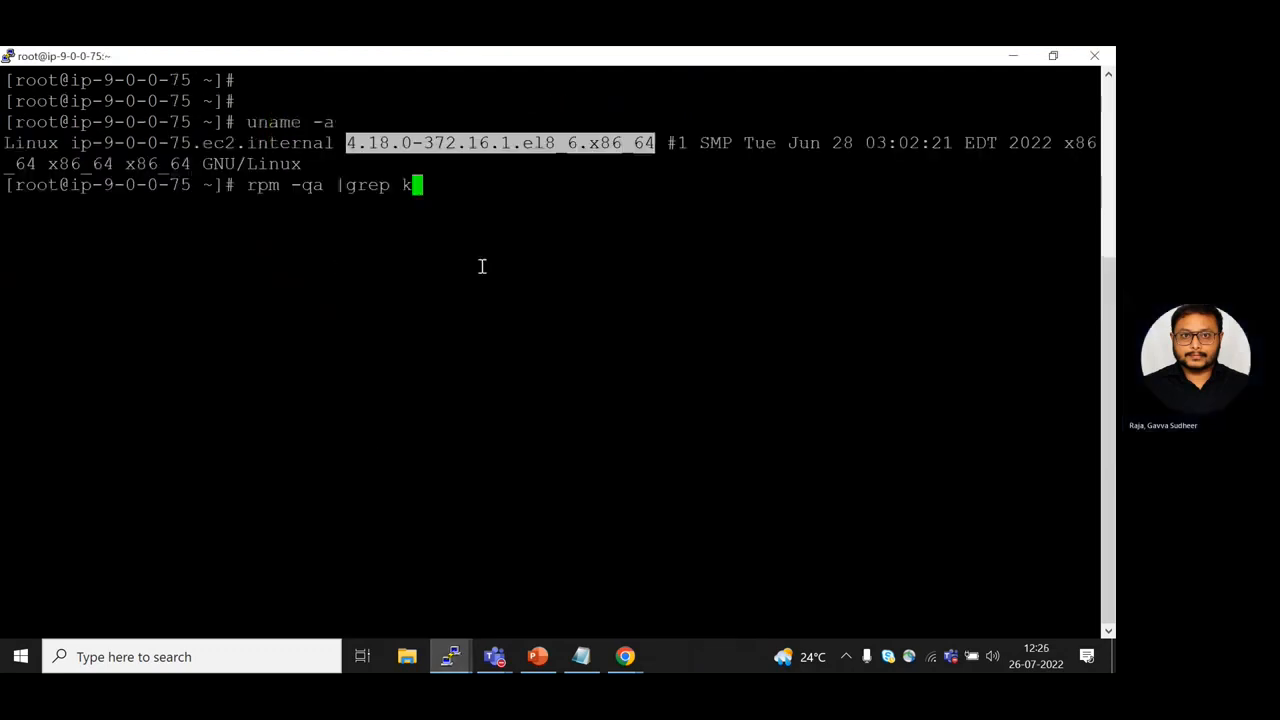
pyautogui.write('ernel')
pyautogui.press('Return')
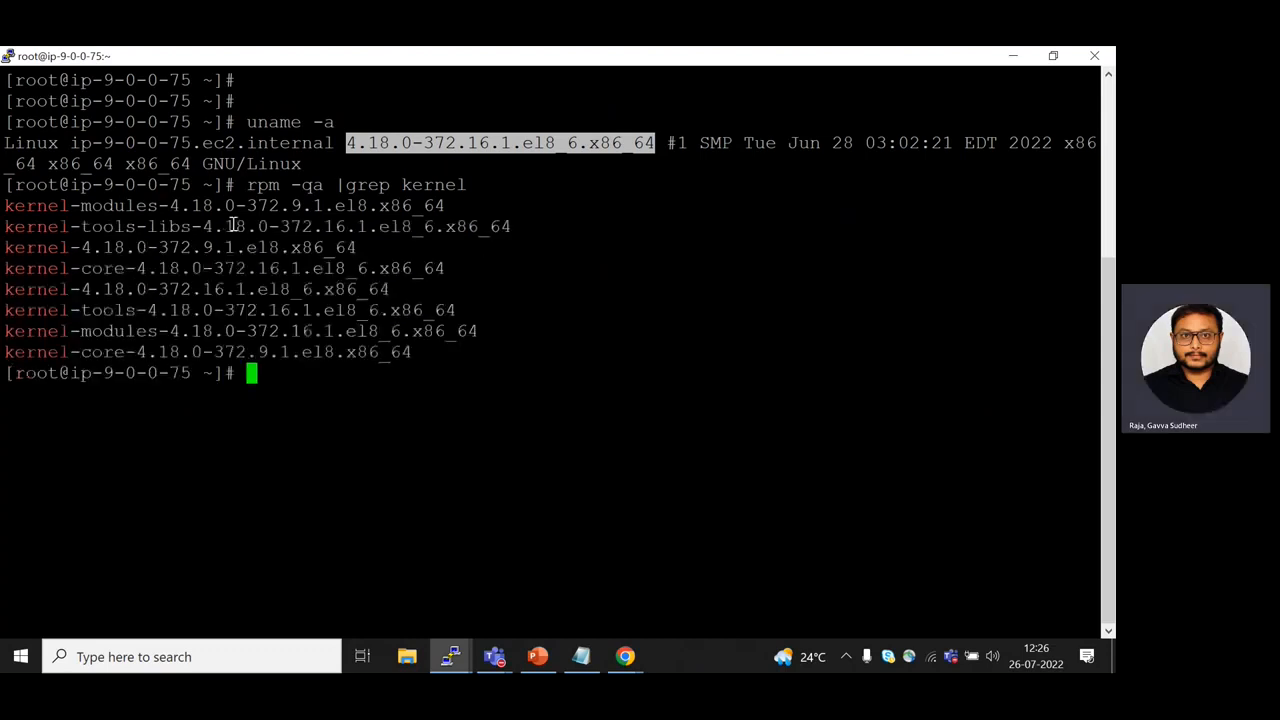
# - Copy the older kernel version 4.18.0-372.9.1.el8.x86_64 from the package list to the RHEL line in Notepad, with dashes around it
pyautogui.tripleClick(297, 206)
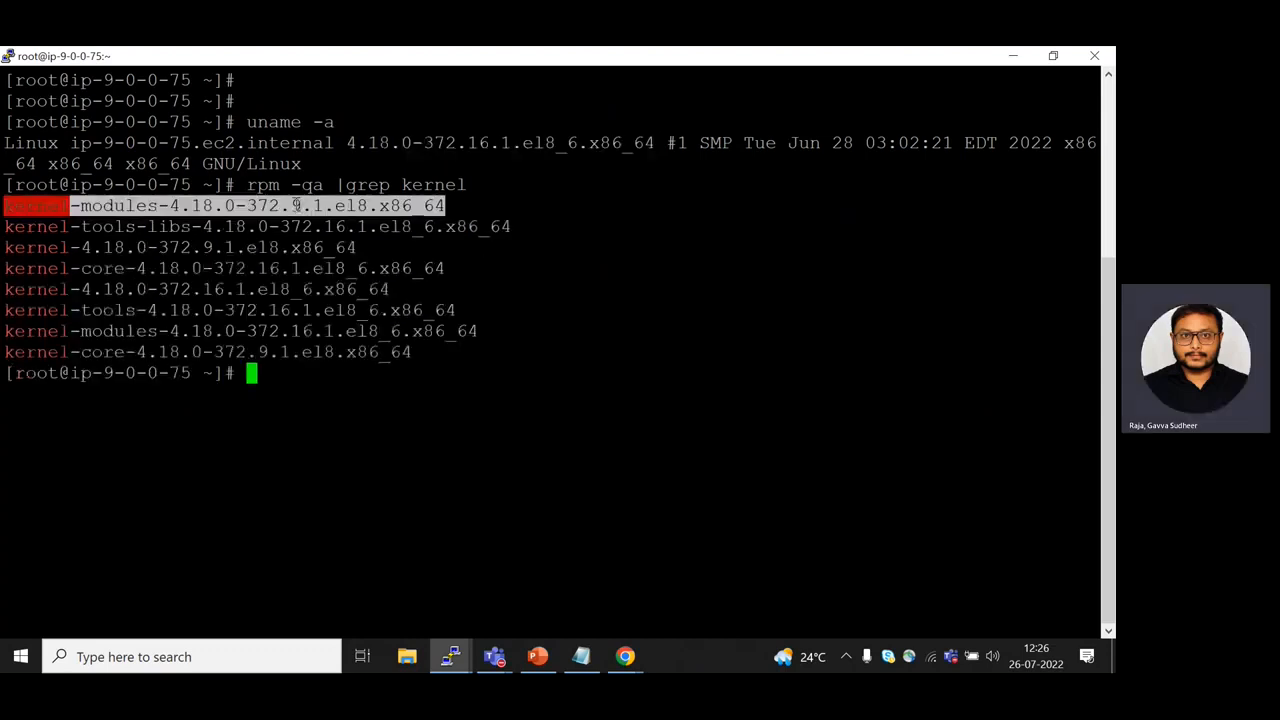
pyautogui.click(297, 206)
pyautogui.moveTo(291, 206); pyautogui.dragTo(312, 206)
pyautogui.moveTo(172, 206); pyautogui.dragTo(450, 206)
pyautogui.hotkey('ctrl', 'c')
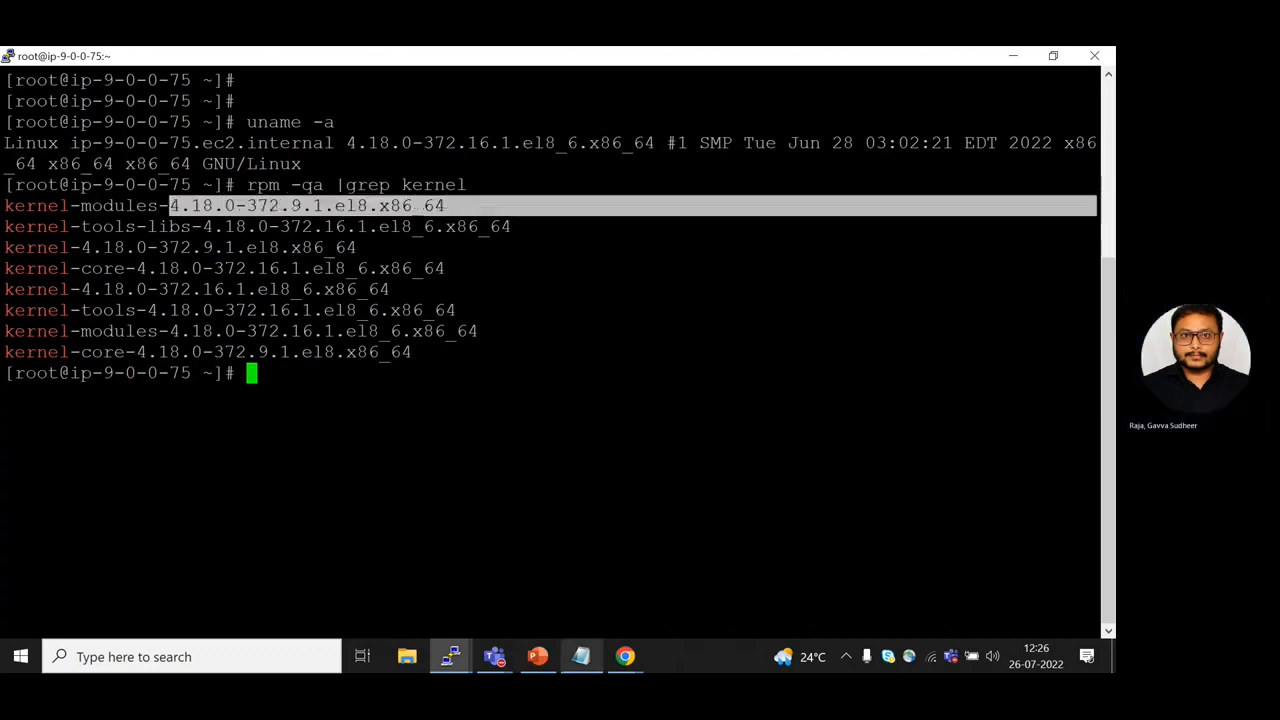
pyautogui.click(581, 656)
pyautogui.click(113, 320)
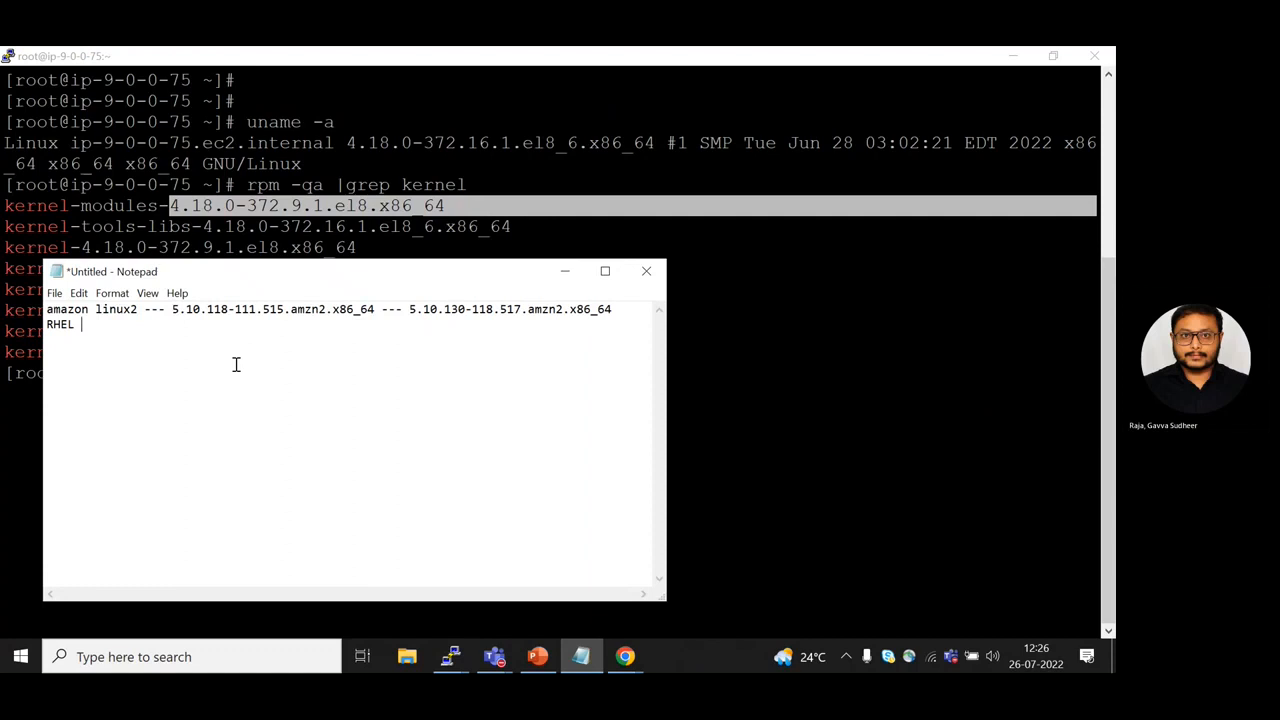
pyautogui.write('--')
pyautogui.hotkey('ctrl', 'v')
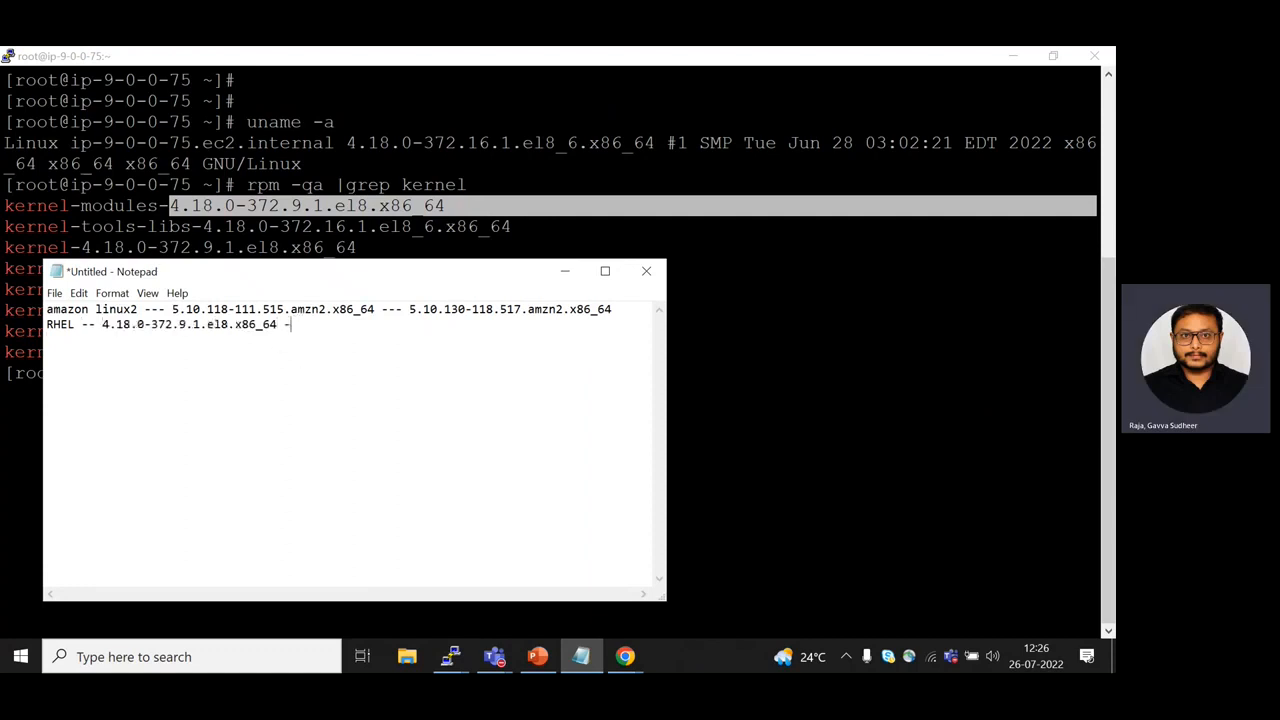
pyautogui.write('---')
# - Add the running kernel version 4.18.0-372.16.1.el8_6.x86_64 to the end of the RHEL line in Notepad and compare it with the older version
pyautogui.click(474, 142)
pyautogui.doubleClick(474, 143)
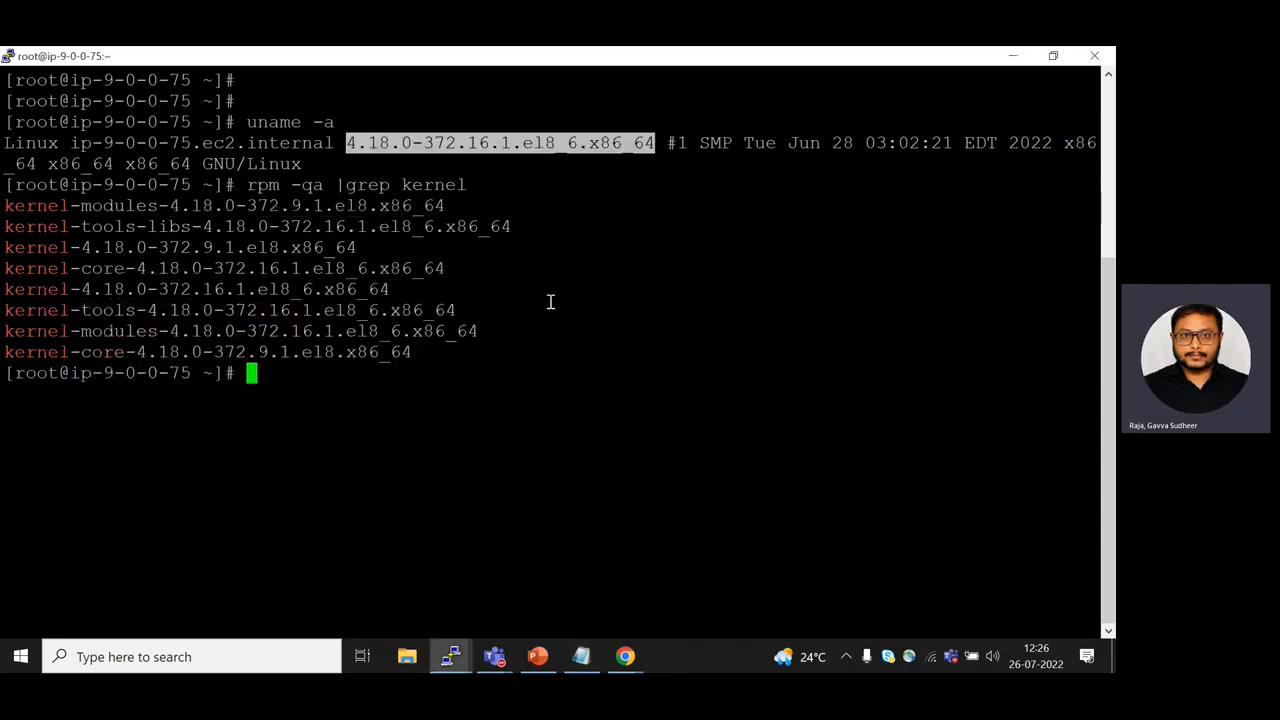
pyautogui.hotkey('alt', 'Tab')
pyautogui.write('4.18.0-372.16.1.el8_6.x86_64')
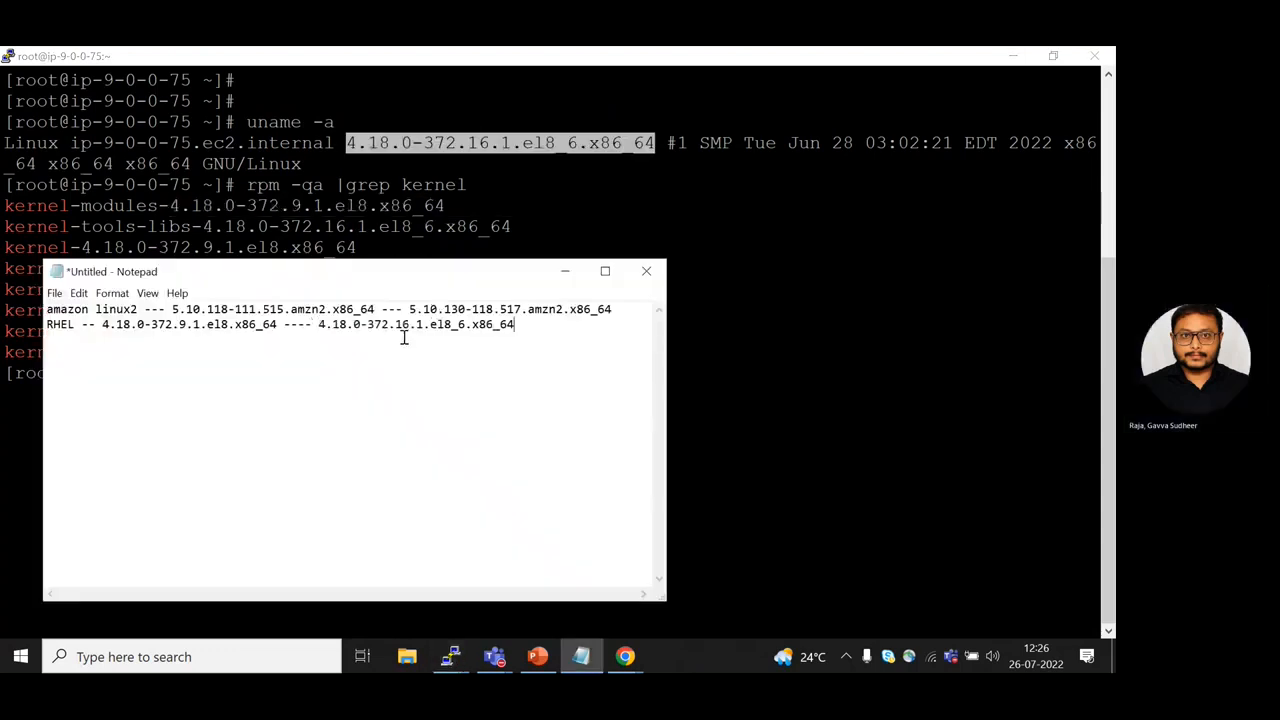
pyautogui.moveTo(178, 325); pyautogui.dragTo(207, 325)
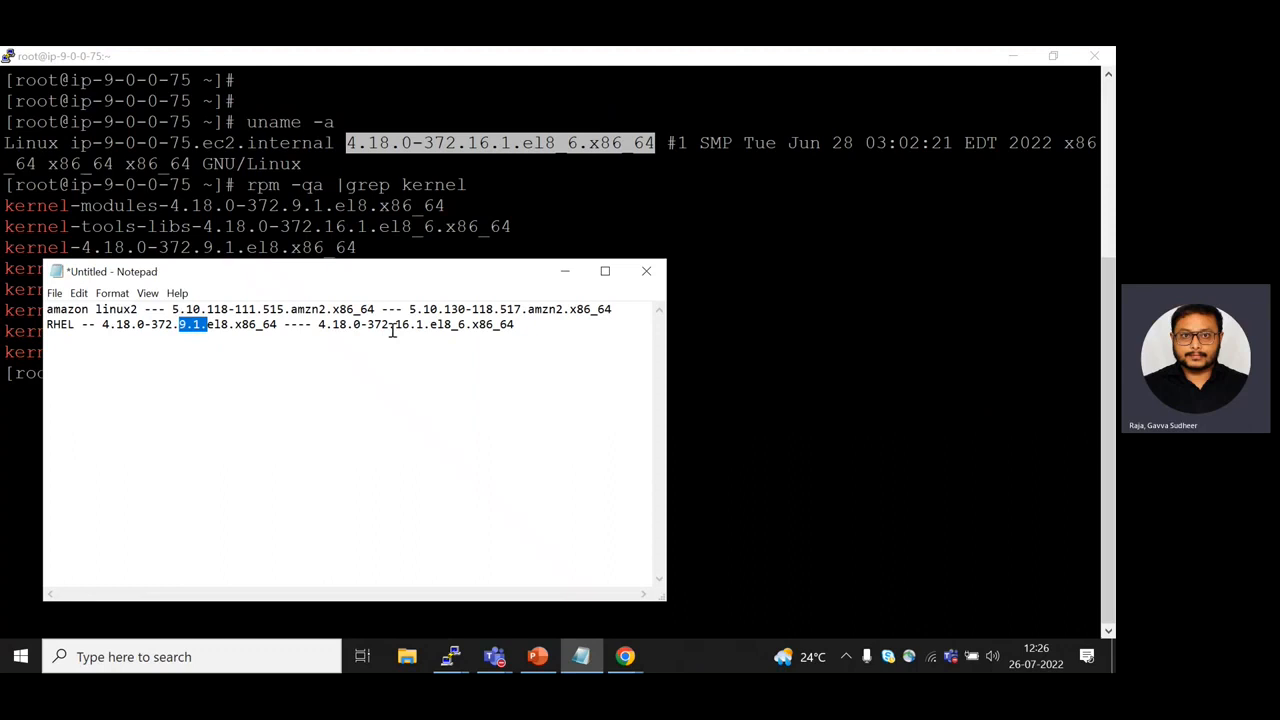
pyautogui.moveTo(397, 325); pyautogui.dragTo(424, 325)
# - Run dnf history in the RHEL terminal to list its package transactions
pyautogui.click(808, 277)
pyautogui.write('dnf hostory')
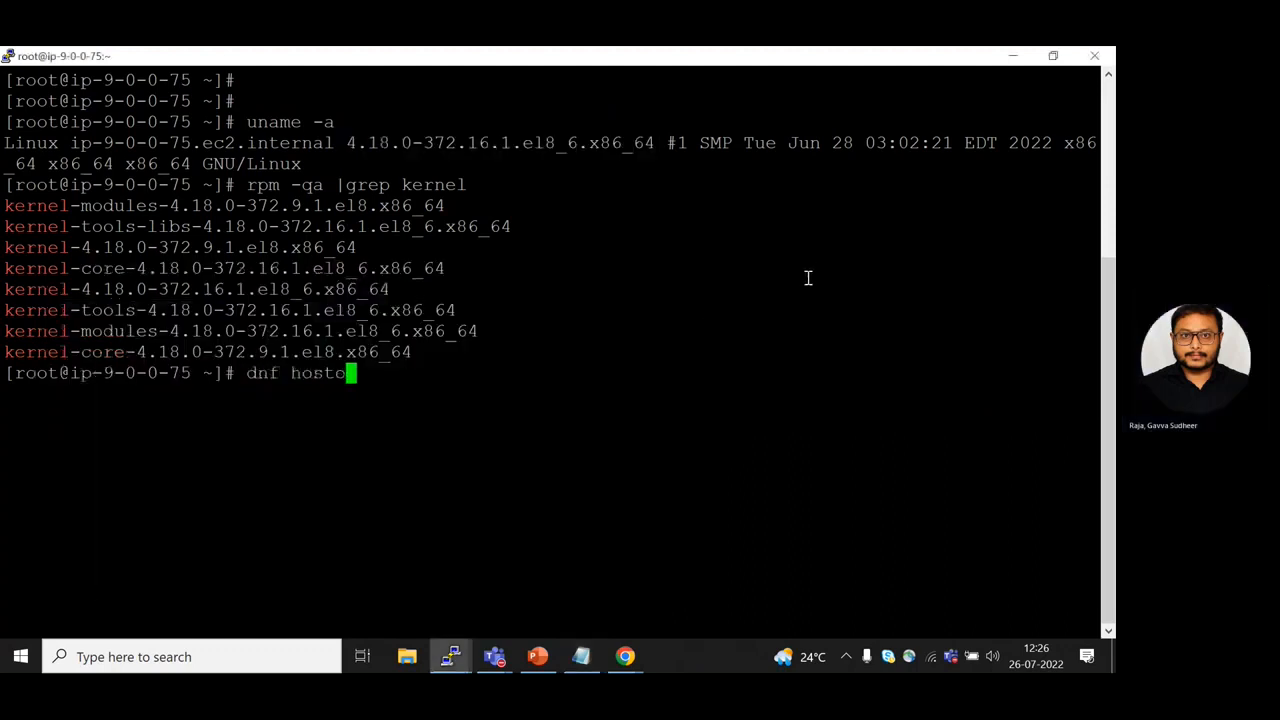
pyautogui.press('BackSpace')
pyautogui.press('BackSpace')
pyautogui.press('BackSpace')
pyautogui.press('BackSpace')
pyautogui.press('BackSpace')
pyautogui.press('BackSpace')
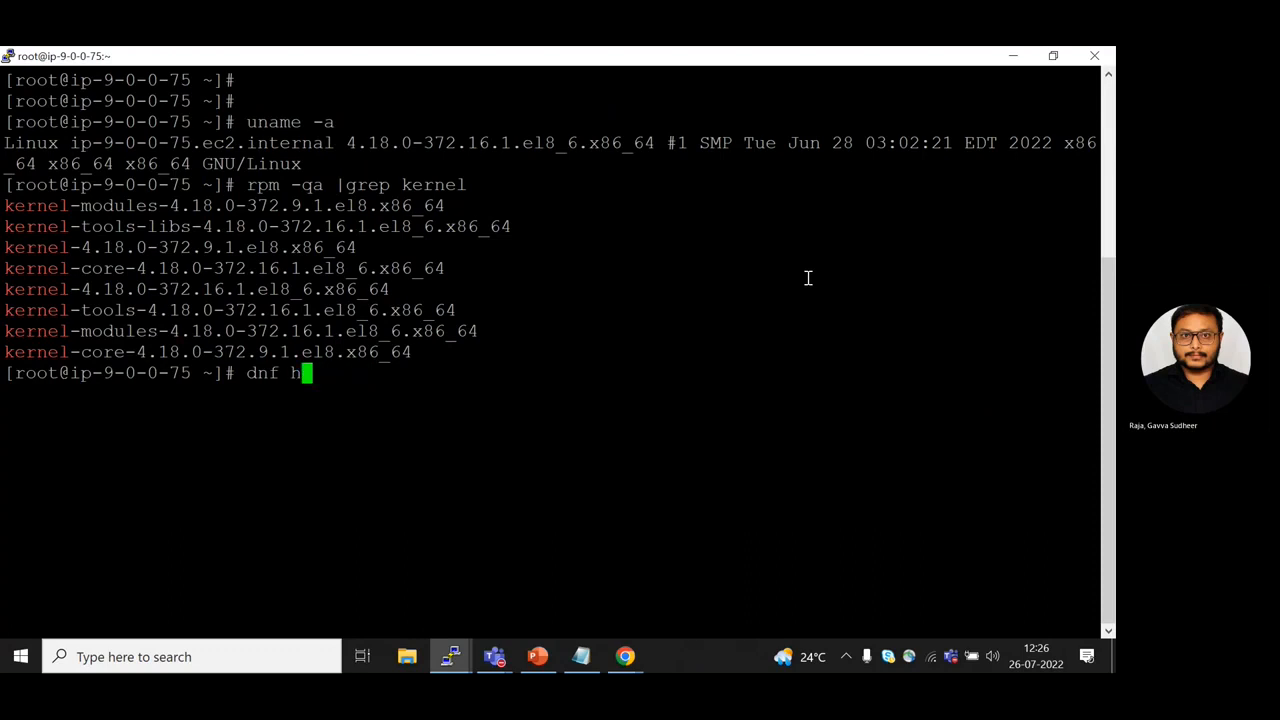
pyautogui.write('istory')
pyautogui.press('Return')
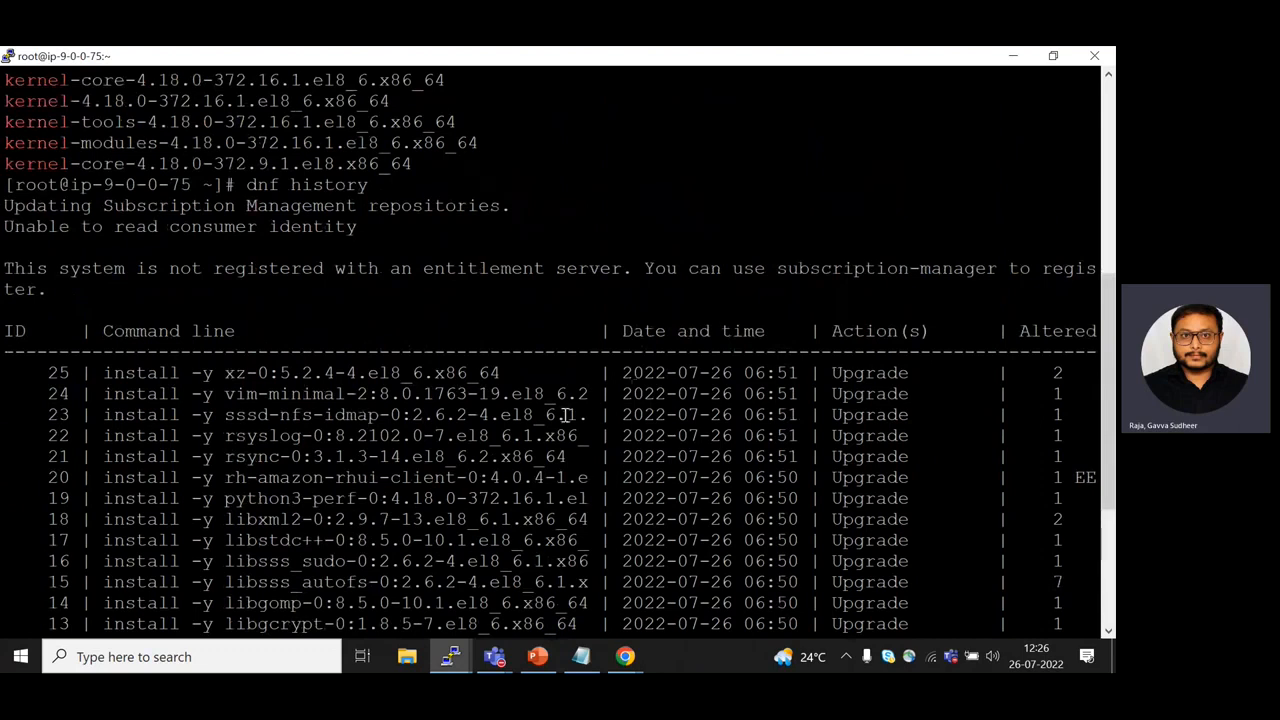
# - Examine the RHEL transaction list from newest to oldest, checking dates, actions and the kernel-tools entry
pyautogui.scroll(-4, 697, 398)
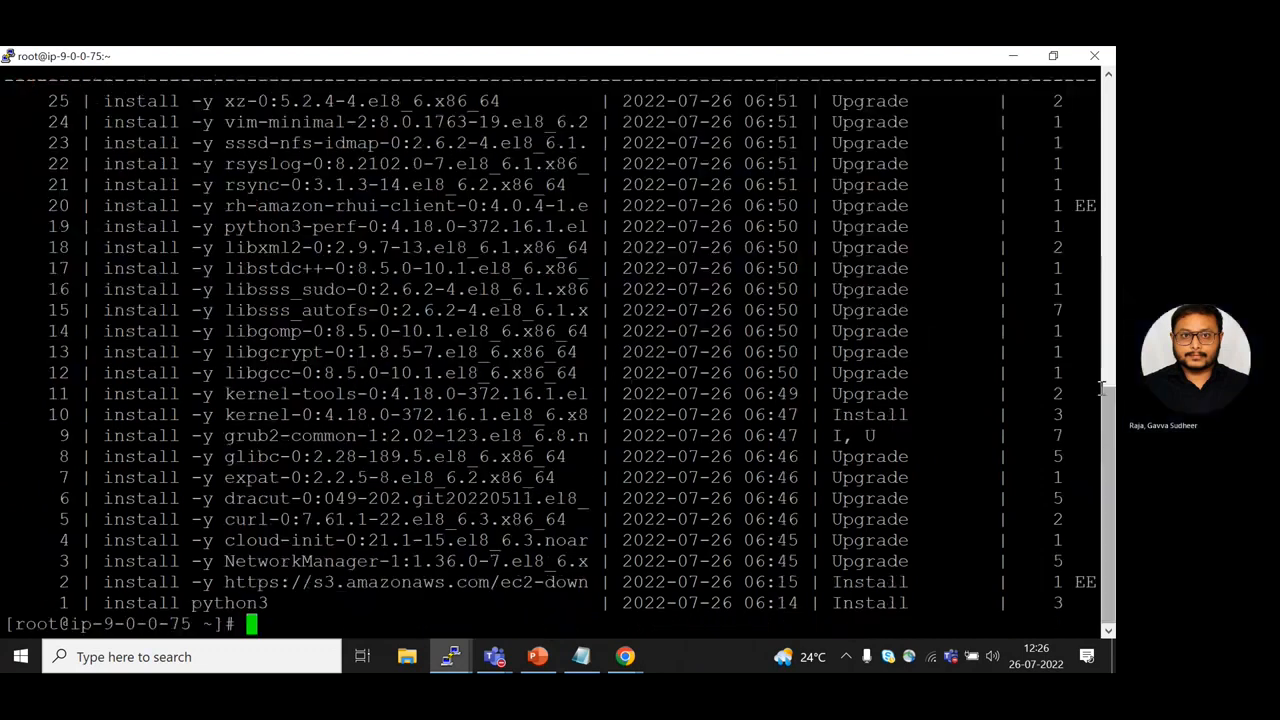
pyautogui.scroll(8, 571, 538)
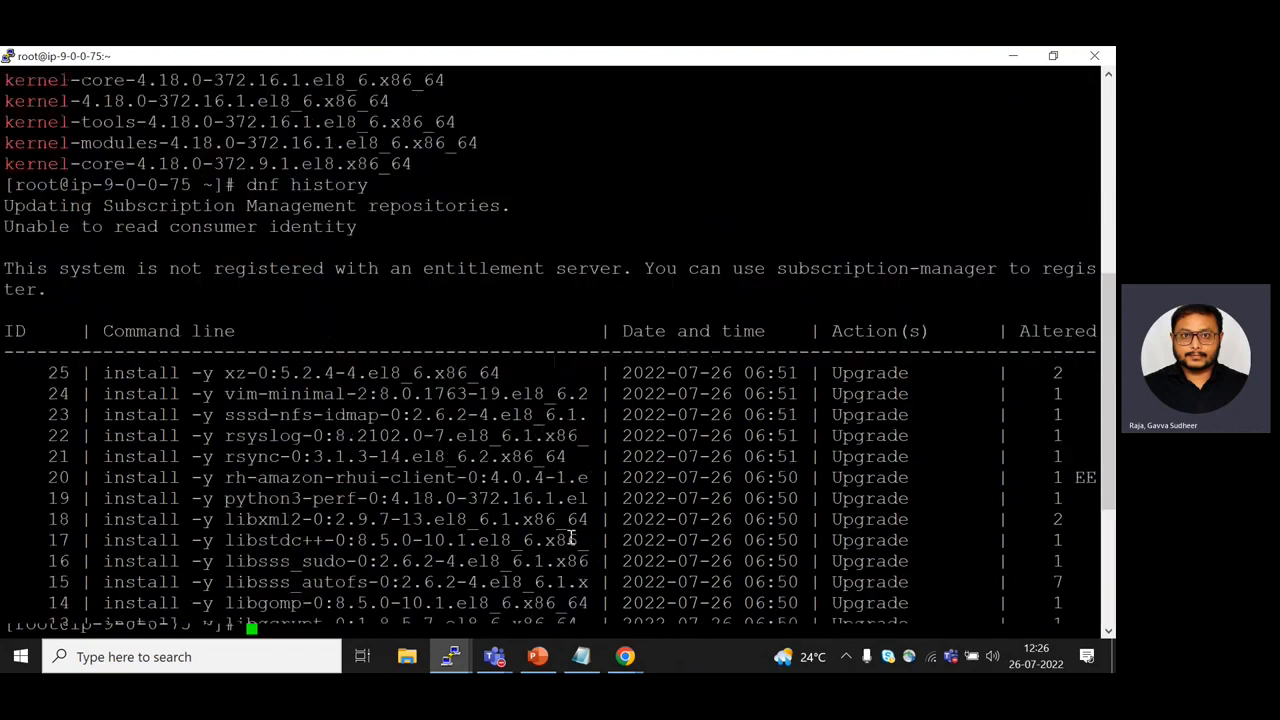
pyautogui.scroll(-4, 543, 534)
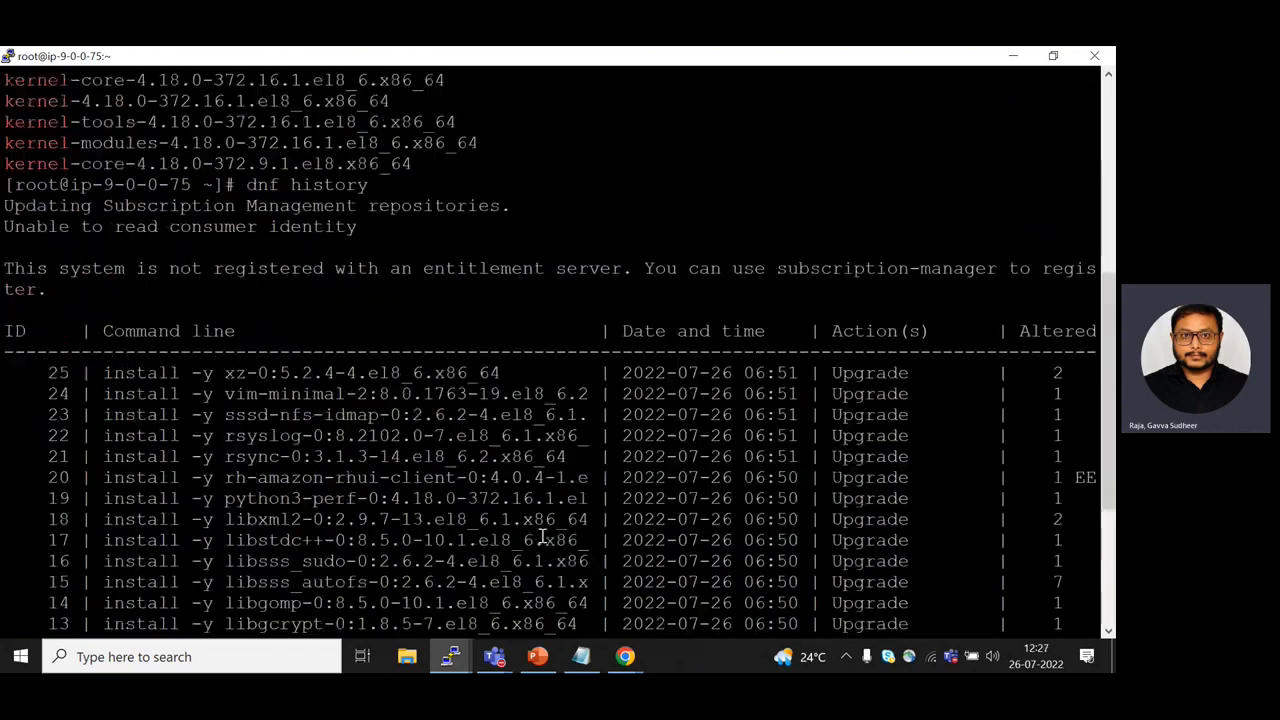
pyautogui.moveTo(62, 298); pyautogui.dragTo(1007, 590)
pyautogui.doubleClick(262, 395)
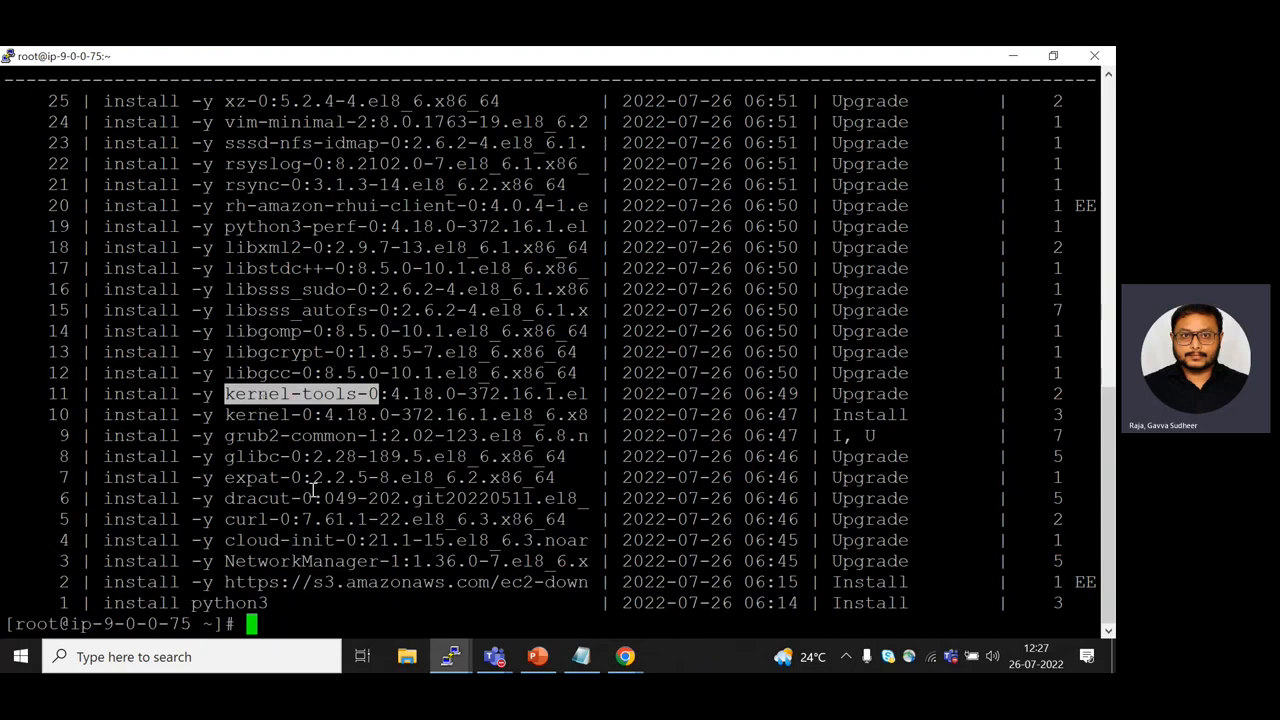
pyautogui.scroll(9, 362, 540)
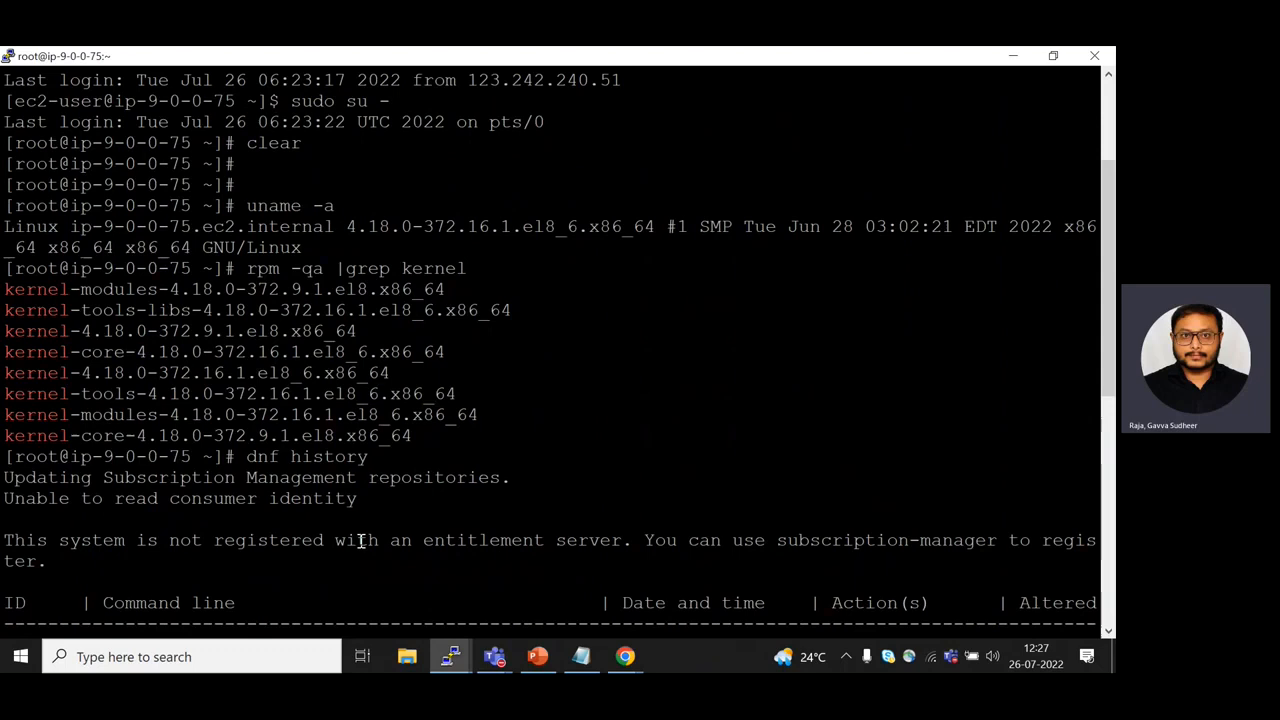
pyautogui.scroll(-9, 362, 540)
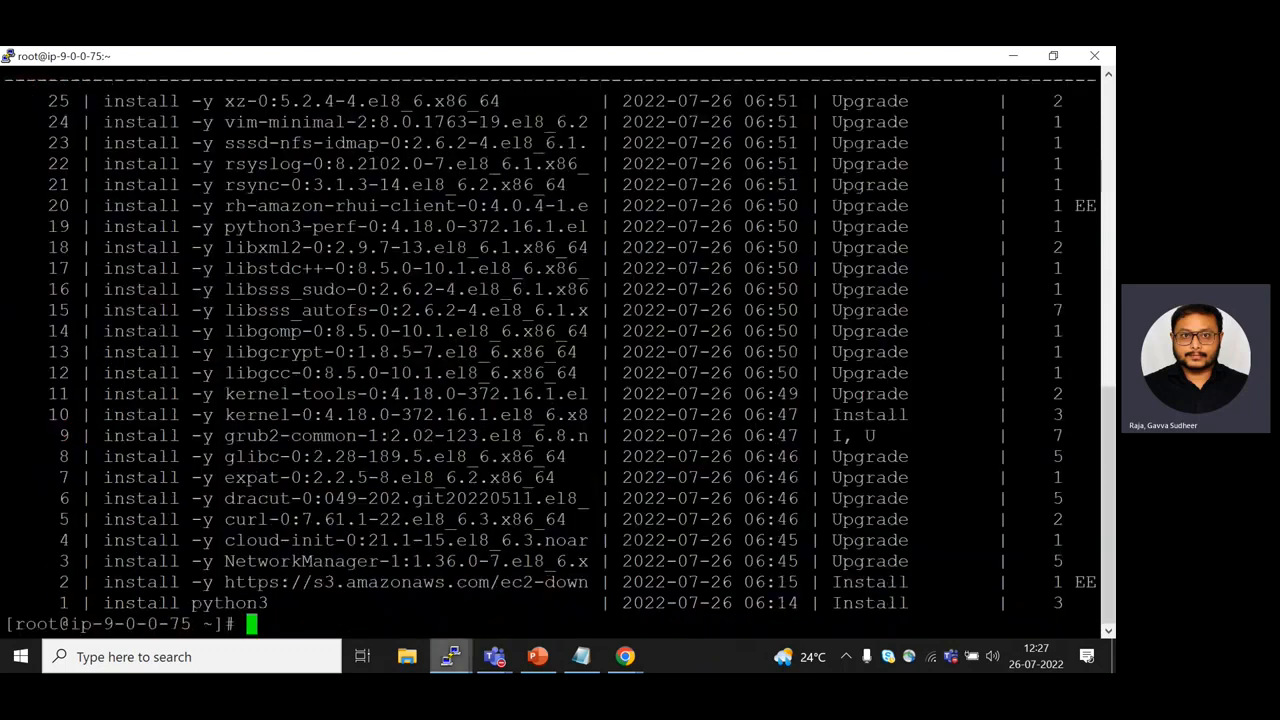
# - Switch to AWS Systems Manager in Chrome, open Compliance and check the compliant and non-compliant counts in the resources summary
pyautogui.moveTo(625, 656)
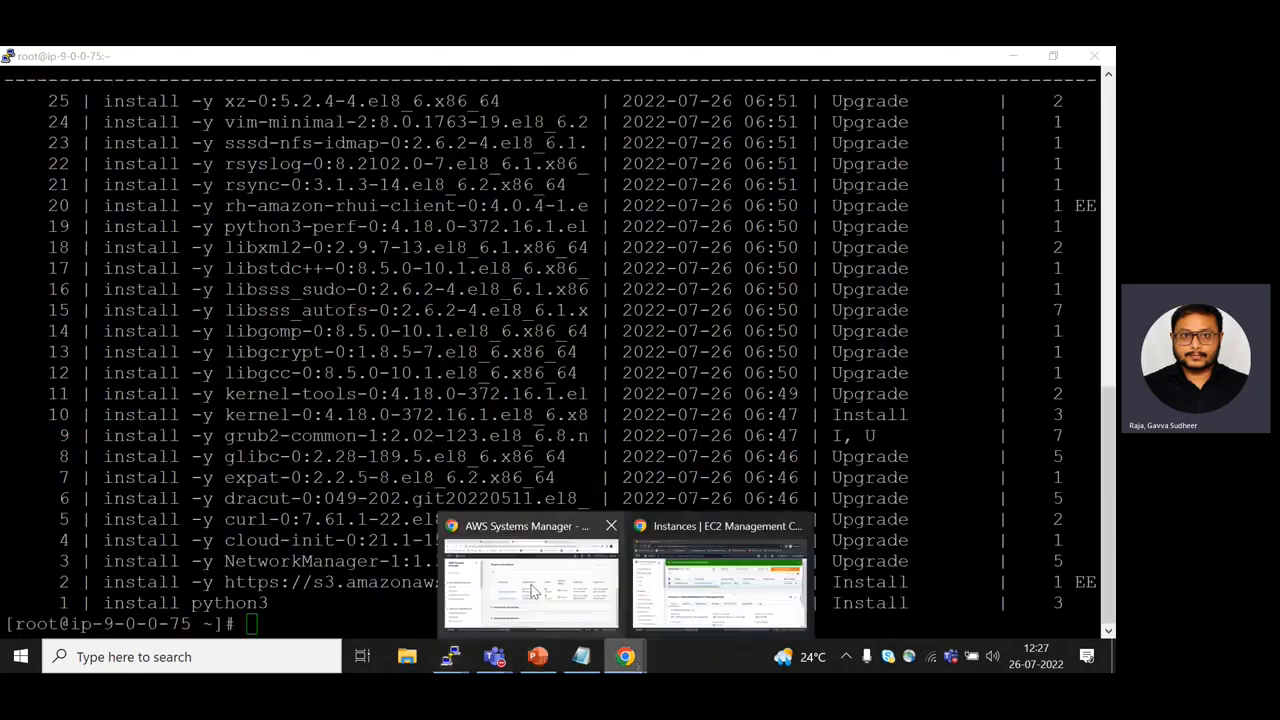
pyautogui.click(536, 590)
pyautogui.scroll(-5, 211, 440)
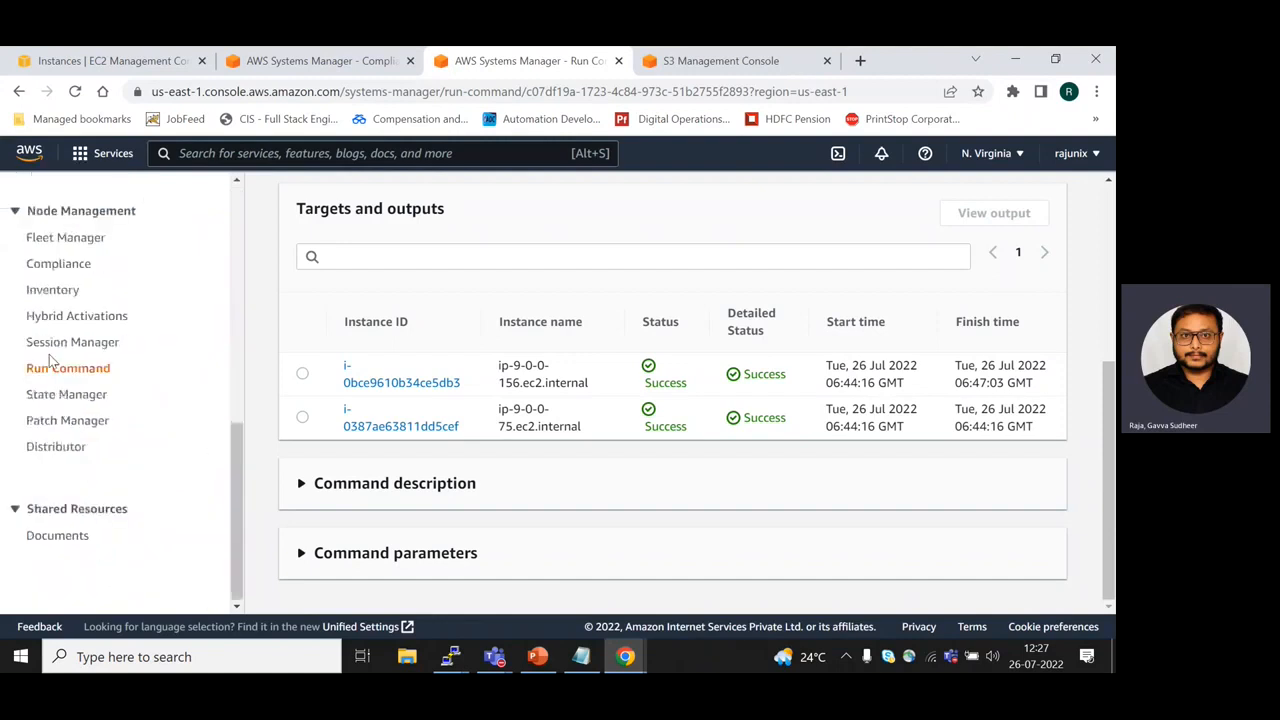
pyautogui.click(56, 266)
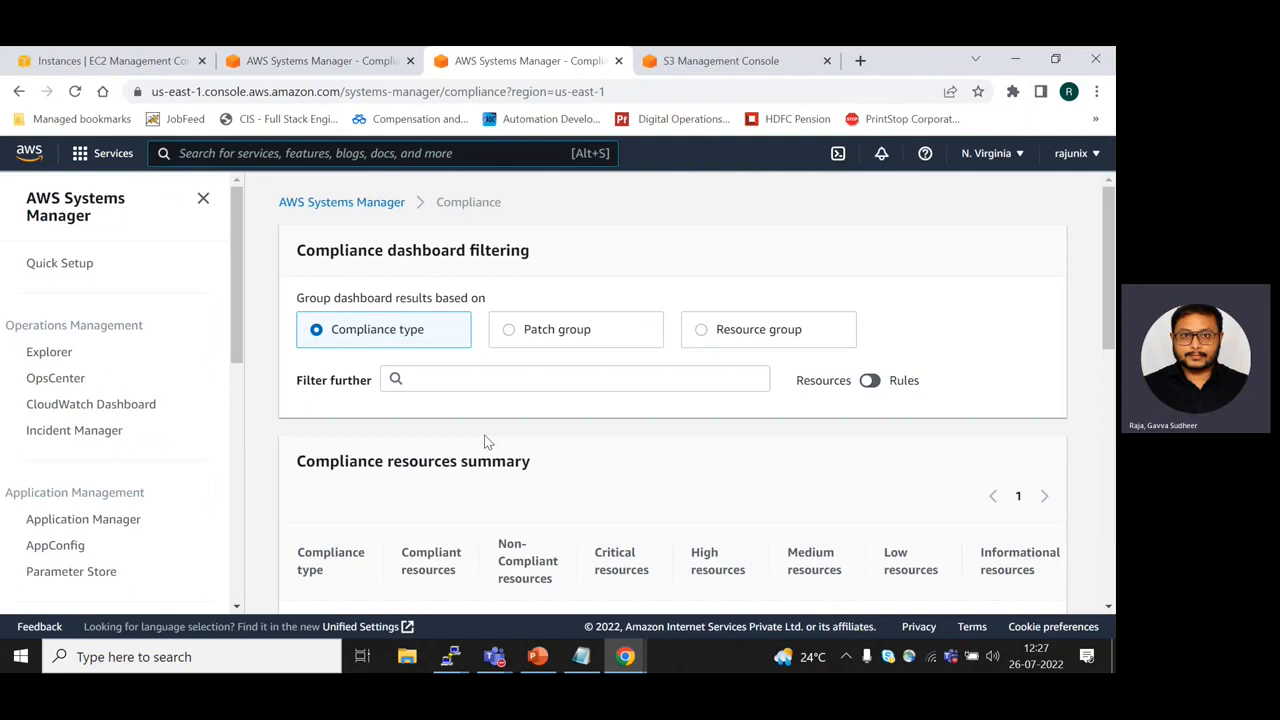
pyautogui.scroll(-3, 472, 422)
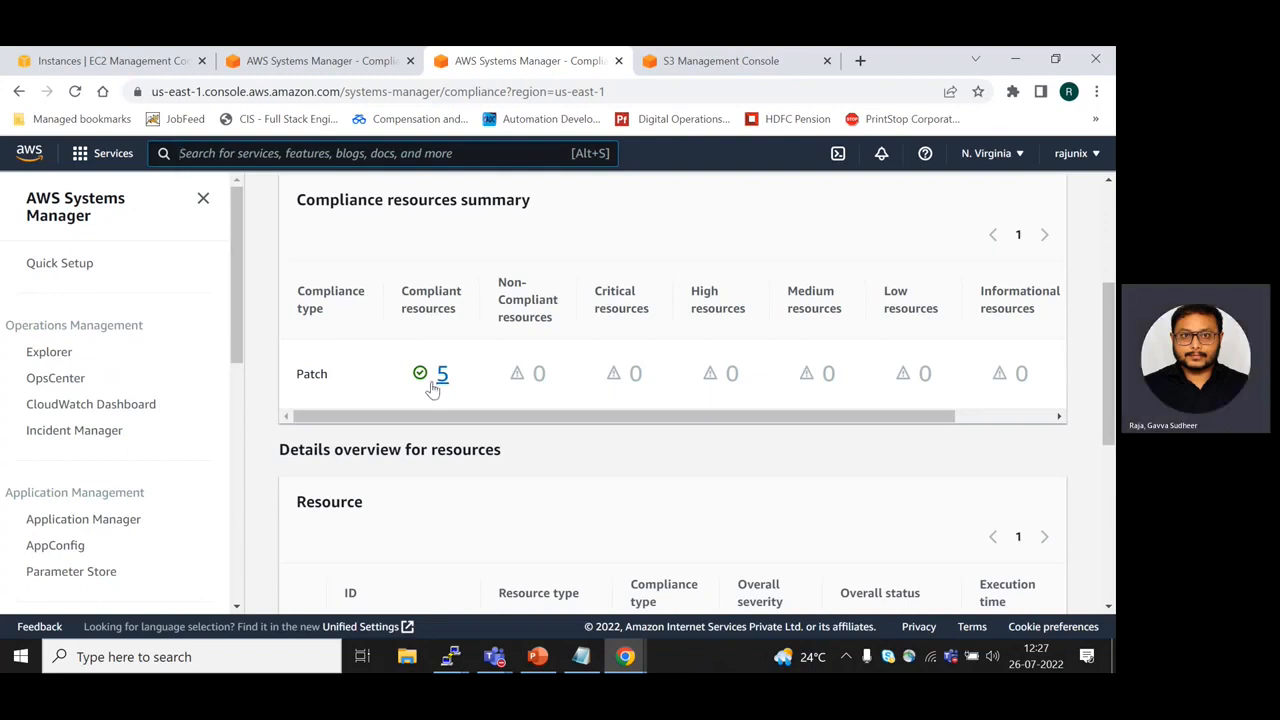
# - Check the EC2 instances, then reload the earlier Compliance page and review the patch status and execution time of each managed instance
pyautogui.click(105, 61)
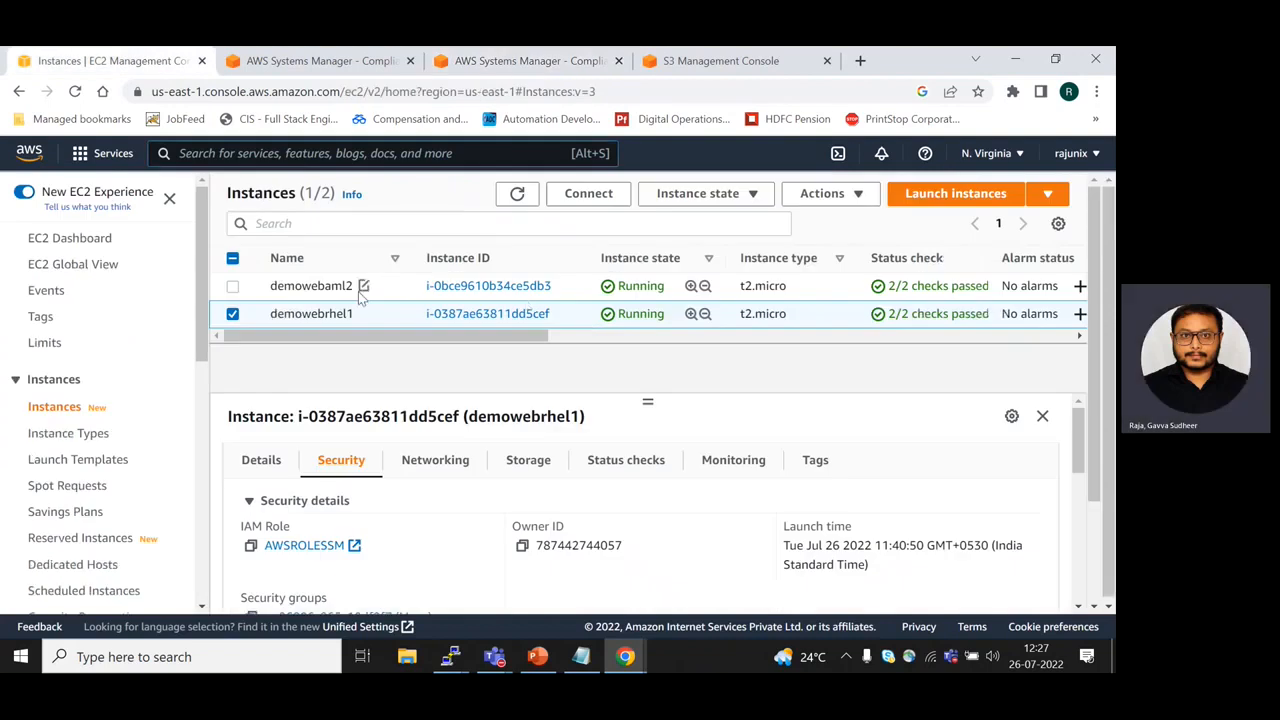
pyautogui.click(330, 61)
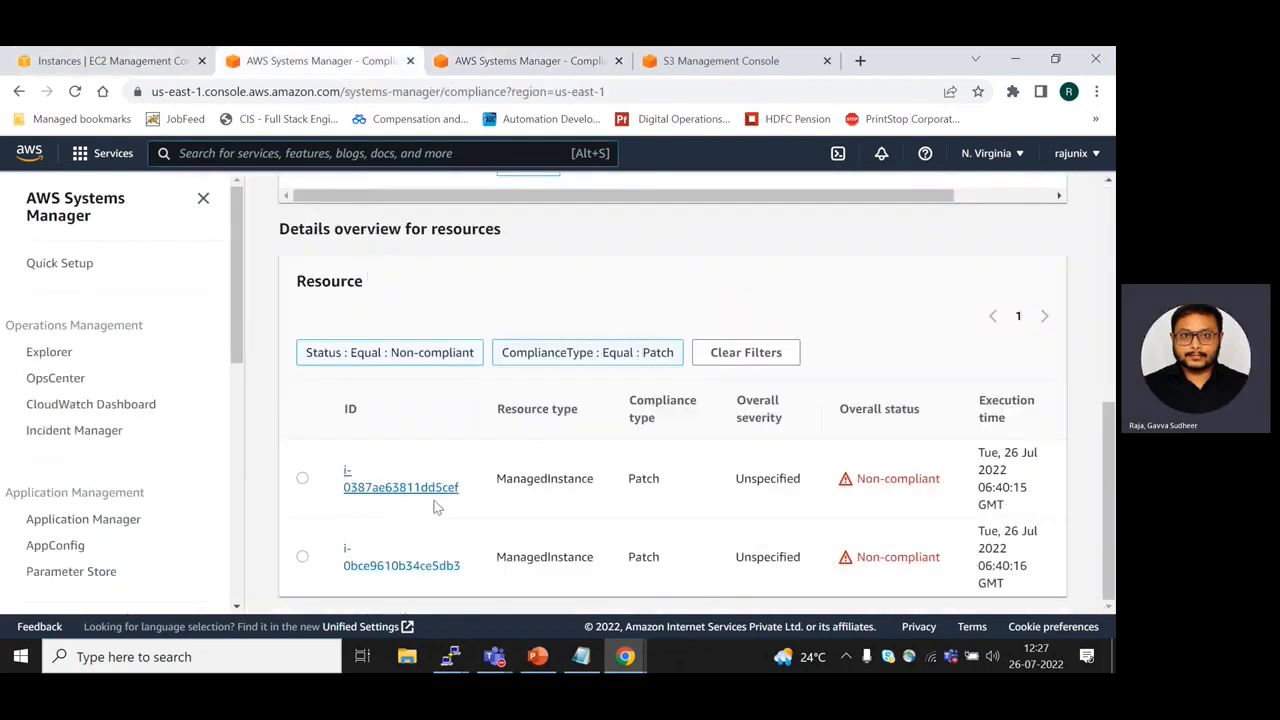
pyautogui.scroll(1, 483, 445)
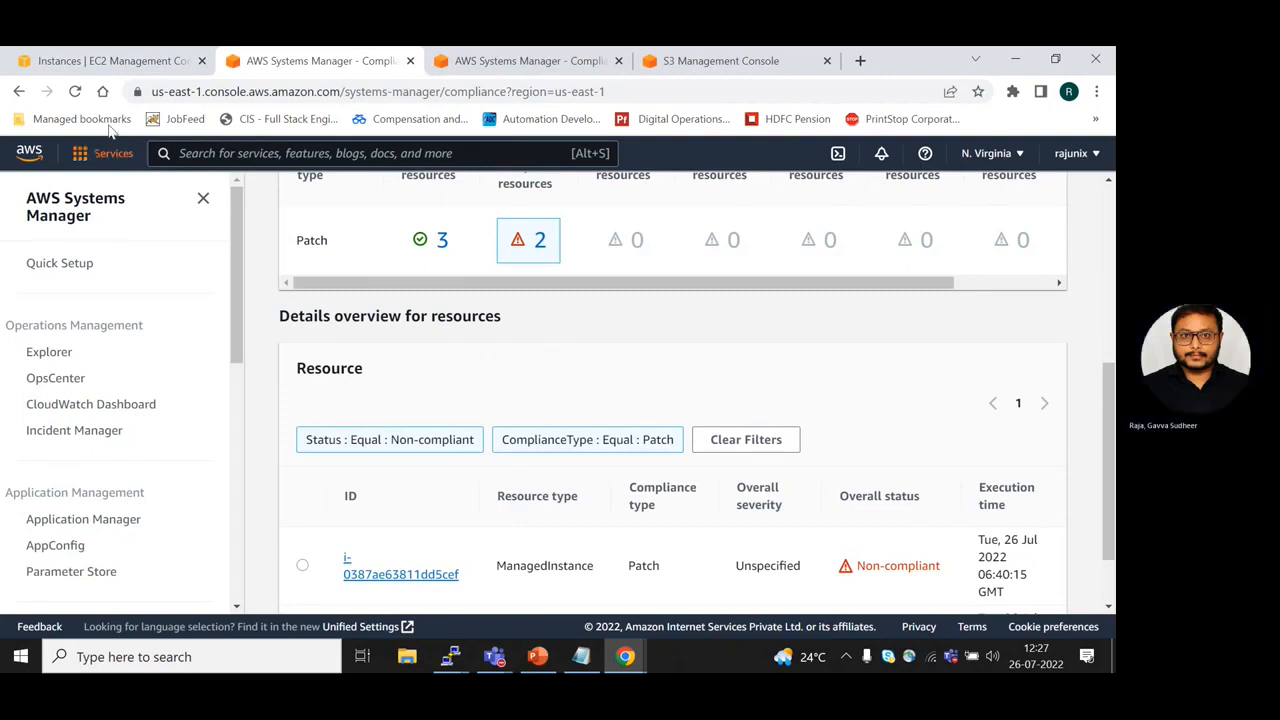
pyautogui.click(74, 91)
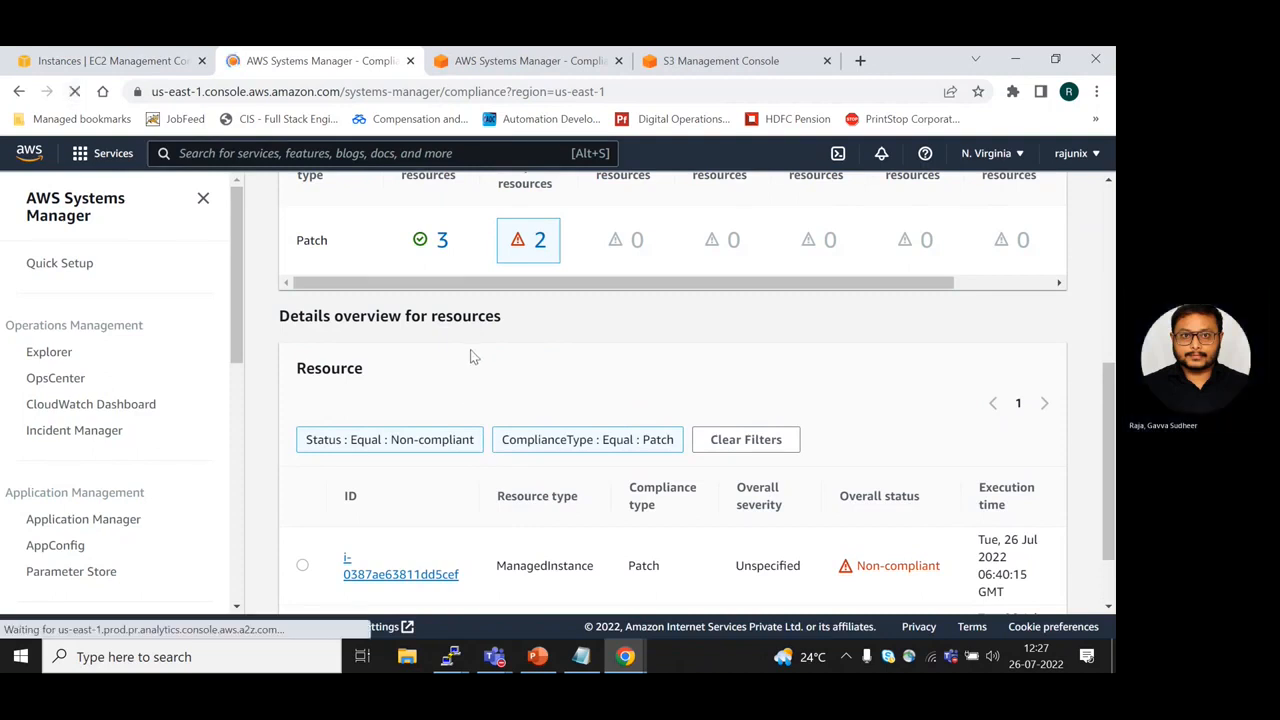
pyautogui.scroll(-2, 480, 443)
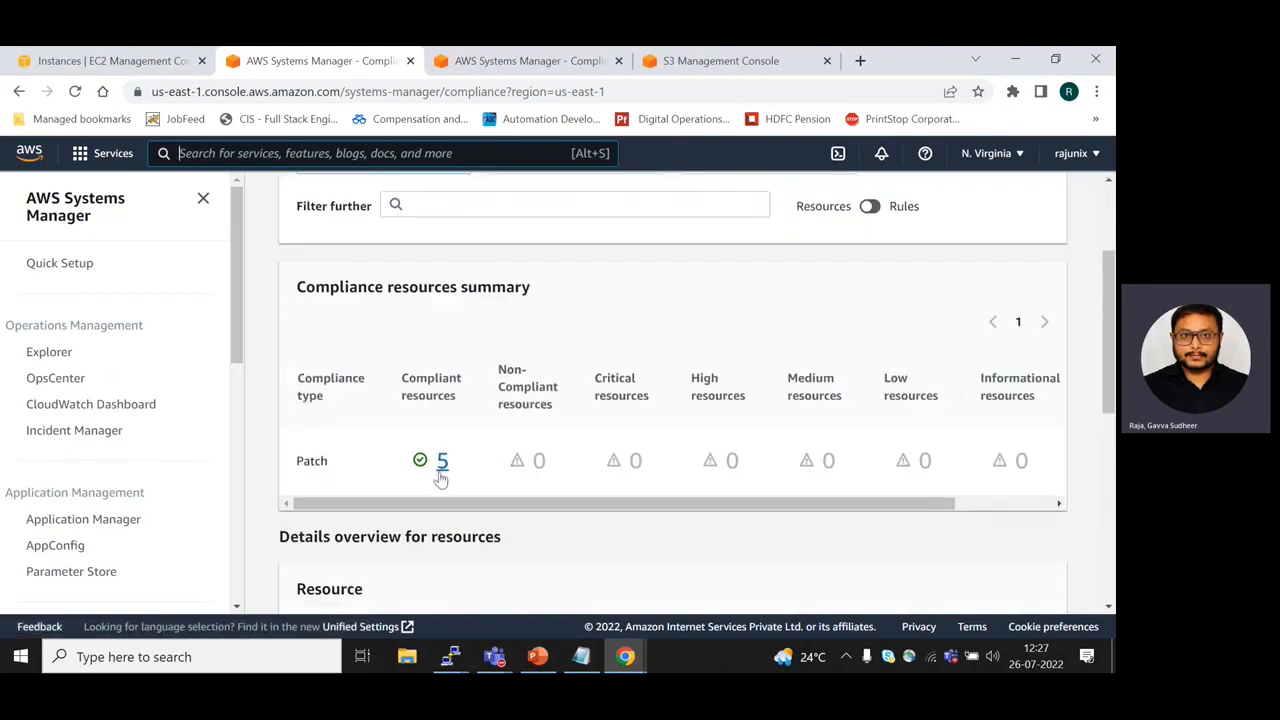
pyautogui.scroll(-1, 438, 472)
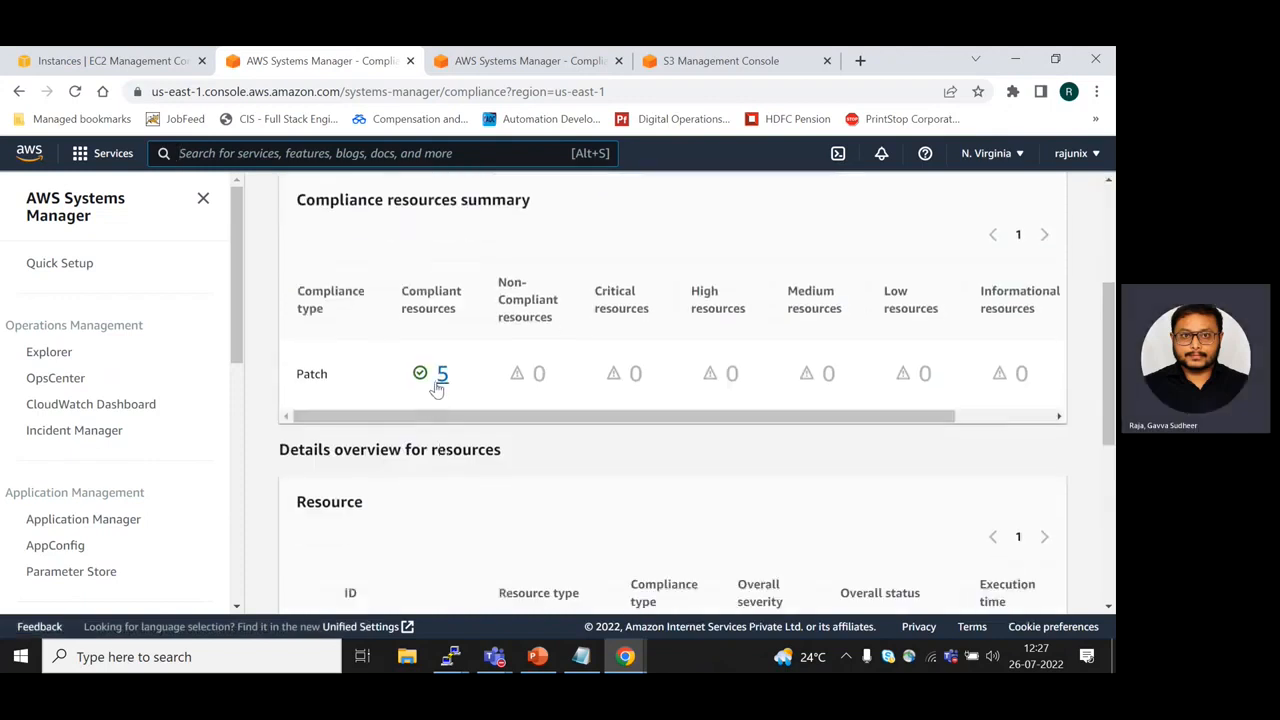
pyautogui.scroll(-1, 440, 390)
pyautogui.scroll(-4, 440, 390)
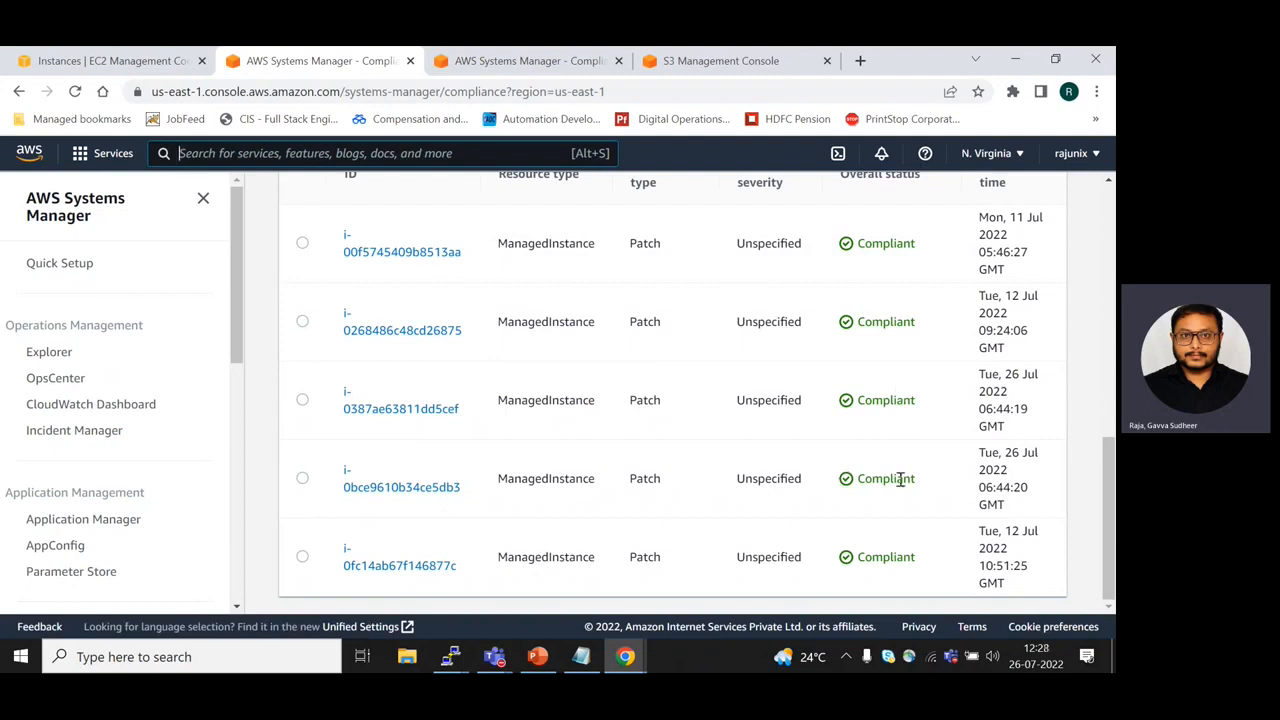
# - View the "Use case 1: Default Patch Baseline" slide in PowerPoint, then return to the Compliance page in Chrome
pyautogui.click(538, 656)
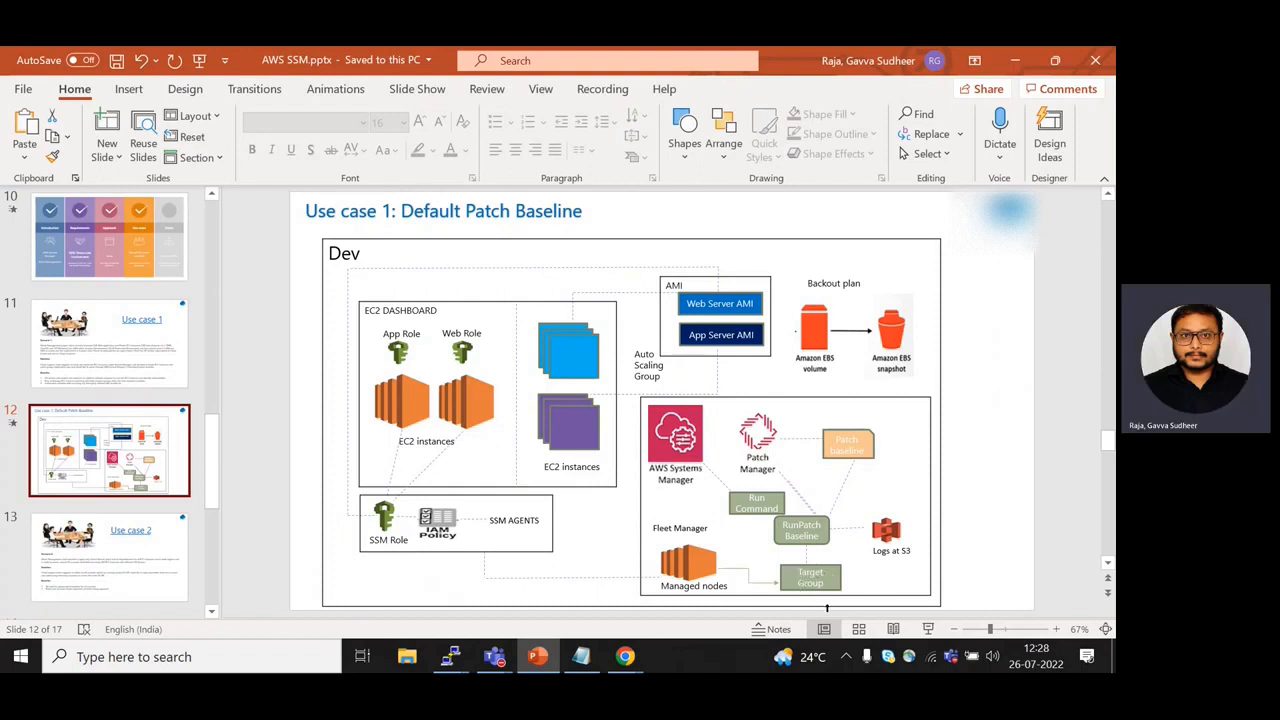
pyautogui.hotkey('alt', 'Tab')
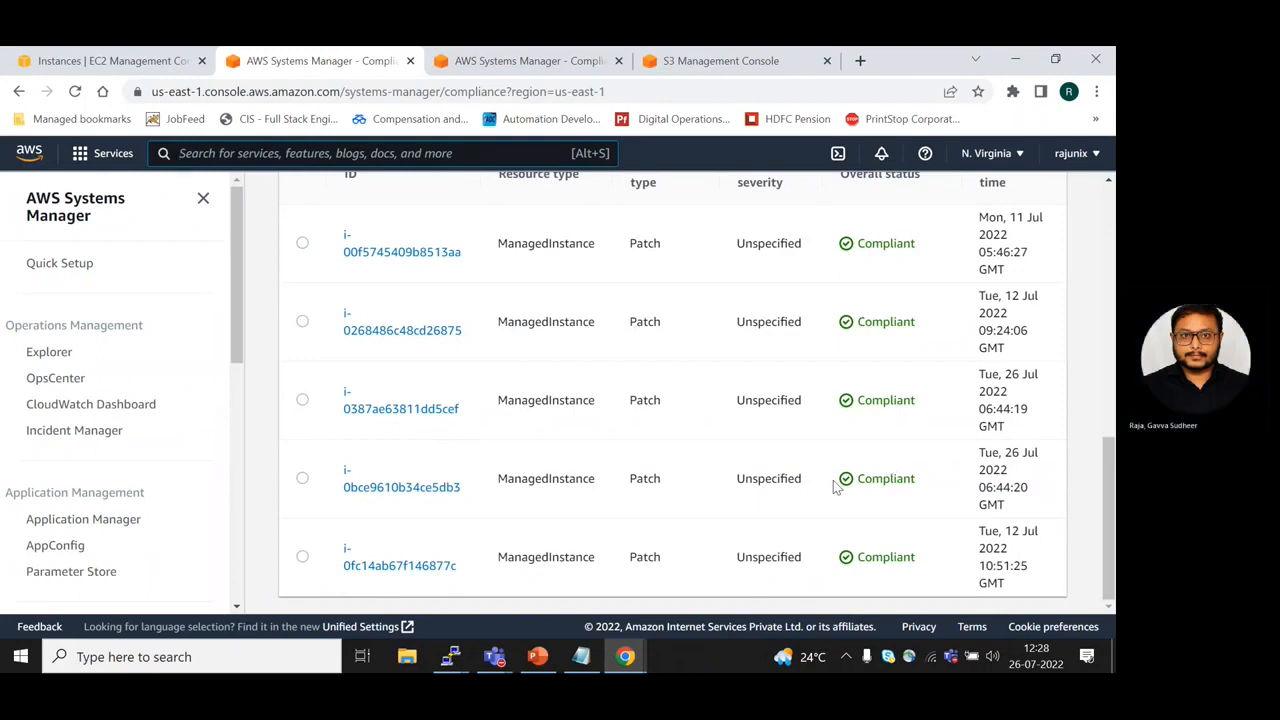
pyautogui.scroll(3, 833, 481)
pyautogui.scroll(5, 833, 481)
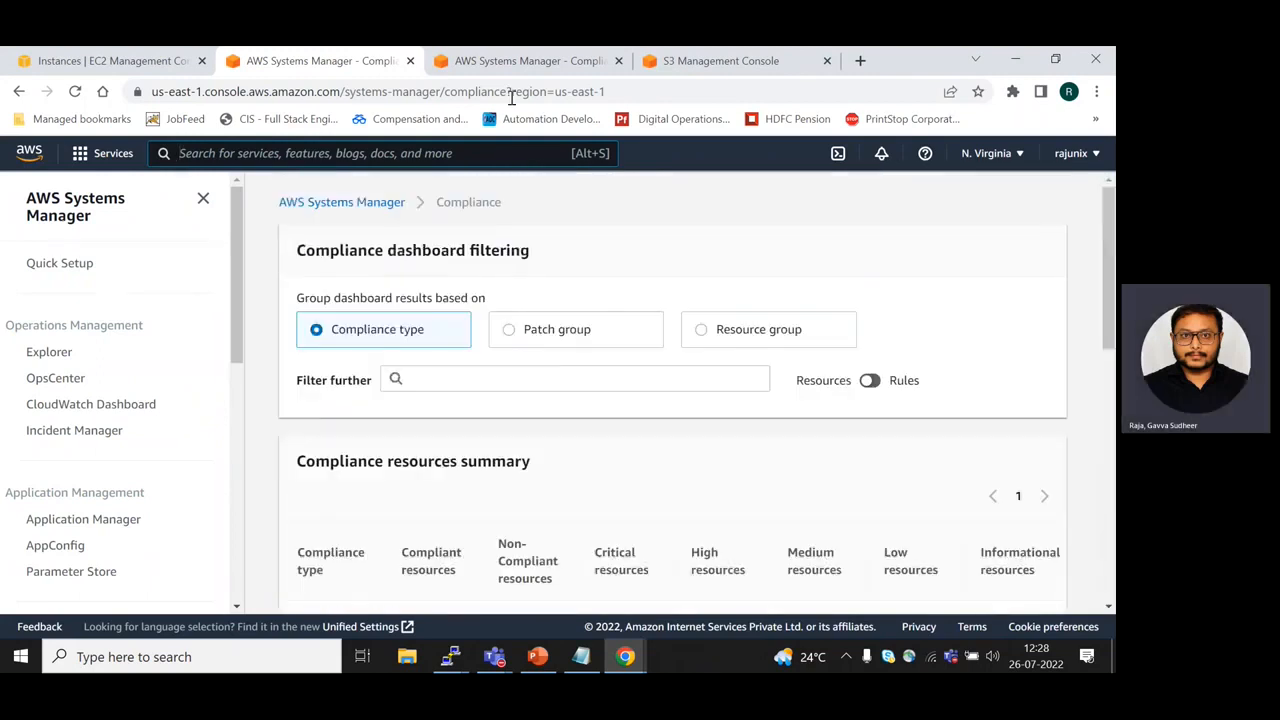
pyautogui.click(510, 58)
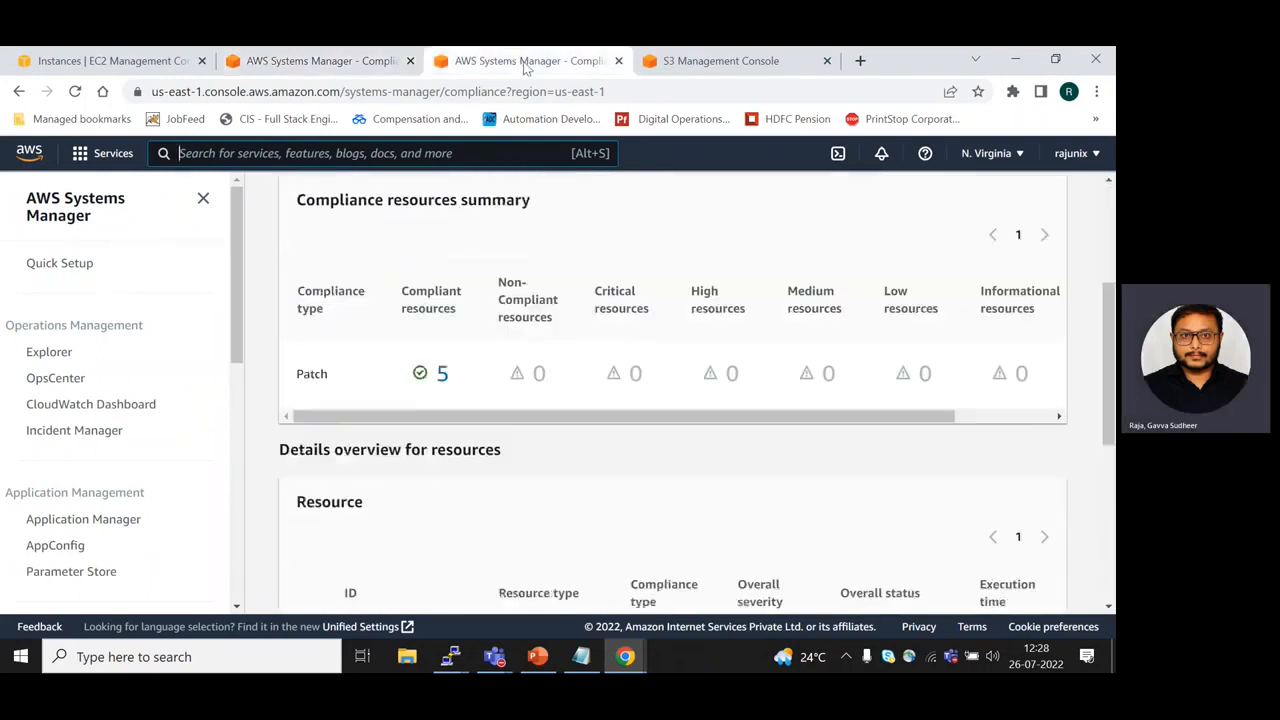
pyautogui.click(140, 60)
pyautogui.click(320, 60)
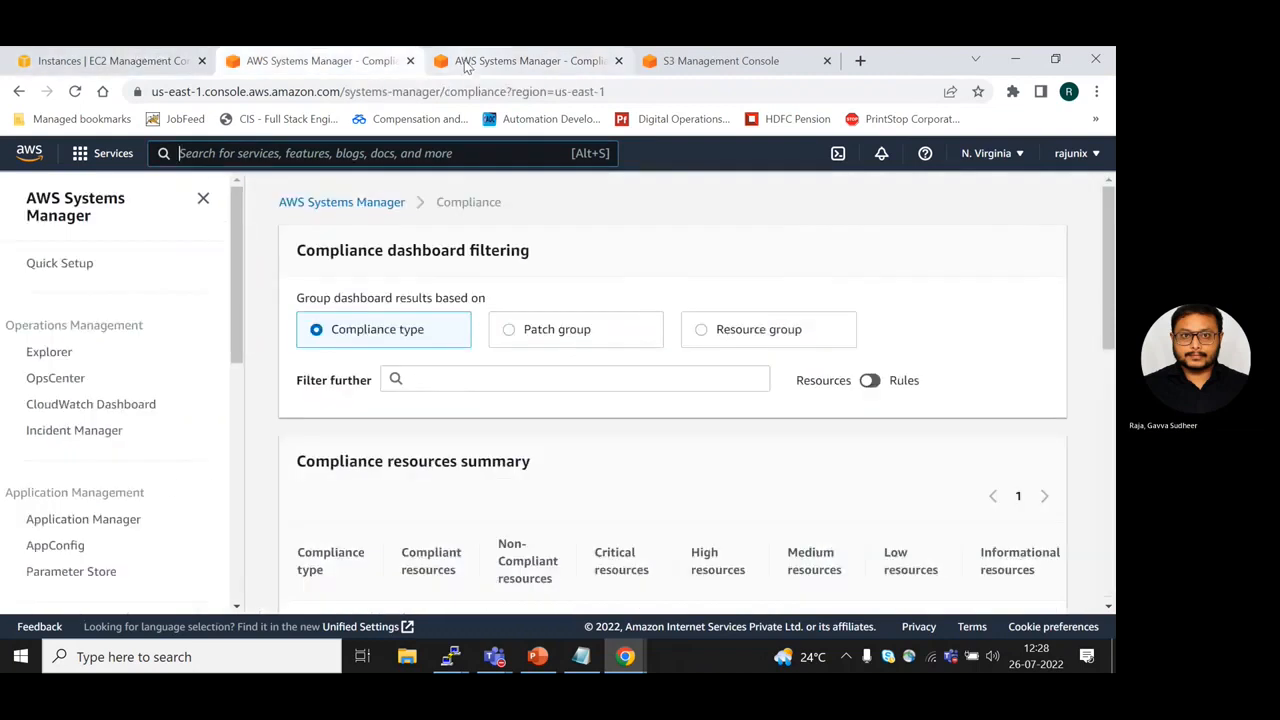
# - Open the most recent AWS-RunPatchBaseline command from the Run Command history and review its overall status and target instances
pyautogui.scroll(-6, 171, 503)
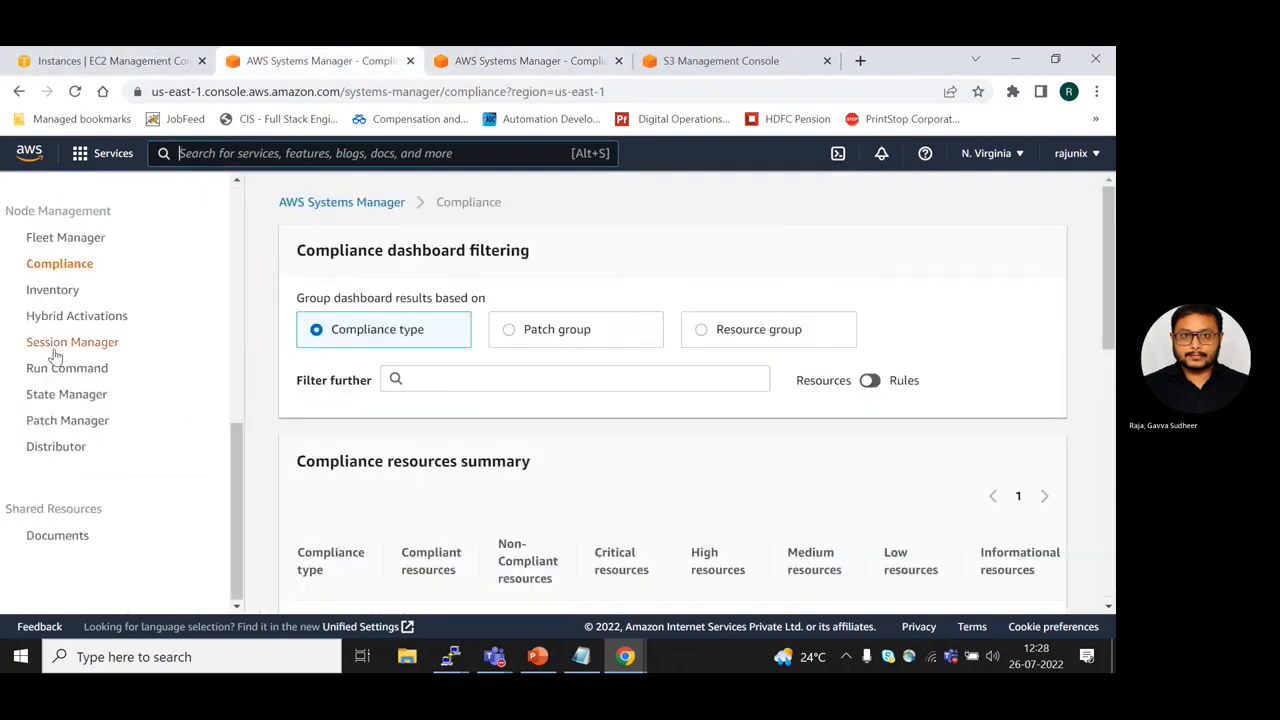
pyautogui.click(66, 368)
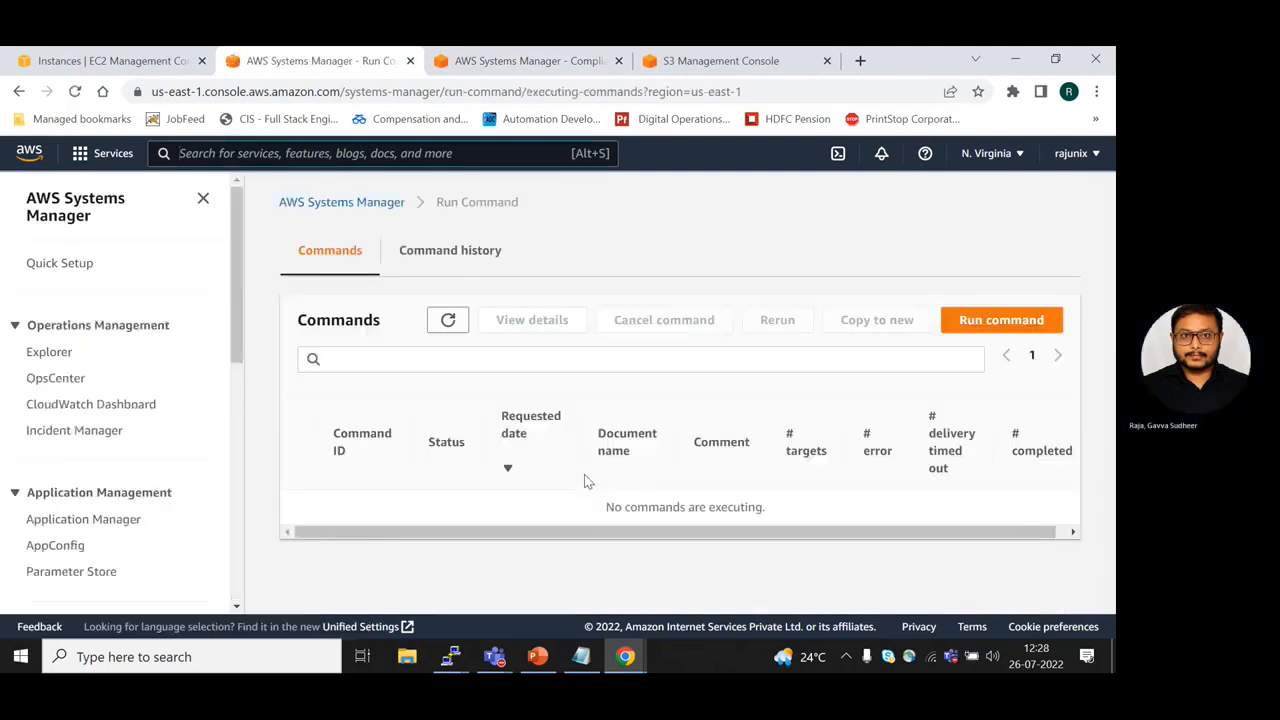
pyautogui.click(484, 250)
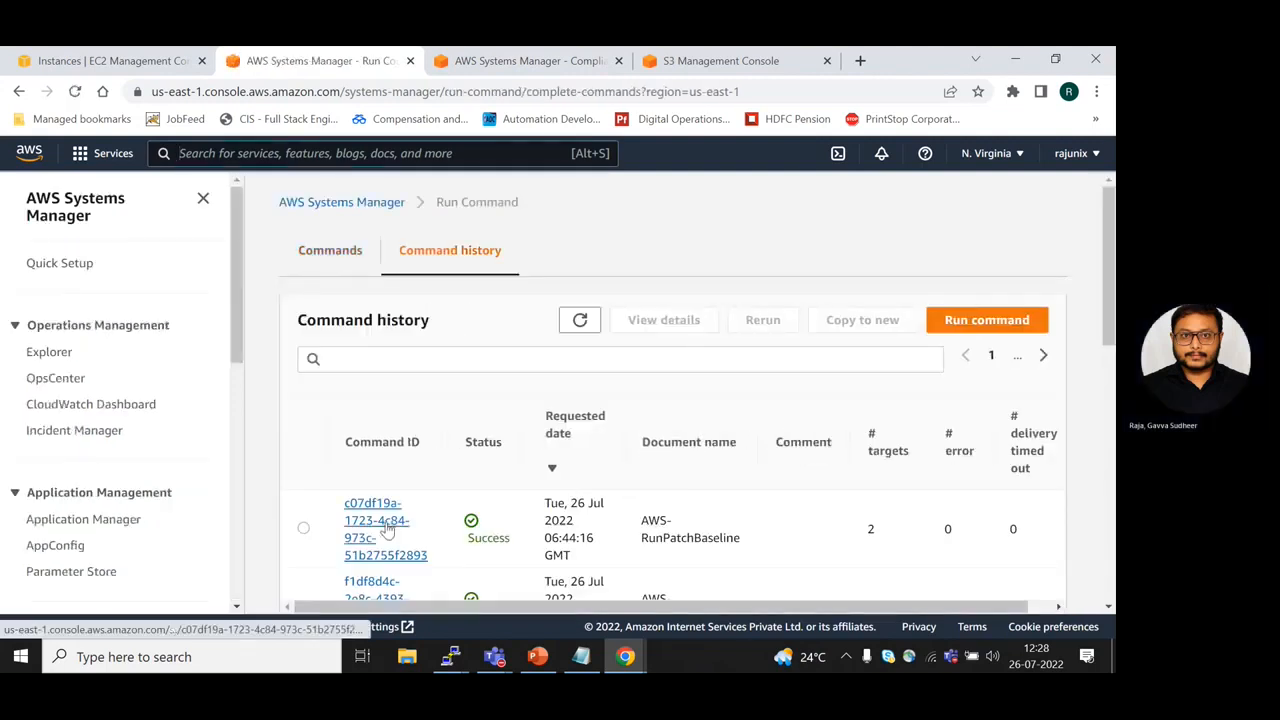
pyautogui.click(388, 530)
pyautogui.scroll(-3, 362, 413)
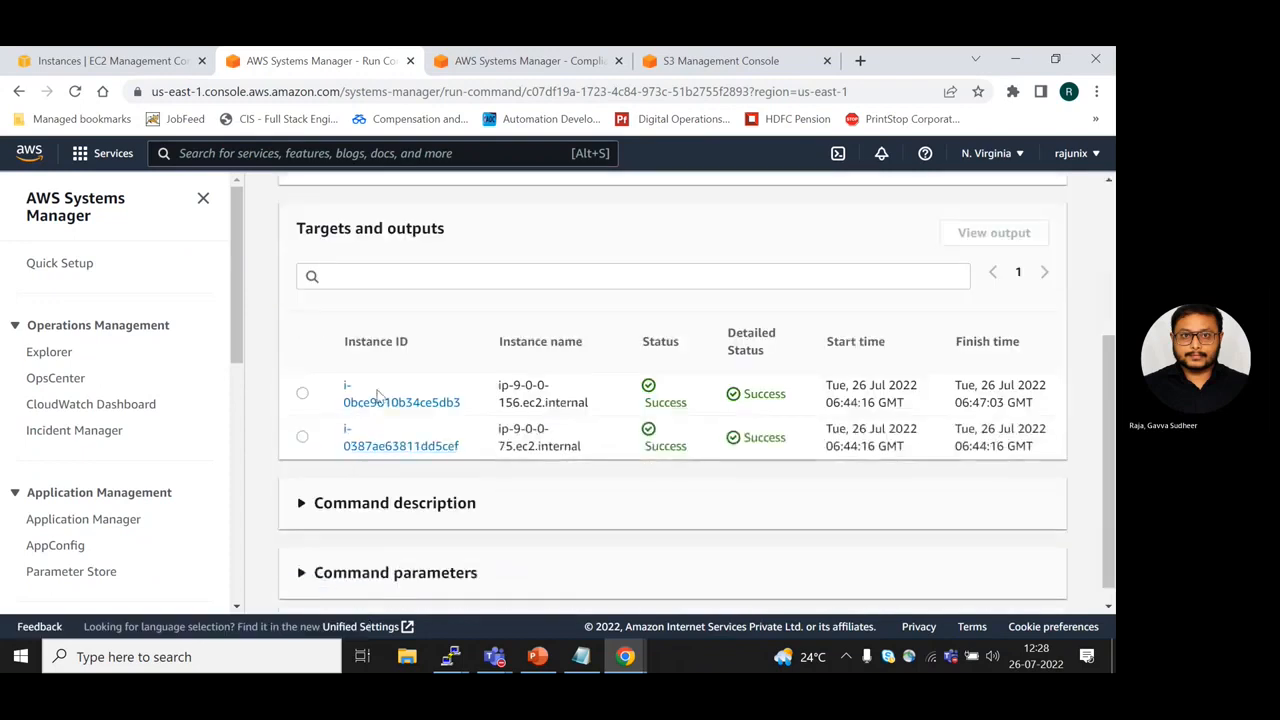
pyautogui.scroll(3, 374, 395)
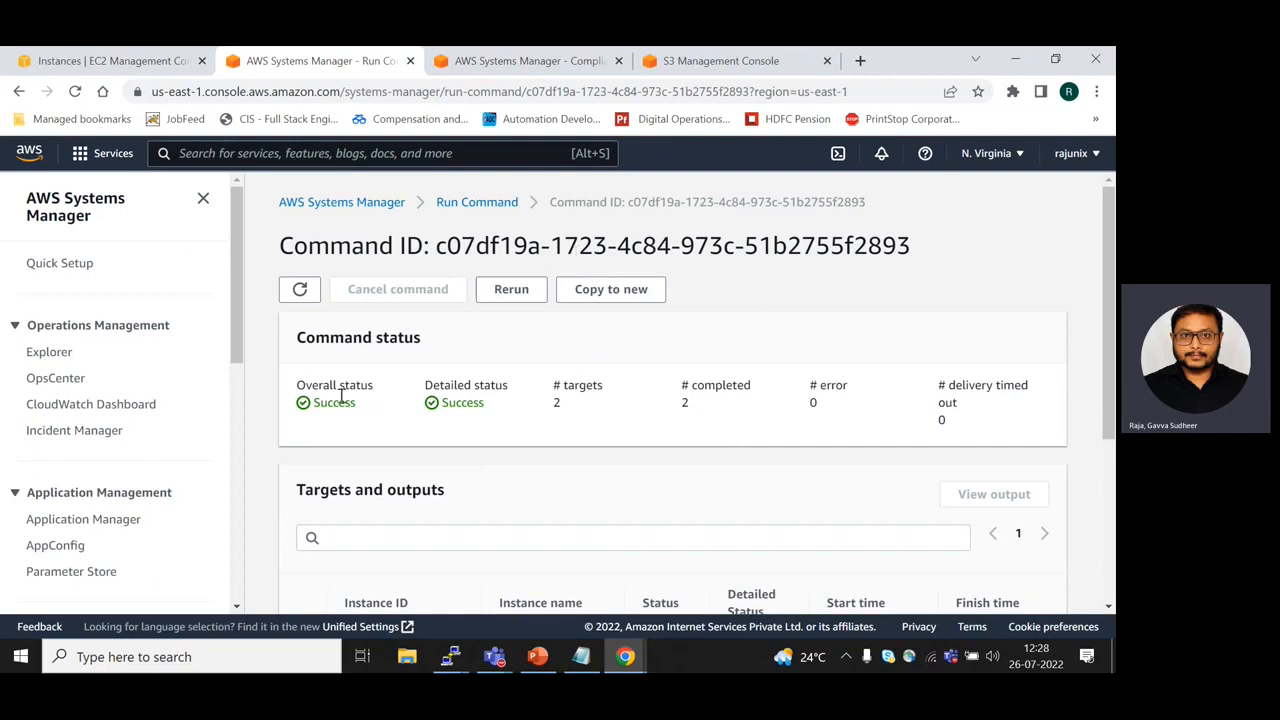
# - Open the command output for instance i-0bce9610b34ce5db3 and check the platform condition in the PatchWindows step's output
pyautogui.scroll(-3, 341, 397)
pyautogui.click(436, 492)
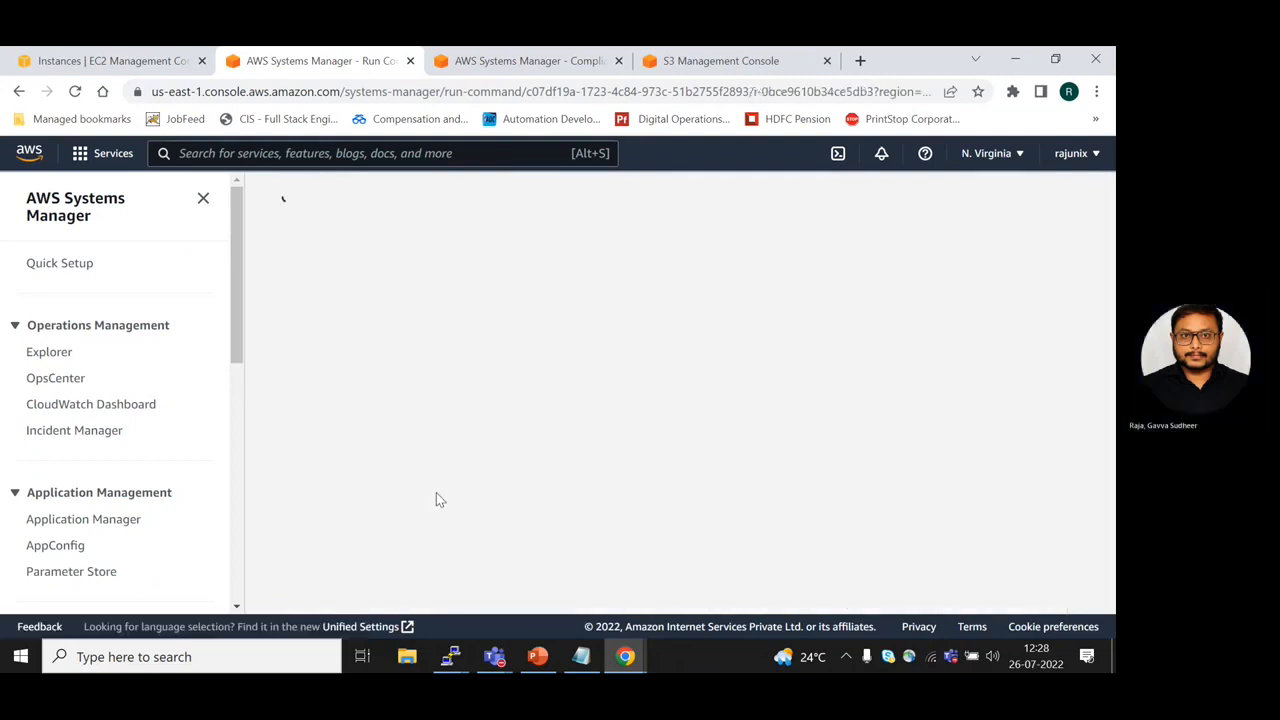
pyautogui.click(320, 500)
pyautogui.scroll(-3, 461, 429)
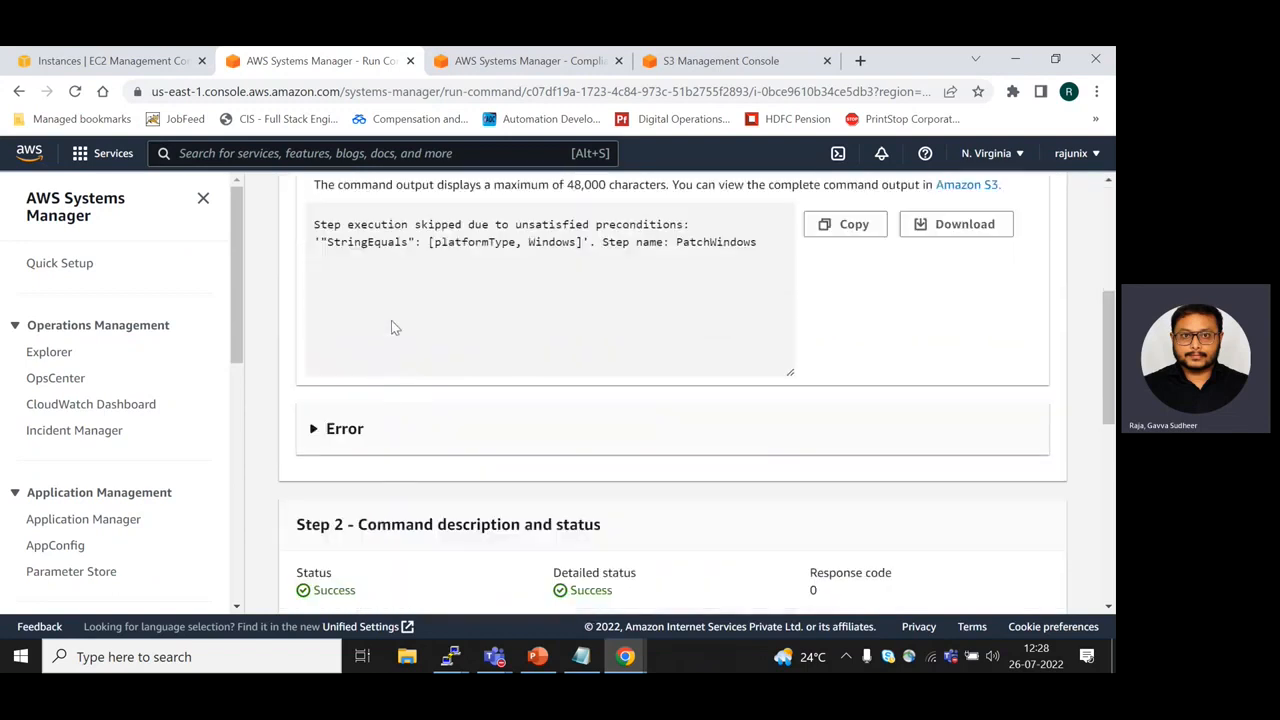
pyautogui.scroll(2, 391, 328)
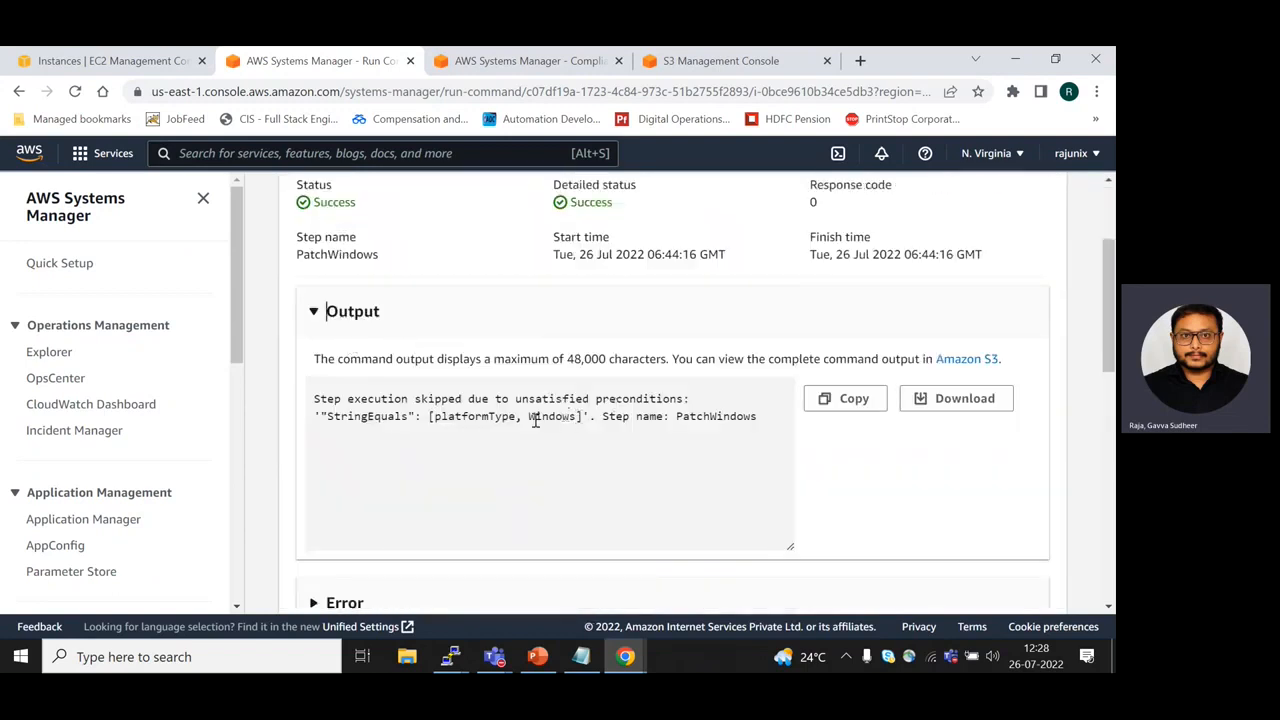
pyautogui.moveTo(488, 417); pyautogui.dragTo(571, 418)
pyautogui.scroll(-2, 566, 430)
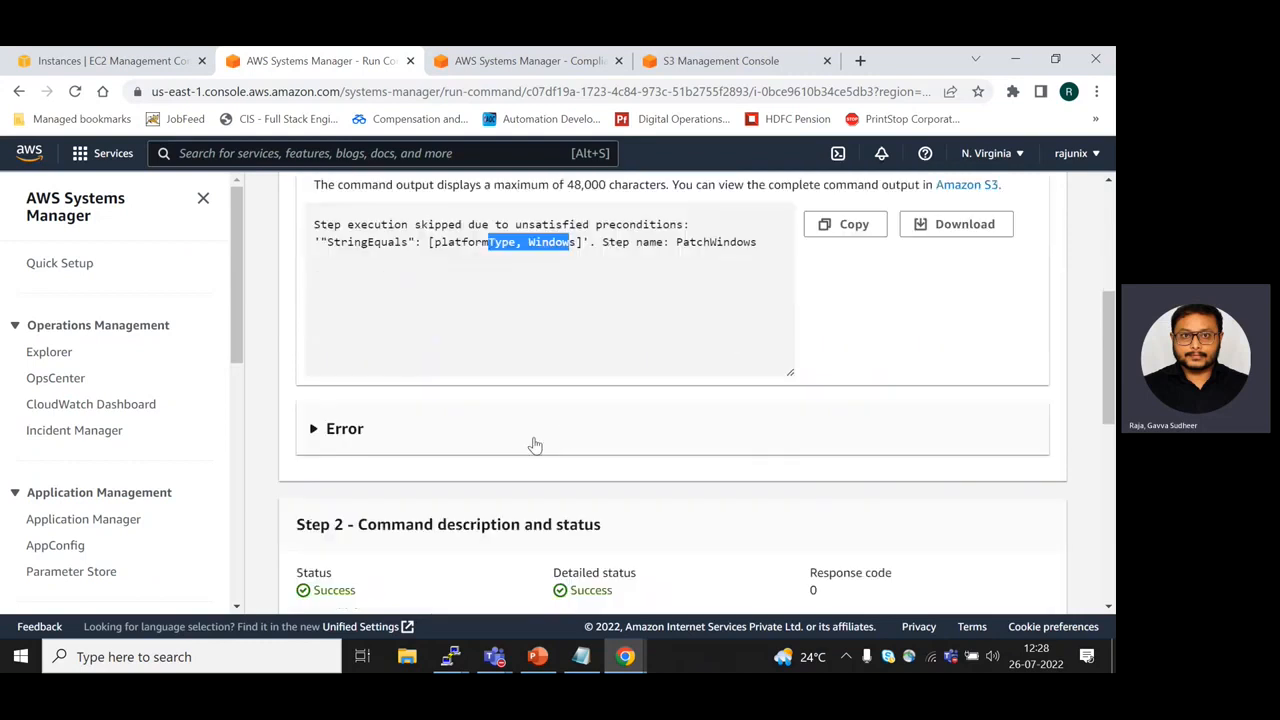
# - Expand the output of the PatchLinux step and look through its package state entries
pyautogui.scroll(-2, 346, 466)
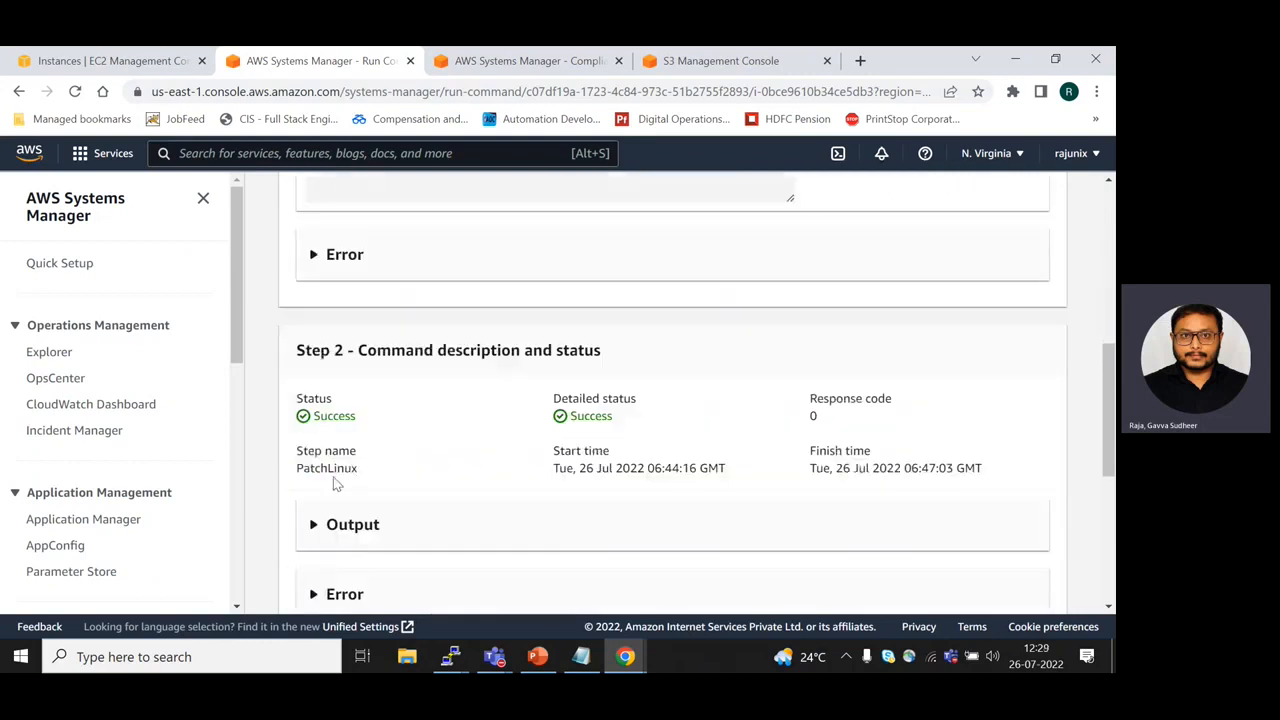
pyautogui.click(316, 524)
pyautogui.scroll(-3, 550, 480)
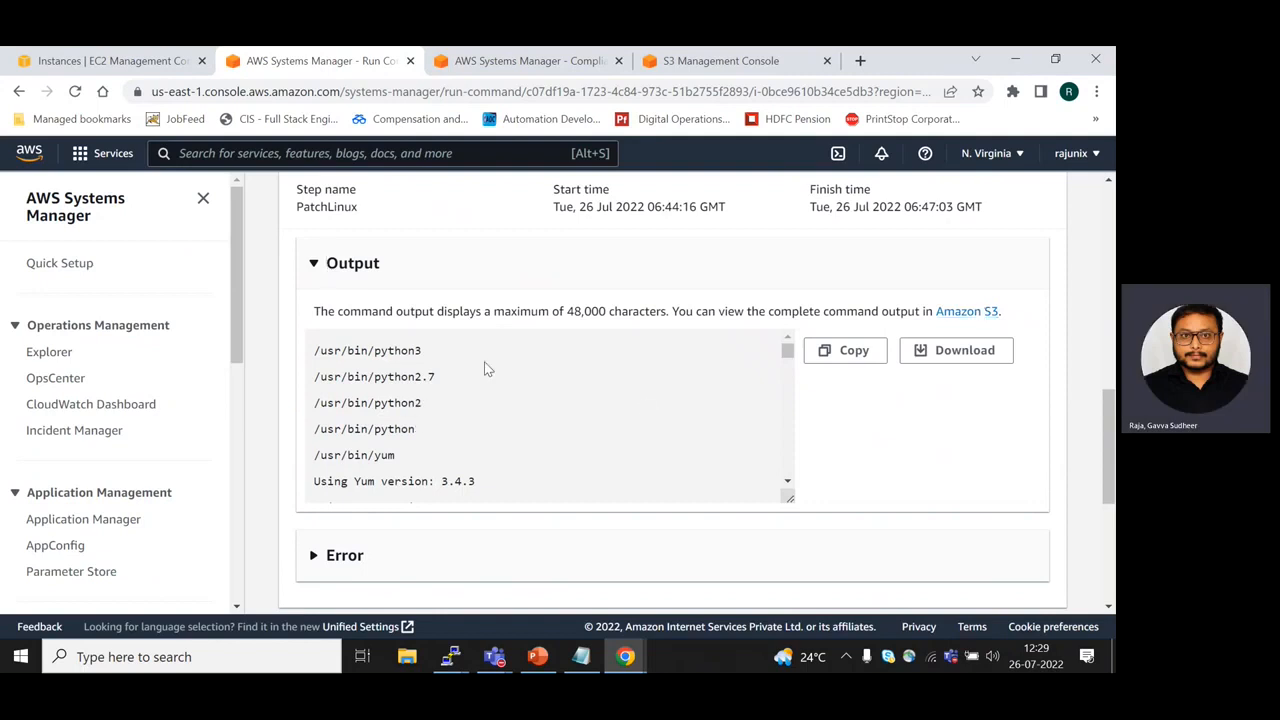
pyautogui.scroll(-3, 618, 397)
pyautogui.scroll(-10, 619, 410)
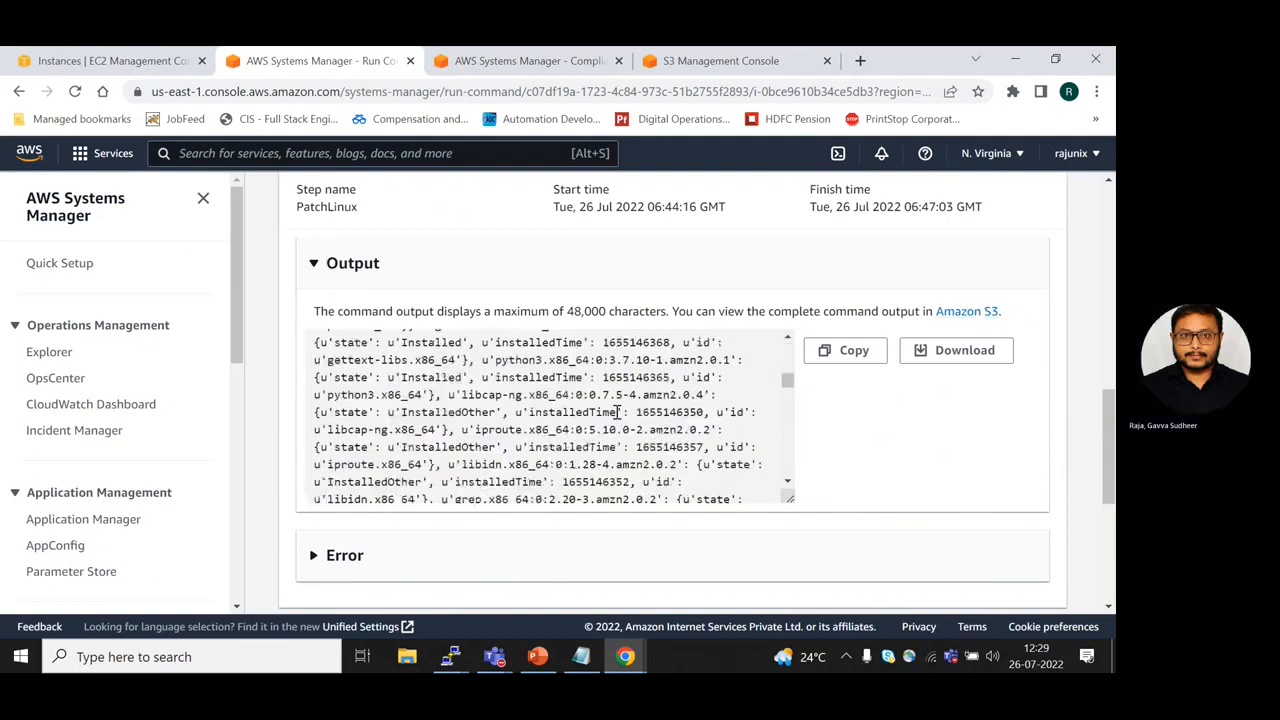
pyautogui.scroll(-3, 619, 418)
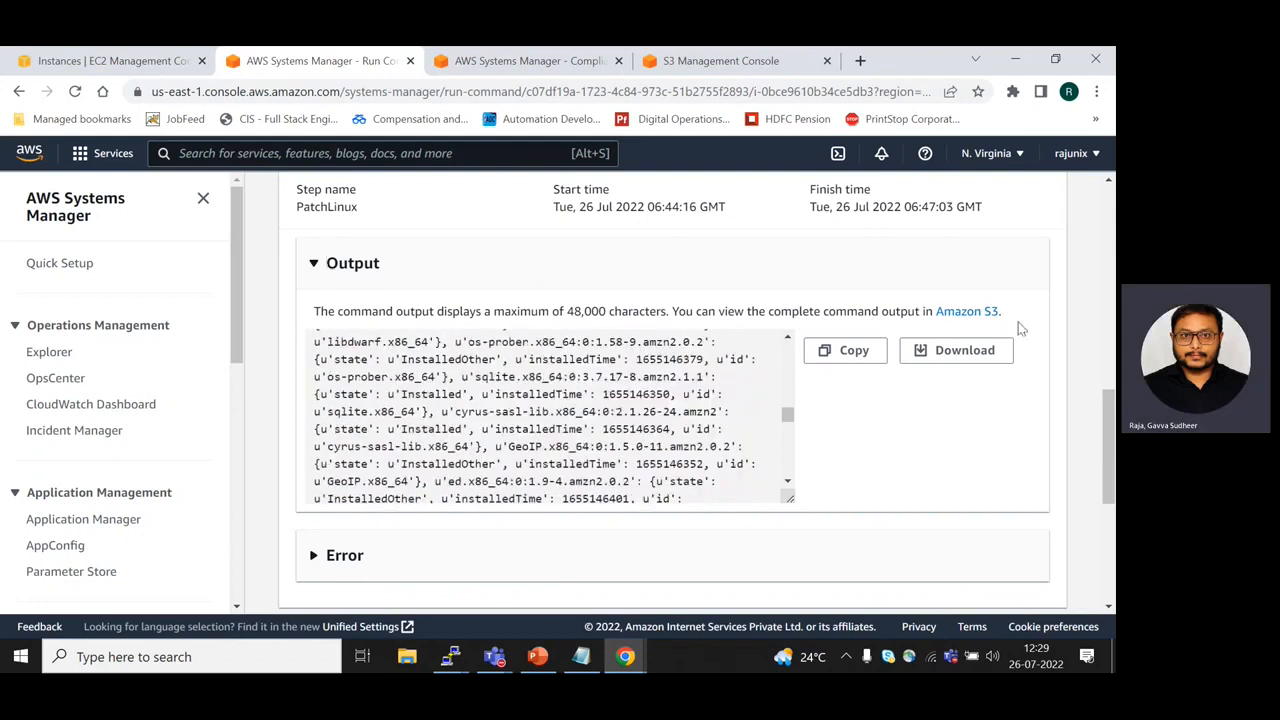
# - Go to the complete command output in Amazon S3 and open the stdout file from the PatchLinux folder
pyautogui.click(976, 313)
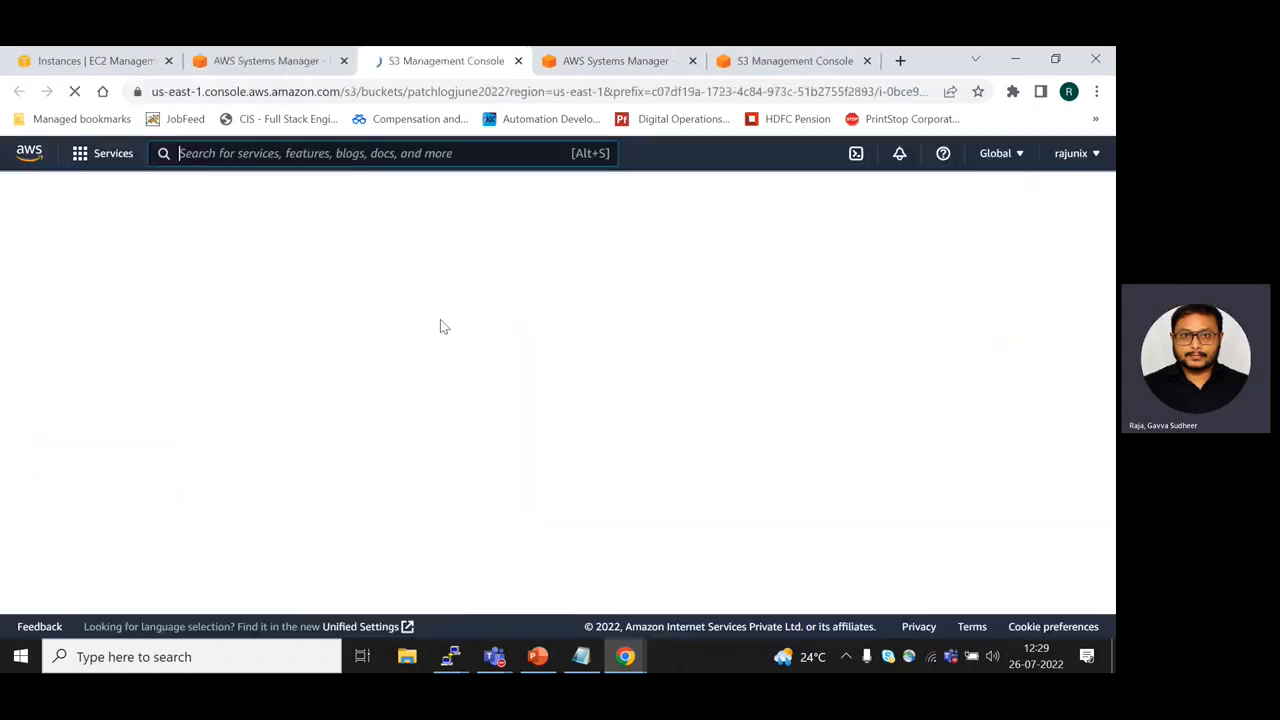
pyautogui.scroll(-1, 437, 395)
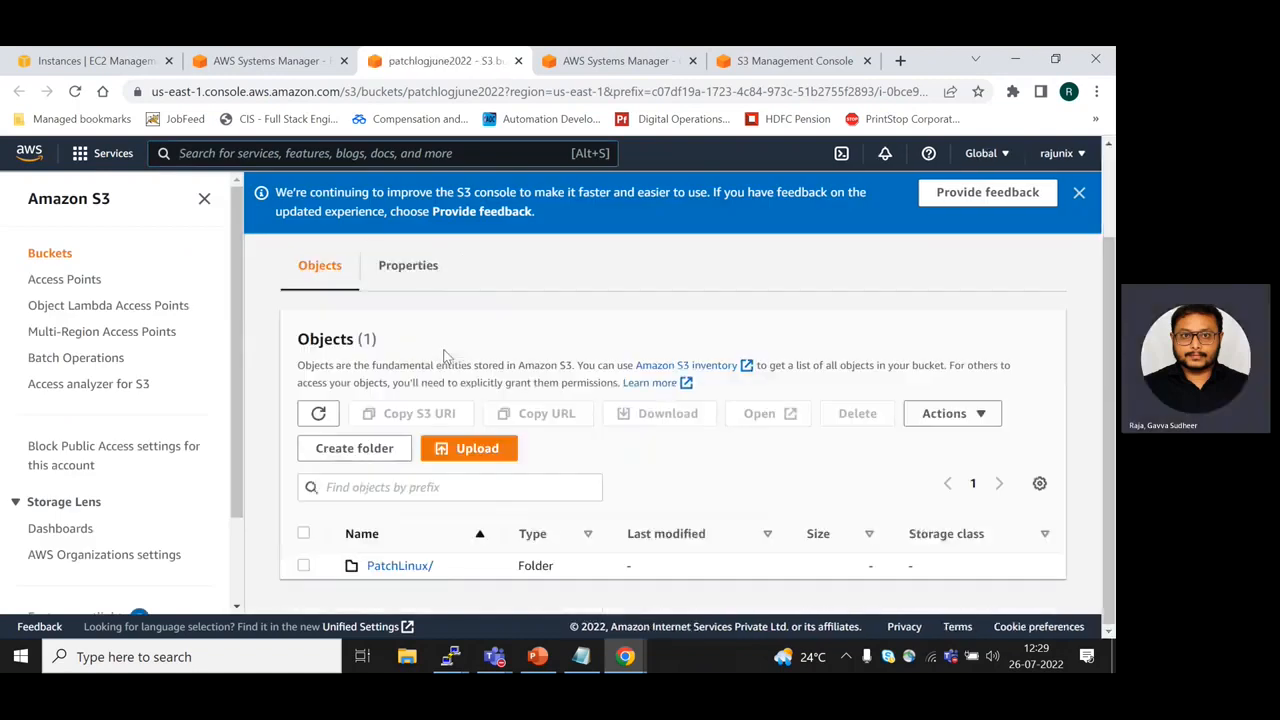
pyautogui.click(393, 566)
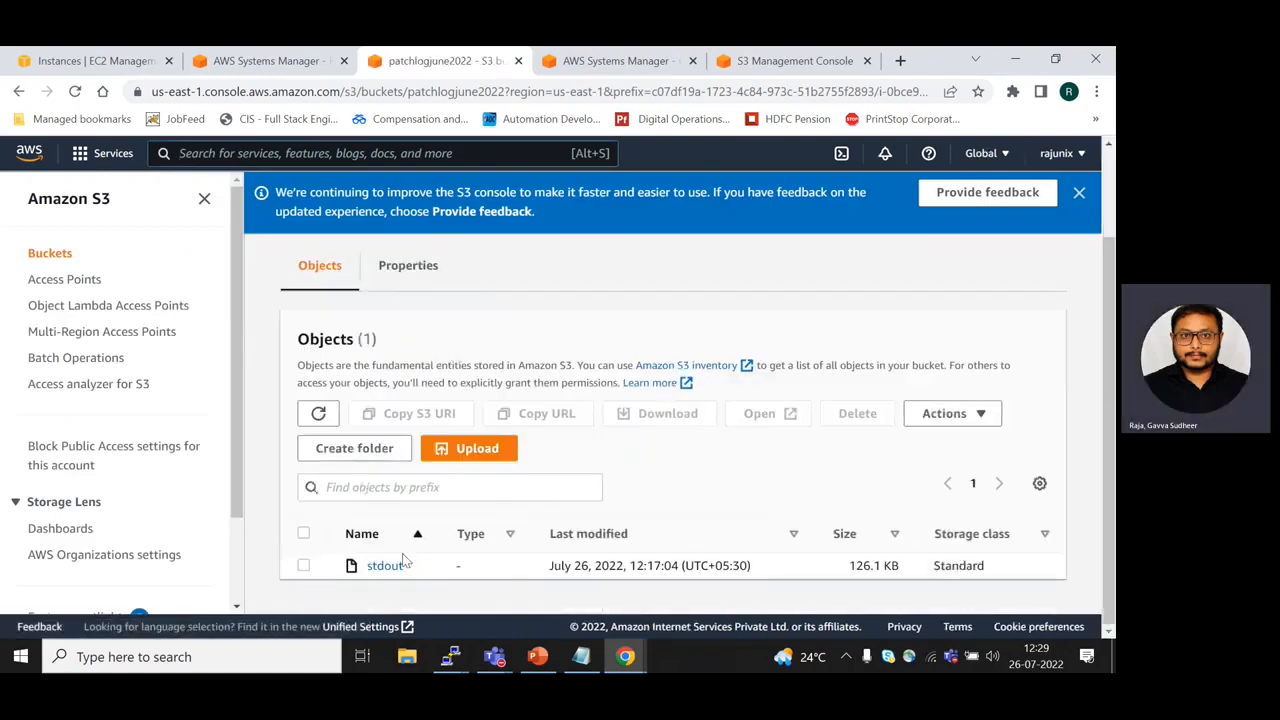
pyautogui.click(387, 567)
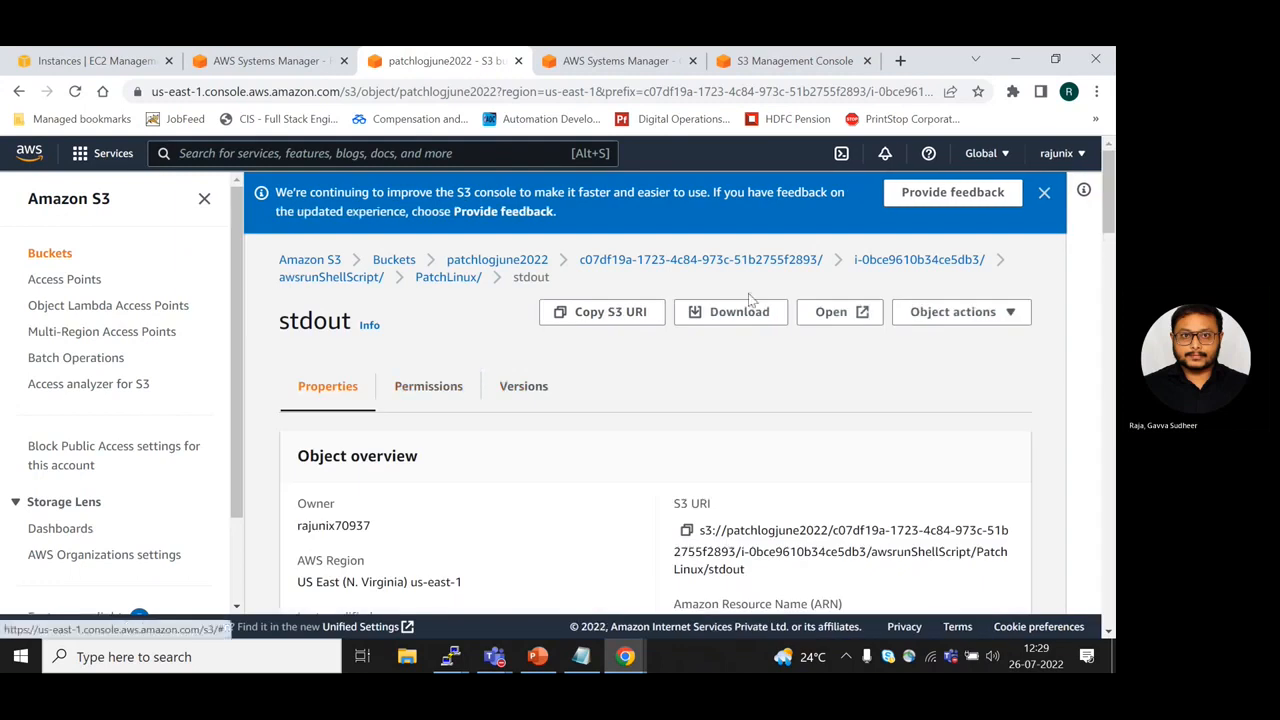
pyautogui.click(830, 313)
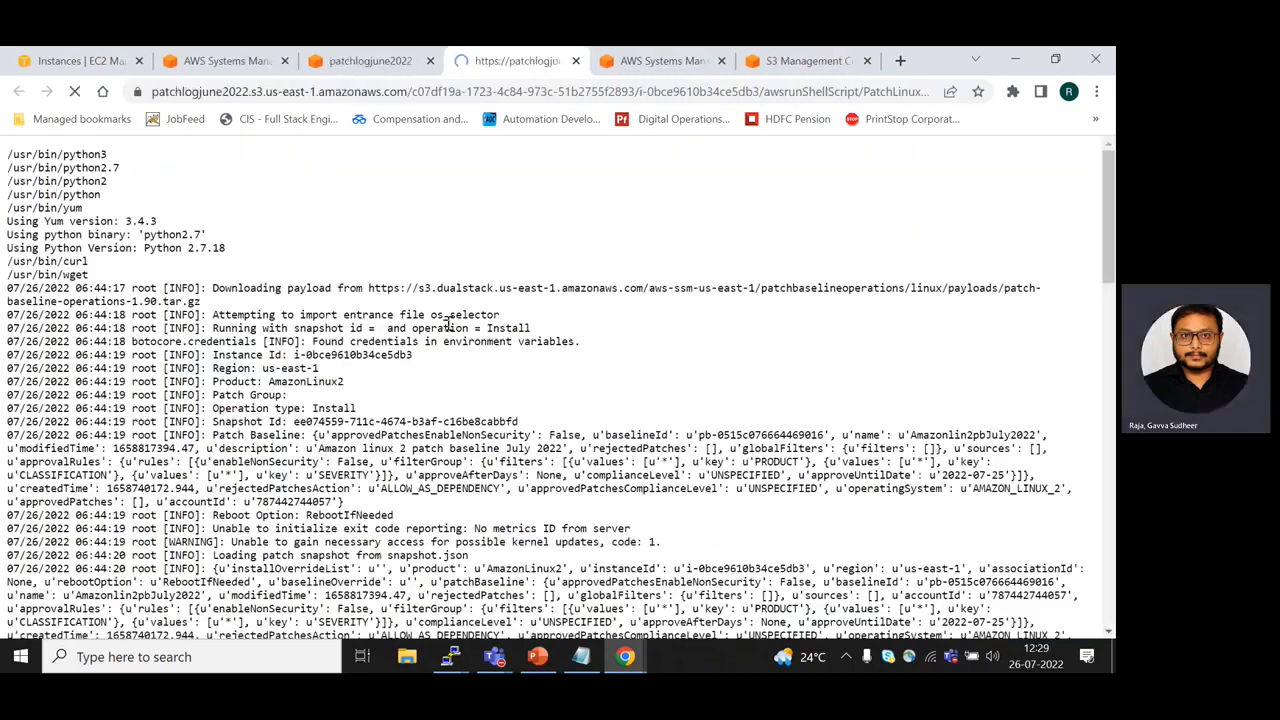
# - Check the patch baseline name in the stdout log, then skim the package states down to the update entries
pyautogui.scroll(-1, 288, 314)
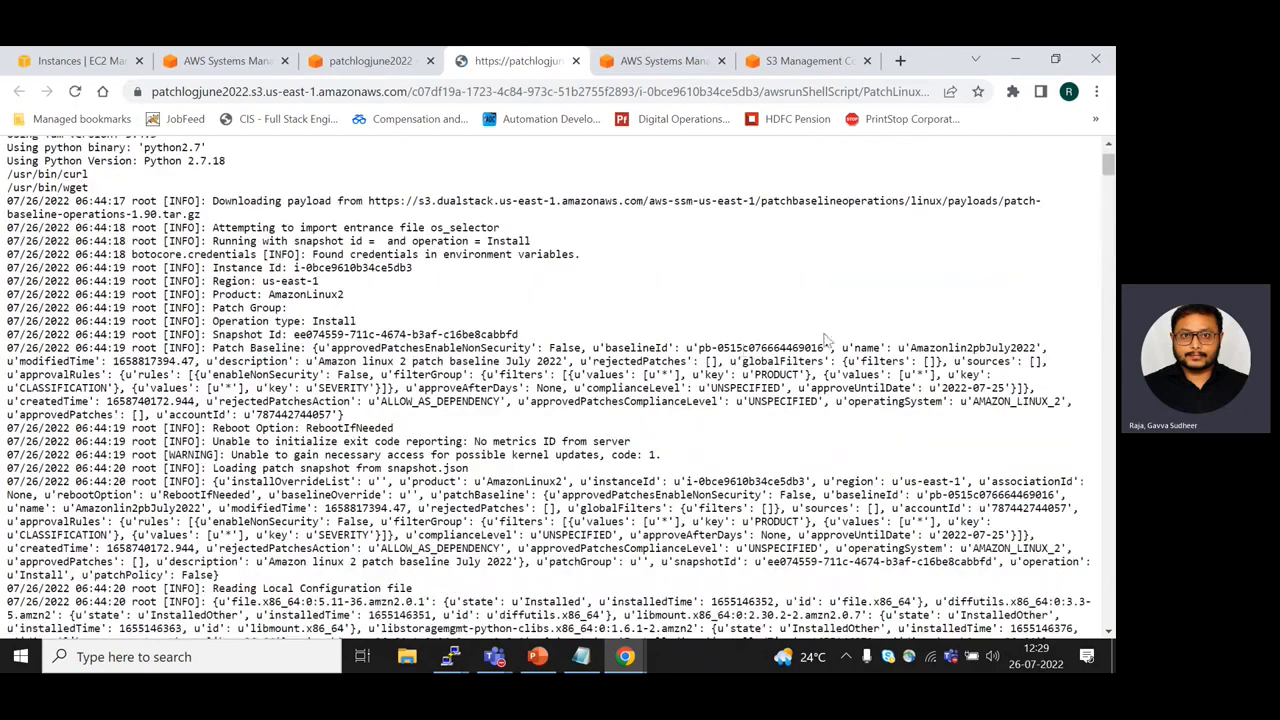
pyautogui.moveTo(922, 347); pyautogui.dragTo(1036, 347)
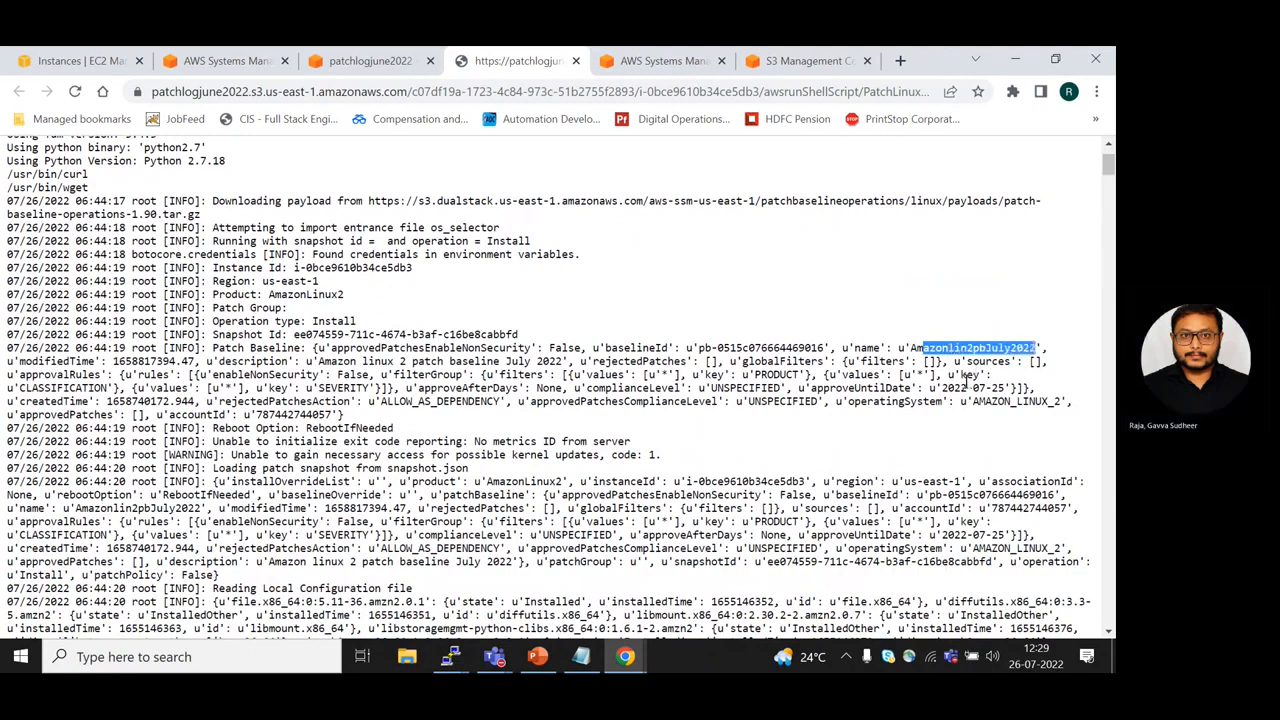
pyautogui.scroll(-10, 966, 381)
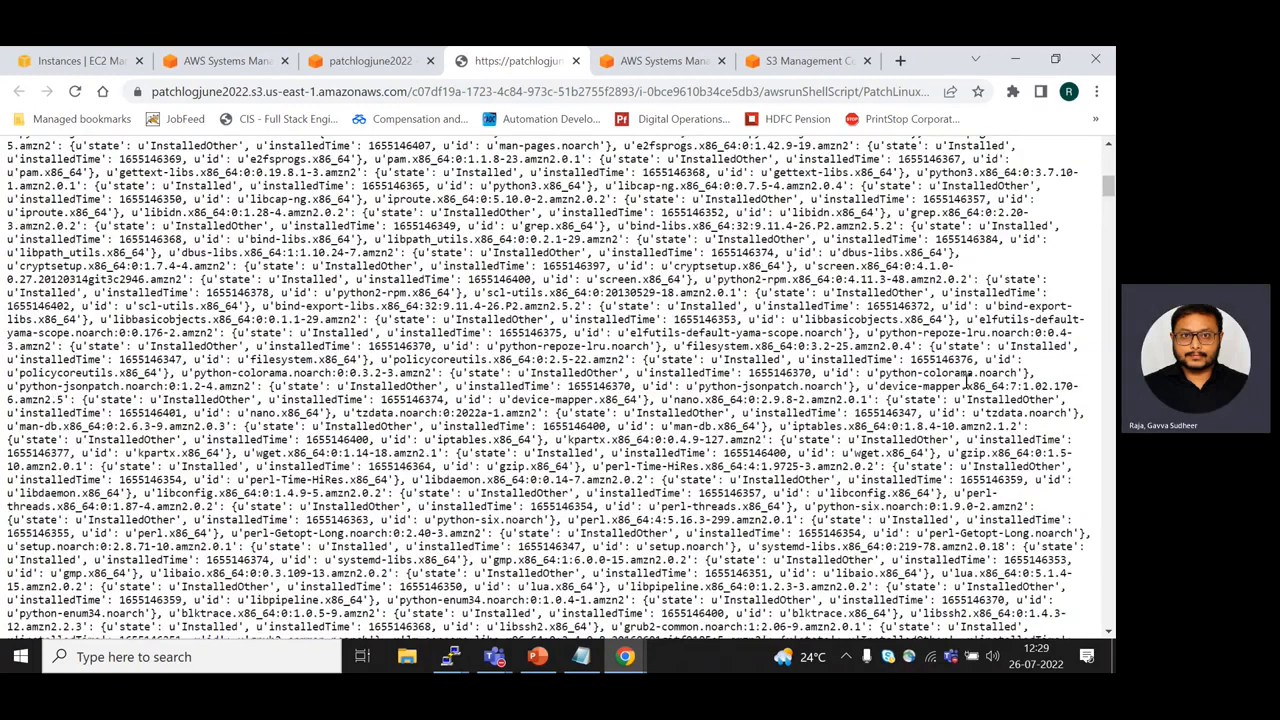
pyautogui.scroll(-15, 966, 381)
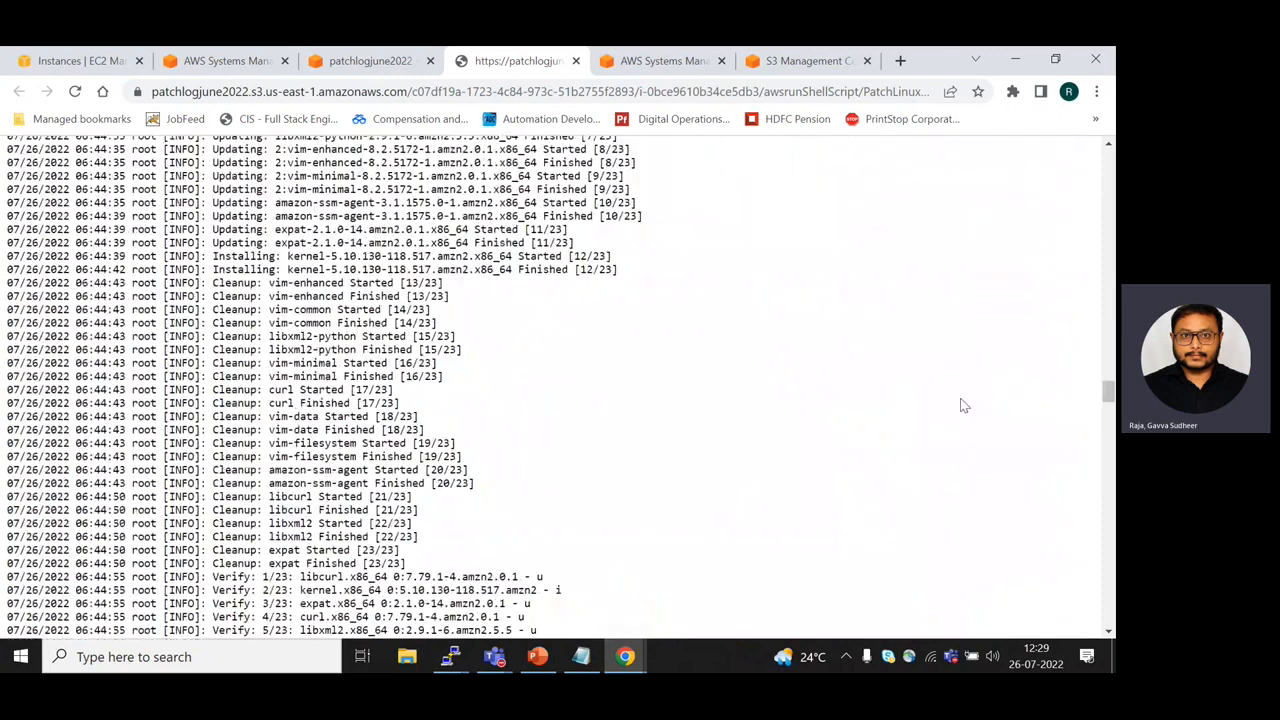
# - Examine the log's package update and verification entries, the instance compliance summary, and the upload and reboot lines near its end
pyautogui.scroll(-3, 964, 405)
pyautogui.moveTo(224, 215); pyautogui.dragTo(610, 393)
pyautogui.scroll(-4, 610, 393)
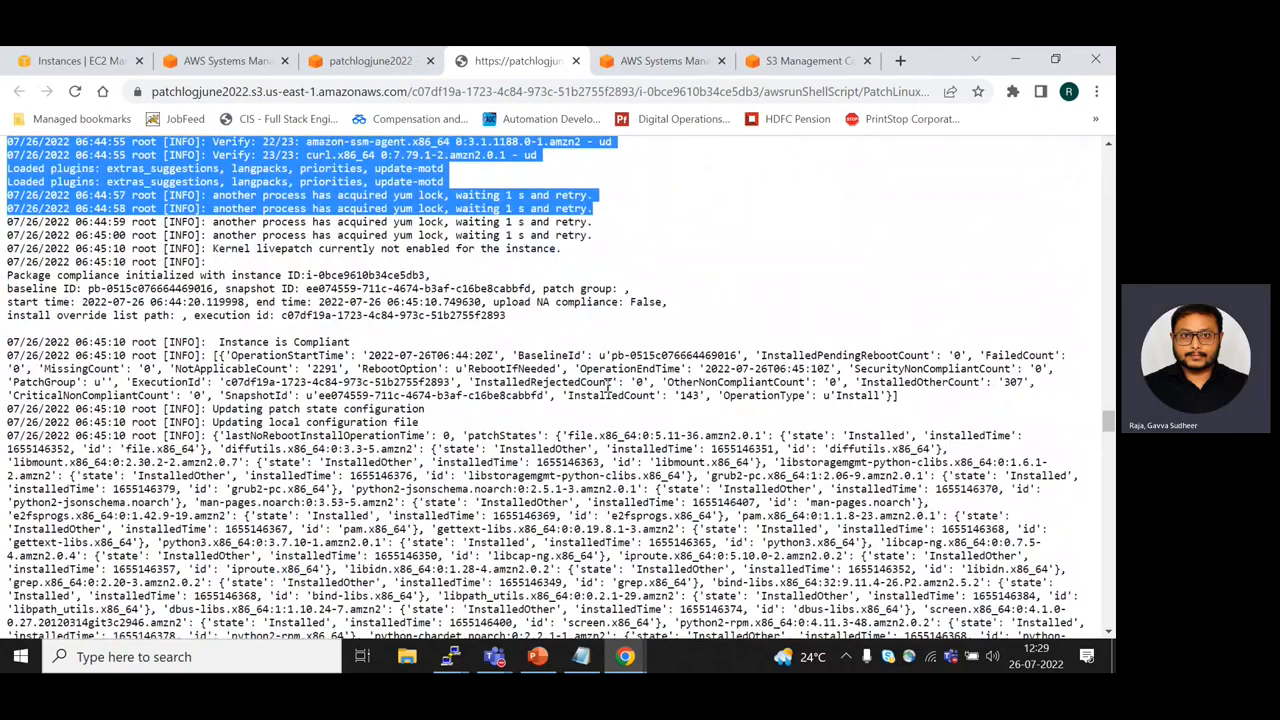
pyautogui.scroll(4, 606, 385)
pyautogui.scroll(4, 430, 398)
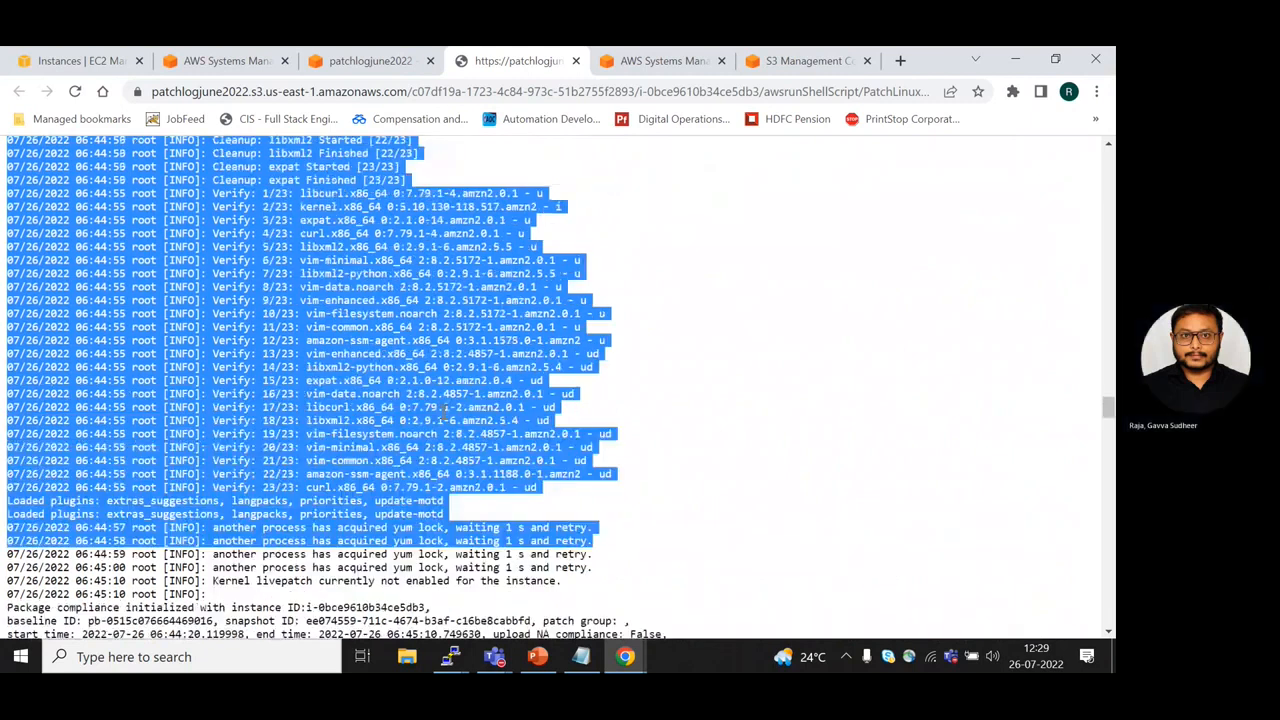
pyautogui.scroll(-6, 277, 425)
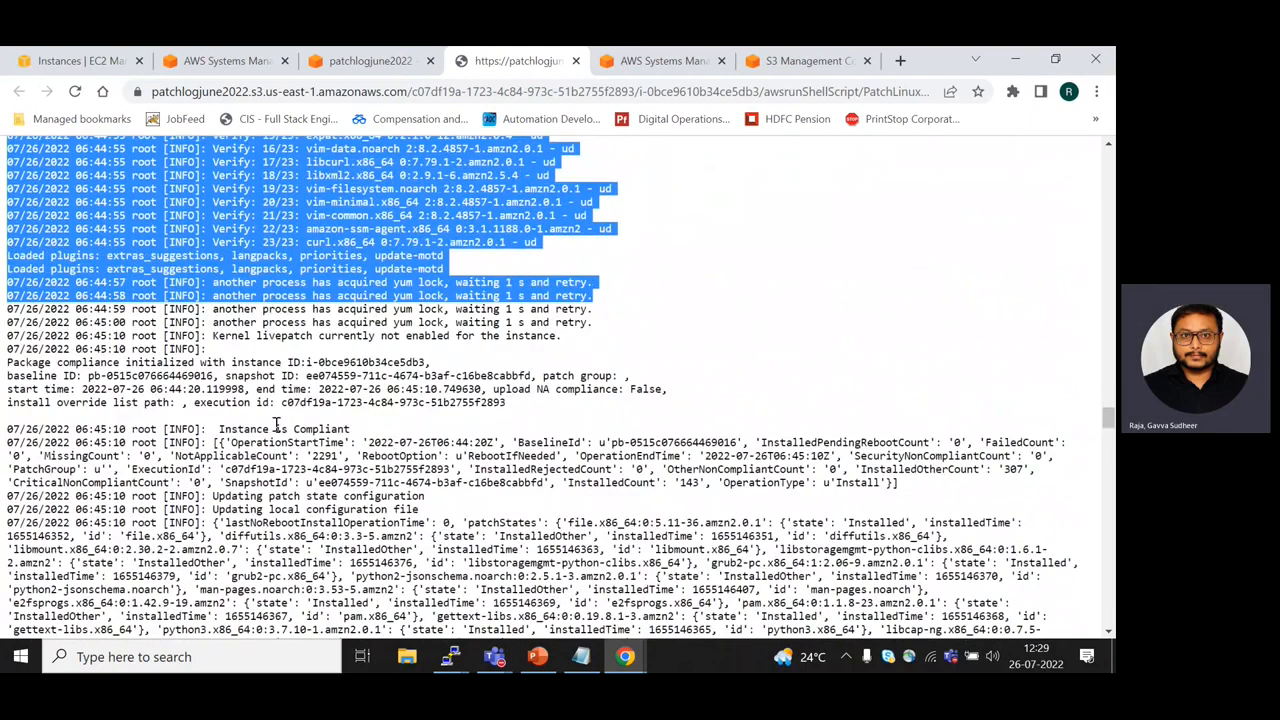
pyautogui.scroll(-10, 277, 425)
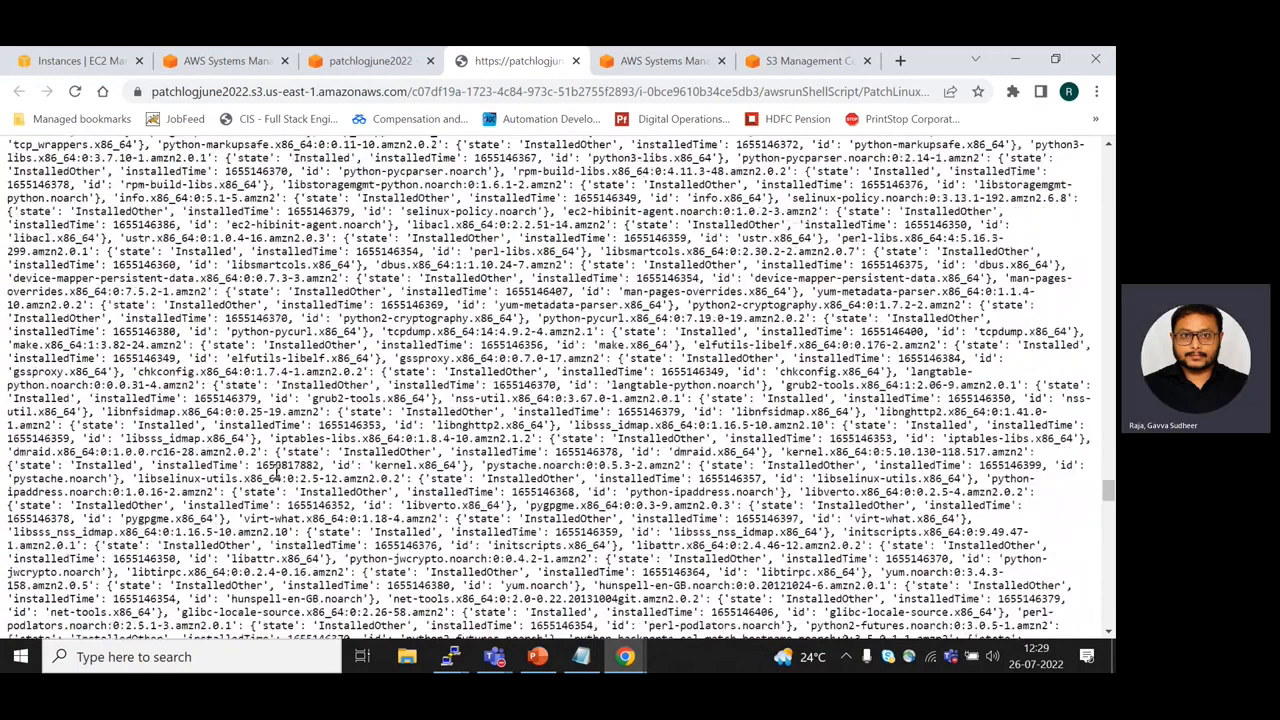
pyautogui.scroll(-10, 277, 478)
pyautogui.scroll(-10, 277, 478)
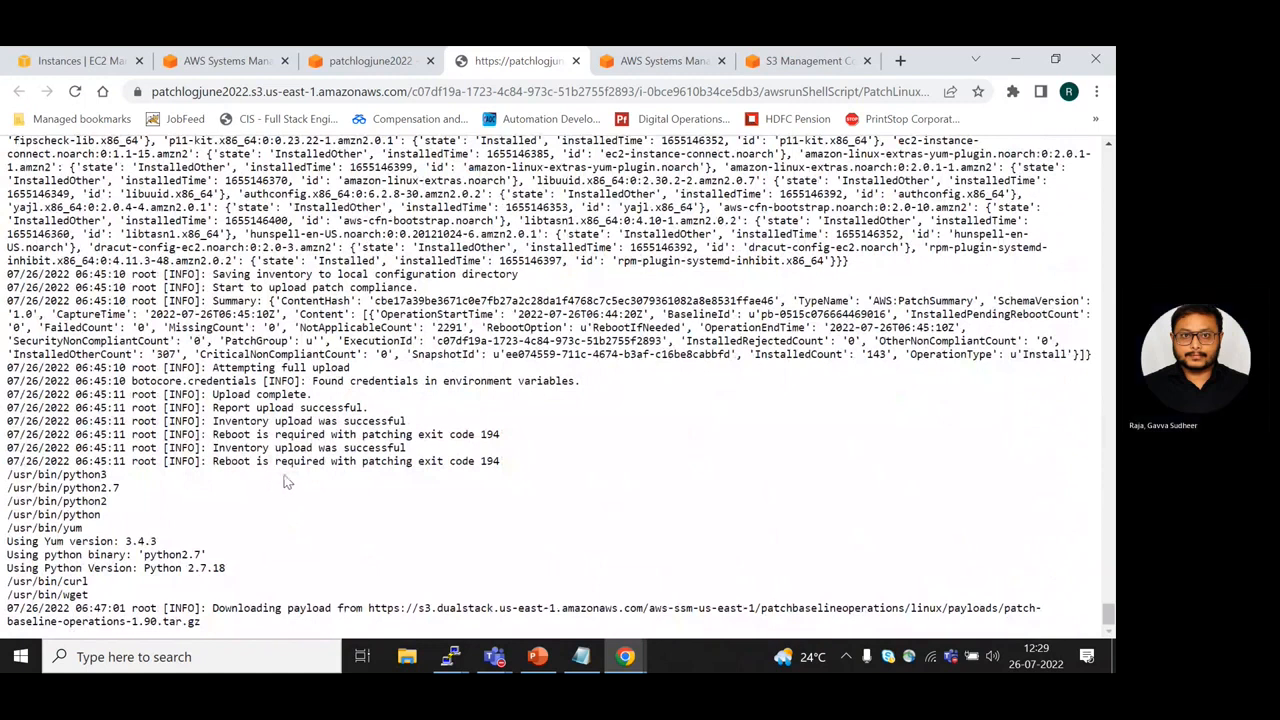
# - Close the patch log, the S3 object page and the extra Compliance page, then return to the EC2 Instances list
pyautogui.click(576, 62)
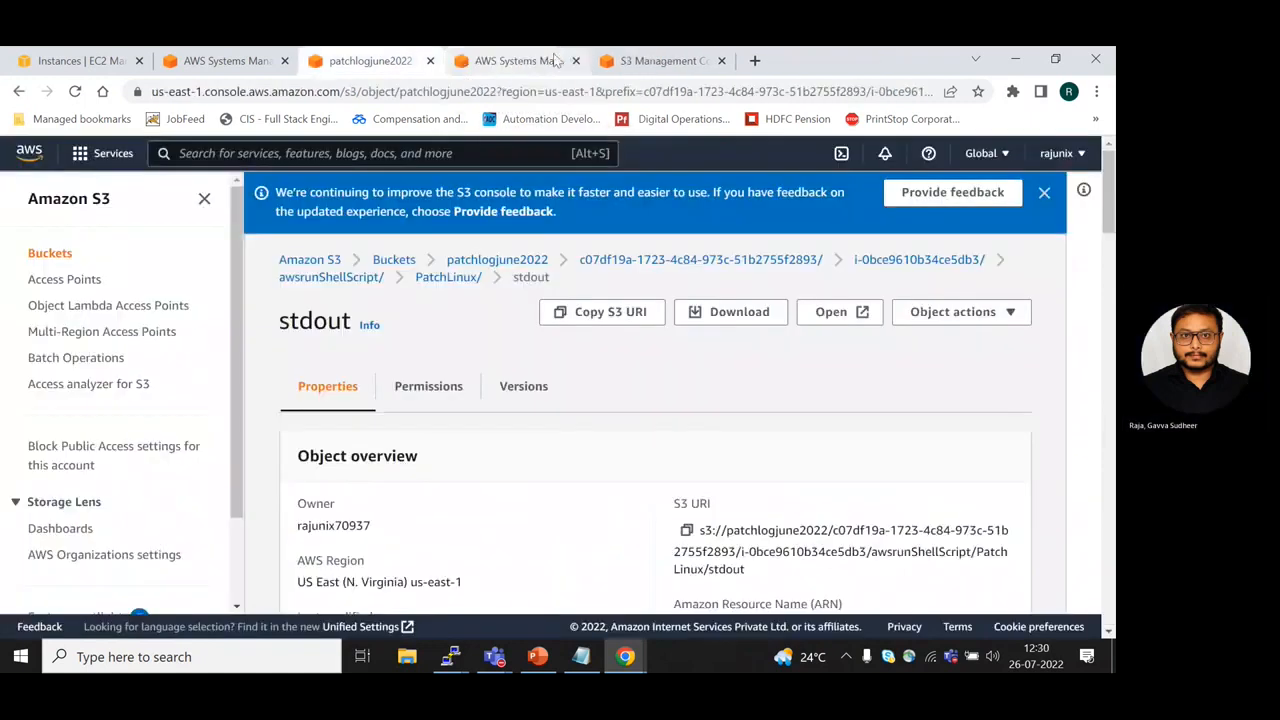
pyautogui.click(462, 66)
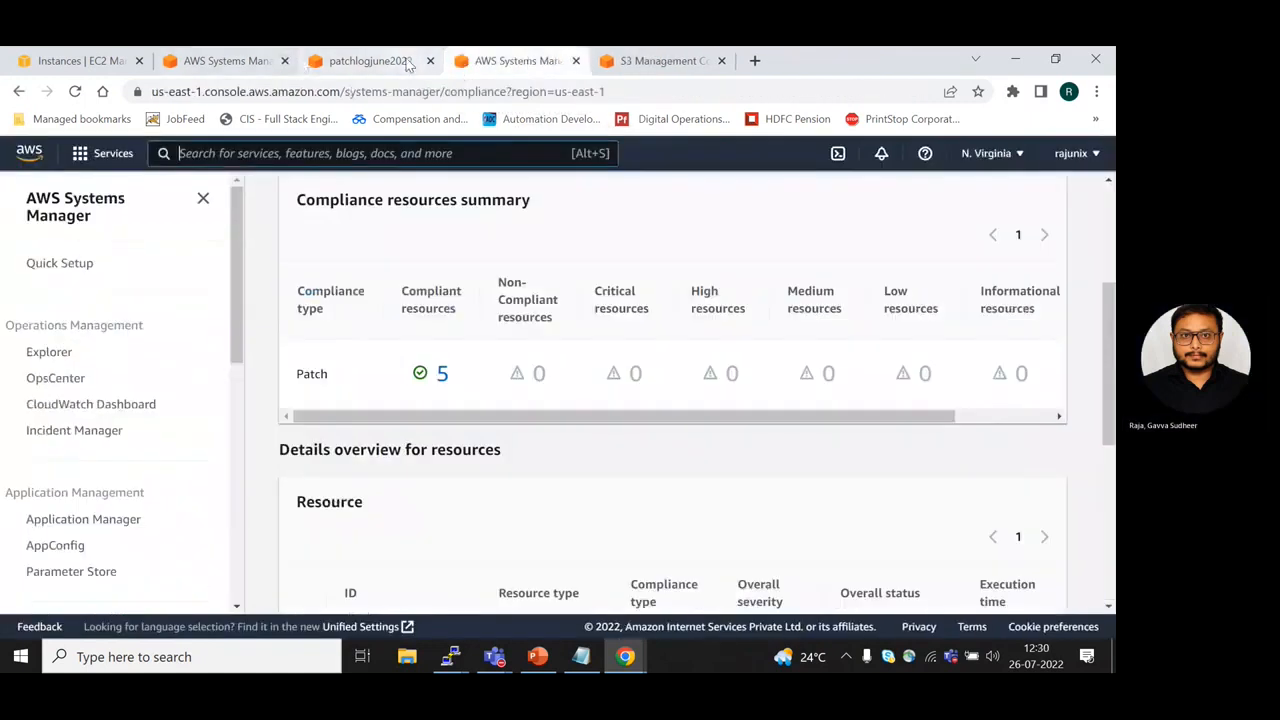
pyautogui.click(430, 62)
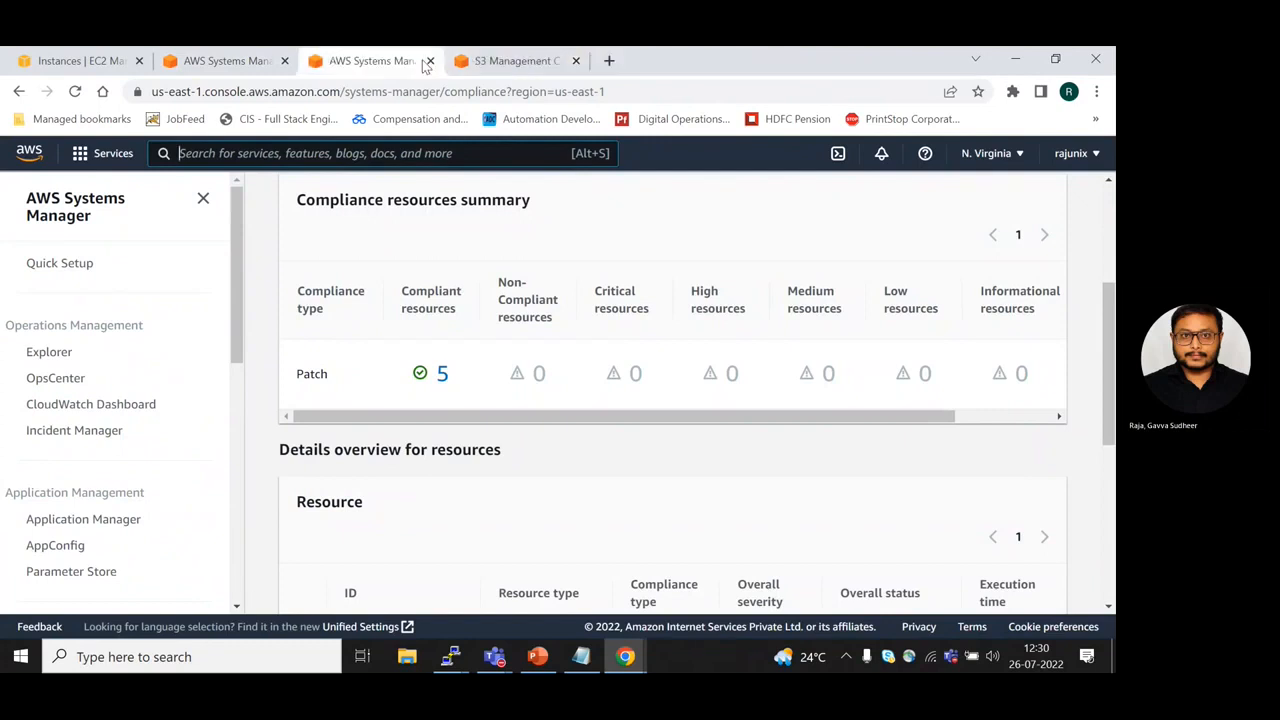
pyautogui.click(430, 62)
pyautogui.click(238, 64)
pyautogui.click(80, 61)
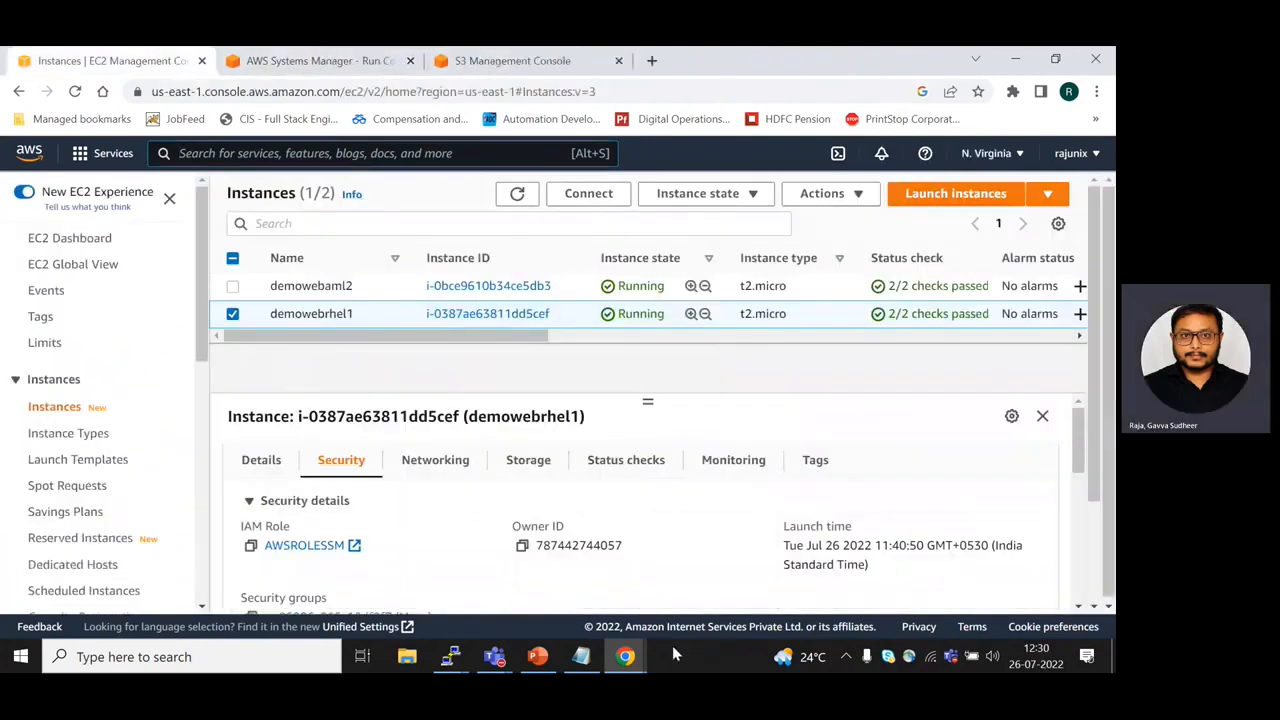
# - Show the use case slide in PowerPoint, then switch to the Teams meeting, dismiss the recording notice and stop sharing the screen
pyautogui.click(545, 656)
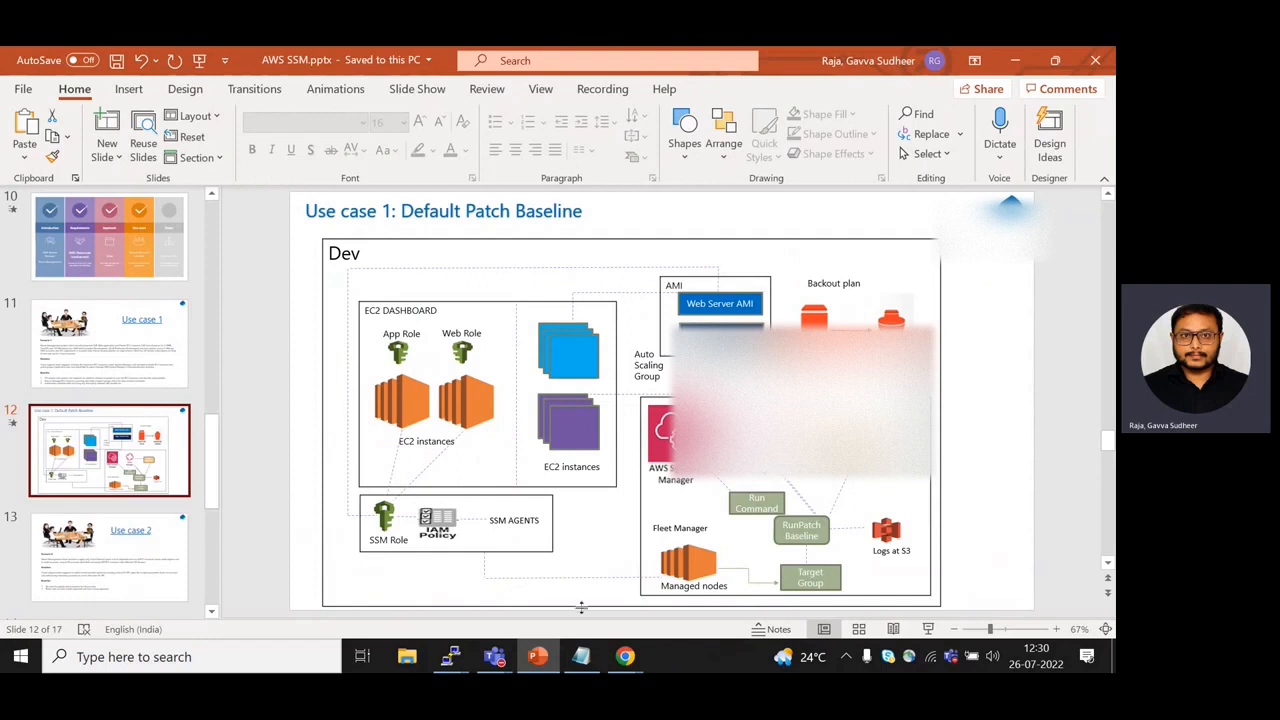
pyautogui.moveTo(494, 656)
pyautogui.click(532, 577)
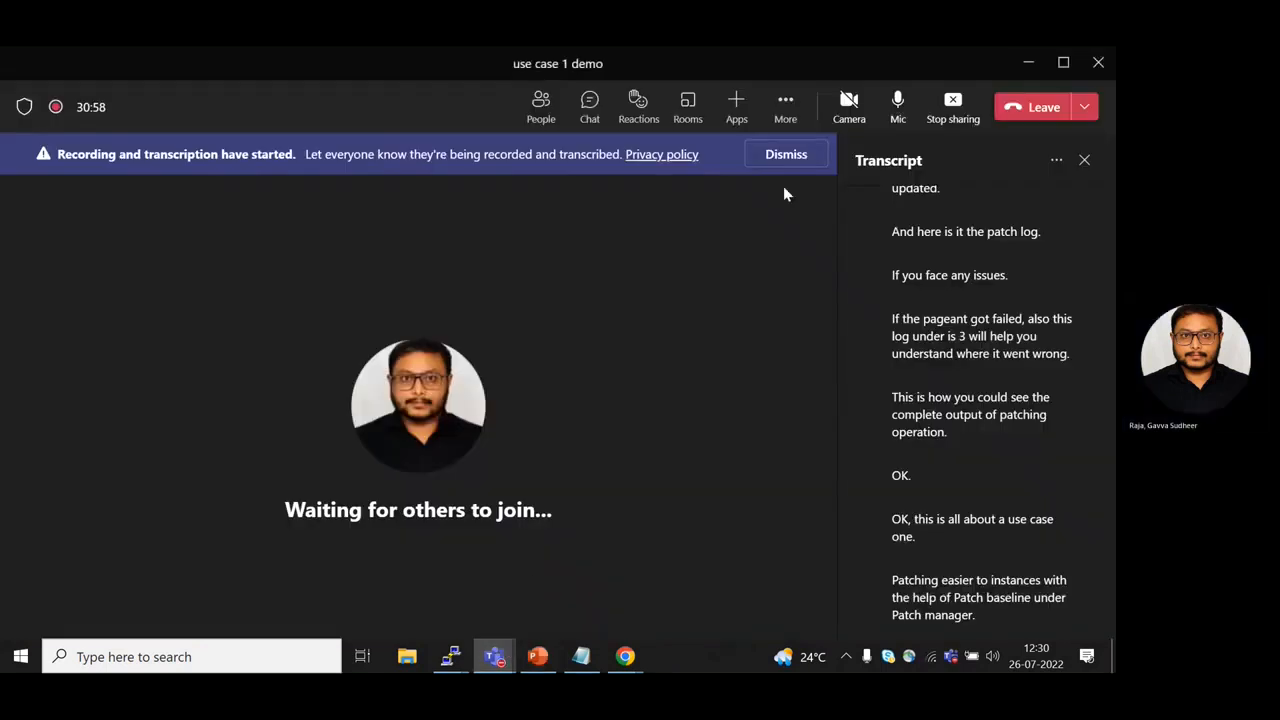
pyautogui.click(794, 158)
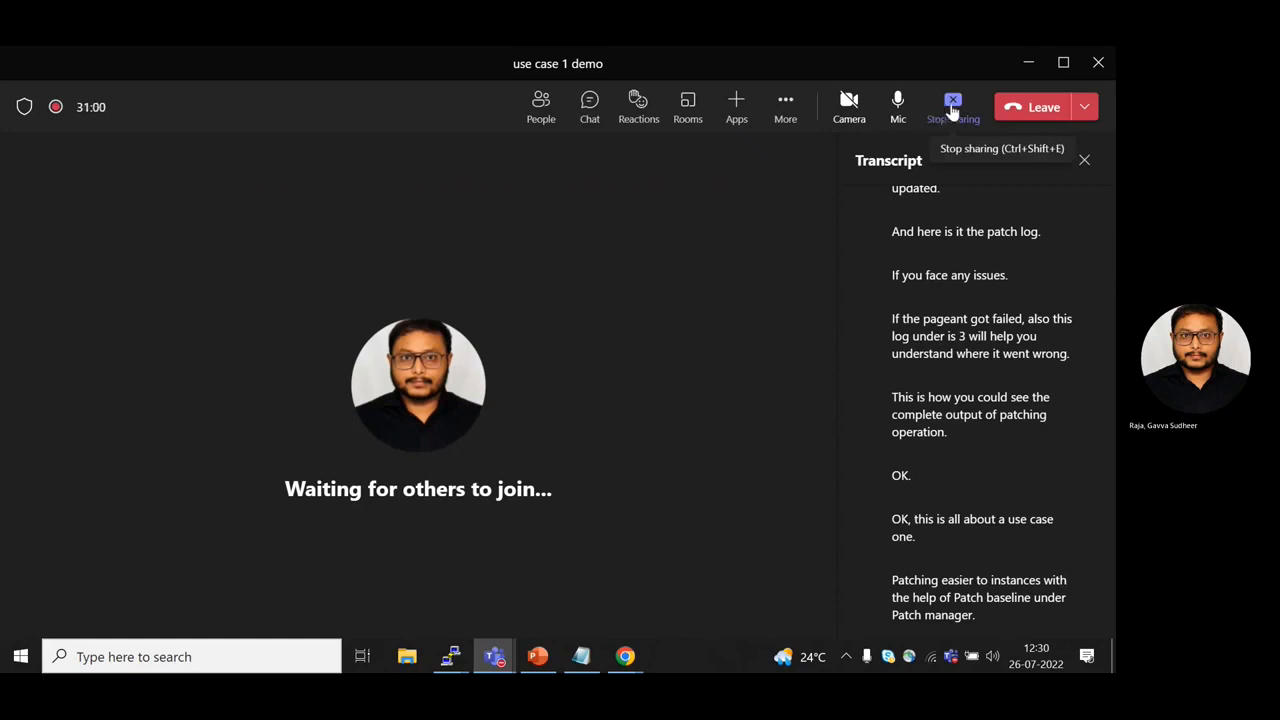
pyautogui.click(952, 106)
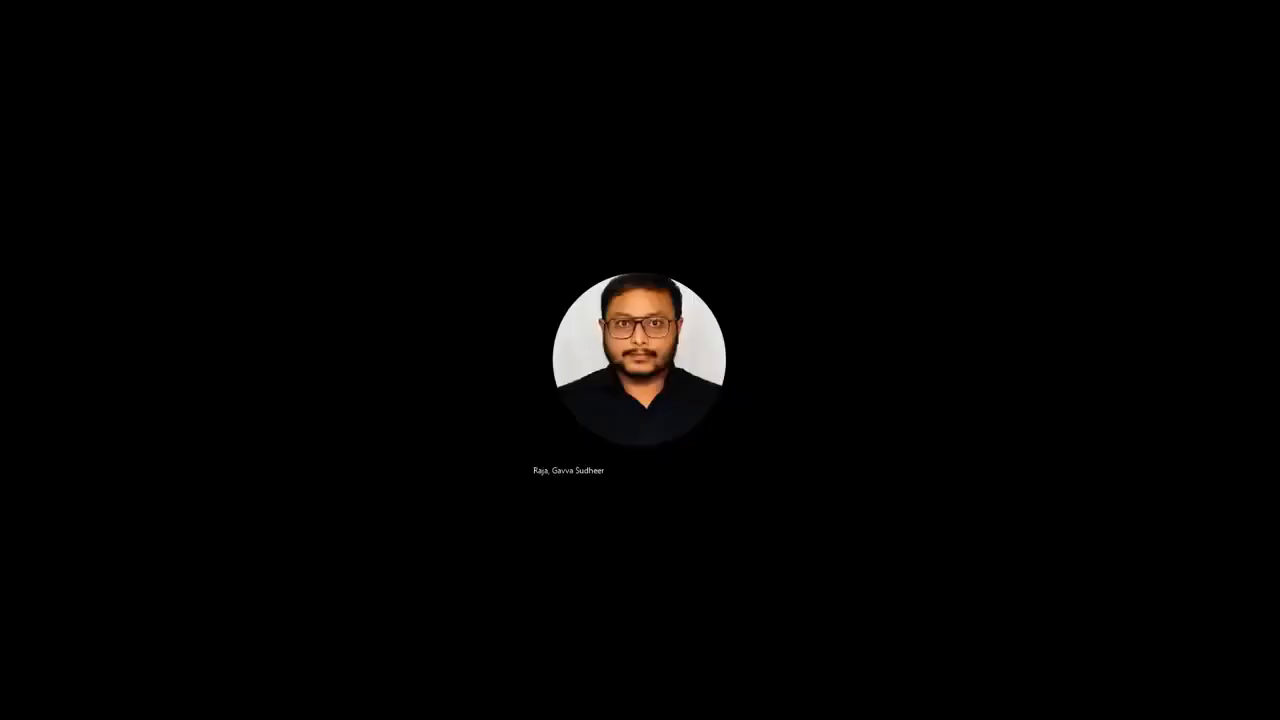